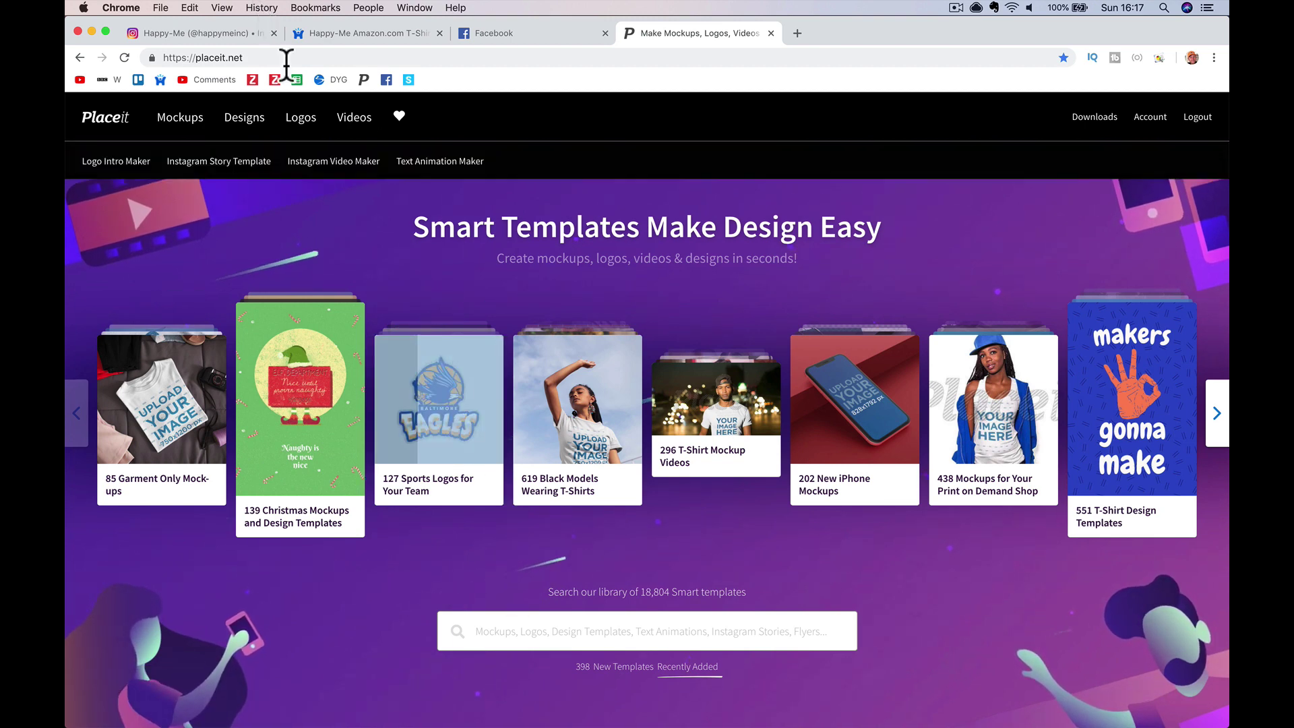
Switch to the Happy-Me T-shirts store tab
click(402, 34)
Go to the store's home page and look through its sections
click(311, 141)
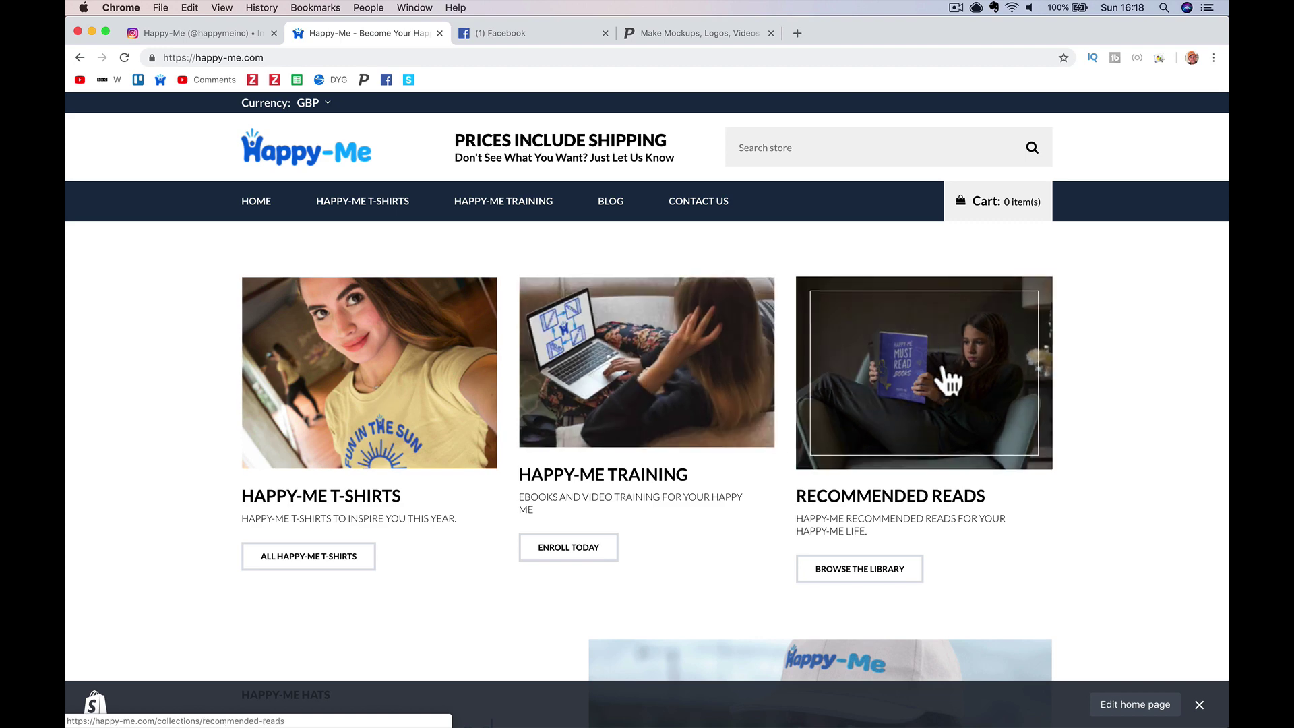
scroll(948, 376, down, 6)
scroll(893, 423, down, 4)
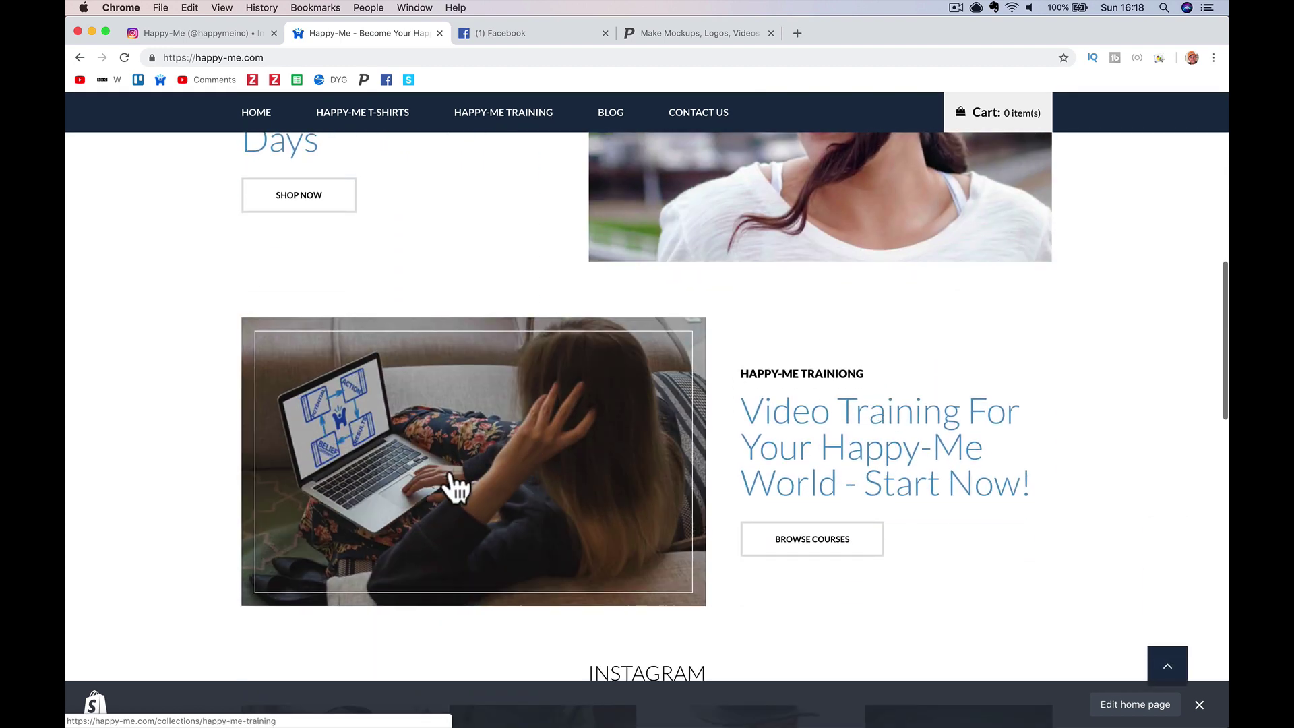
scroll(488, 456, down, 5)
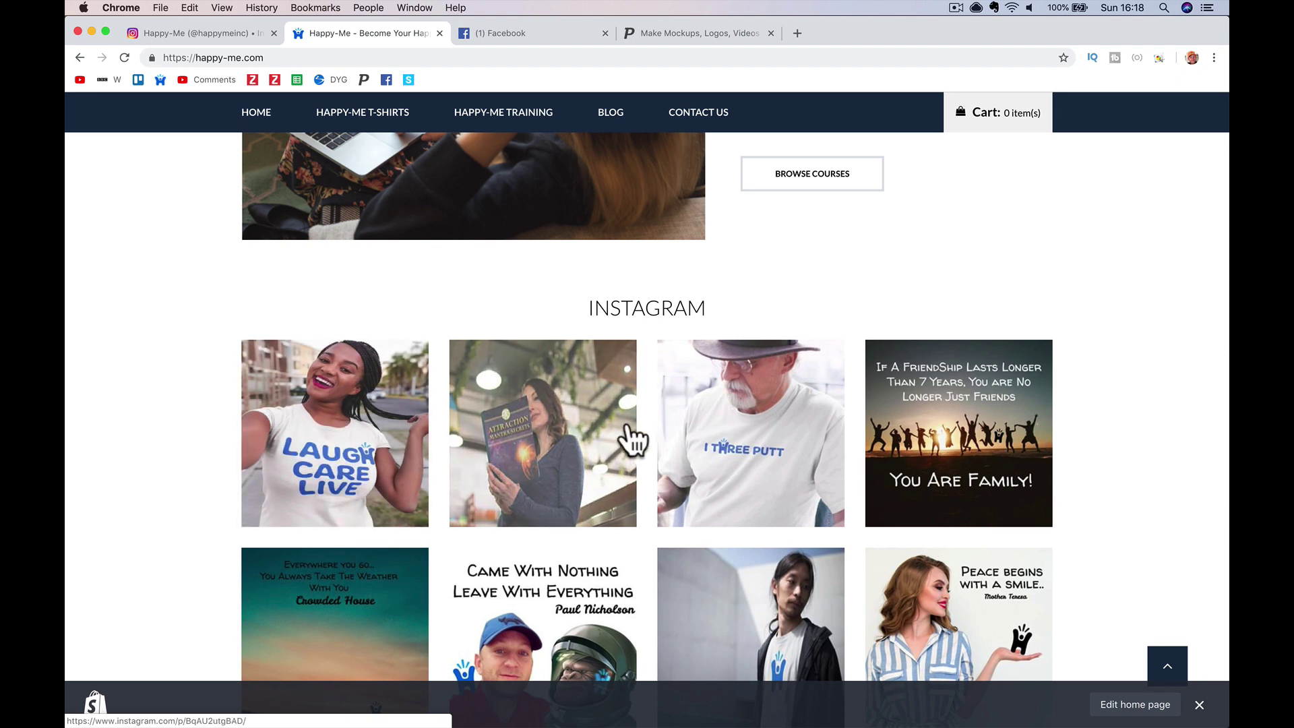
scroll(629, 439, down, 2)
scroll(766, 341, up, 13)
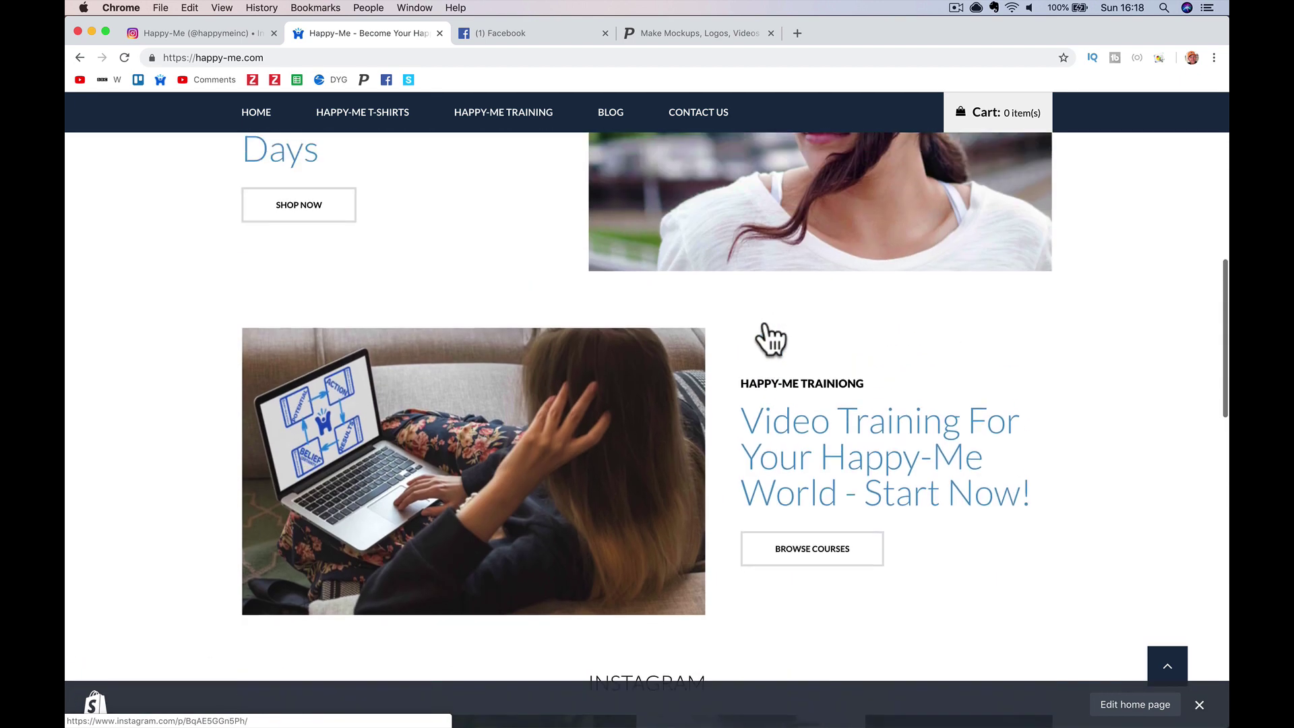
scroll(768, 337, up, 2)
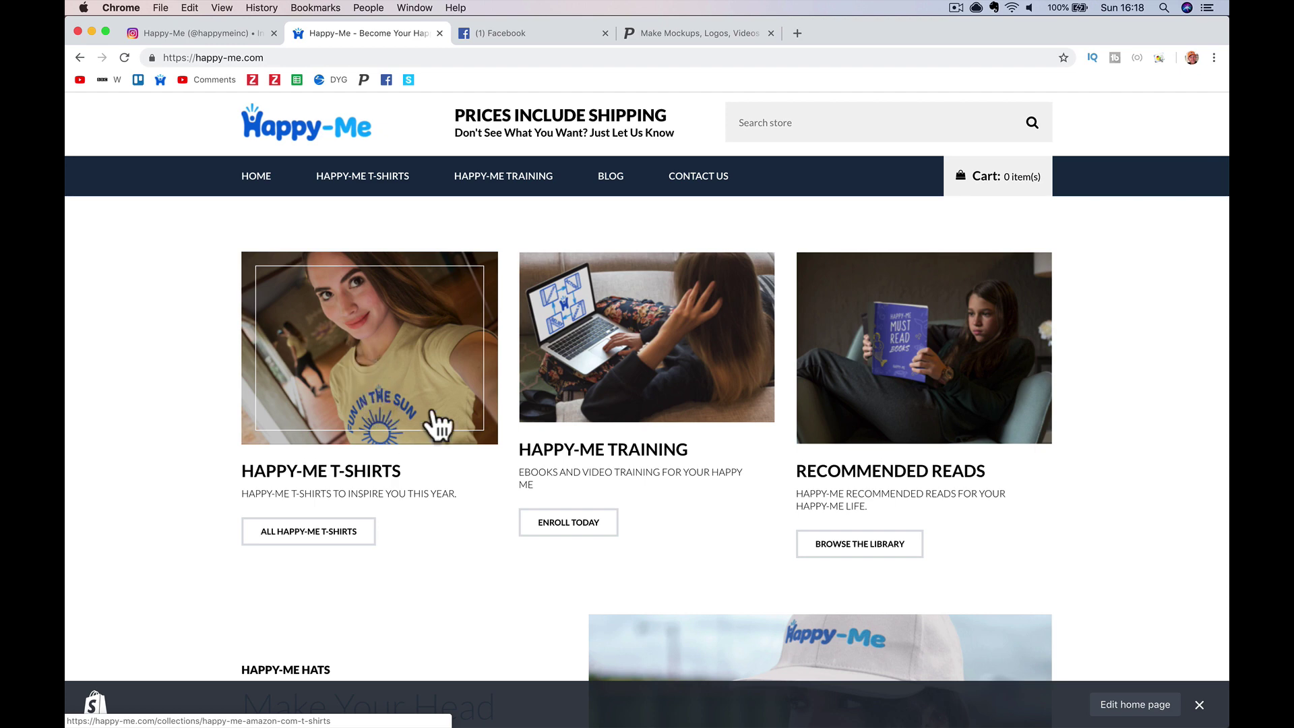
Browse the T-shirts collection of 16 shirts at £15.99, then return home
click(418, 369)
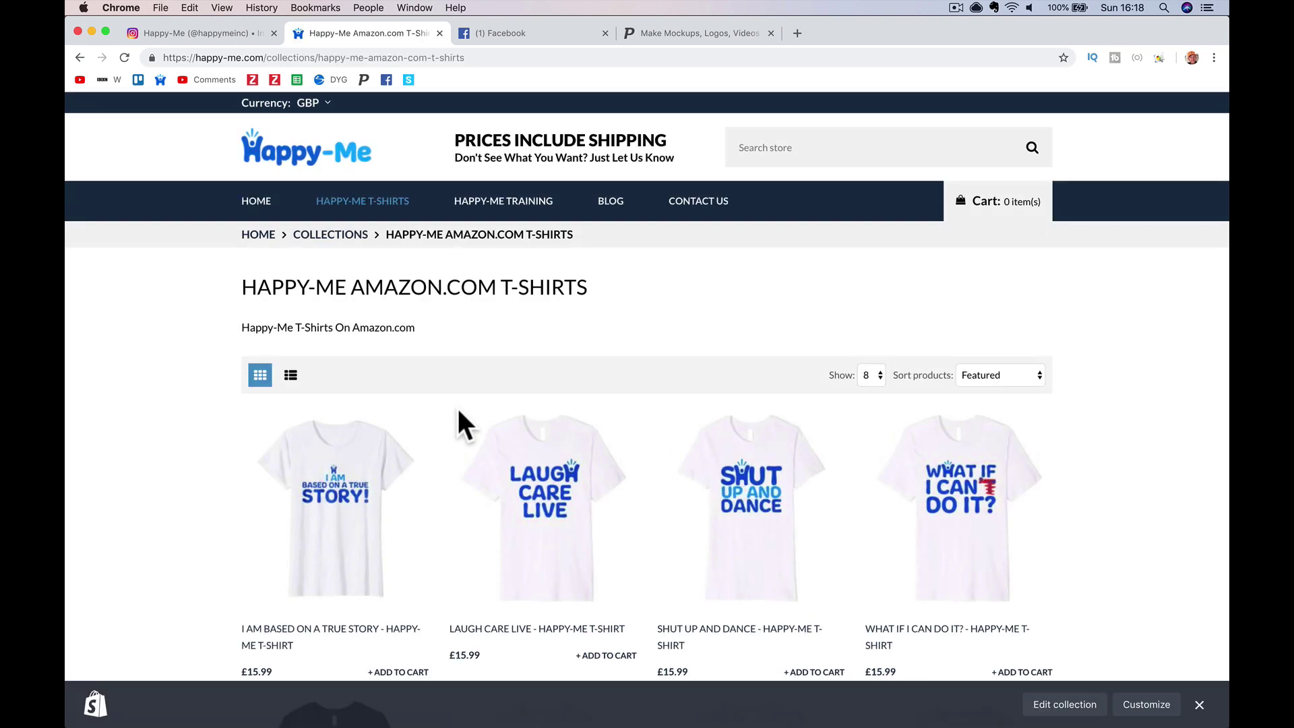
scroll(459, 413, down, 5)
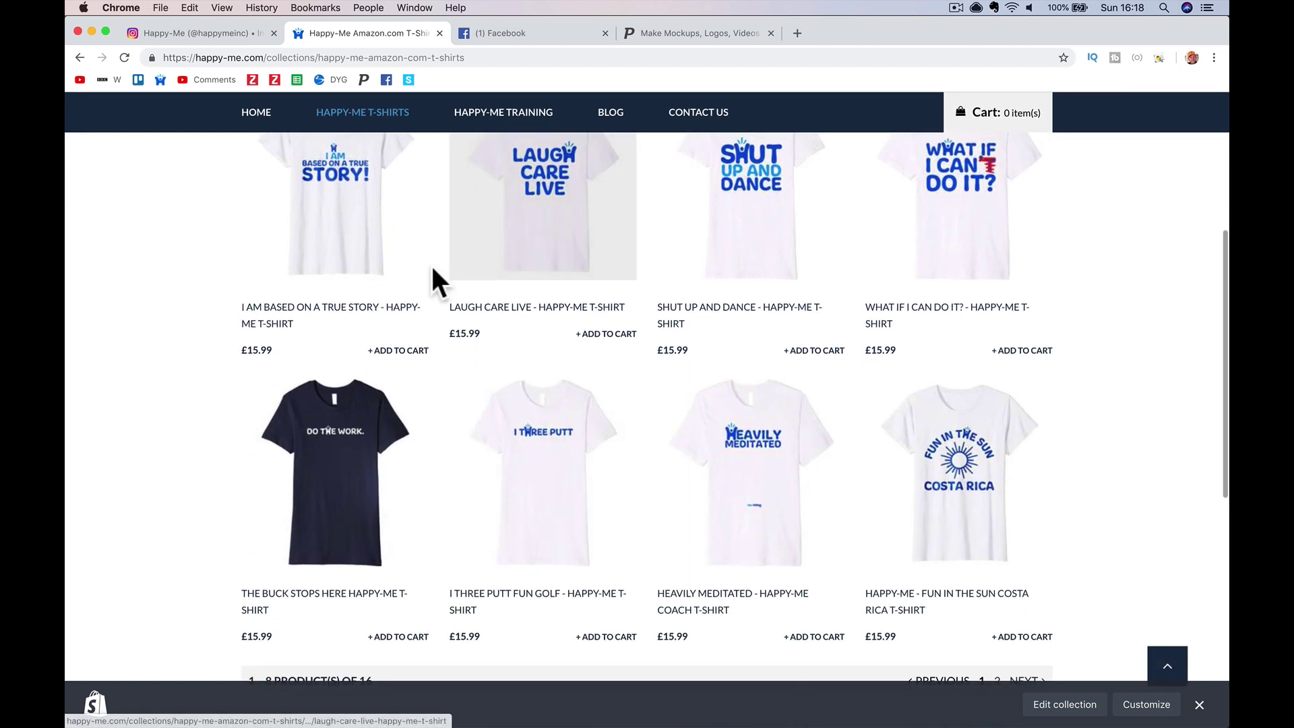
scroll(514, 275, up, 3)
scroll(586, 288, down, 5)
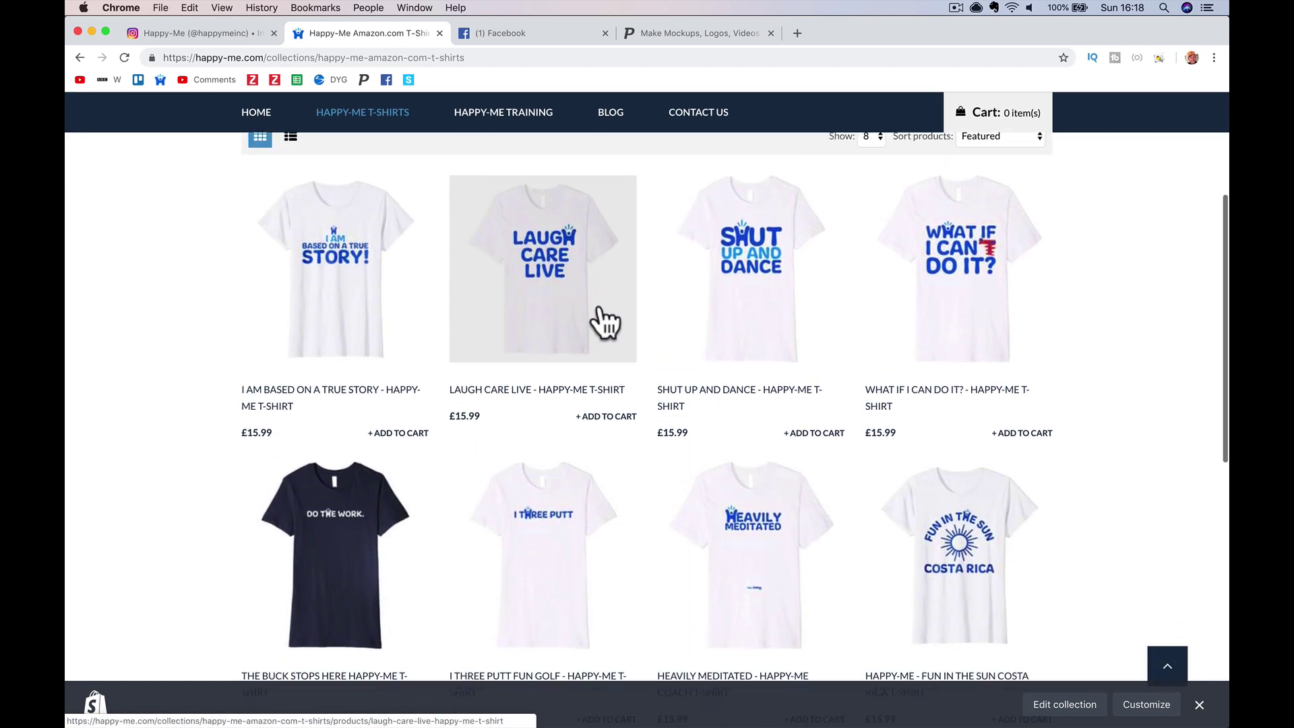
scroll(600, 315, up, 3)
scroll(600, 312, down, 4)
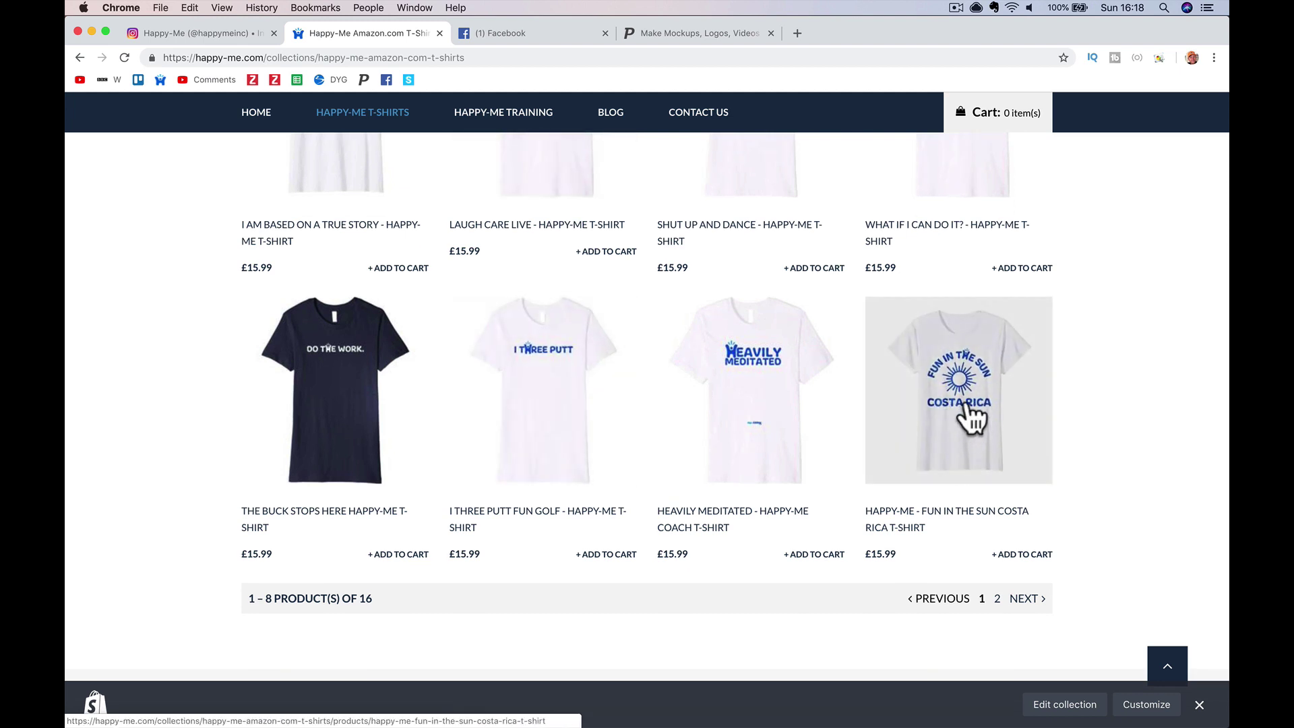
scroll(965, 408, up, 8)
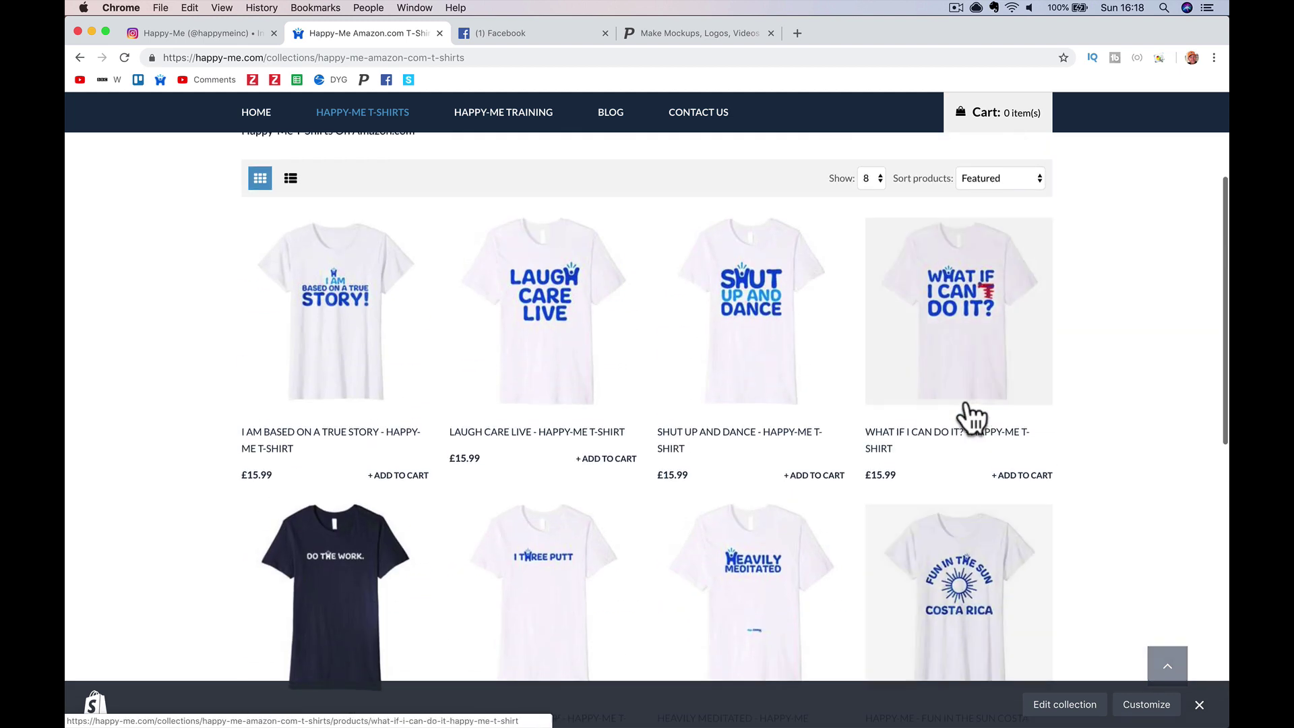
click(341, 141)
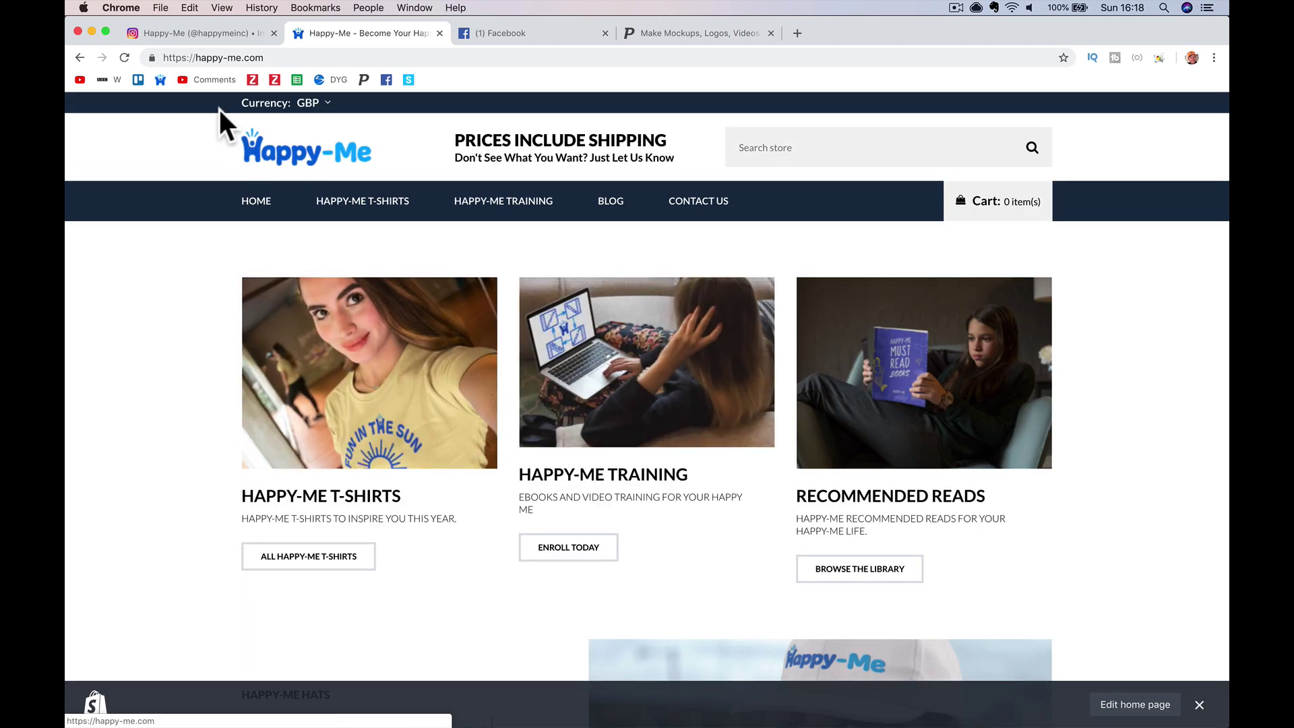
On Instagram, close the I Three Putt post and open the Laugh Care Live post
click(182, 35)
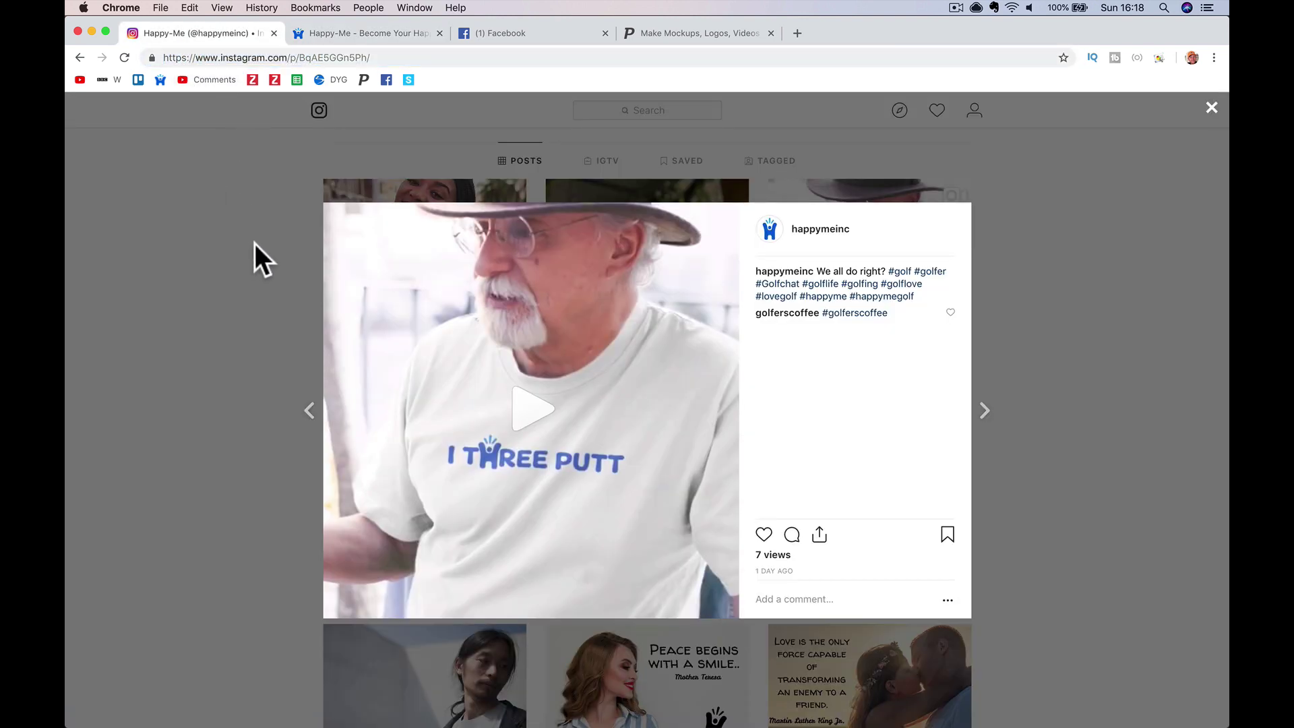
click(1210, 108)
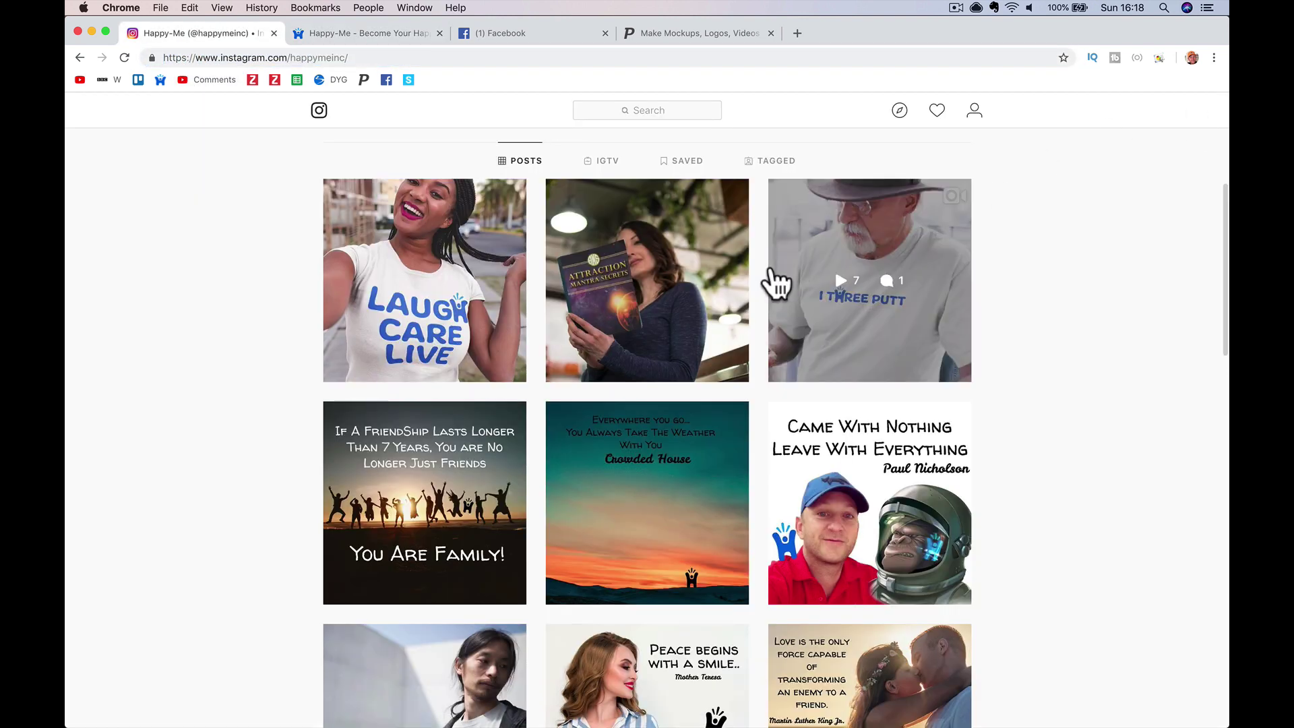
click(450, 230)
Open the Laugh Care Live shirt's product page from the store's T-shirts collection
click(375, 34)
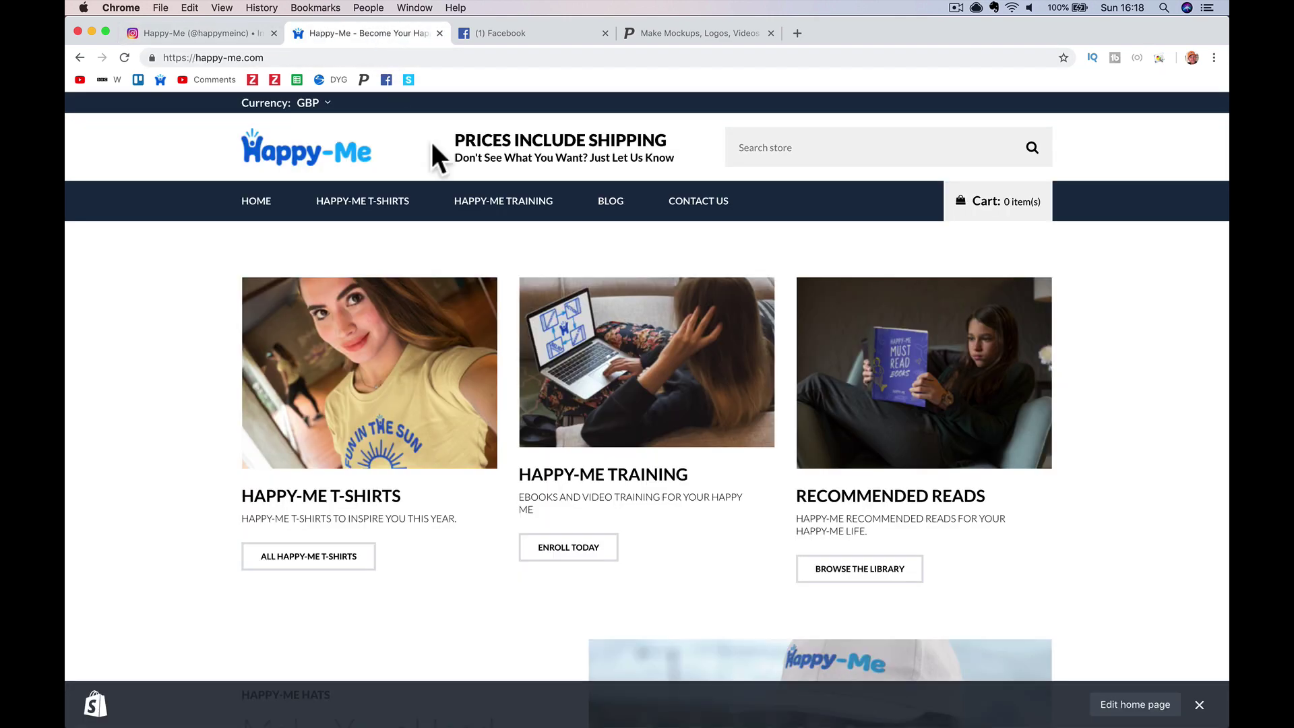
click(390, 345)
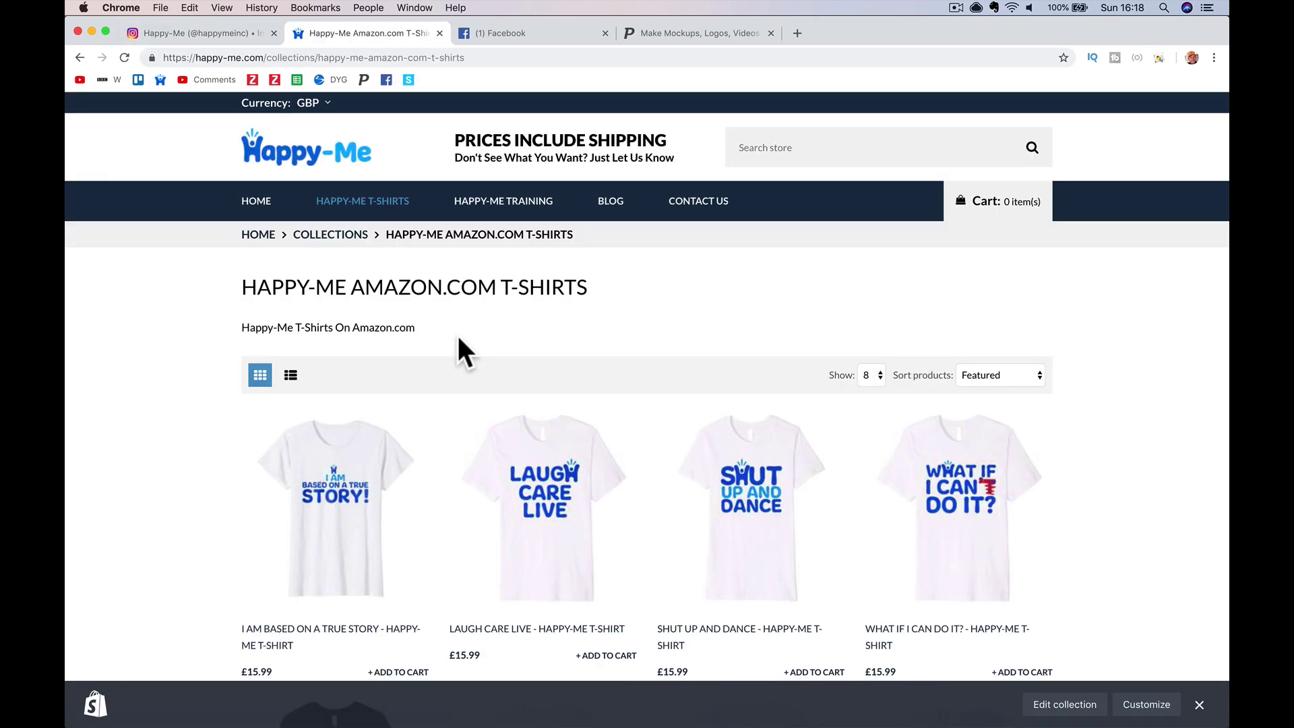
scroll(458, 344, down, 3)
click(531, 348)
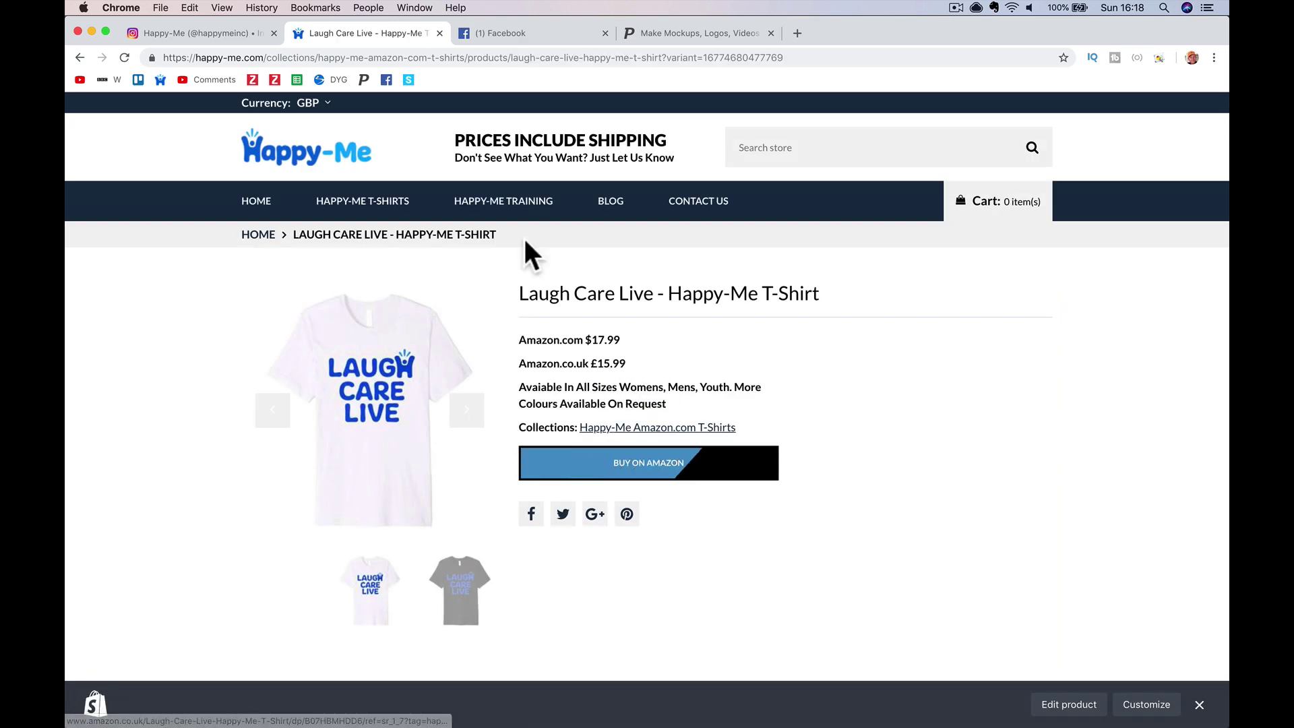
click(207, 31)
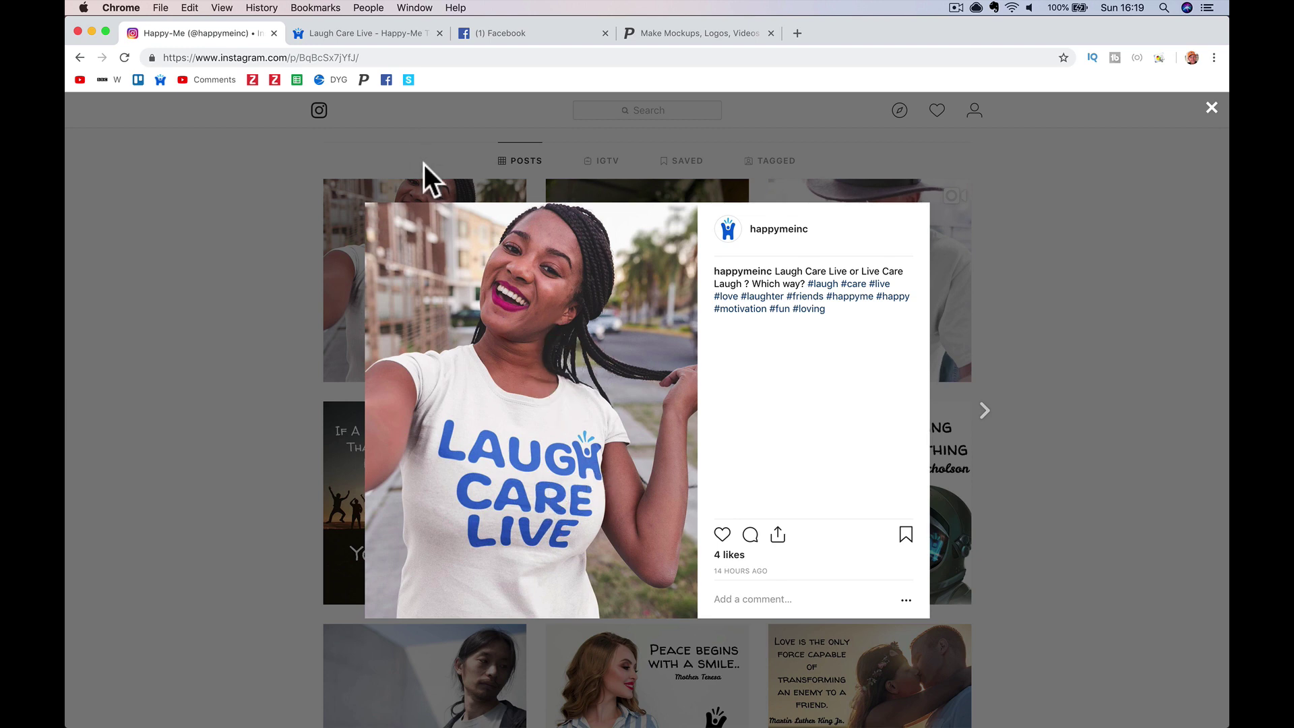
click(527, 32)
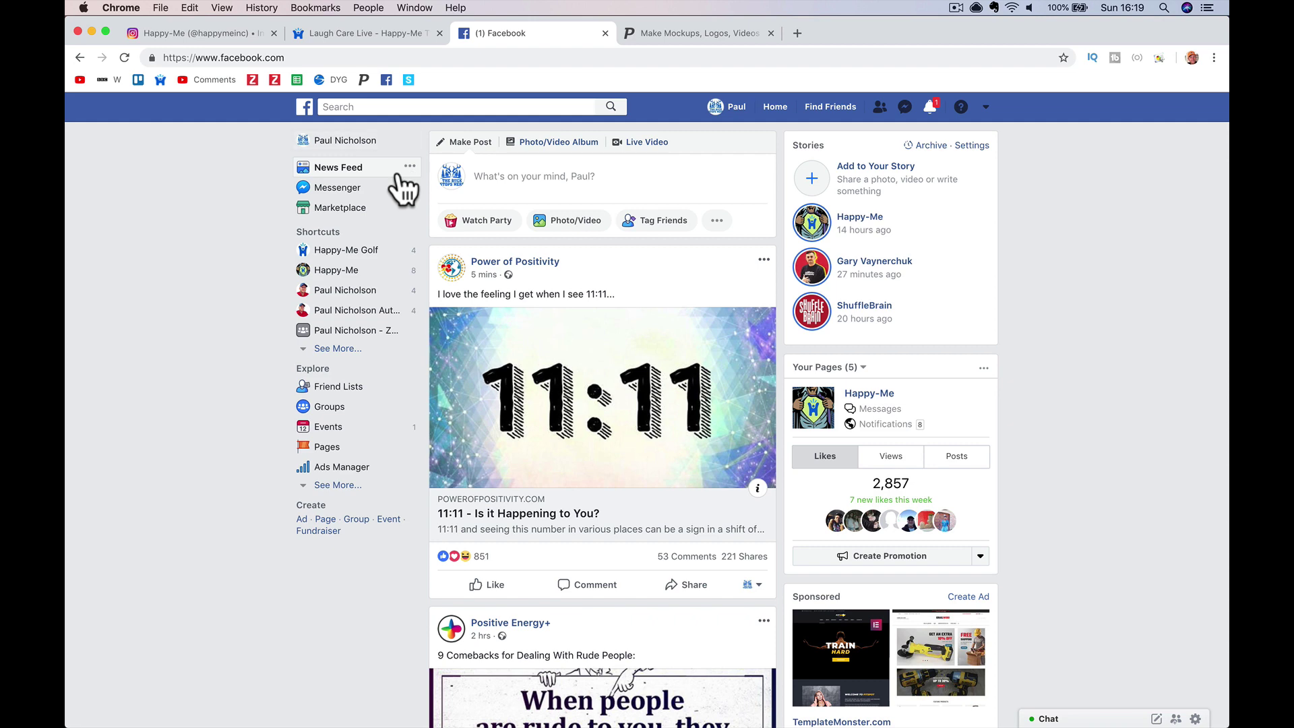
Open the Happy-Me Facebook business page, dismissing the share-photo post
click(340, 273)
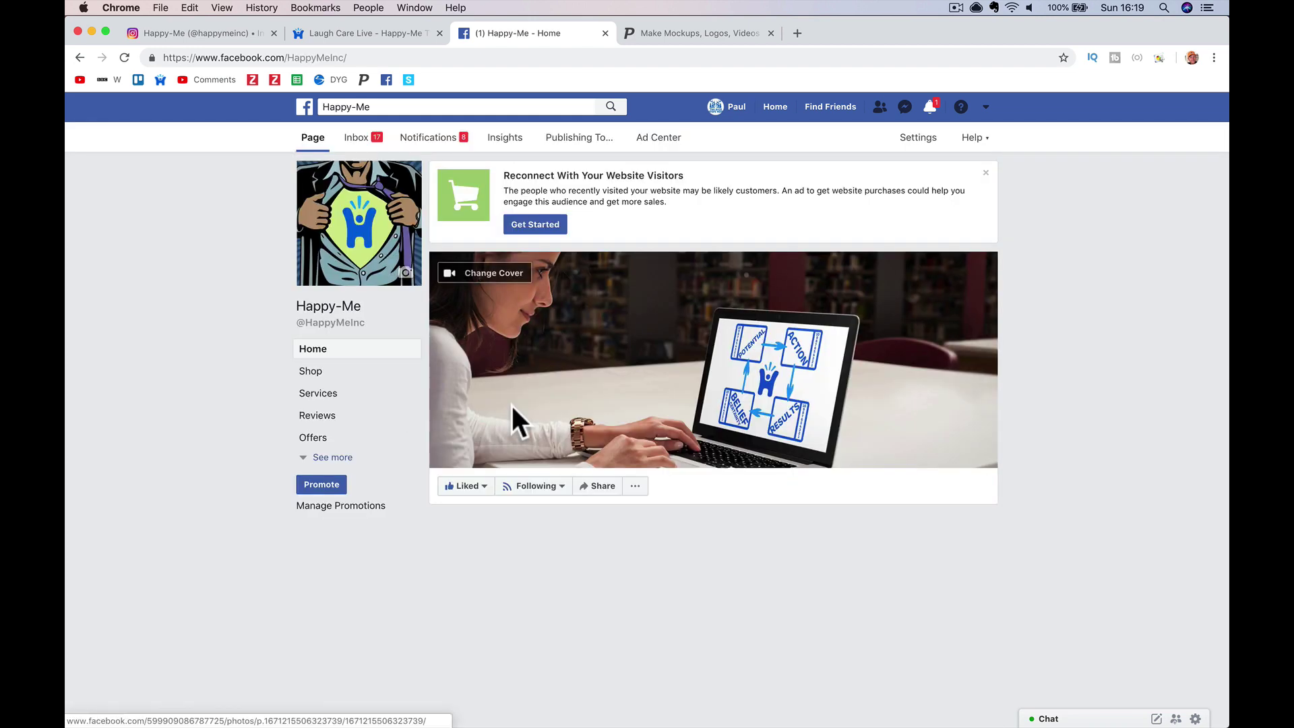
scroll(511, 403, down, 5)
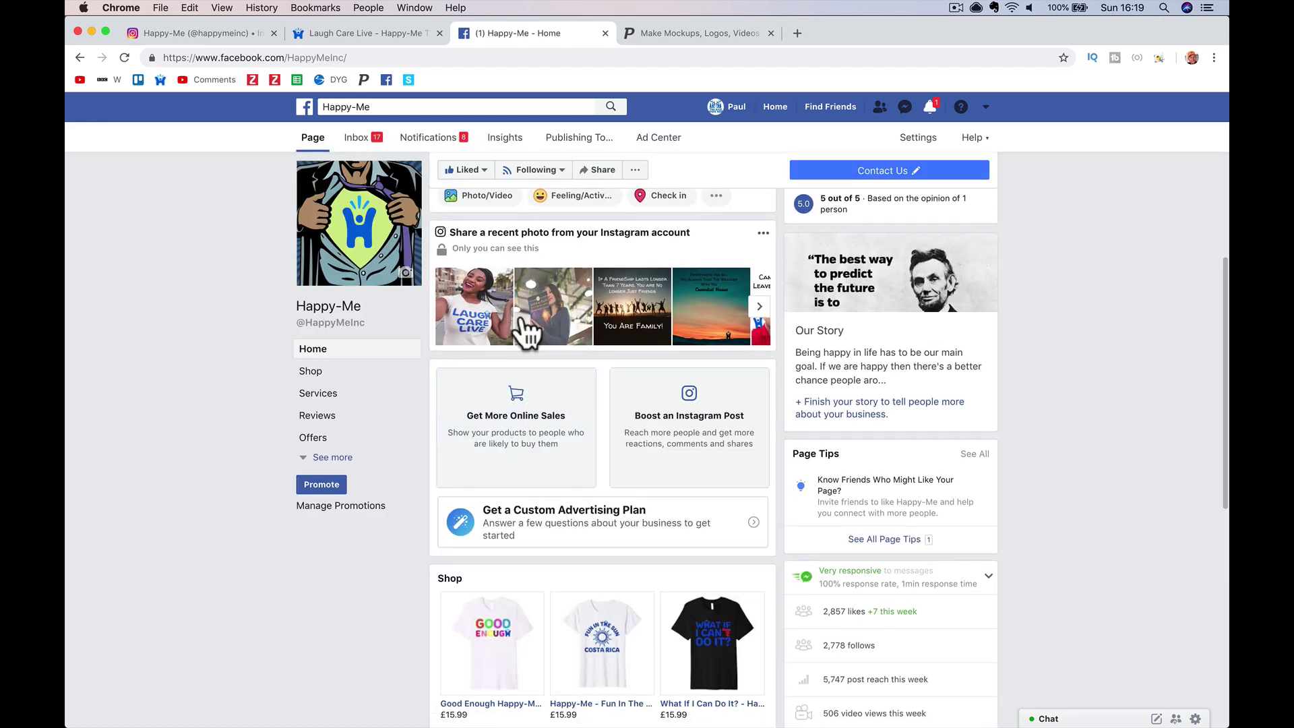
click(476, 311)
click(361, 535)
View the Laugh Care Live photo's tagged £15.99 T-shirt, then the next photo
scroll(361, 534, down, 6)
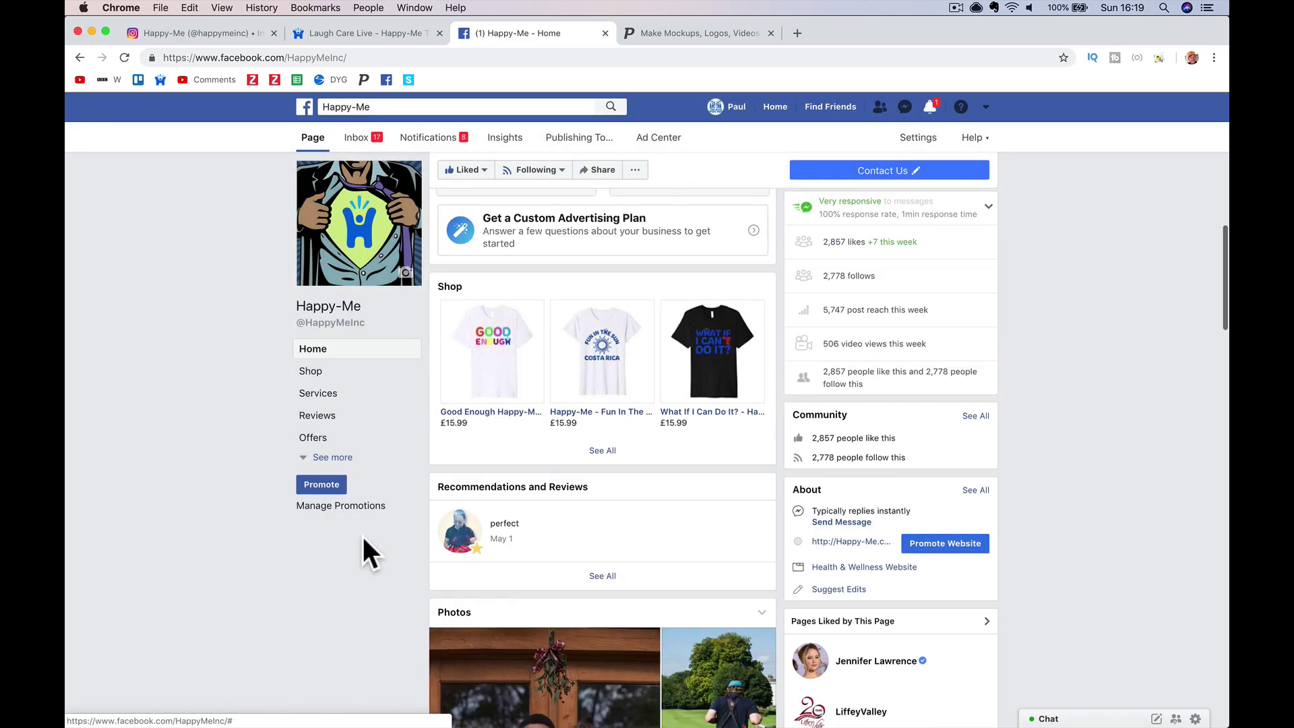
scroll(499, 539, down, 4)
click(737, 370)
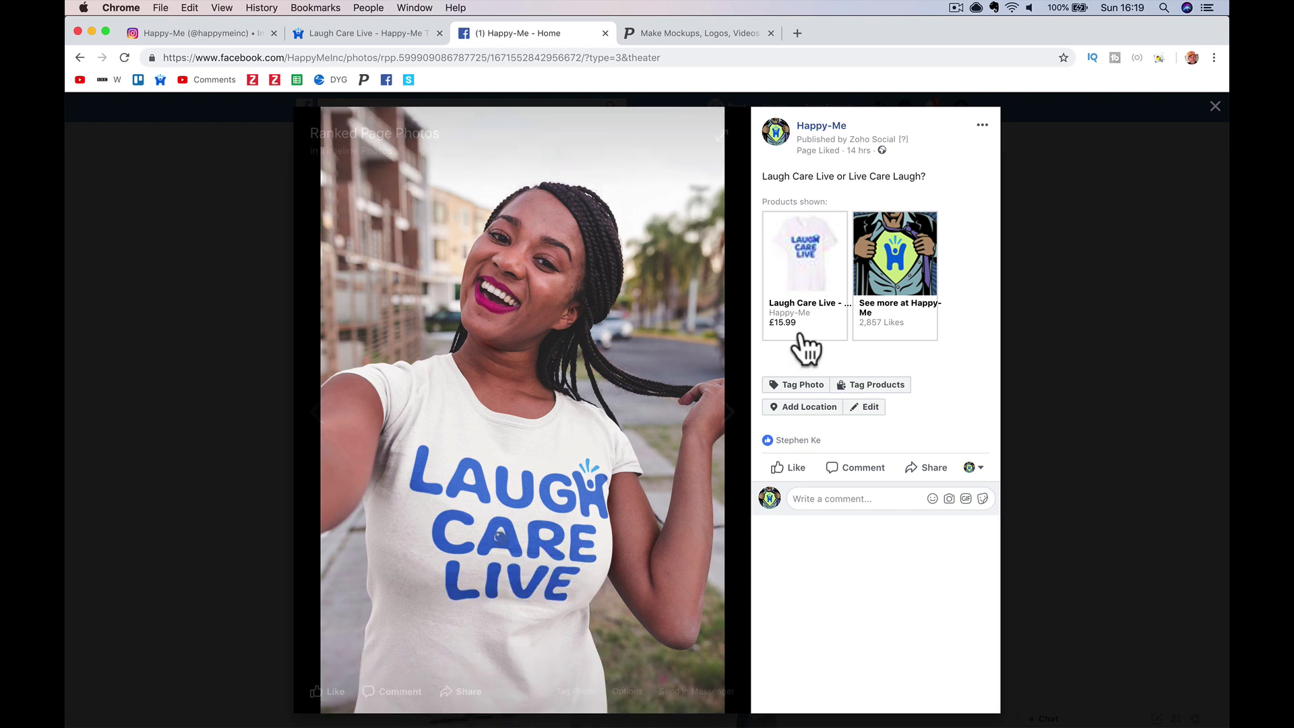
click(807, 258)
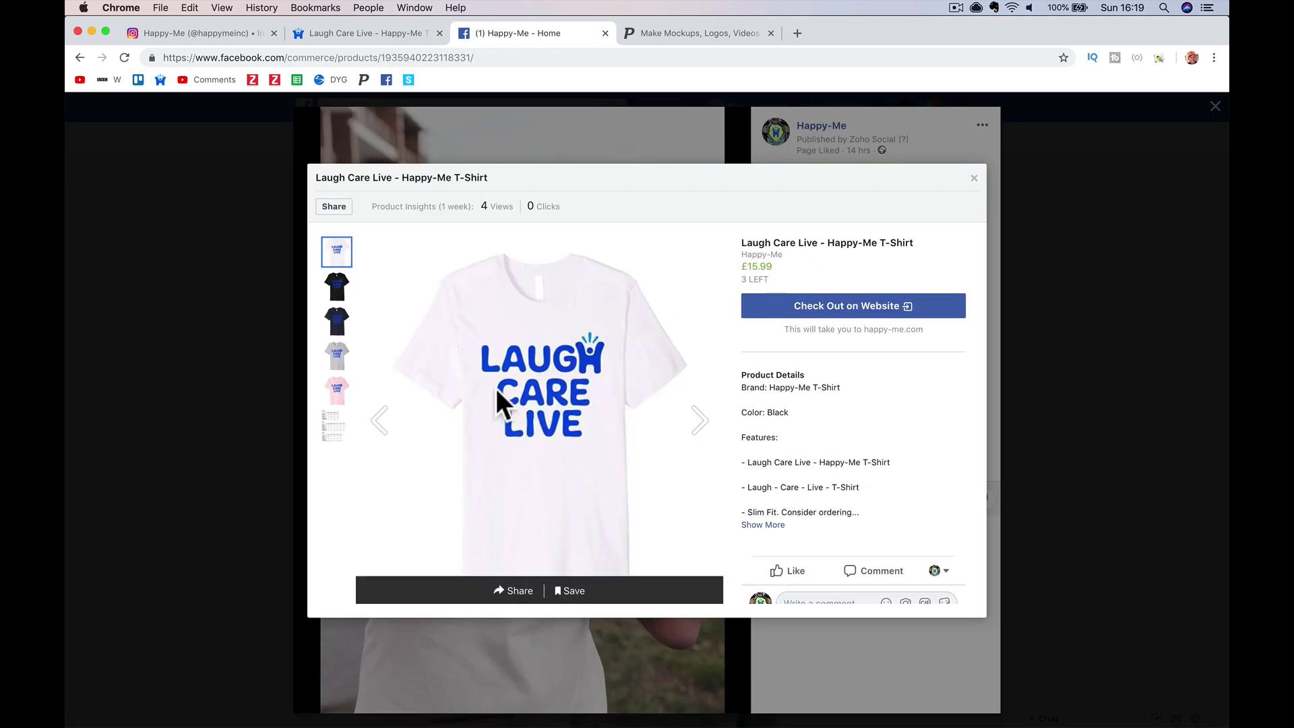
click(974, 178)
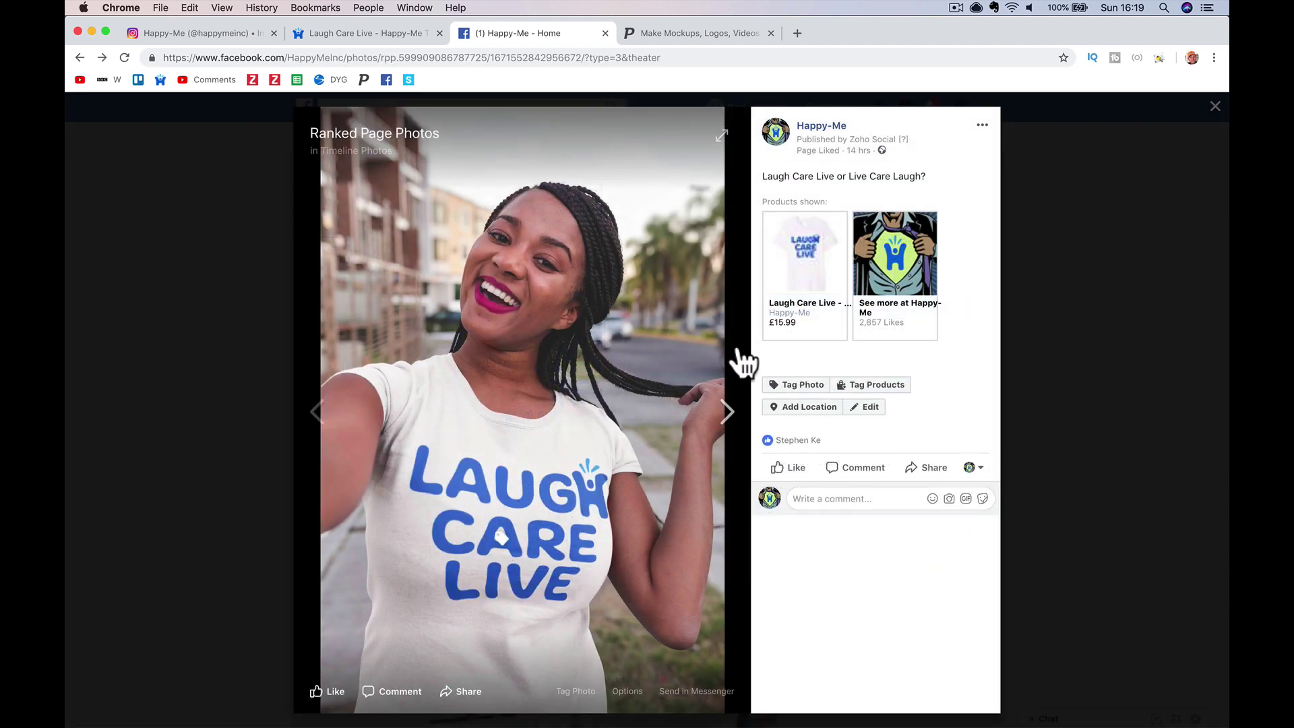
mouse_move(516, 512)
click(500, 539)
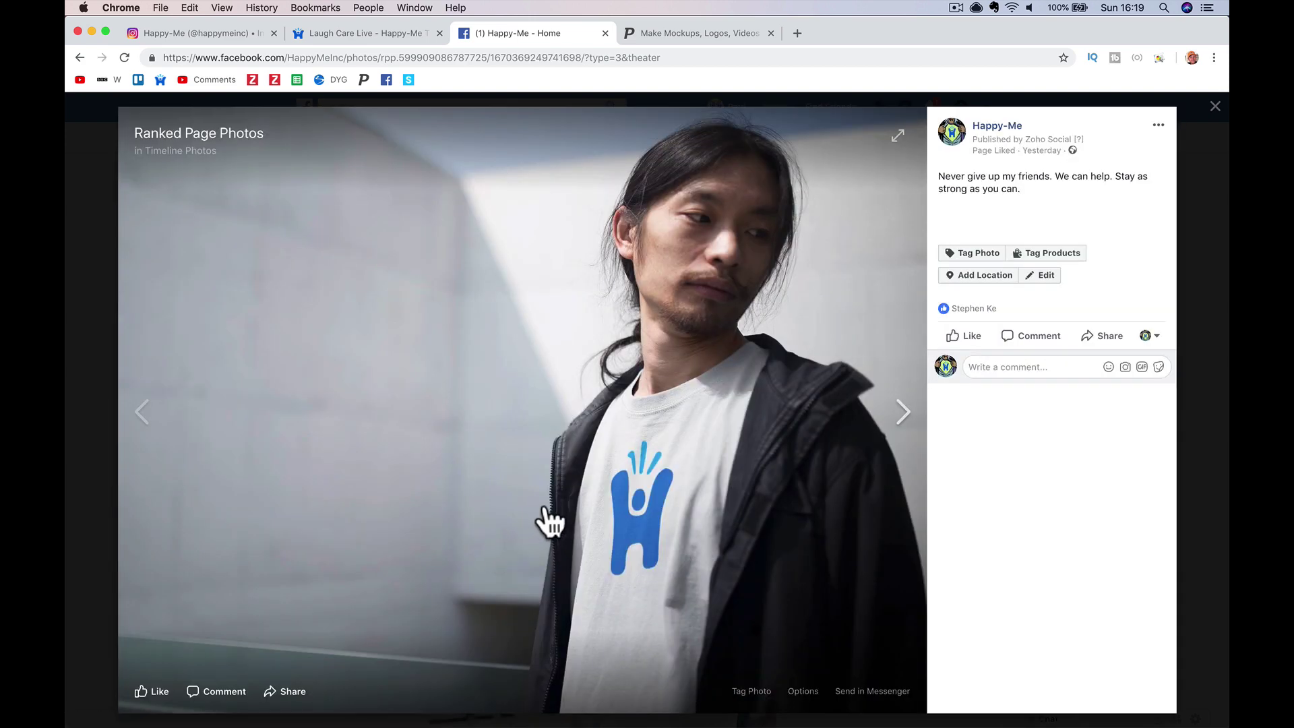
click(72, 492)
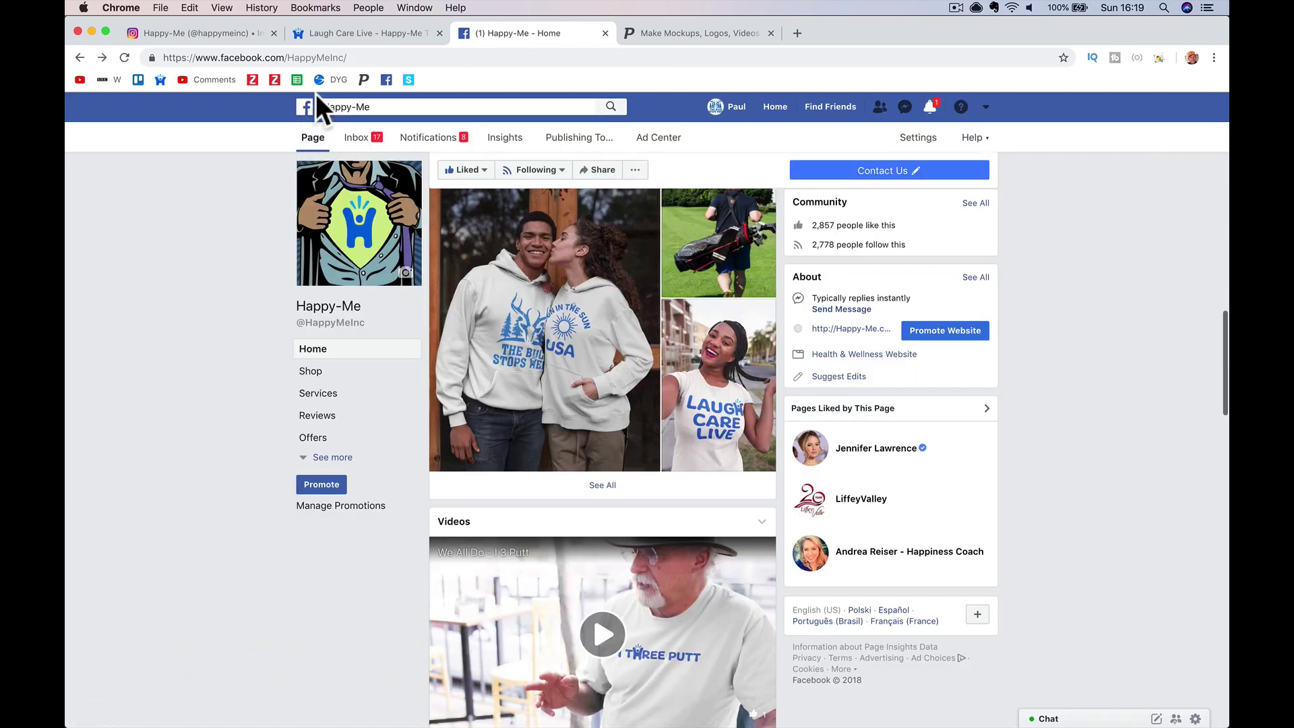
Play the I THREE PUTT golf video on Instagram muted, then return to Facebook
click(234, 40)
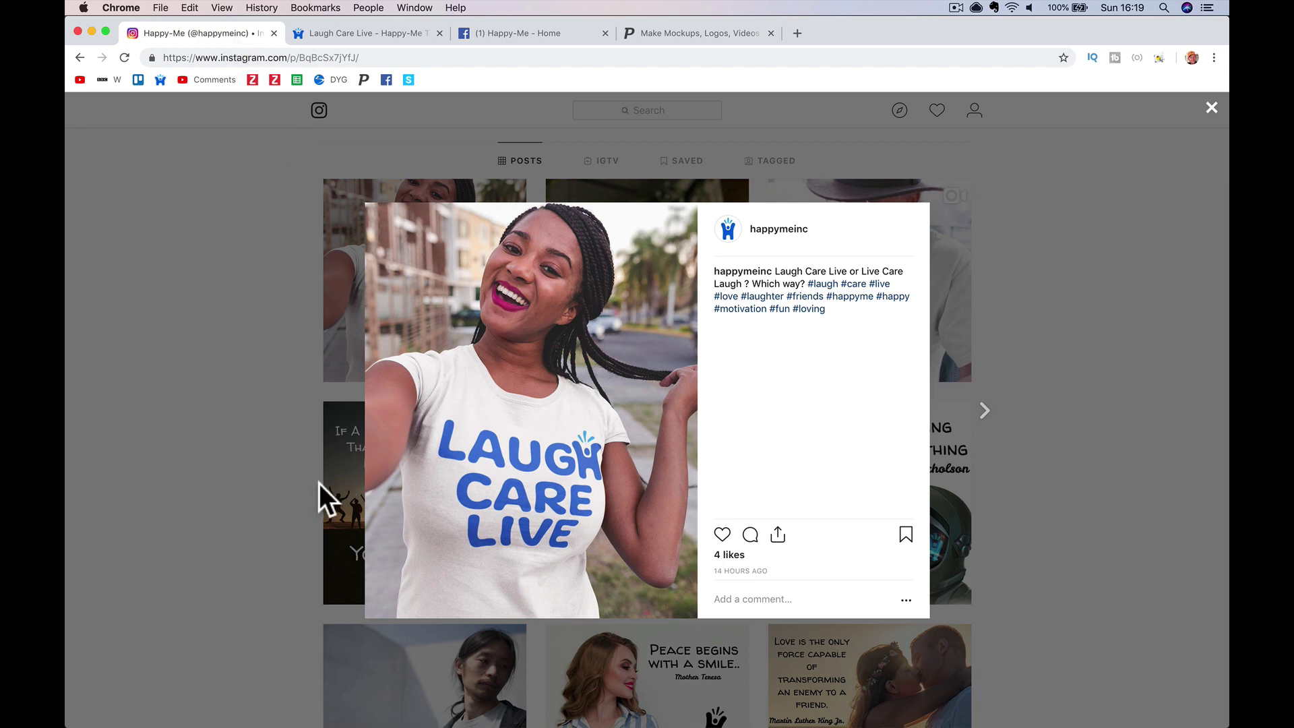
click(1211, 110)
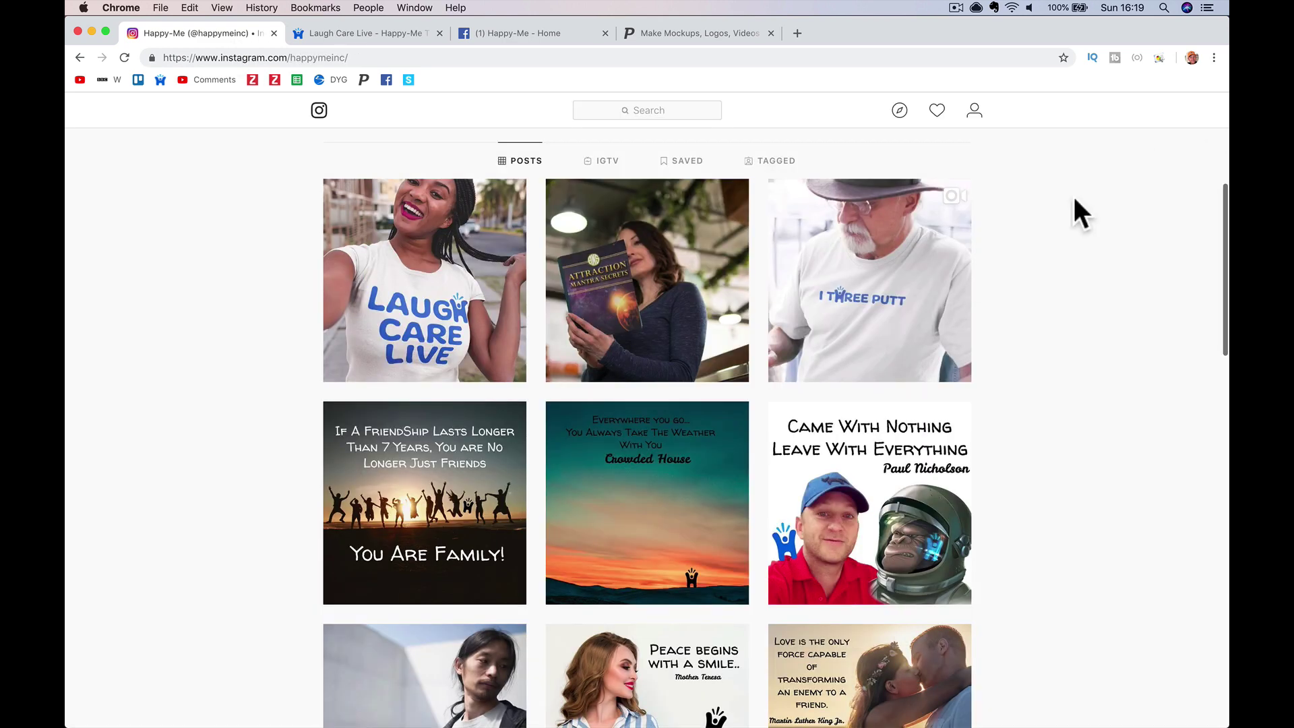
click(869, 283)
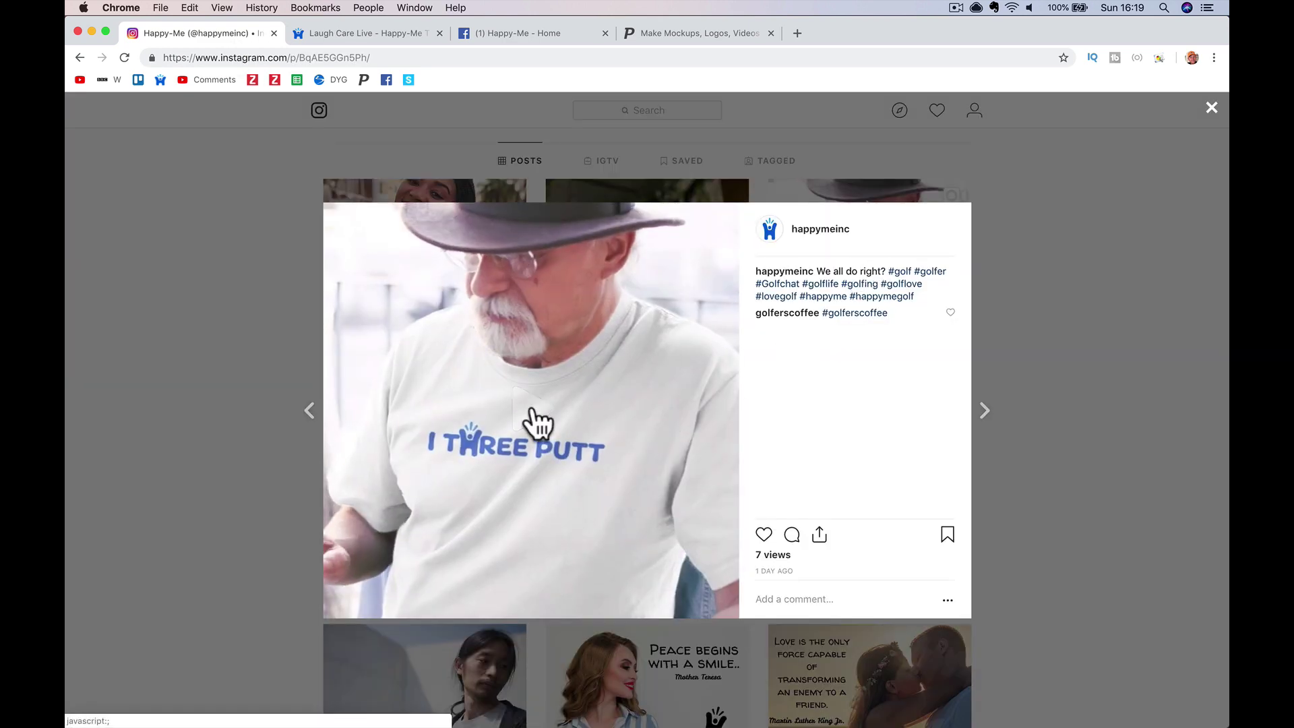
key(XF86AudioRaiseVolume)
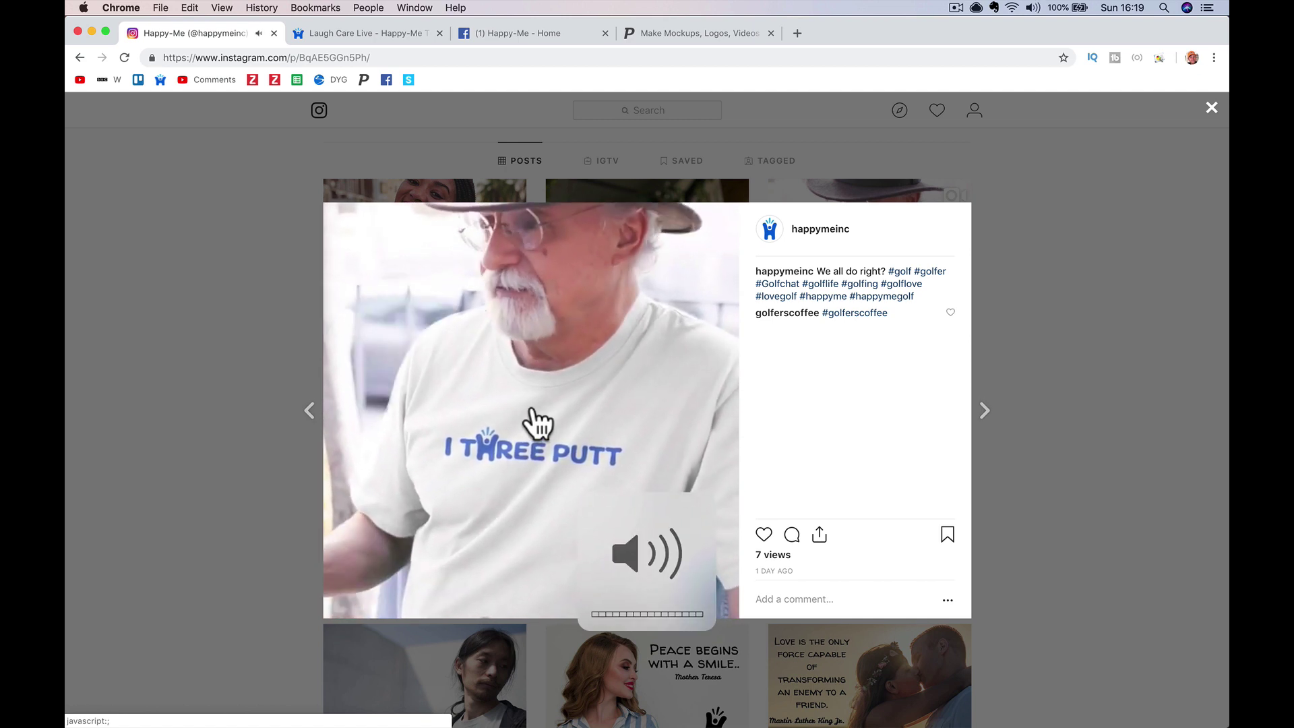
key(XF86AudioLowerVolume)
key(XF86AudioLowerVolume)
key(XF86AudioLowerVolume)
key(XF86AudioLowerVolume)
key(XF86AudioLowerVolume)
key(XF86AudioLowerVolume)
key(XF86AudioLowerVolume)
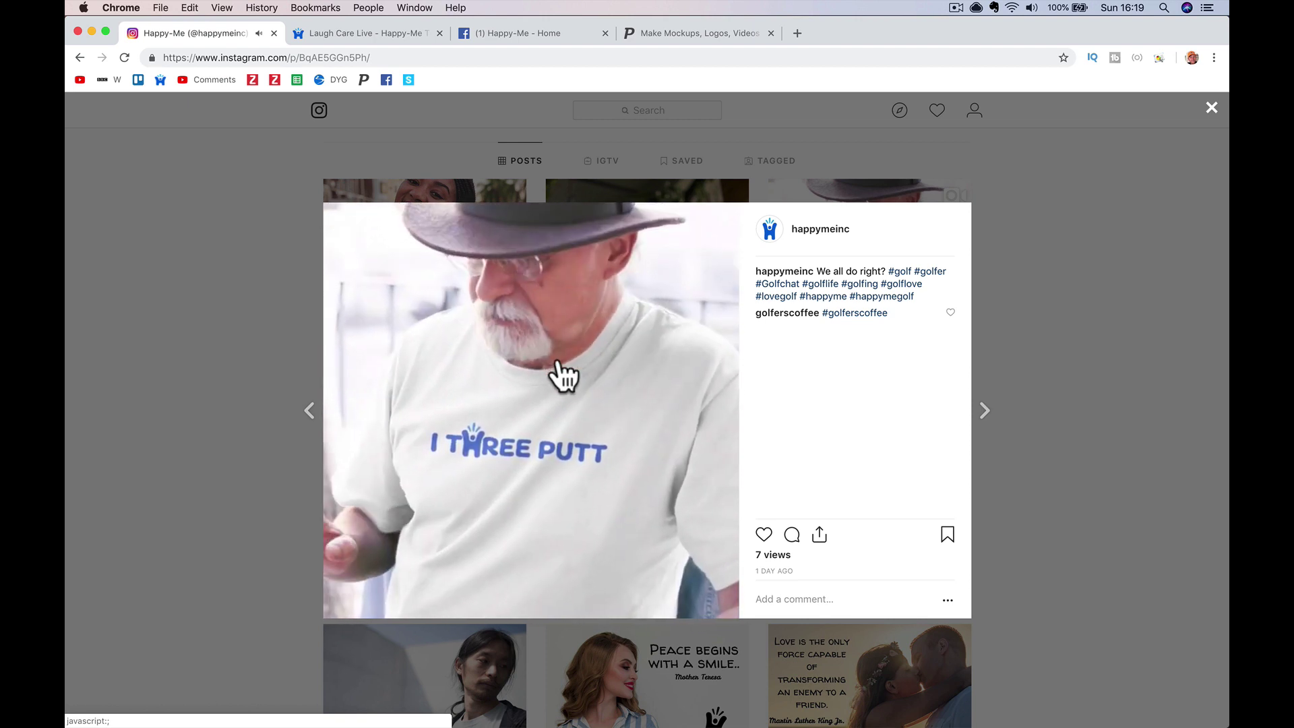
key(XF86AudioLowerVolume)
key(XF86AudioLowerVolume)
key(XF86AudioLowerVolume)
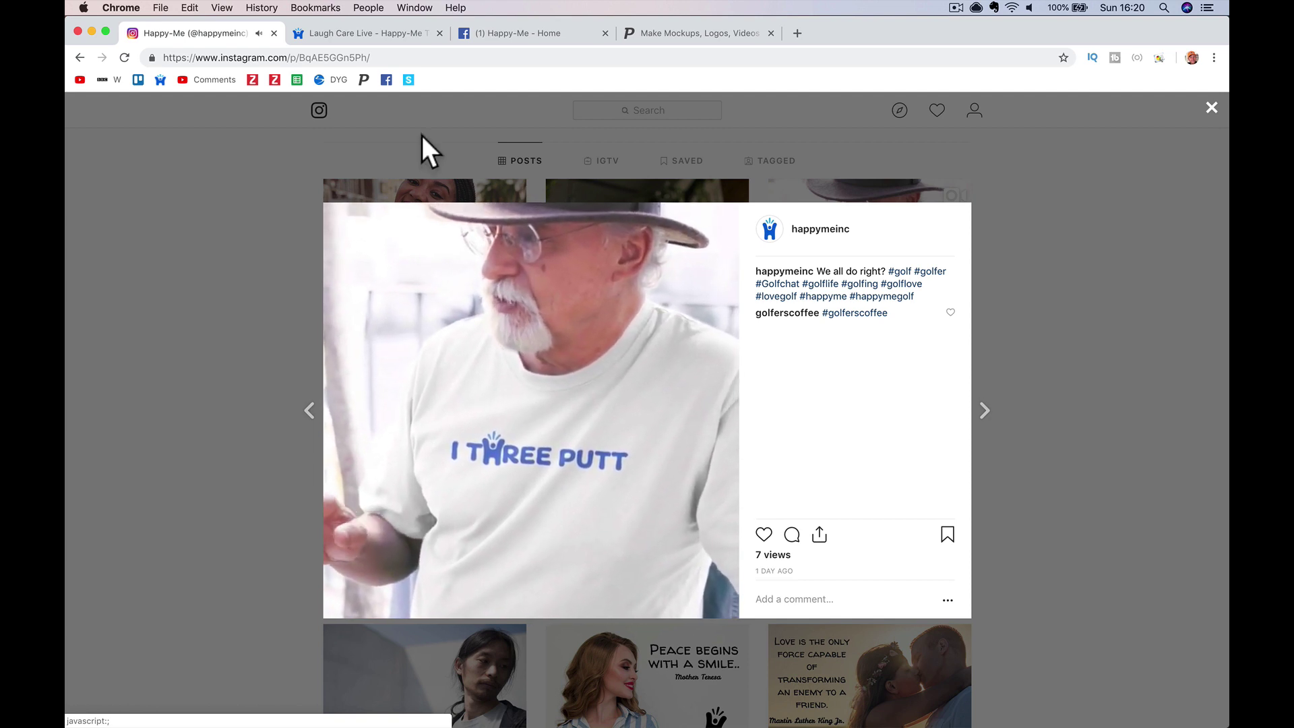
click(504, 31)
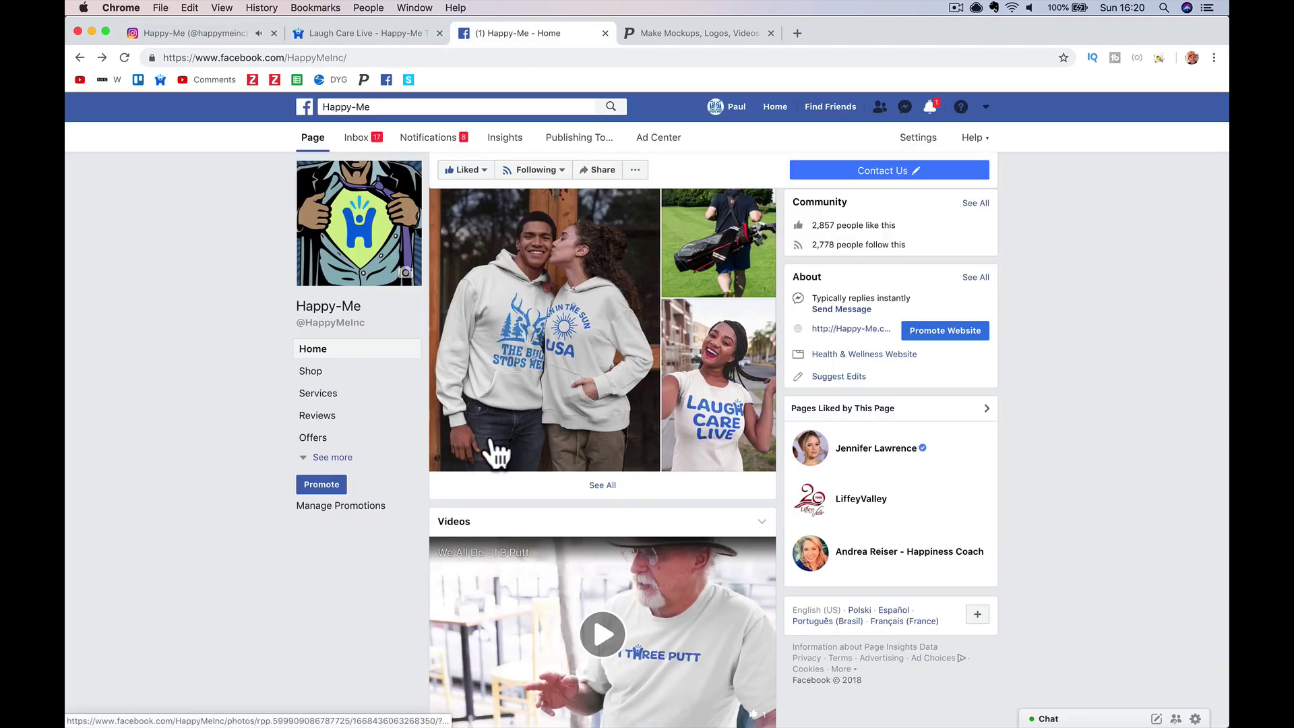
Watch I 3 Putt, then What If, Good Enough and It Only Takes 1 Person videos
scroll(496, 453, down, 5)
click(601, 337)
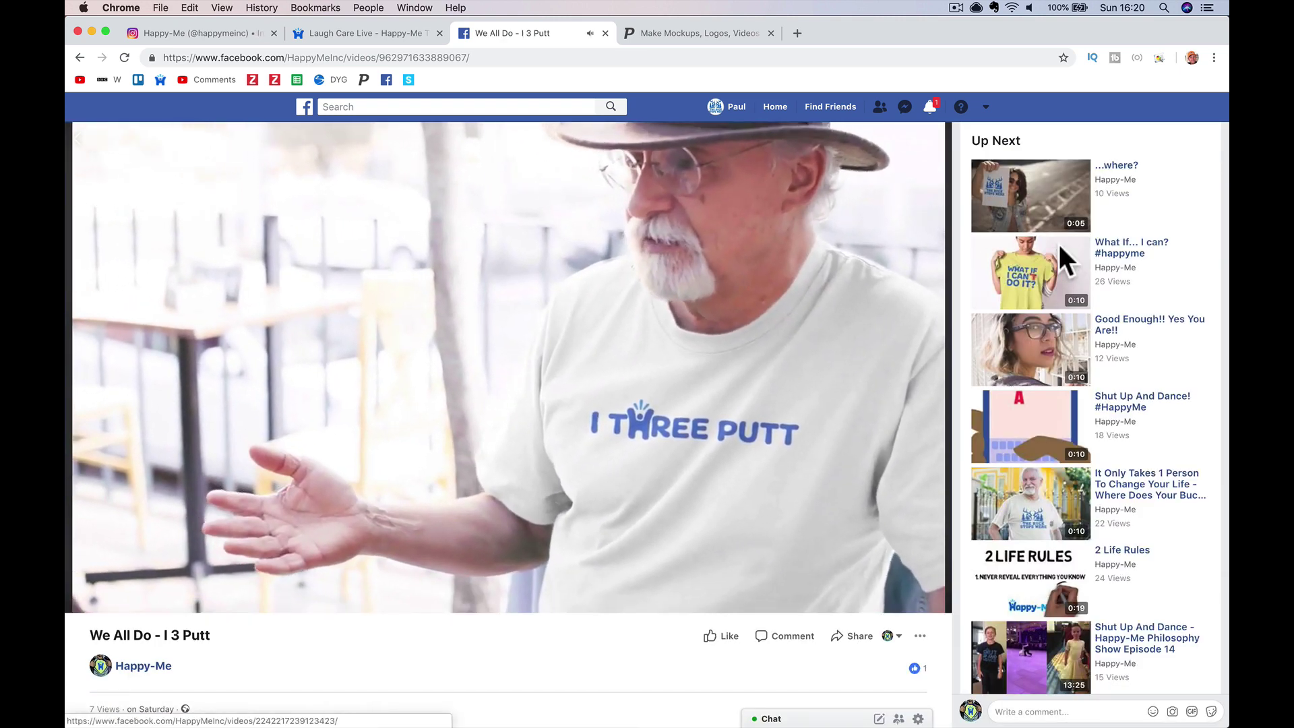
click(1058, 244)
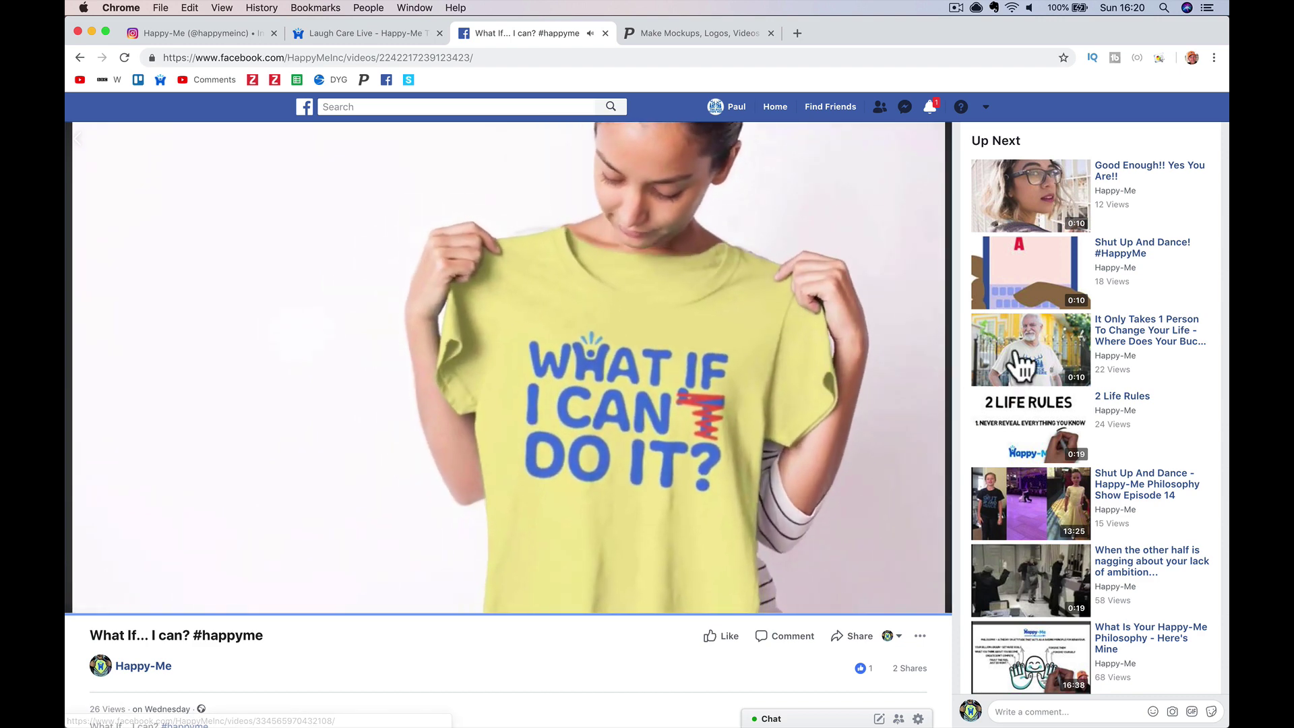
click(1027, 205)
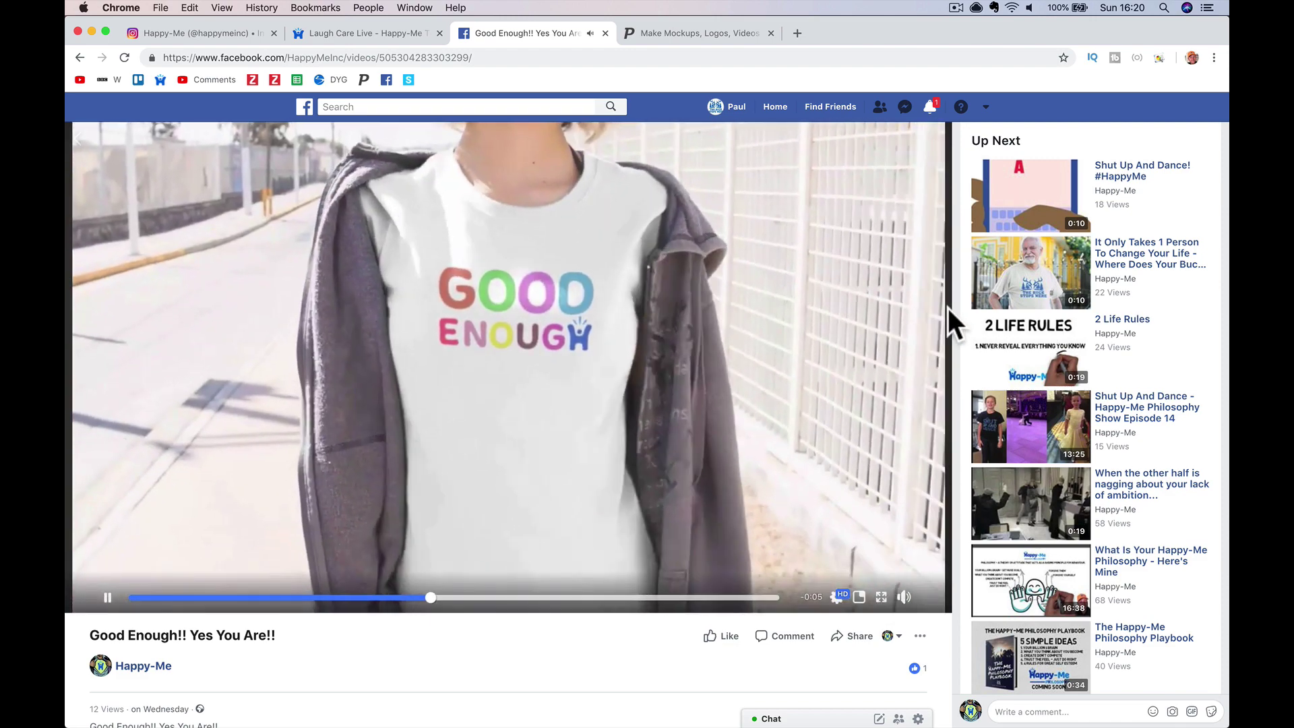
click(1020, 290)
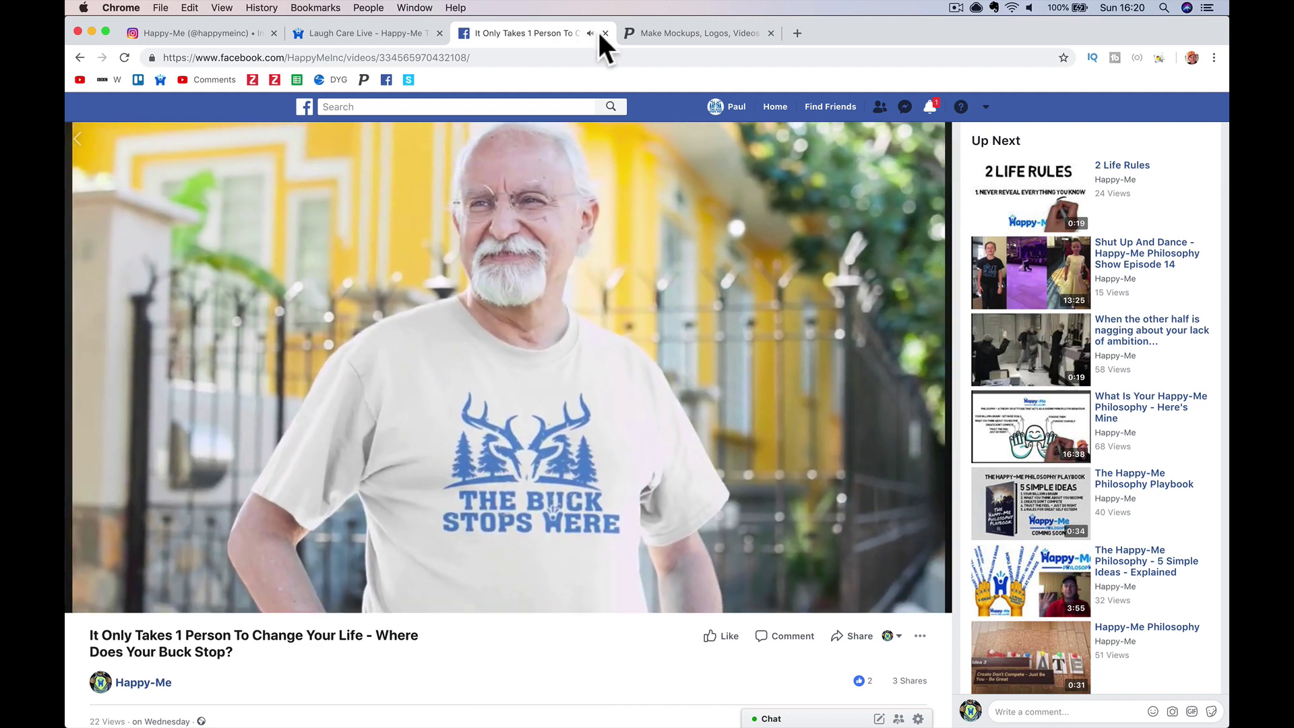
Close the Facebook video and return to the Placeit home page
click(604, 32)
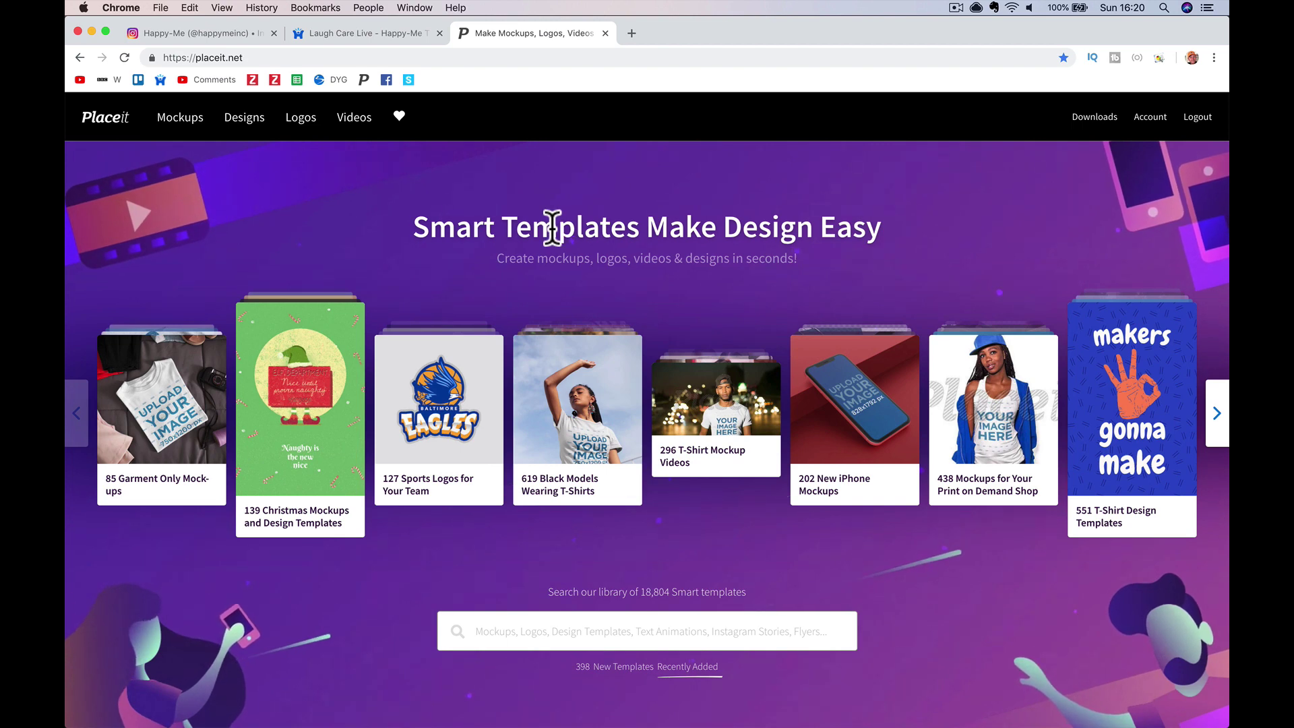
scroll(552, 230, down, 3)
scroll(553, 229, up, 3)
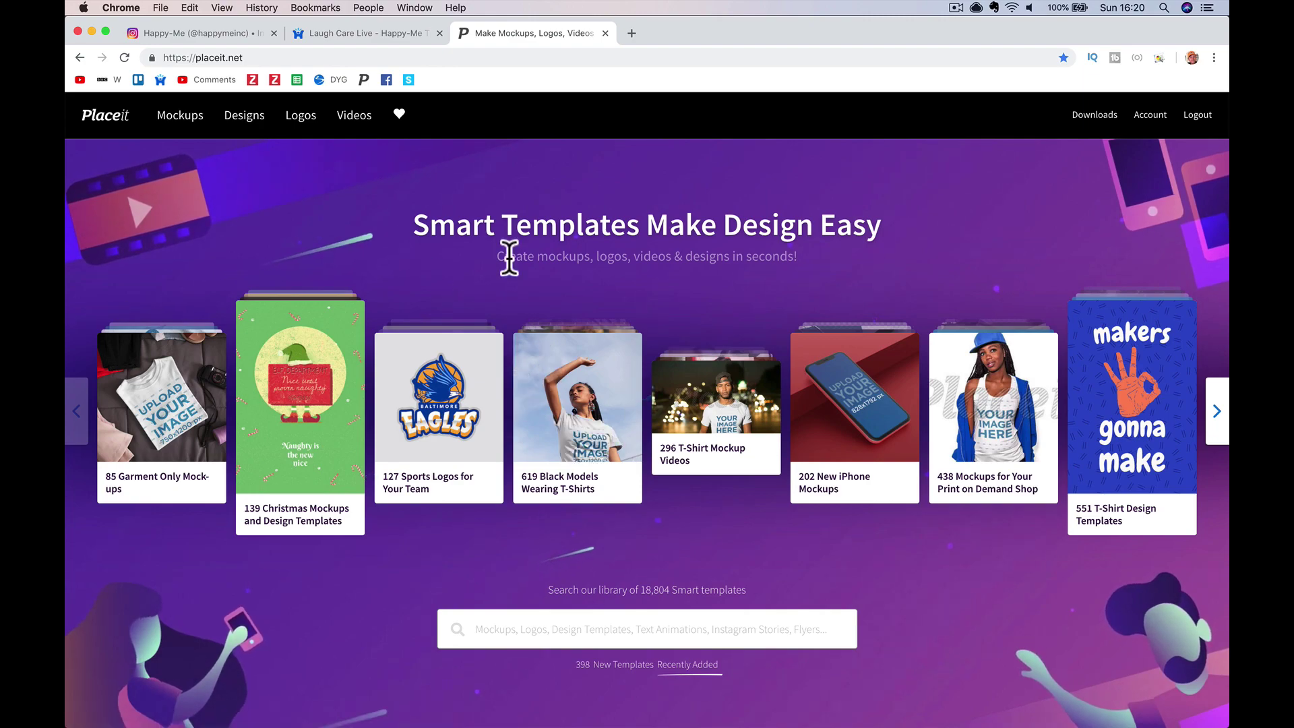
scroll(509, 257, down, 15)
scroll(508, 257, up, 15)
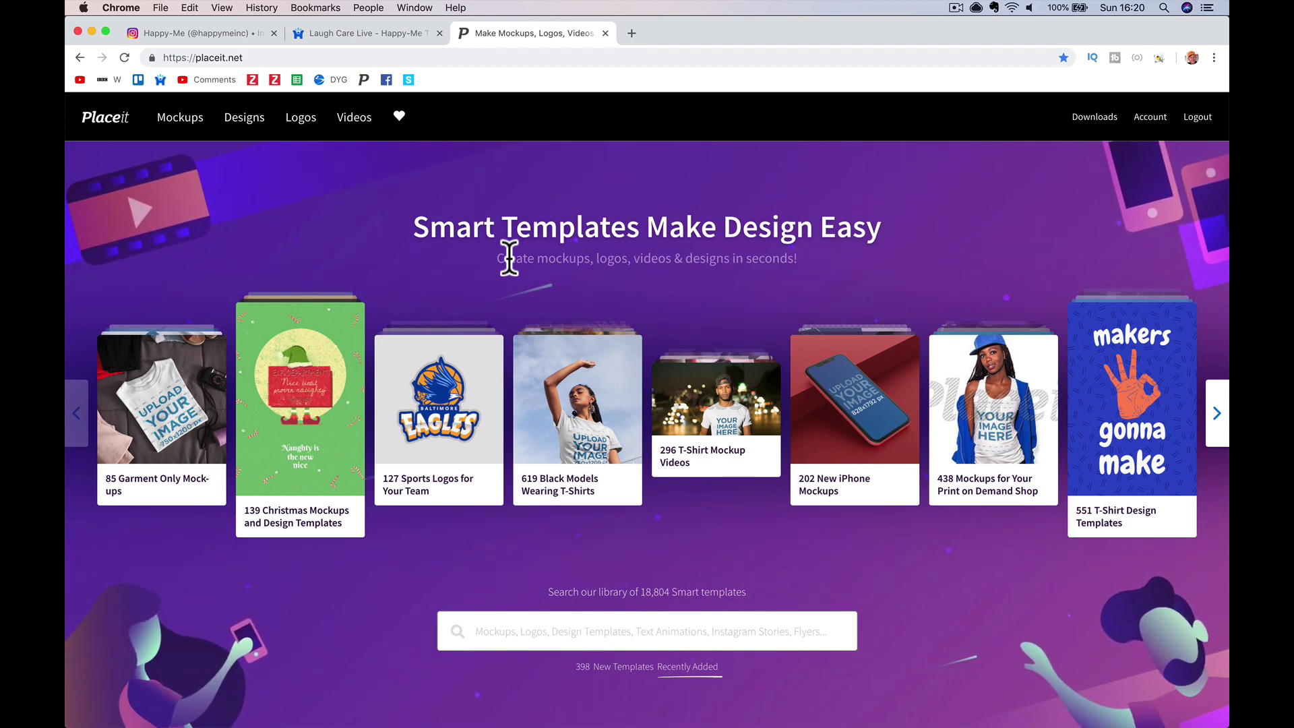
Open the braided-girl selfie mockup from the T-Shirt Mockups collection
mouse_move(192, 131)
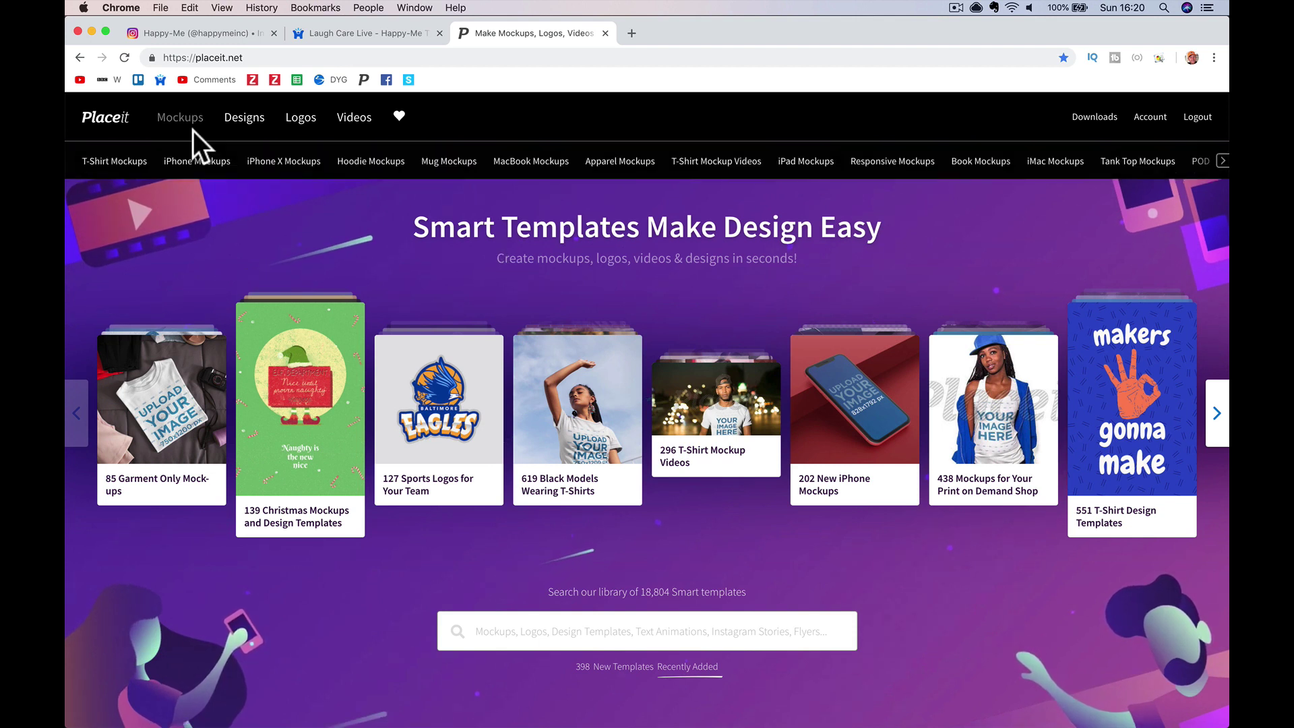
click(138, 164)
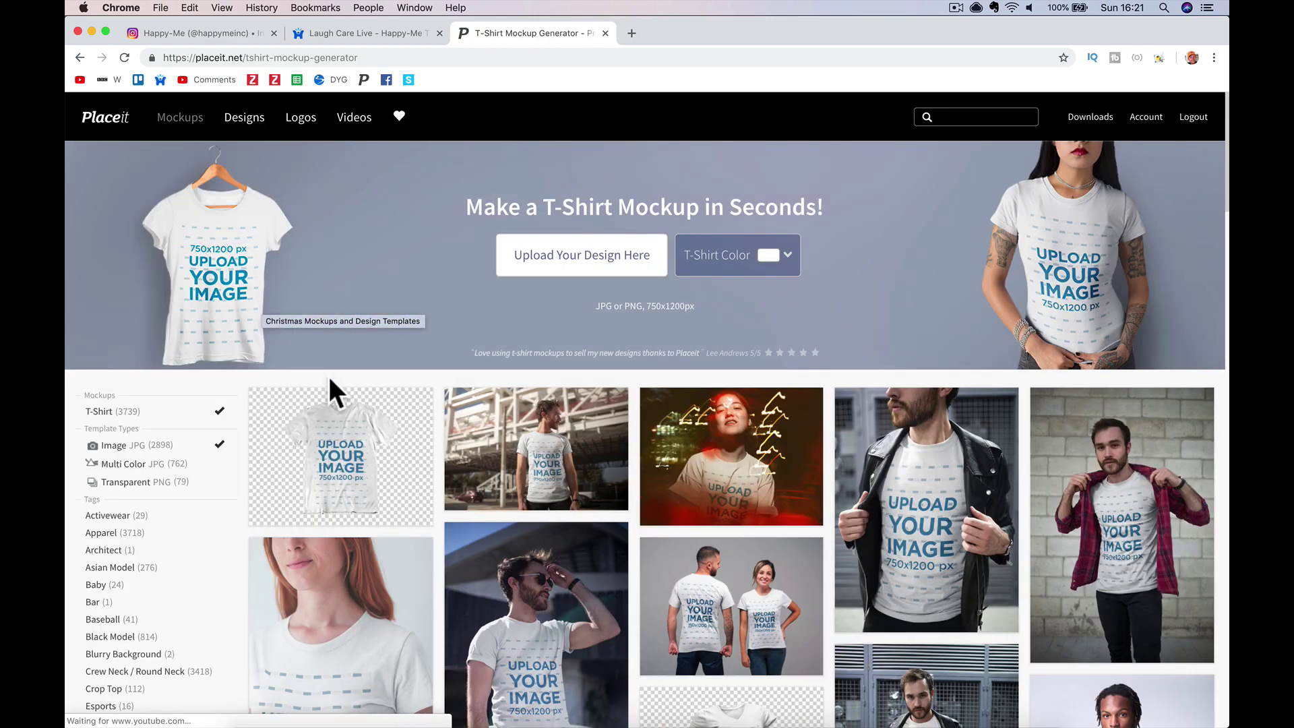
scroll(413, 462, down, 6)
scroll(414, 462, down, 3)
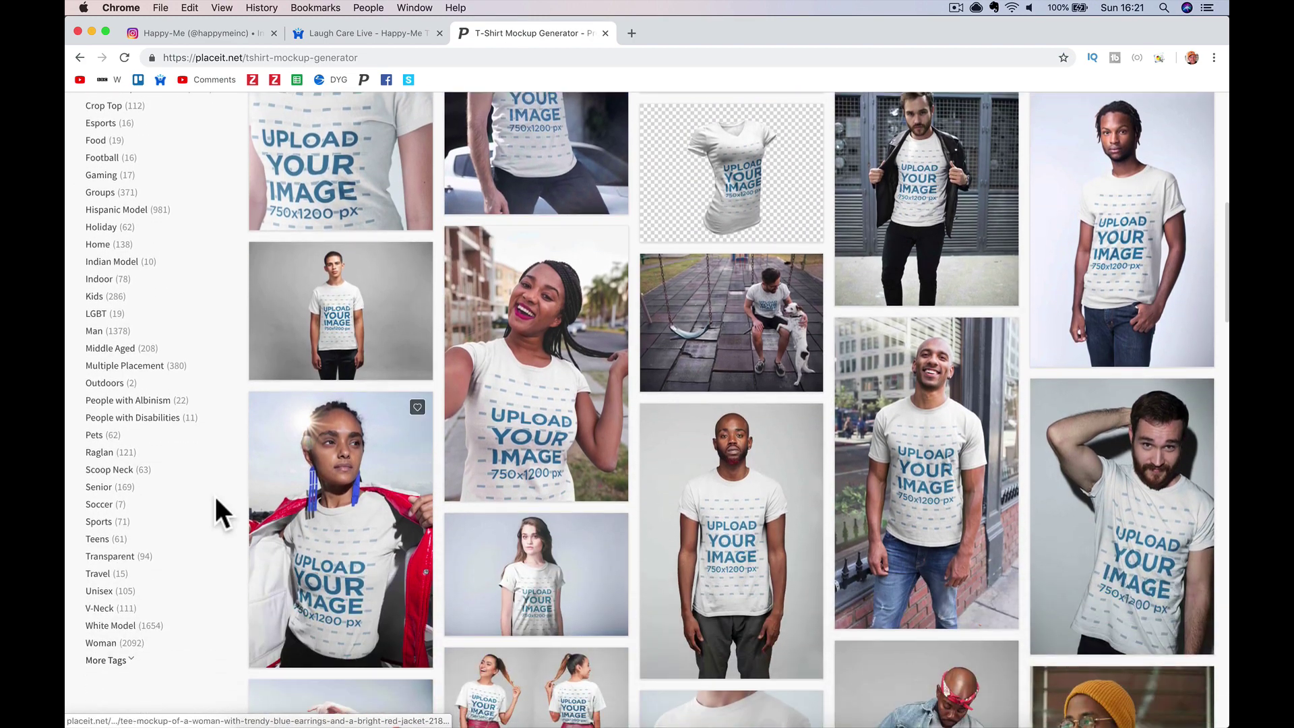
scroll(340, 237, down, 1)
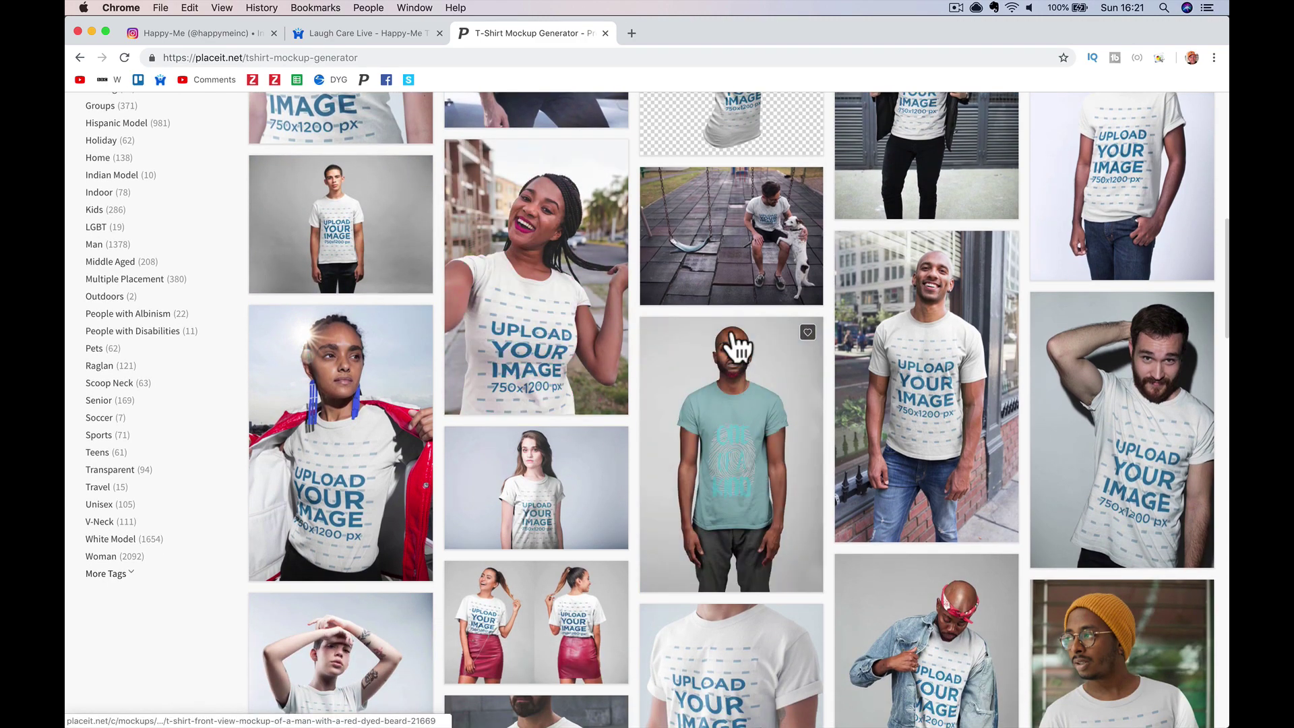
scroll(736, 347, down, 10)
scroll(737, 347, up, 7)
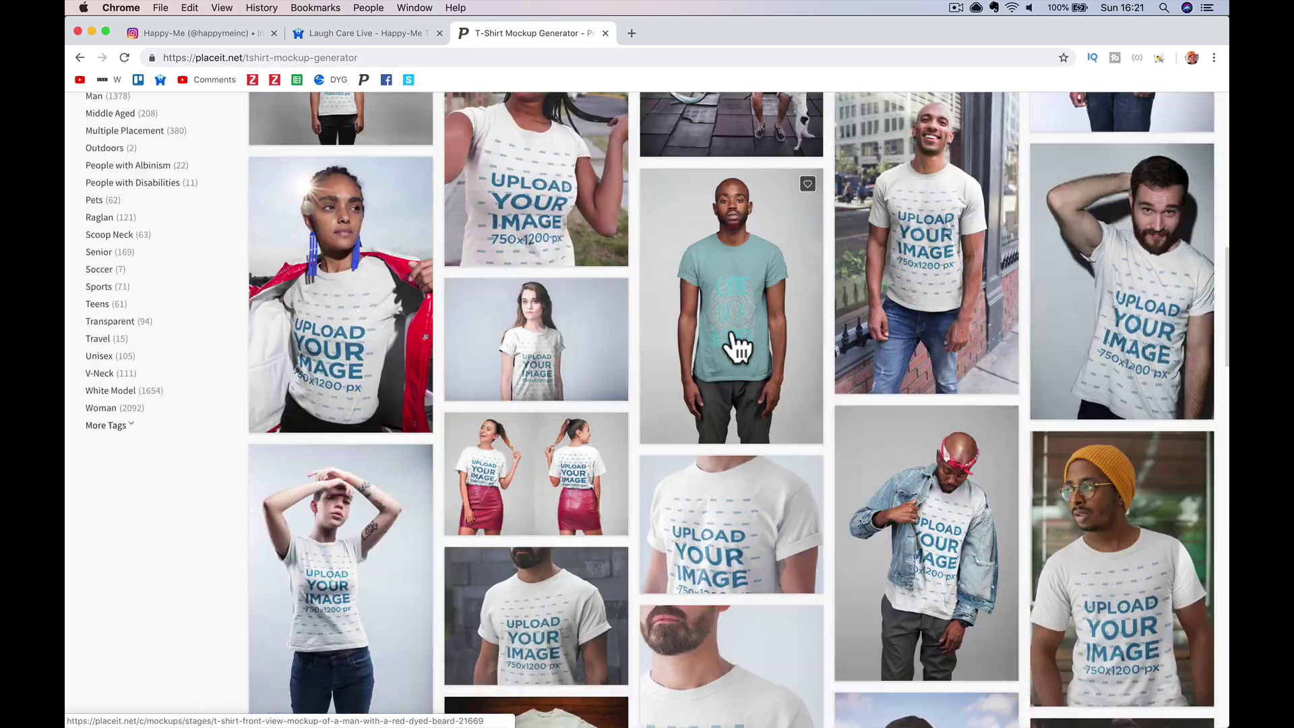
scroll(734, 346, up, 3)
click(574, 250)
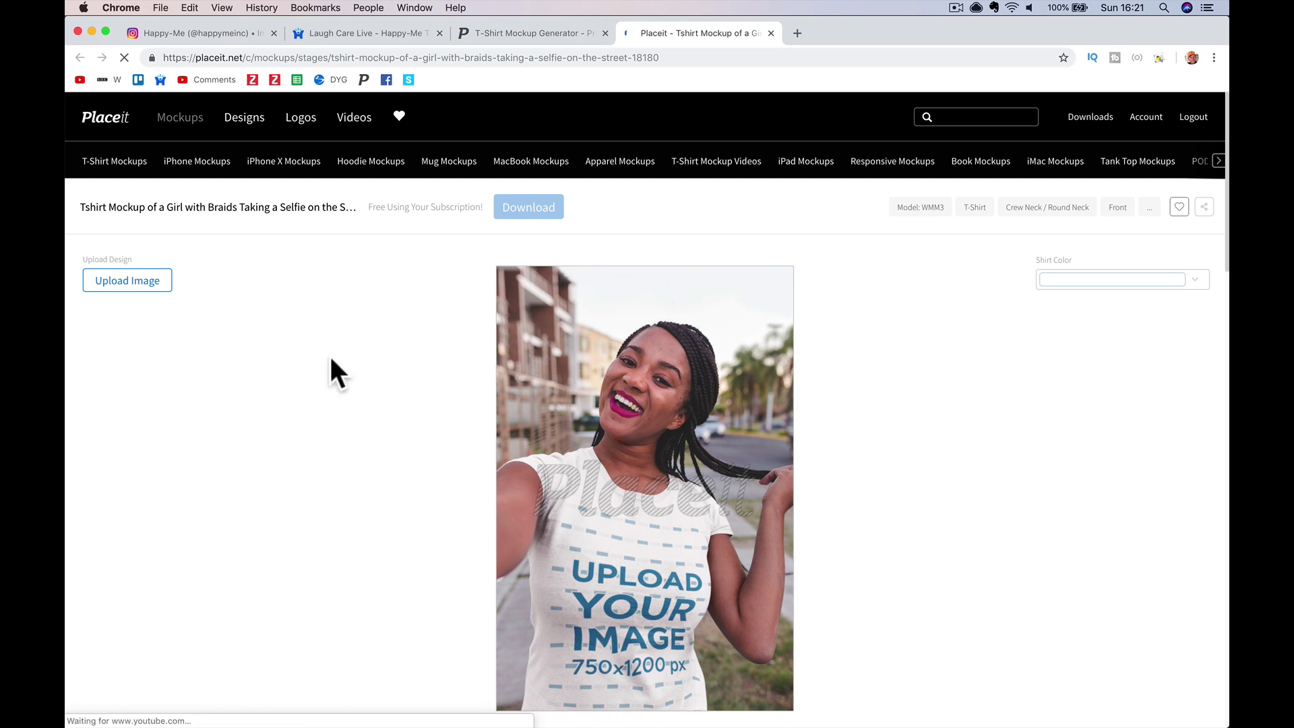
Start an image upload and navigate to the Downloads T shirt Idea folder
click(154, 278)
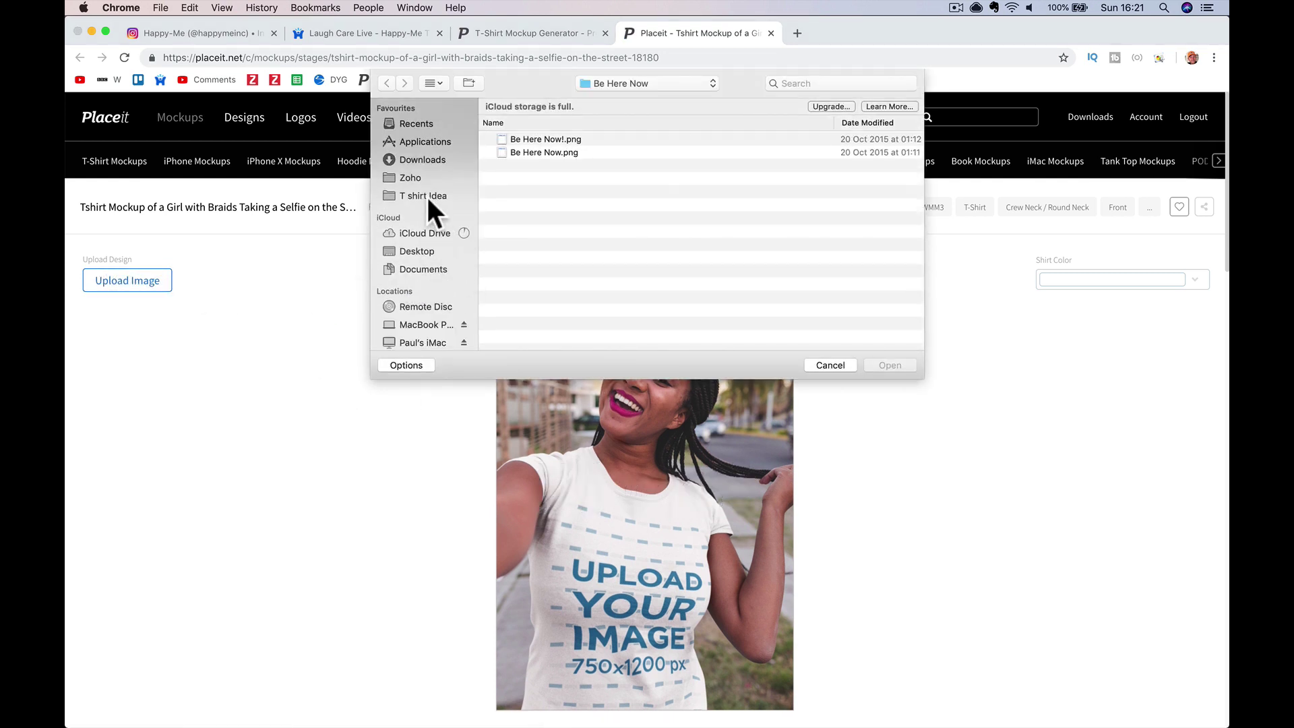
click(428, 148)
click(426, 160)
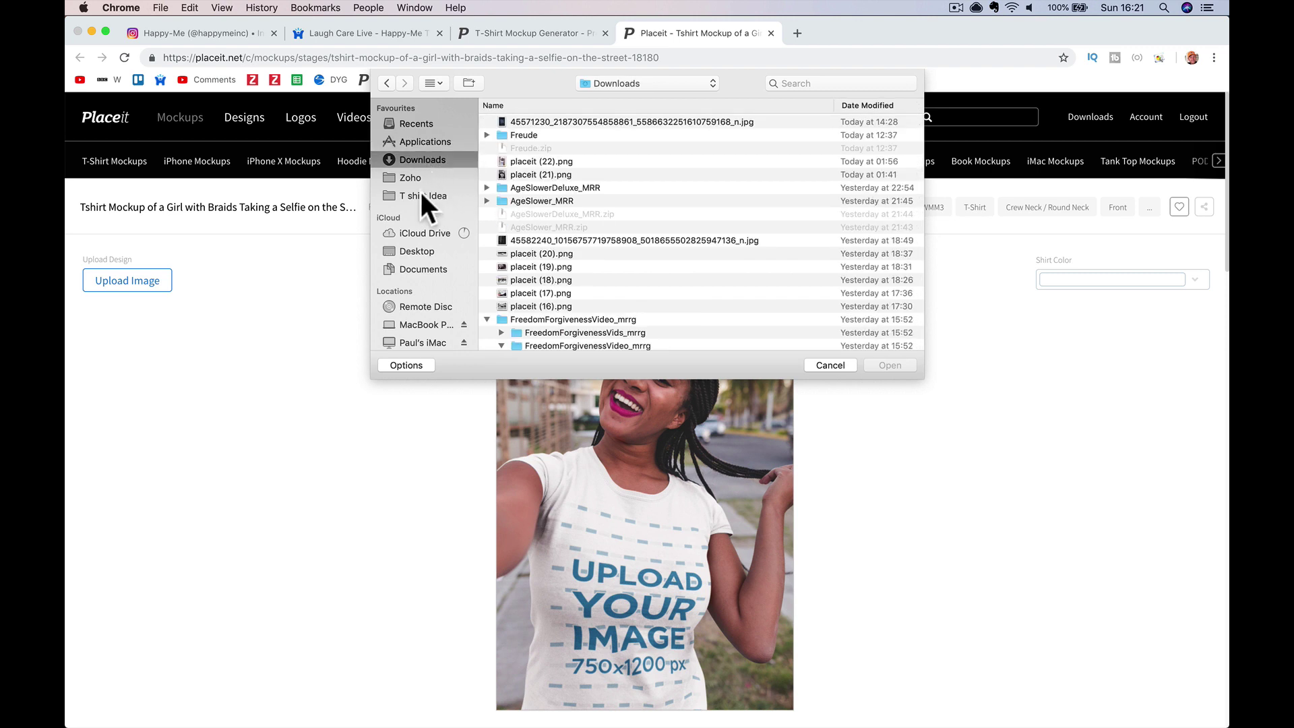
click(421, 194)
Upload Laugh Care Live.png from the T shirt Idea folder
scroll(548, 239, down, 8)
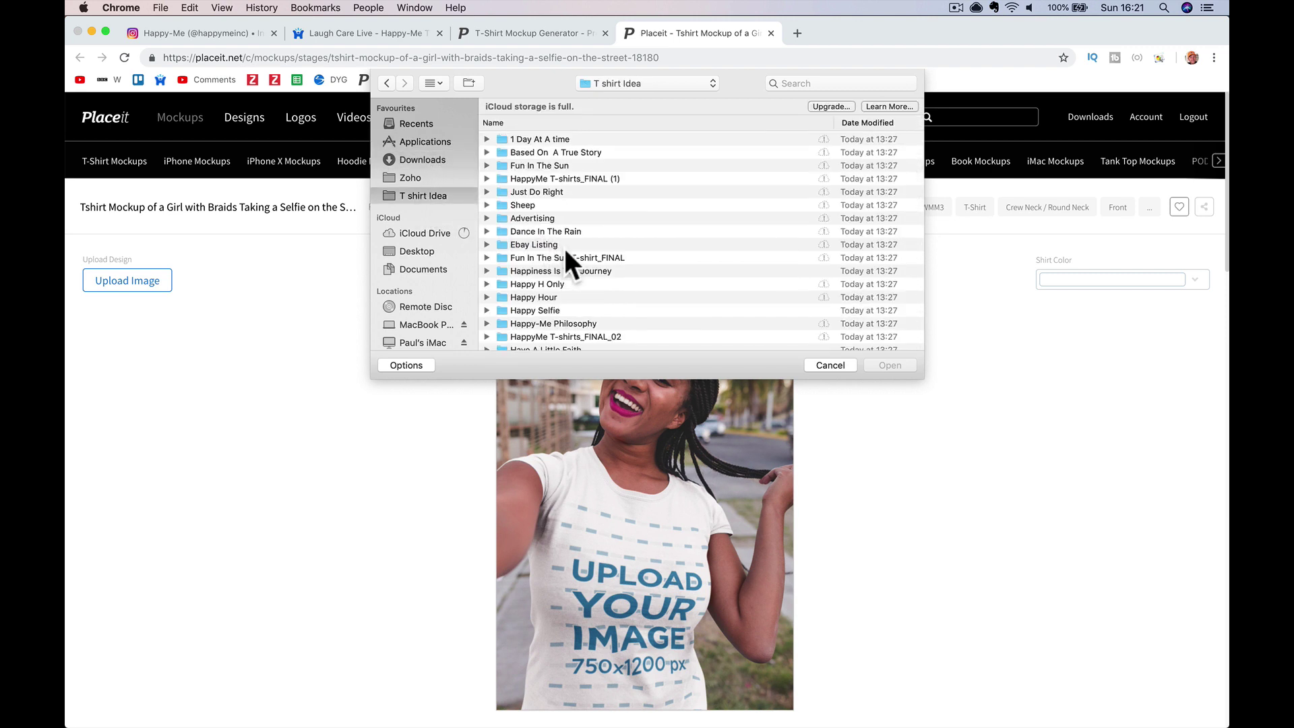
scroll(565, 250, down, 2)
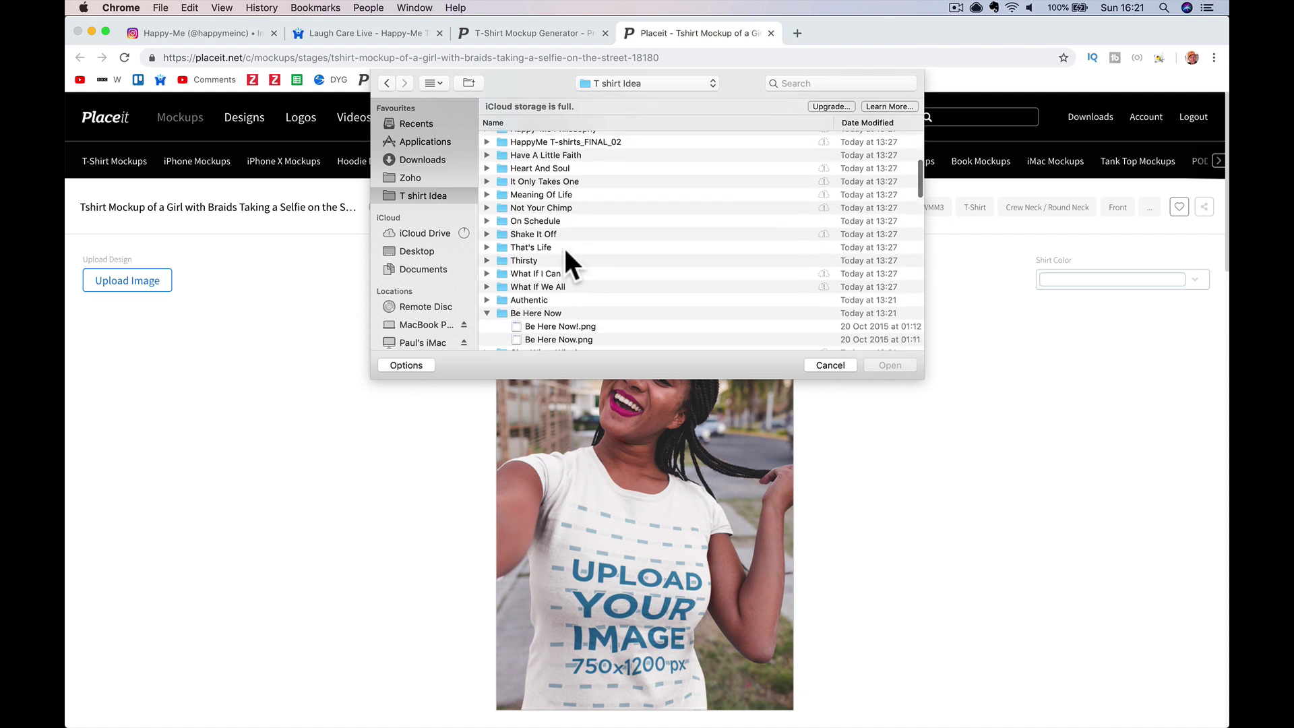
scroll(565, 250, up, 4)
scroll(563, 245, up, 5)
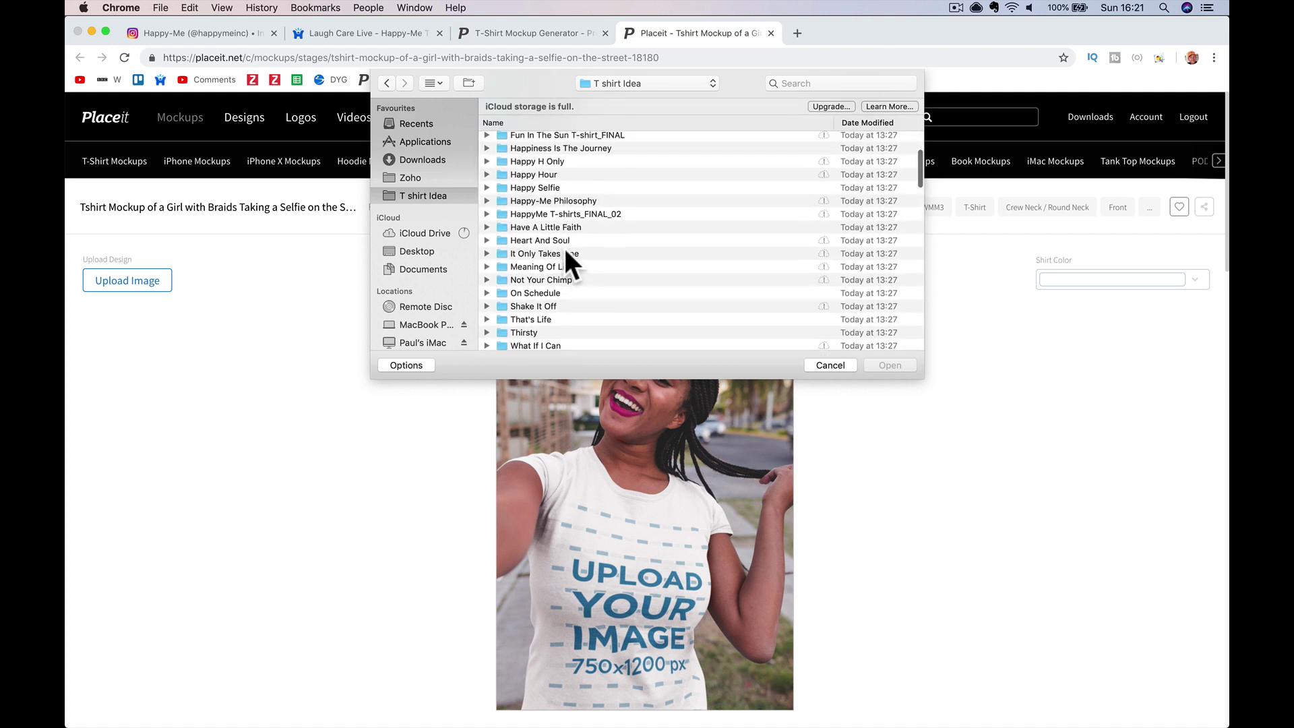
scroll(563, 245, up, 1)
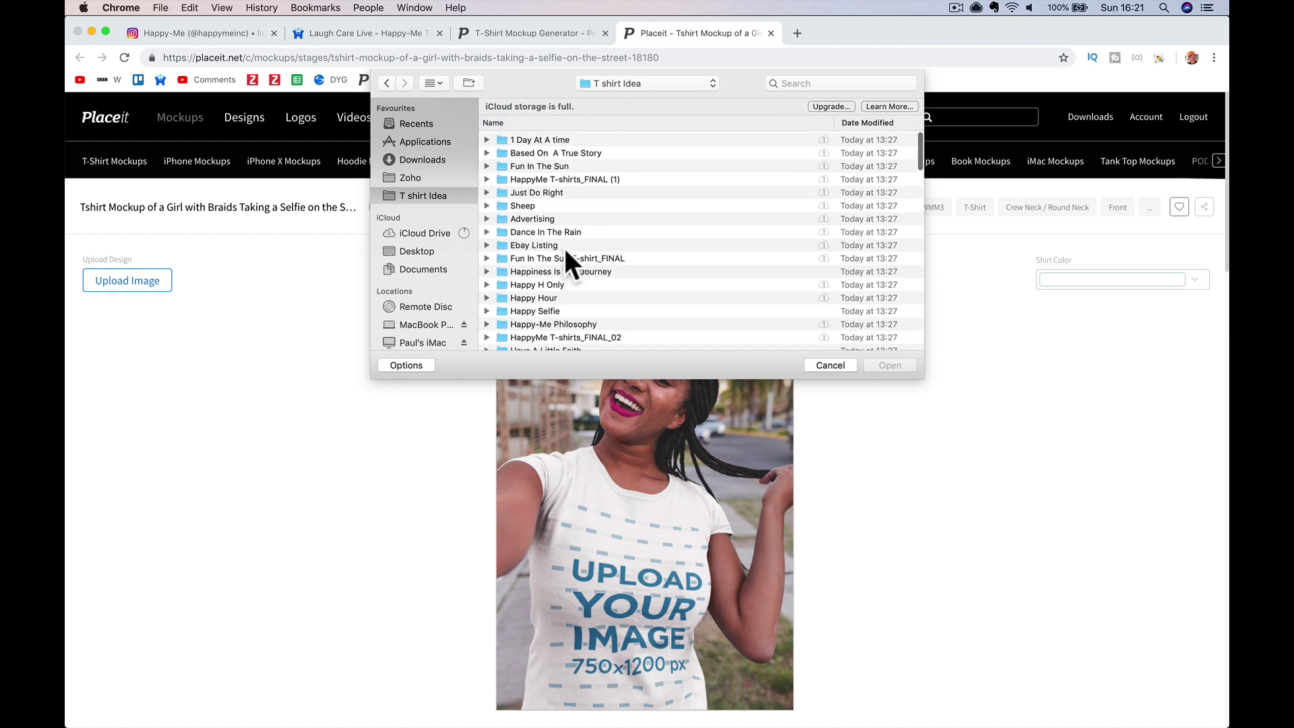
scroll(563, 246, down, 6)
scroll(564, 245, down, 10)
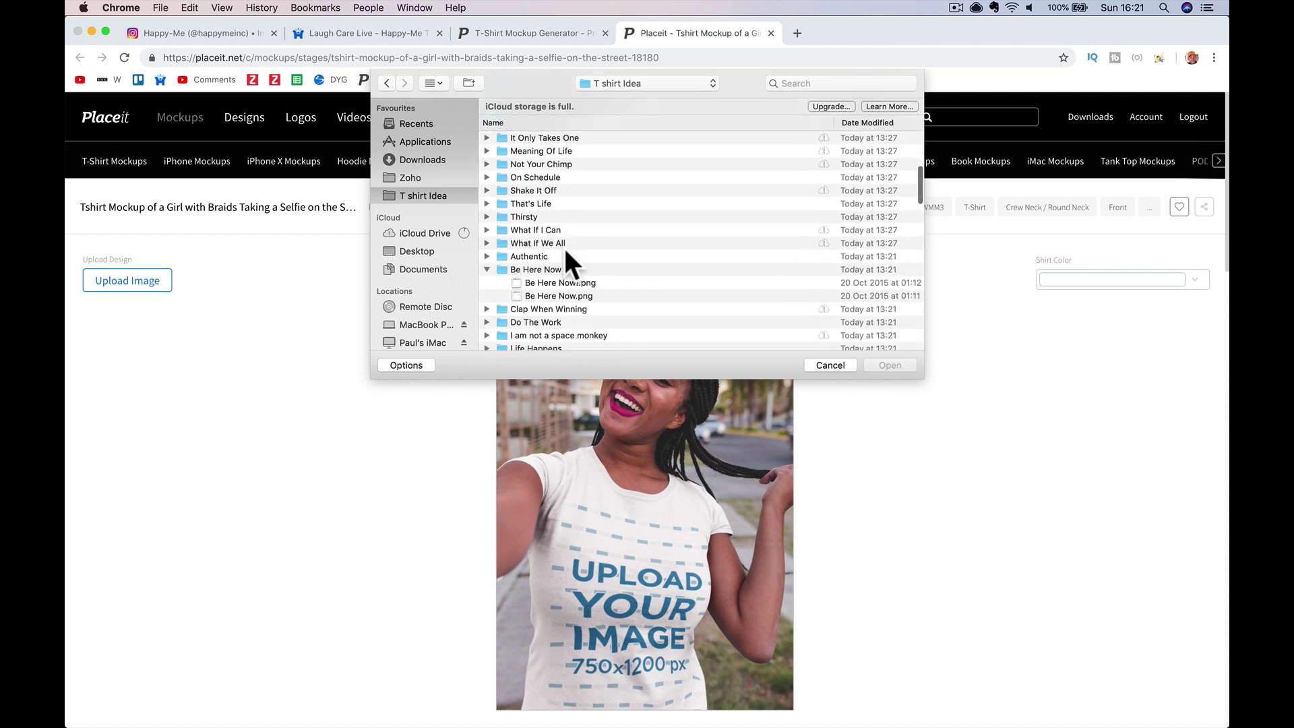
scroll(563, 245, up, 2)
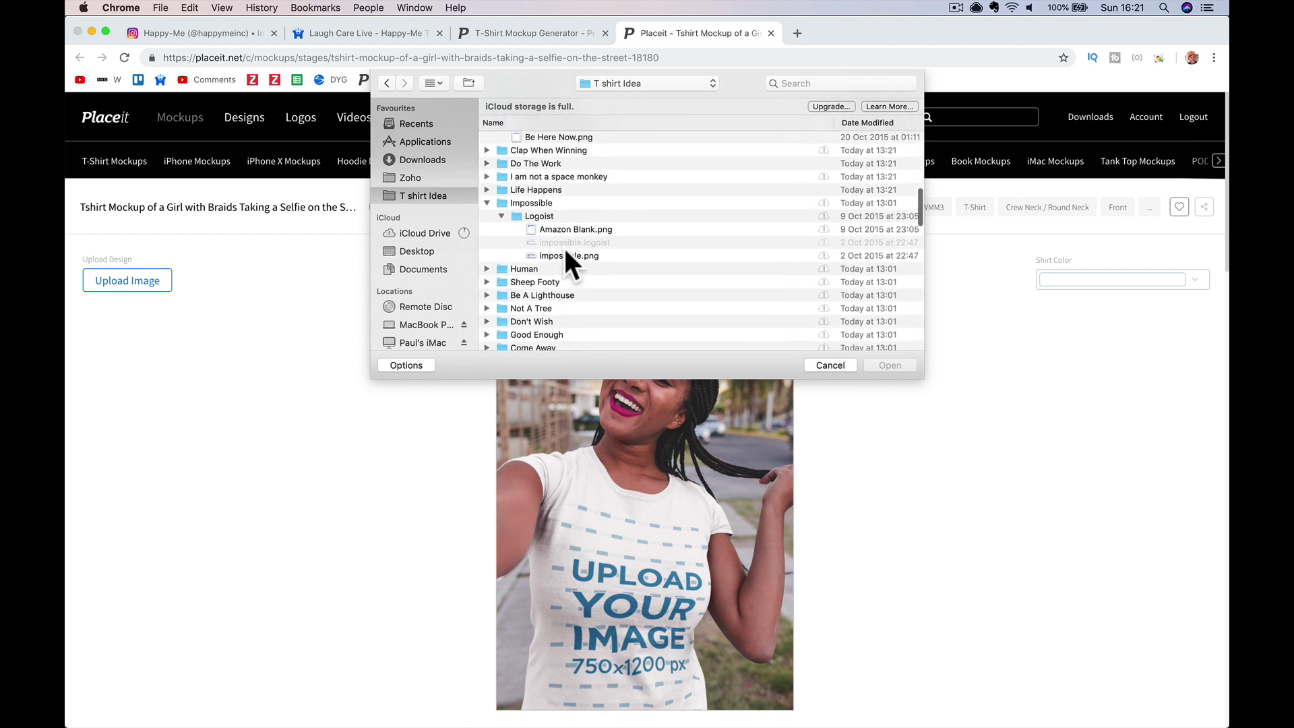
scroll(563, 246, down, 4)
scroll(565, 249, down, 8)
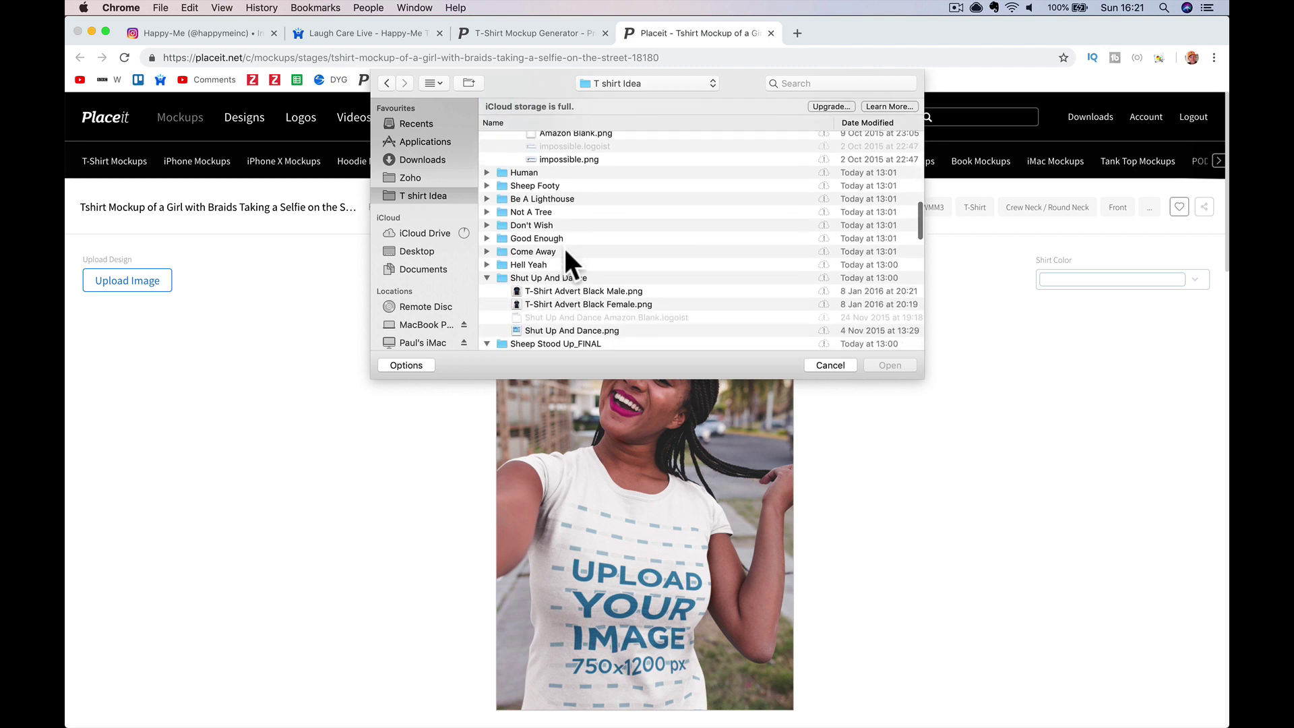
scroll(565, 250, down, 8)
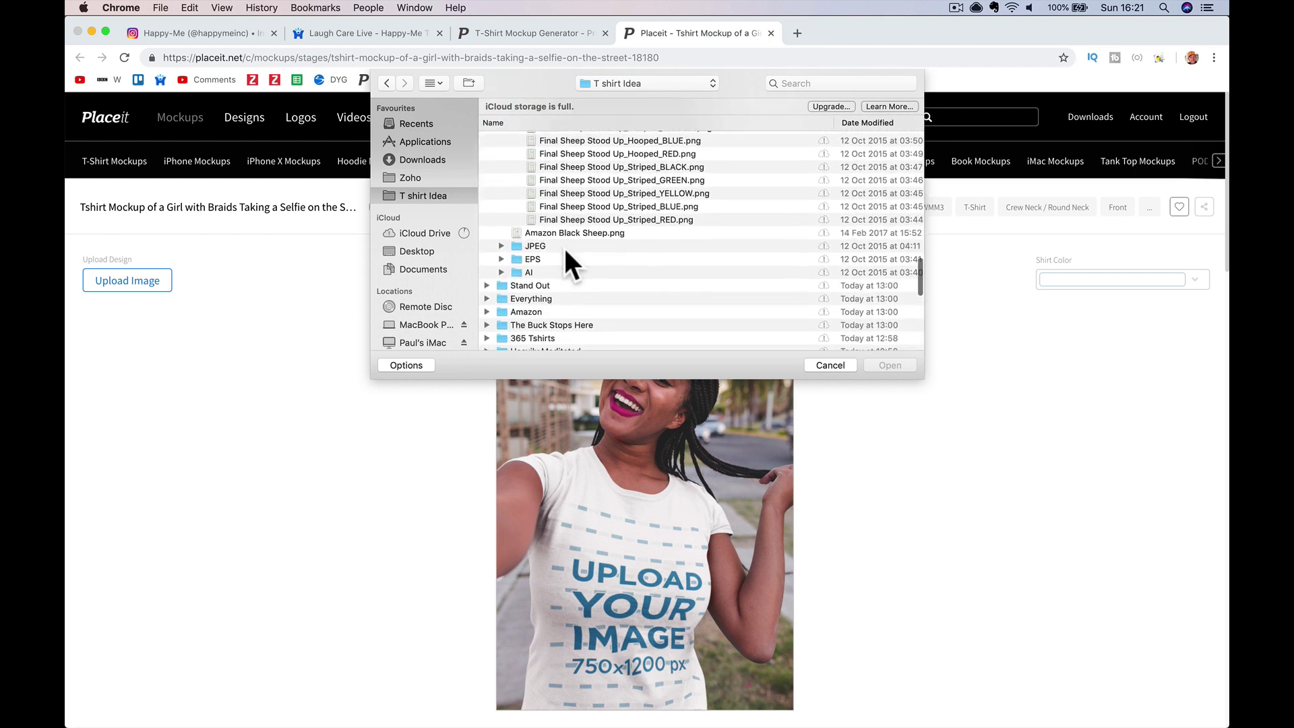
scroll(563, 245, down, 10)
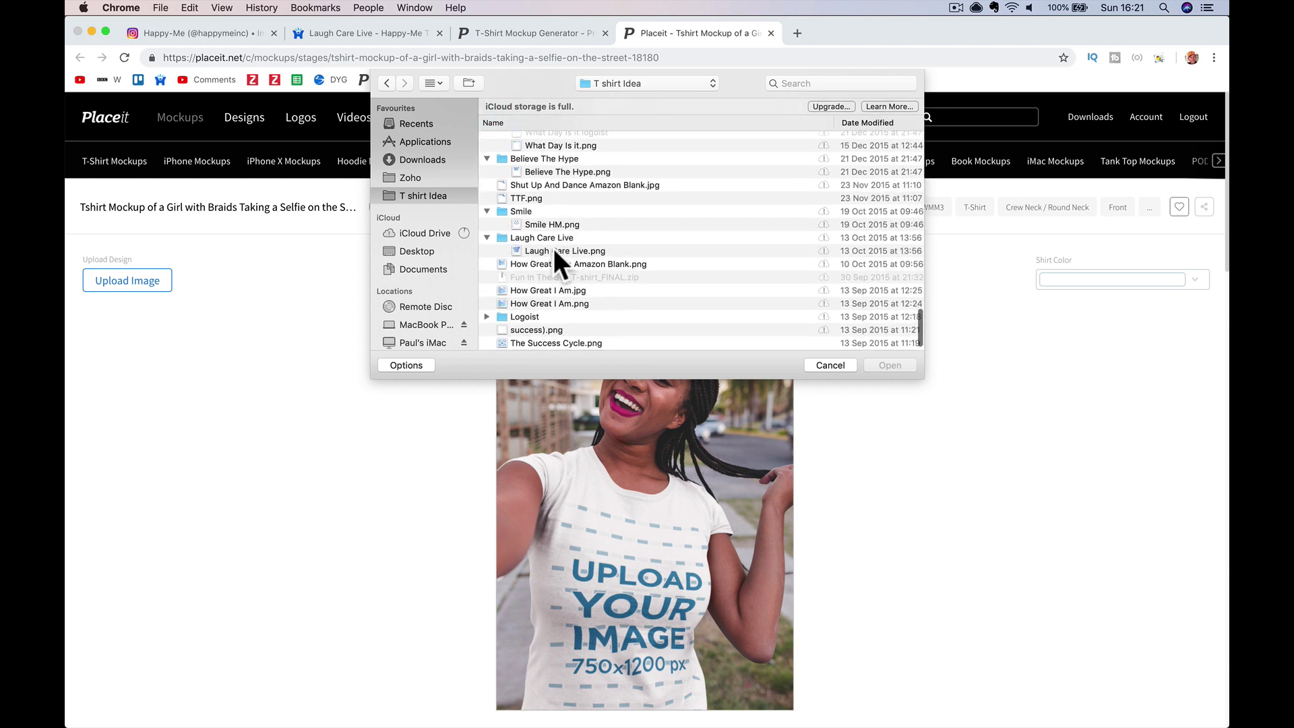
double_click(557, 250)
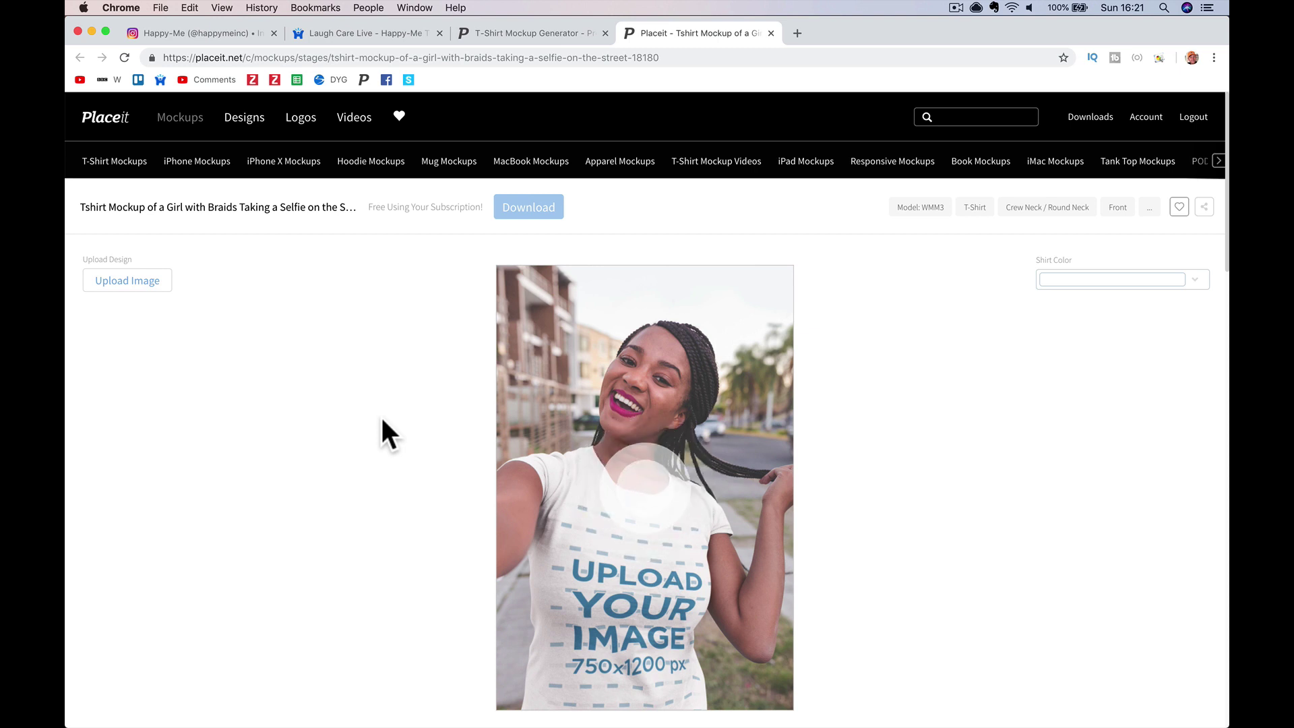
Shift the Laugh Care Live design higher in the crop area and apply the crop
scroll(381, 418, down, 2)
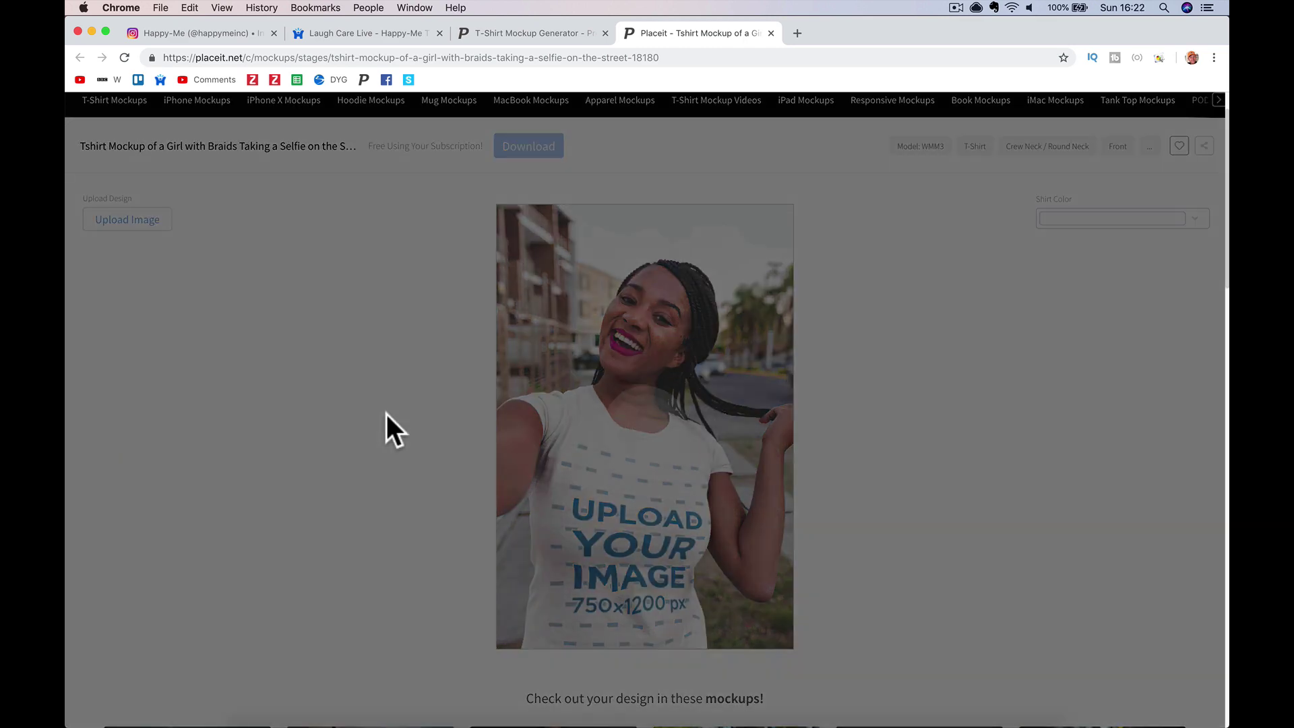
drag(595, 407, 626, 354)
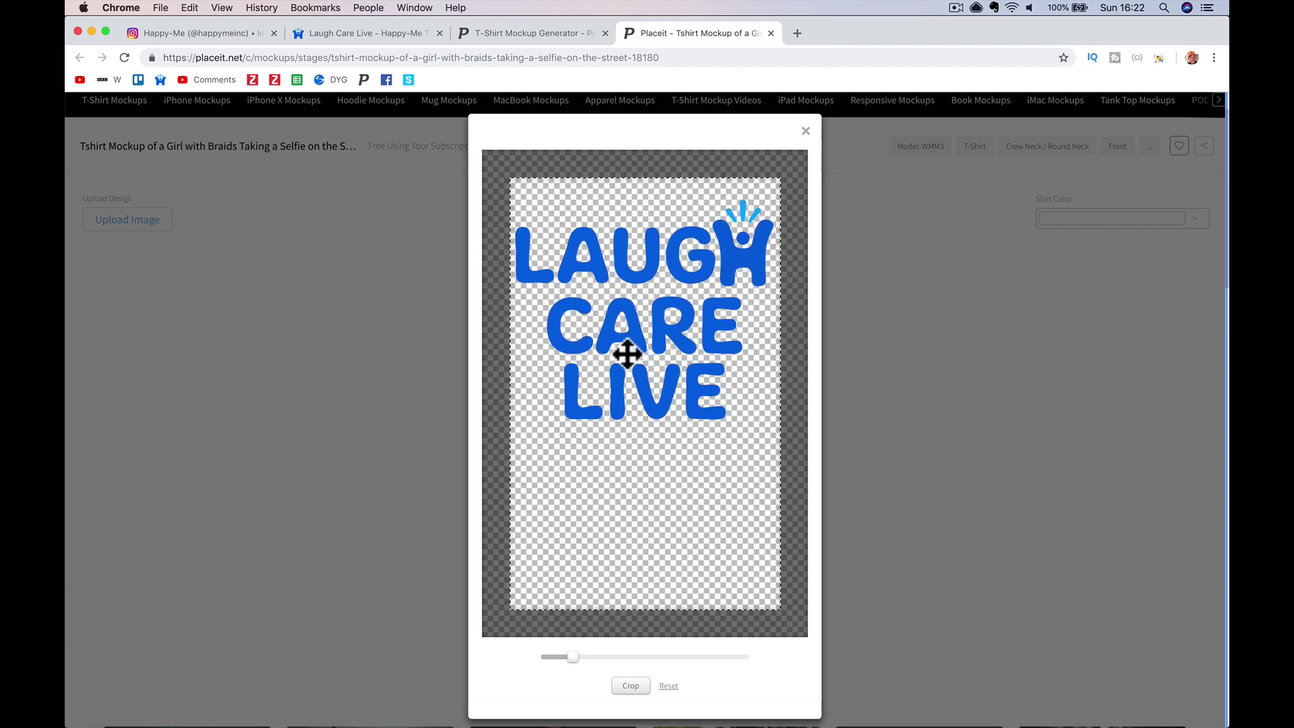
click(633, 686)
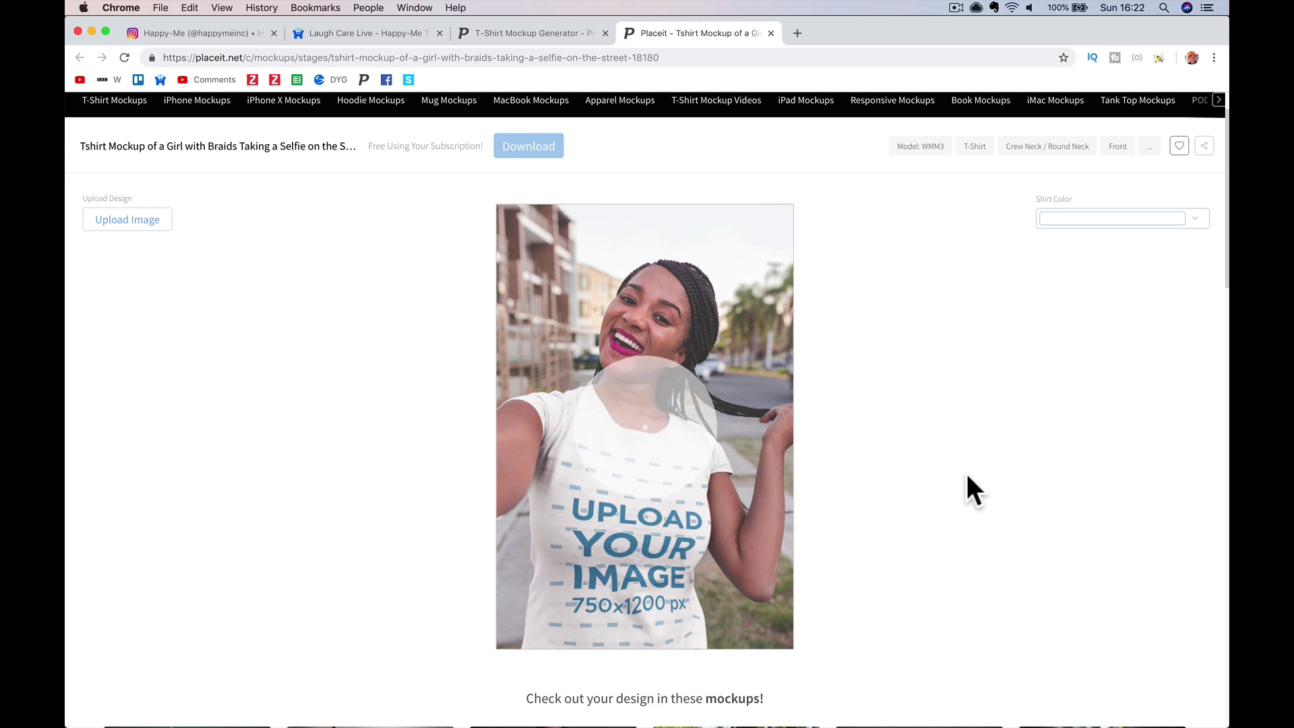
click(365, 32)
click(666, 34)
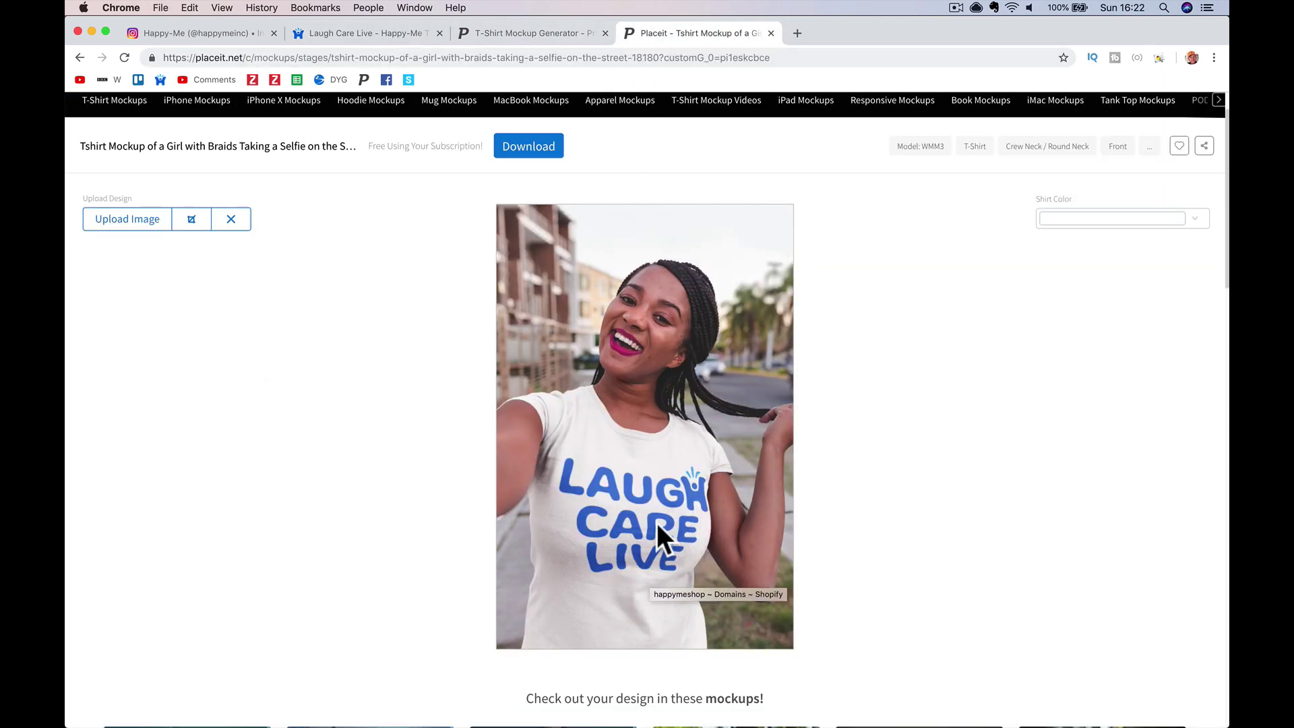
Try light pink, dark blue and light peach shirt colours on the mockup
click(1107, 226)
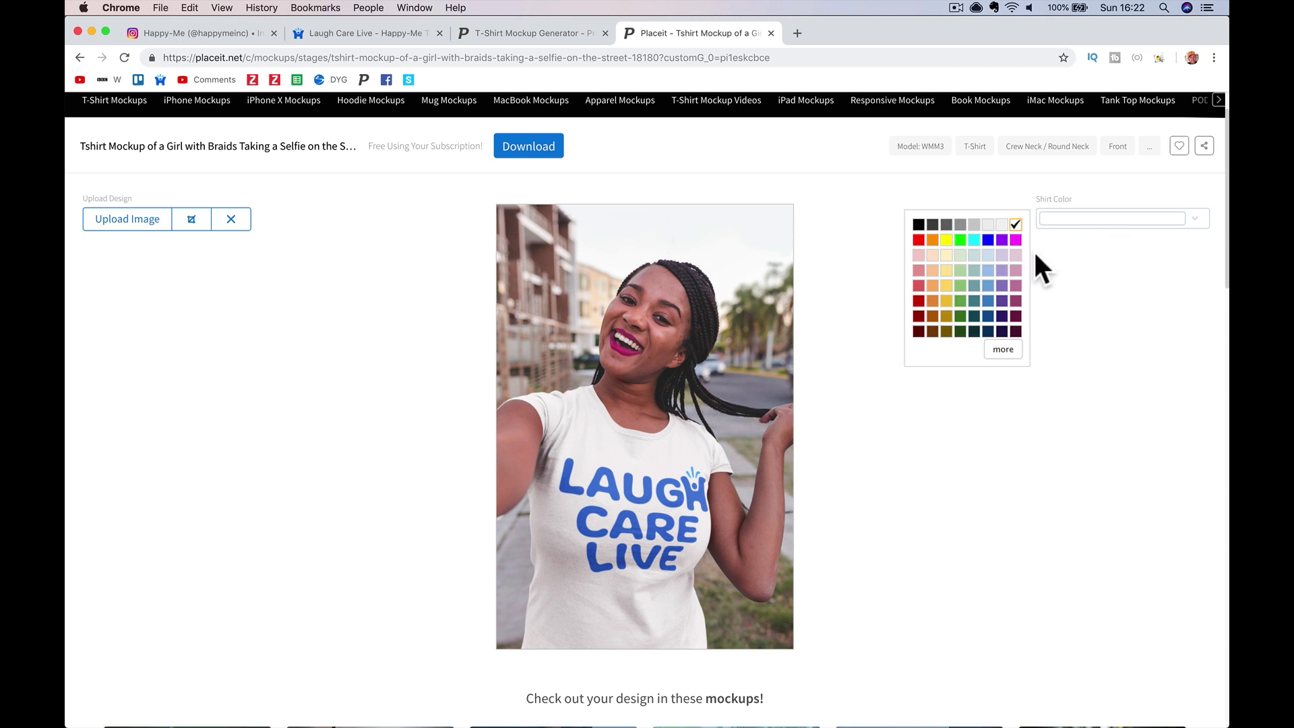
click(1015, 256)
click(1113, 219)
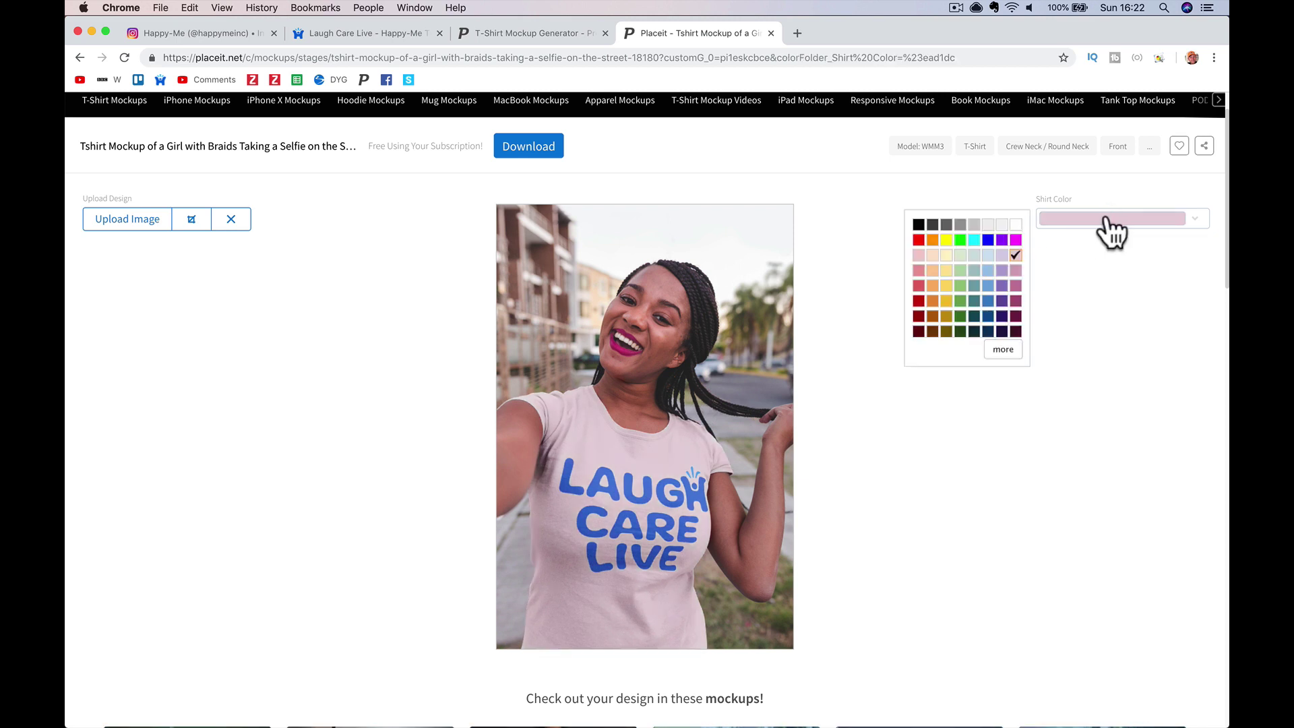
click(995, 322)
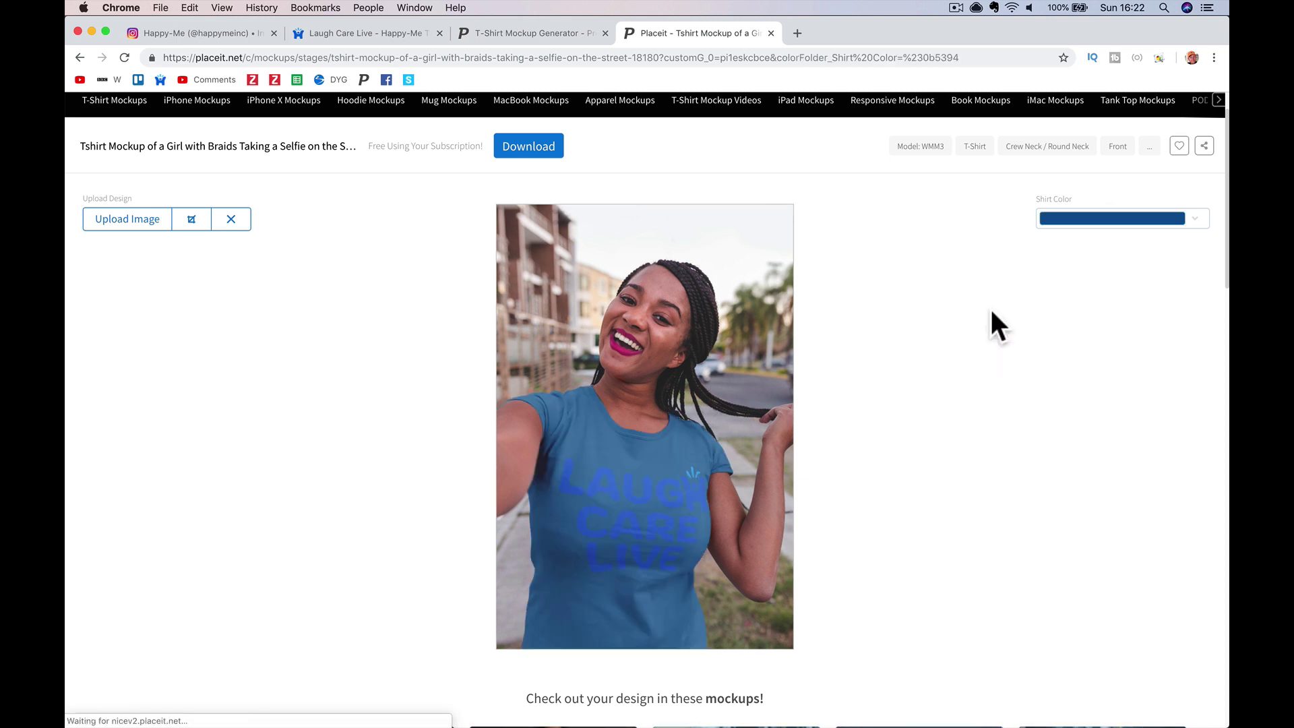
click(1100, 227)
click(918, 261)
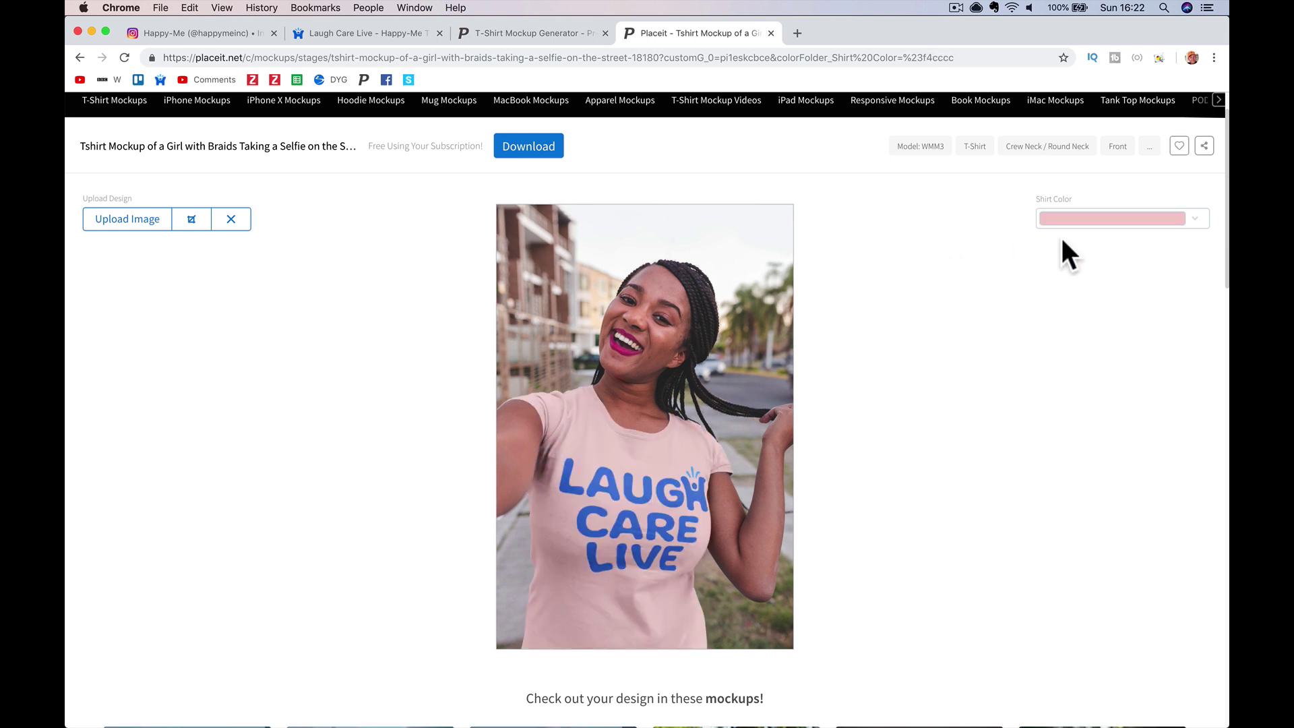
click(1126, 229)
click(933, 256)
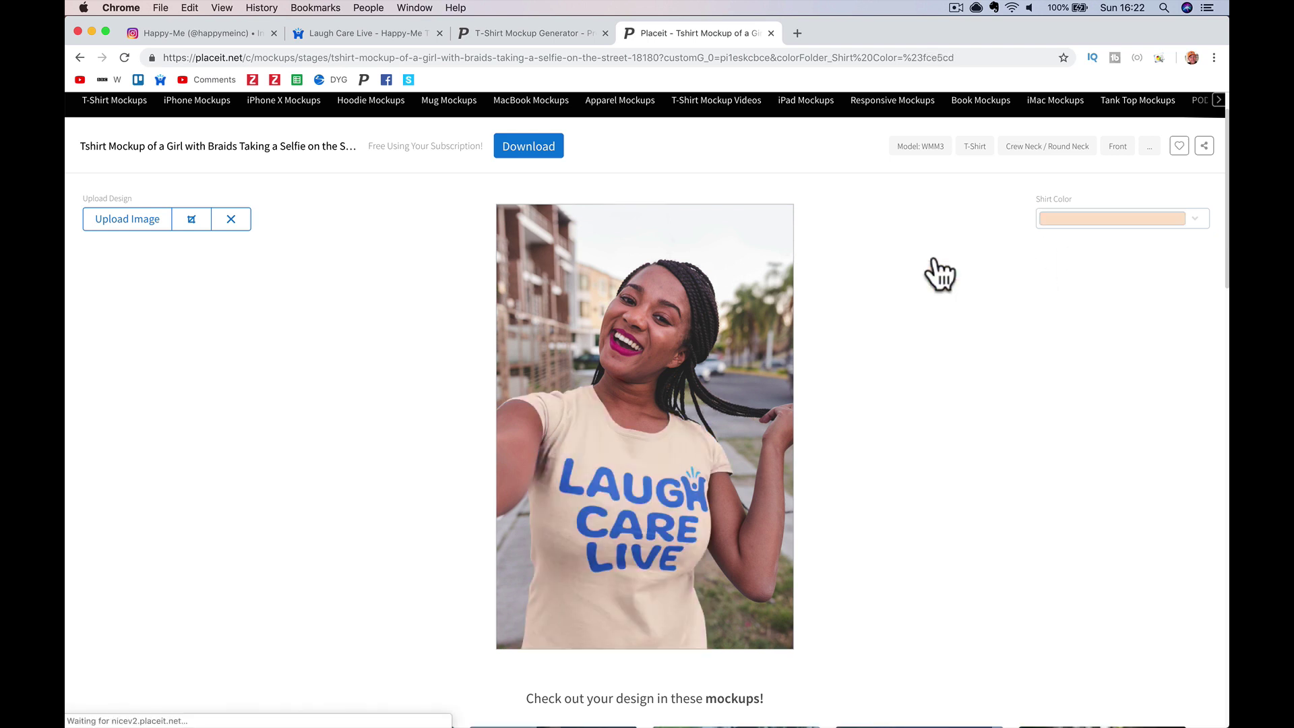
Try light yellow, bright yellow and black, then settle on a white shirt
click(1105, 231)
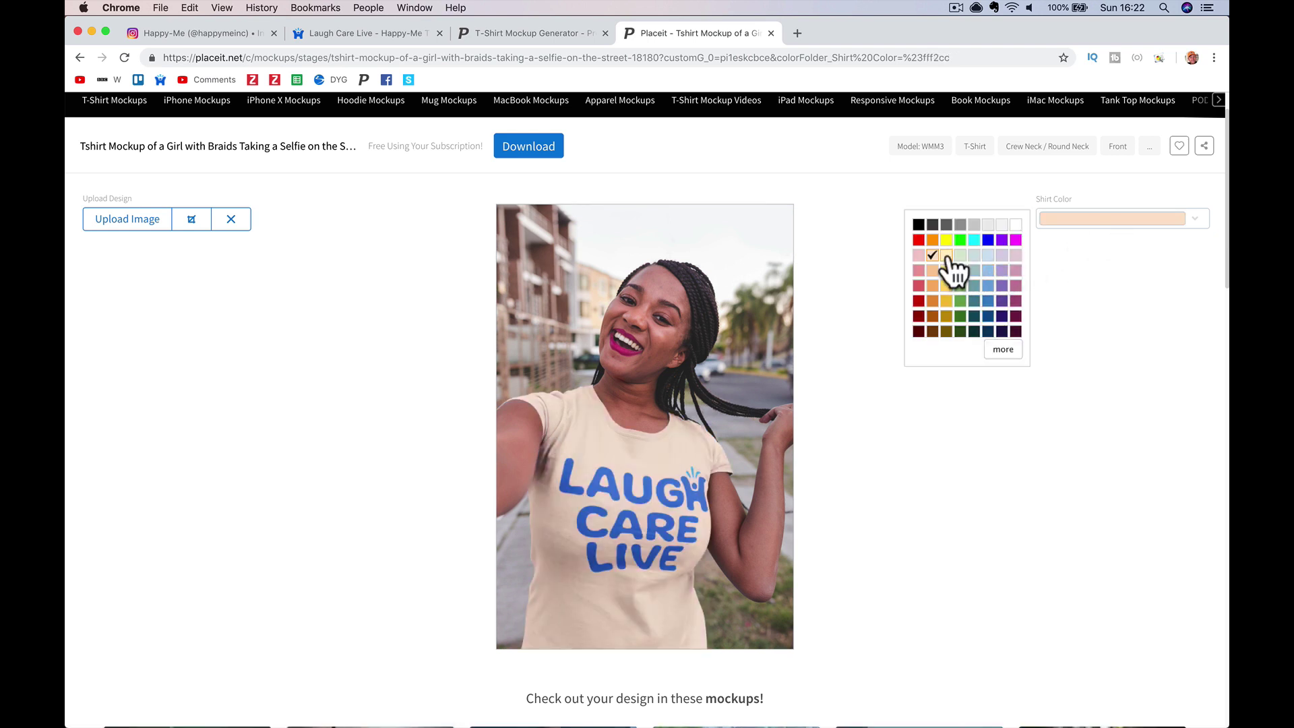
click(946, 257)
click(1131, 227)
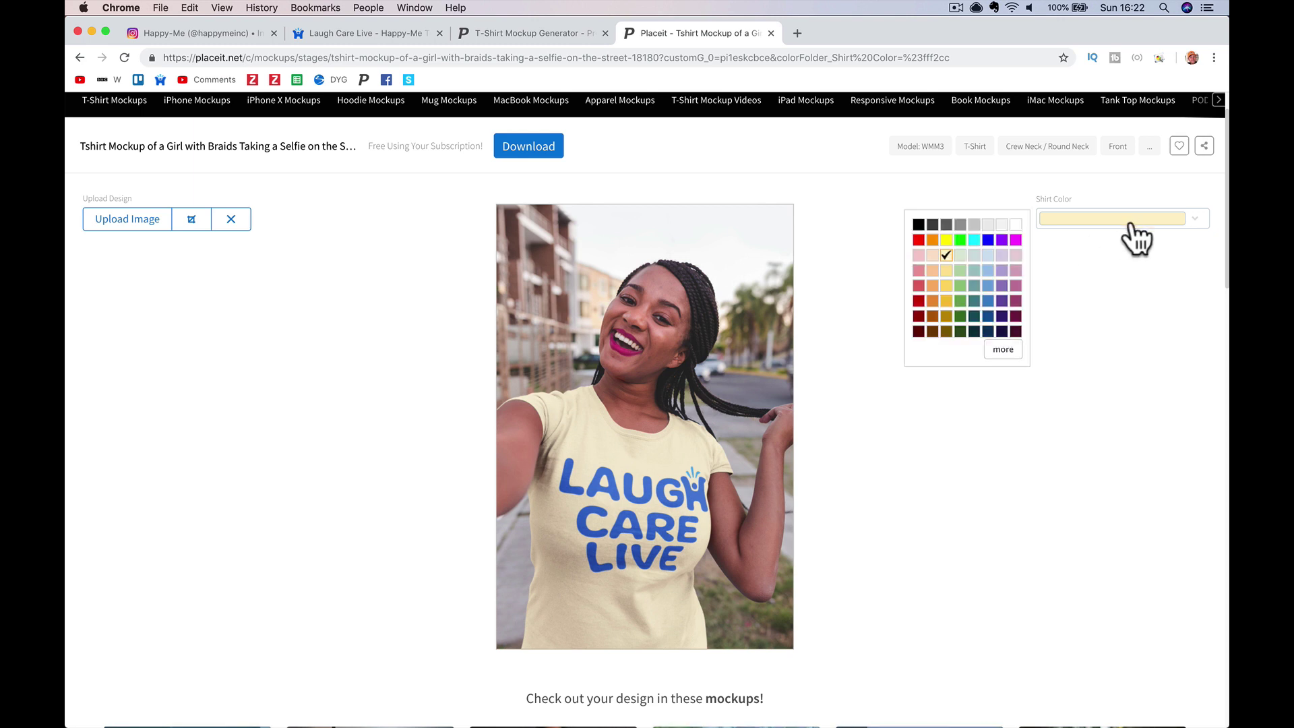
click(943, 242)
click(1058, 230)
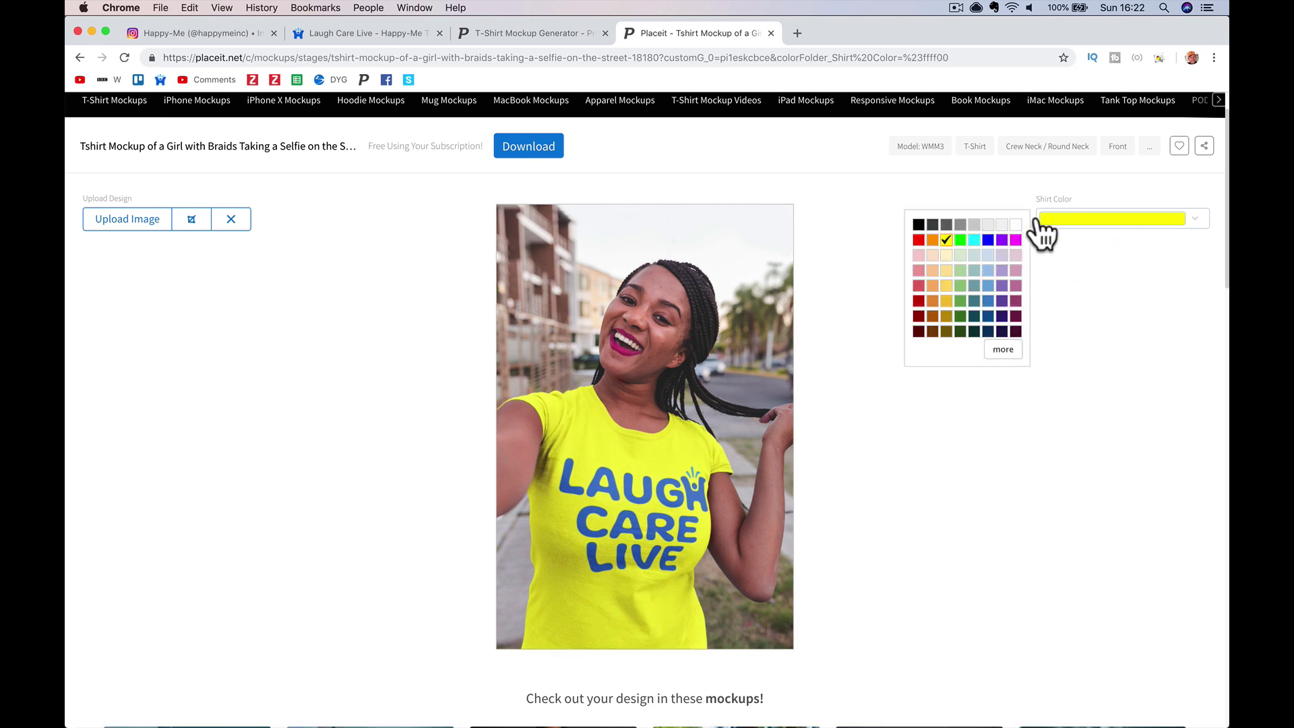
click(918, 226)
click(1075, 226)
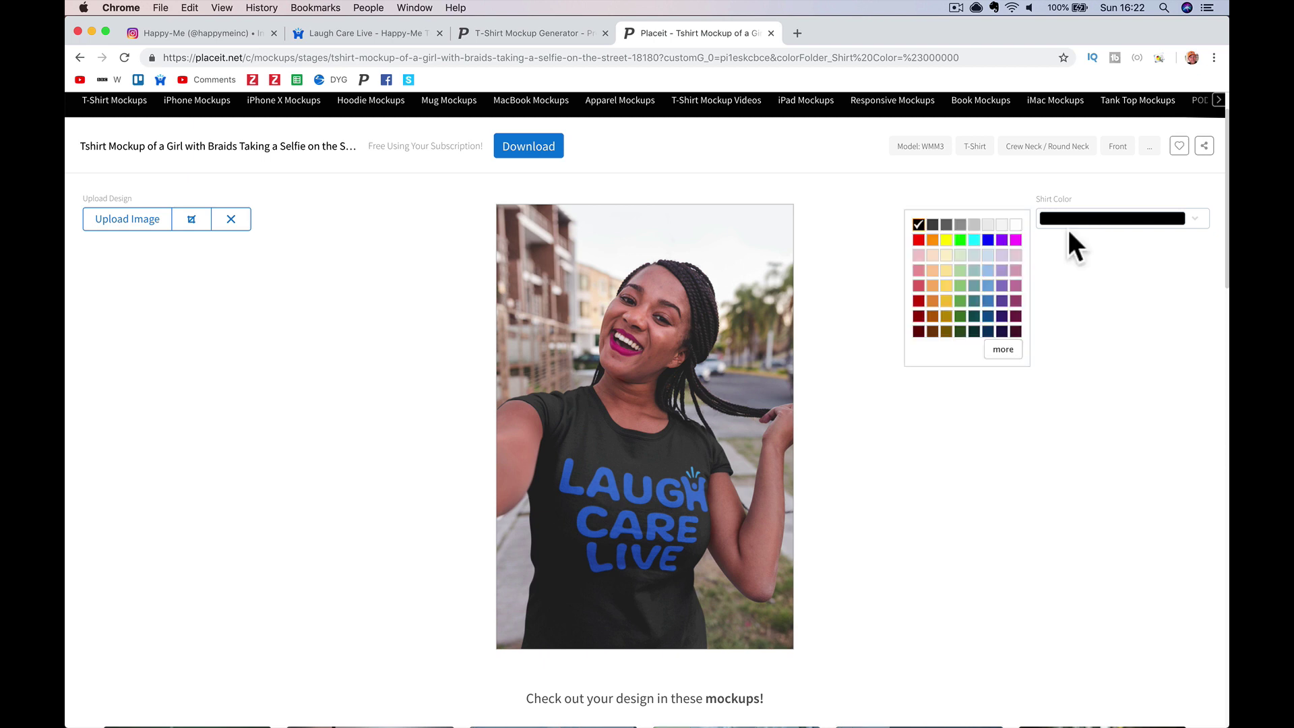
click(1020, 227)
Open the Bella Flowie long-sleeve tee mockup from the suggested mockups
scroll(971, 309, down, 5)
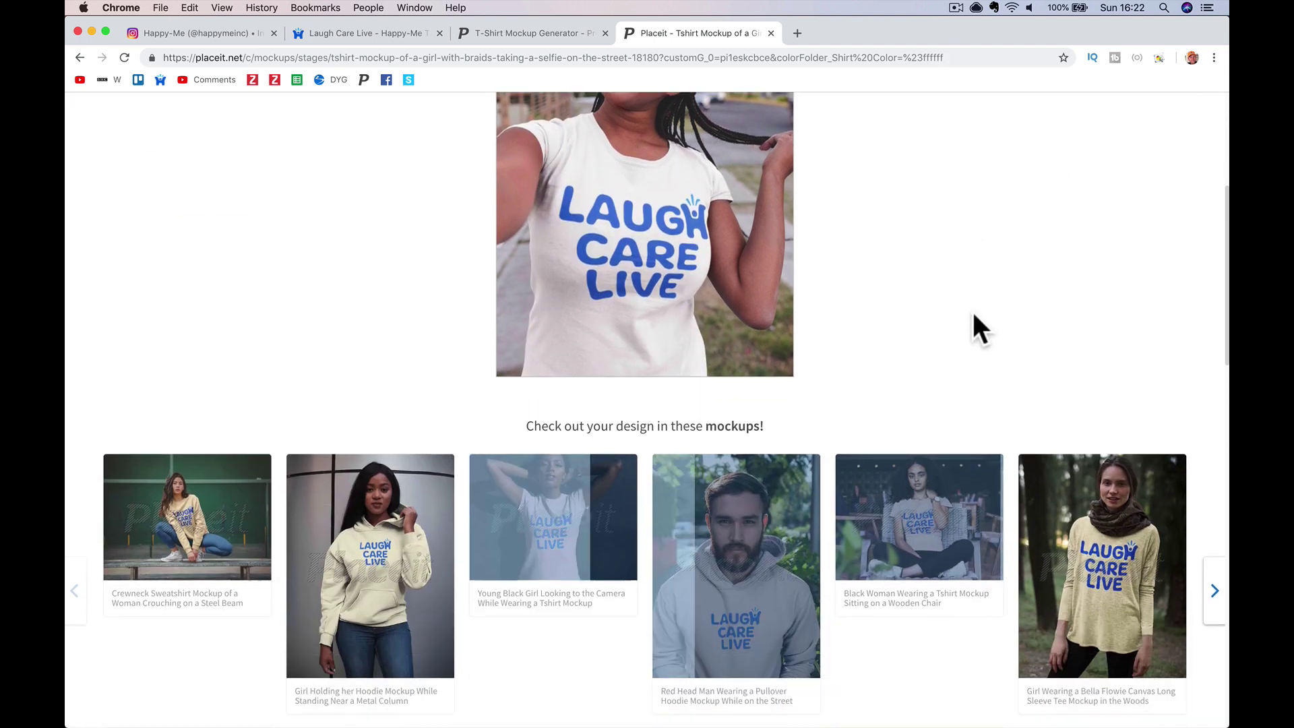
scroll(867, 192, up, 2)
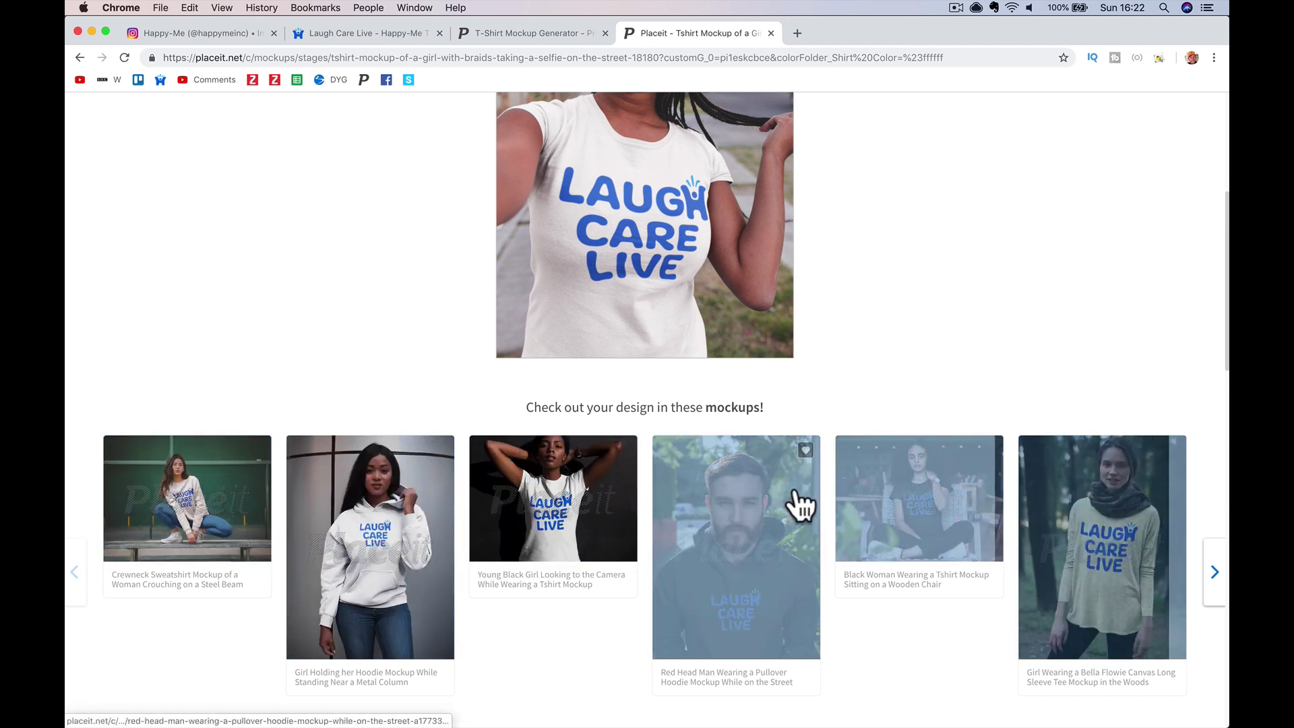
click(1116, 548)
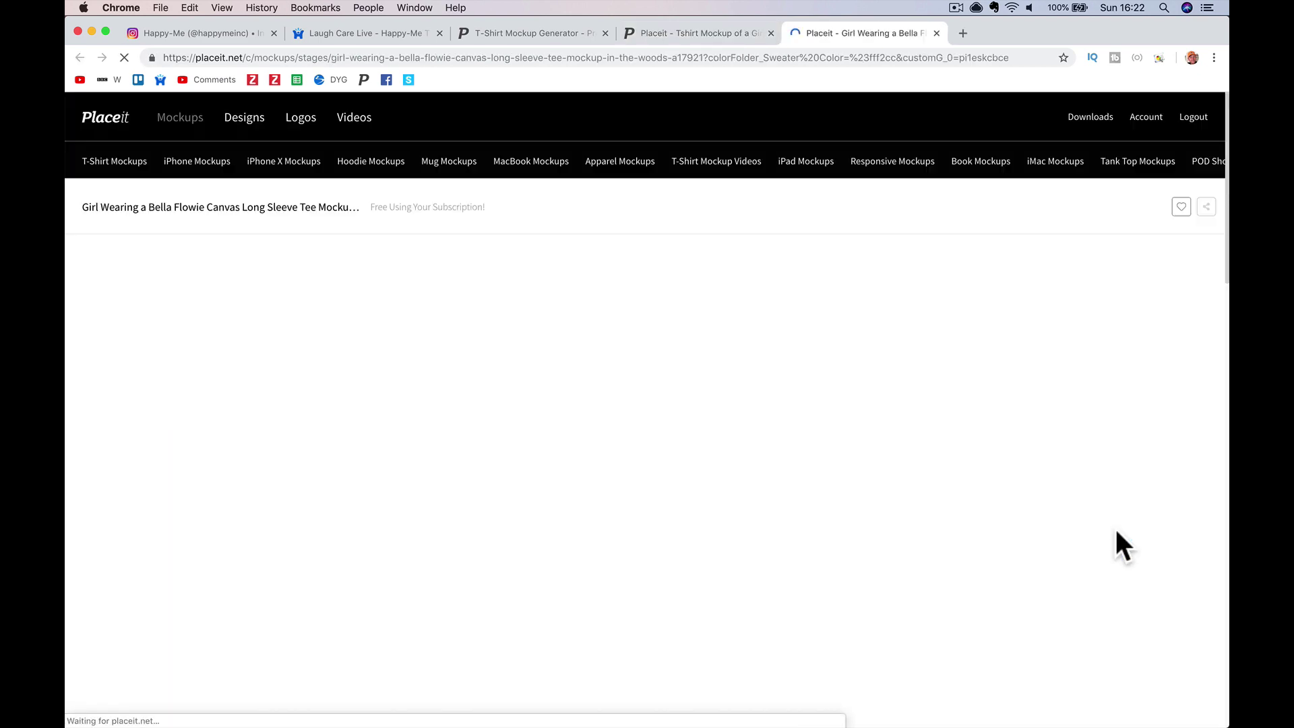
Open the Sweatshirt Mockup of a Woman in the Woods from the suggestions below
scroll(1116, 531, down, 1)
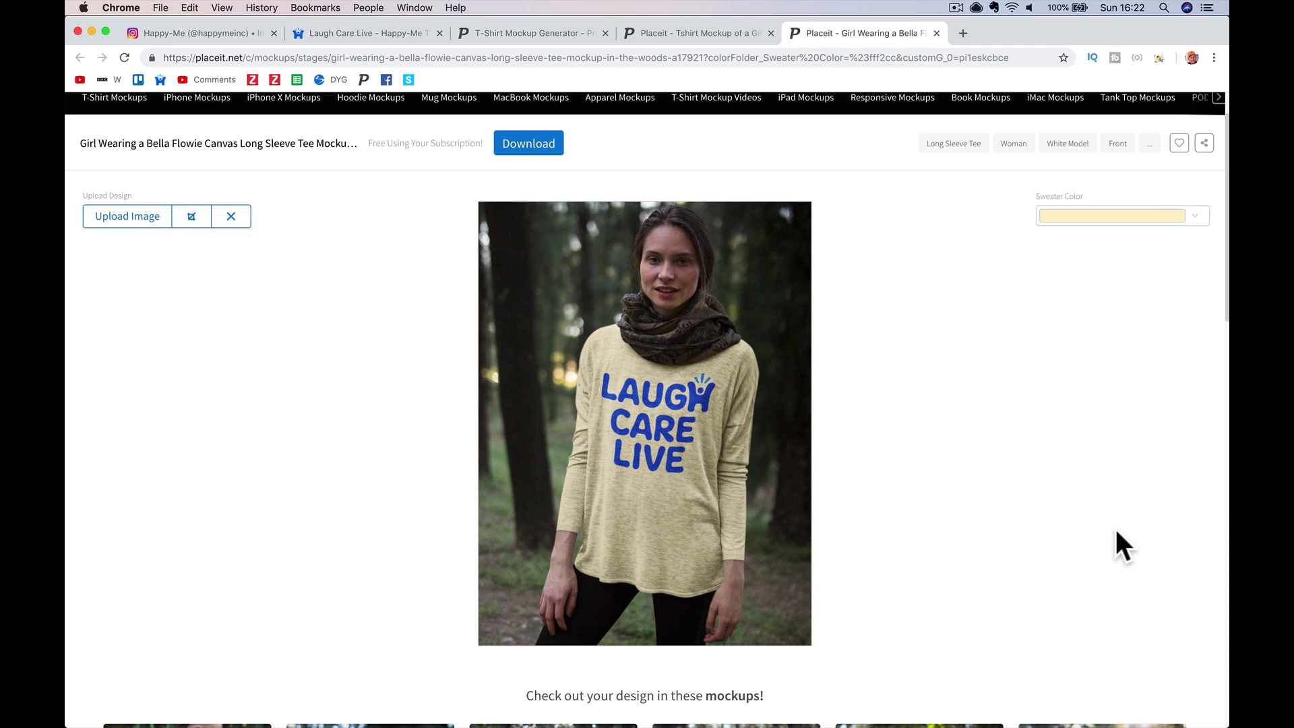
scroll(1106, 520, down, 5)
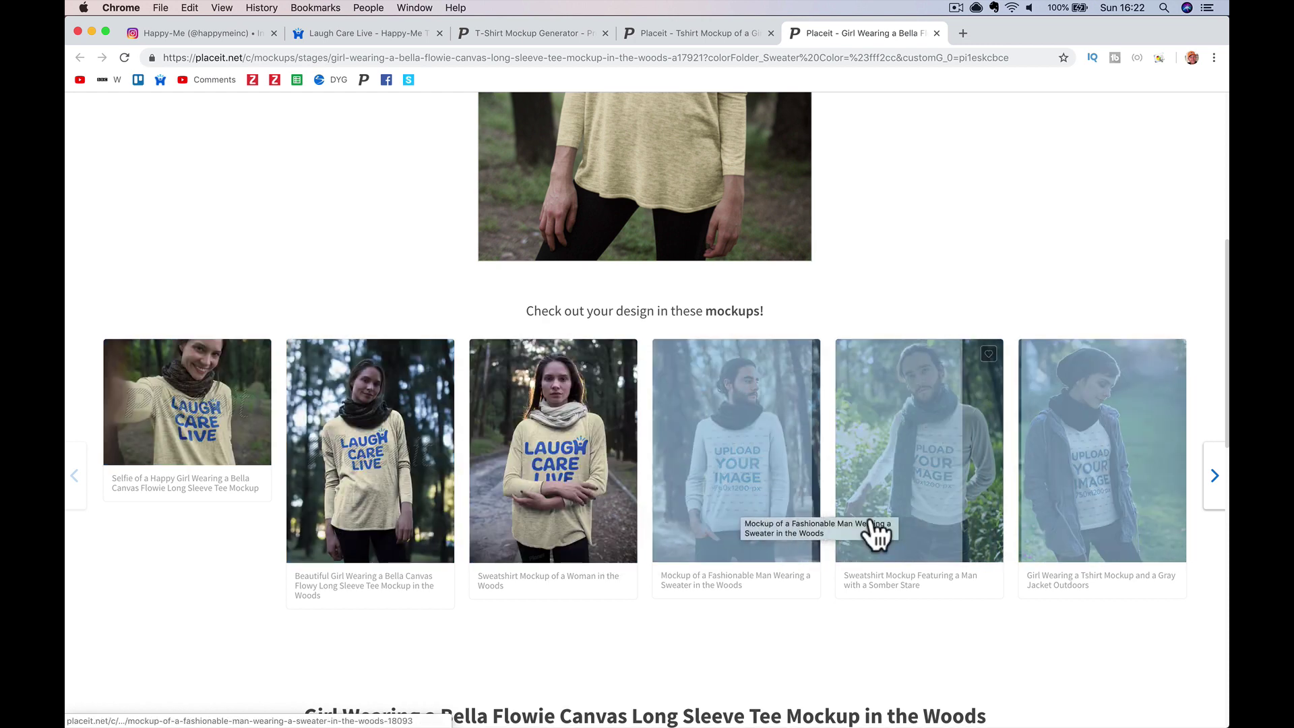
click(600, 390)
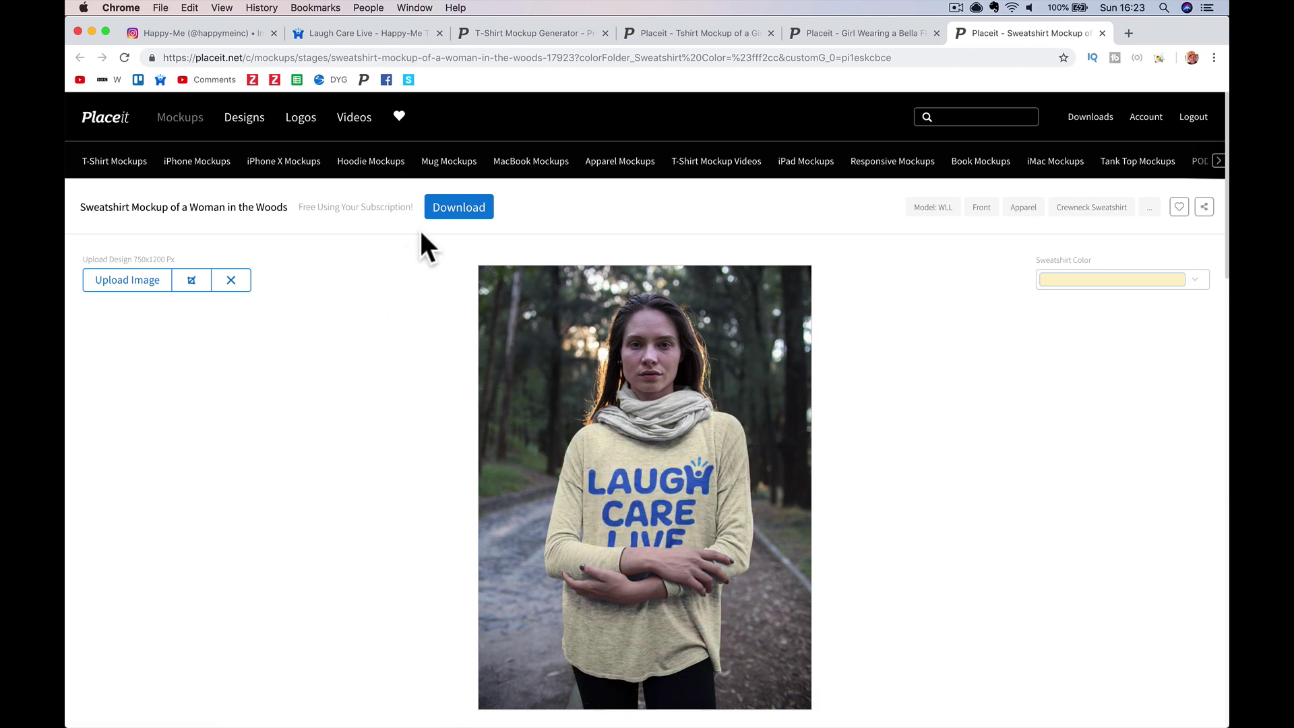
Free-download the woodland sweatshirt mockup, then scroll down to the page footer
click(442, 211)
click(617, 314)
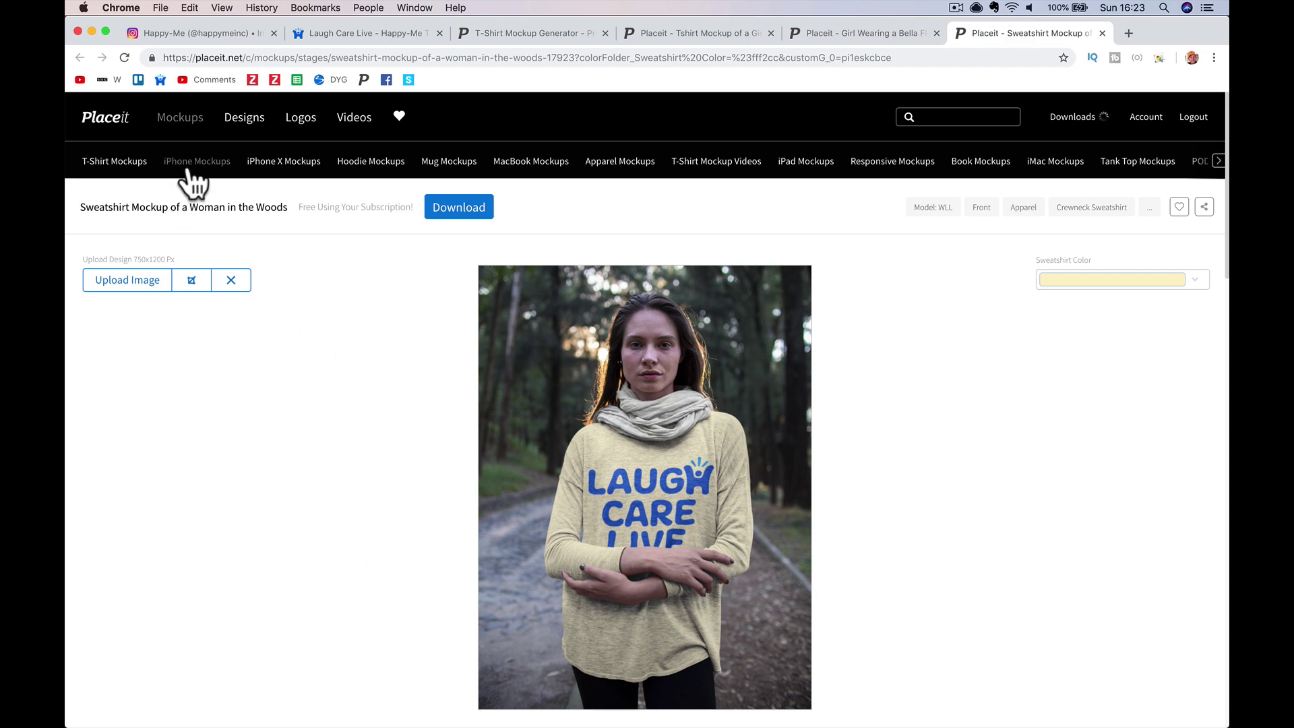
scroll(353, 403, down, 15)
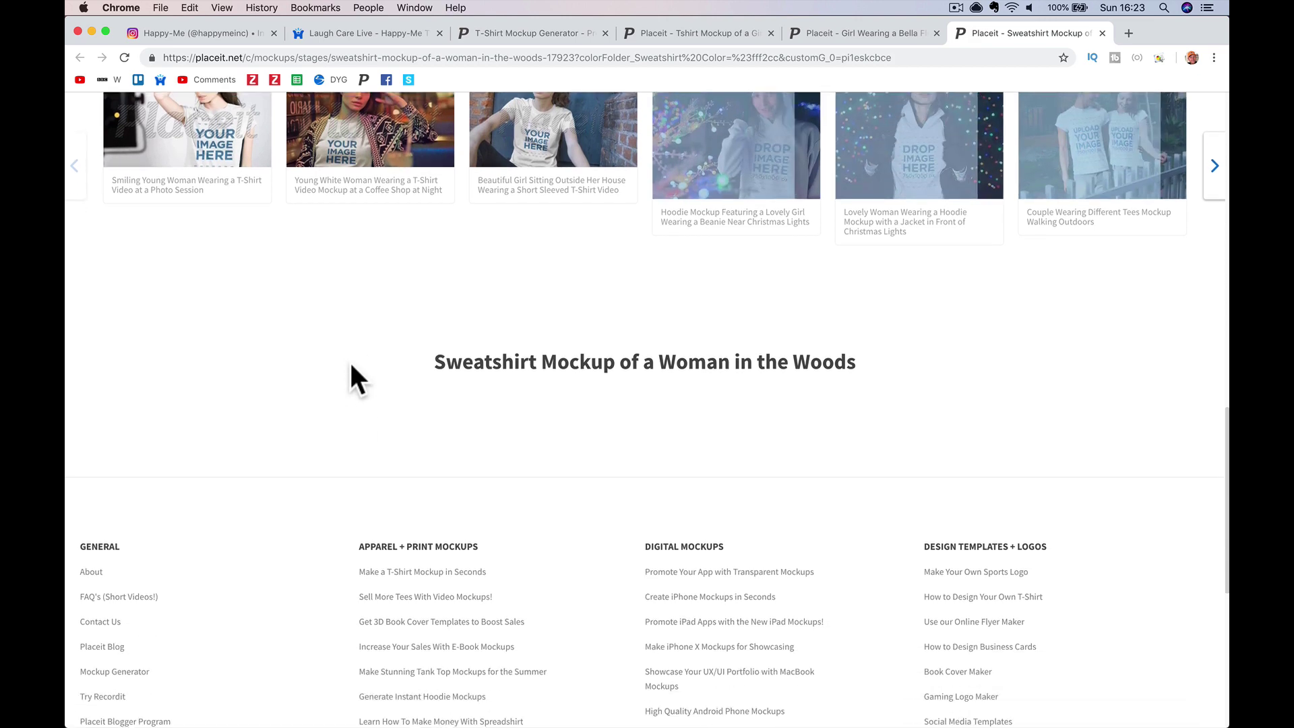
scroll(350, 365, down, 3)
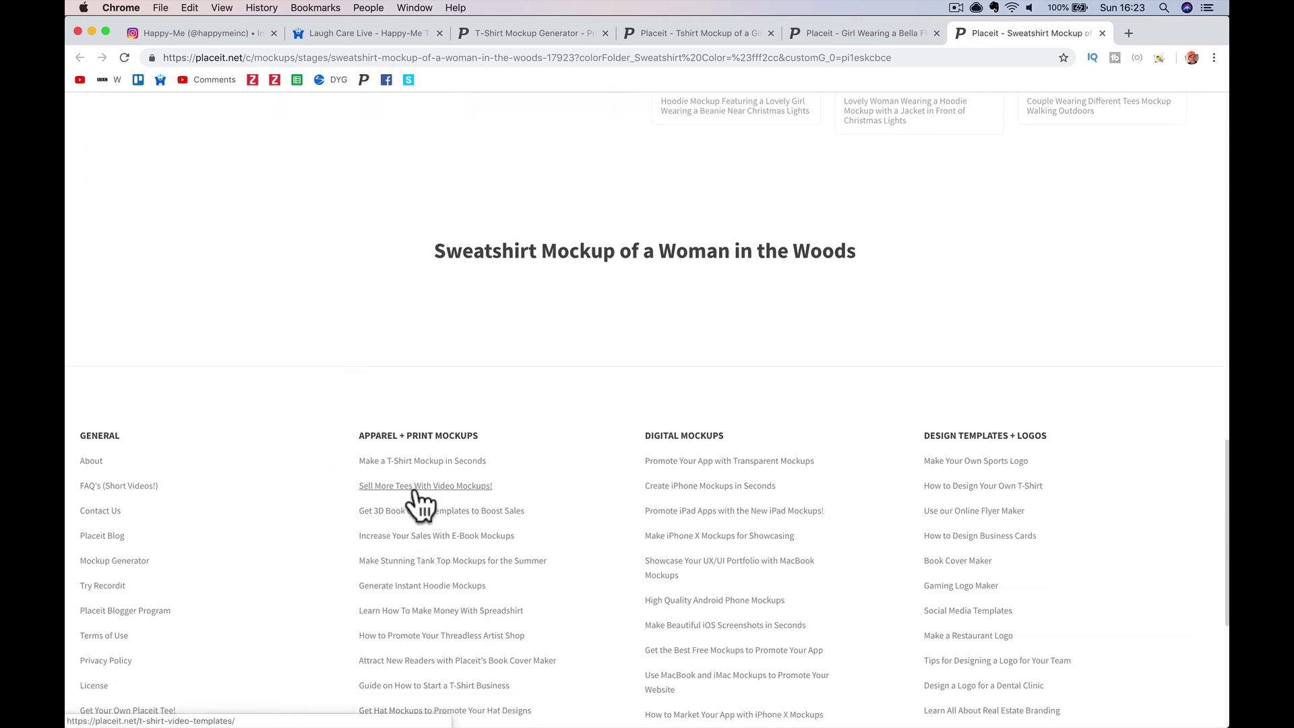
Open 'Sell More Tees With Video Mockups!', start an apparel video, and dismiss the subscription offer
click(417, 491)
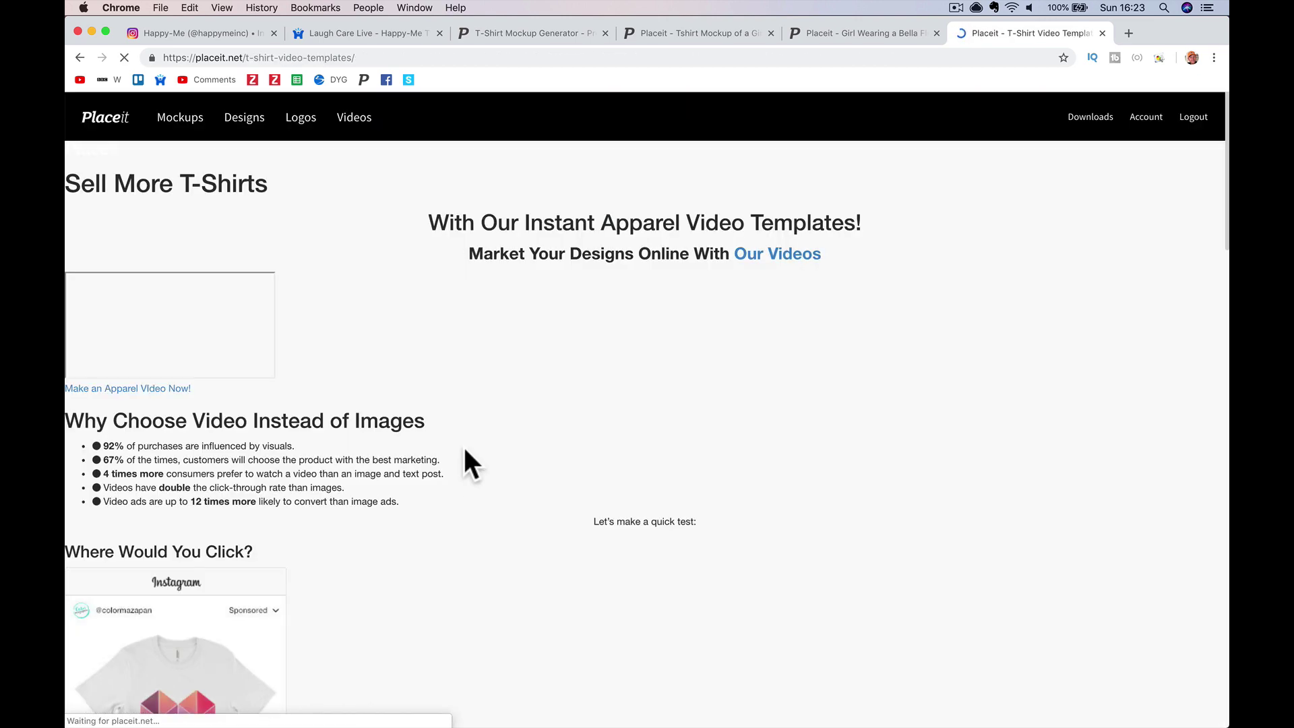
scroll(528, 457, down, 2)
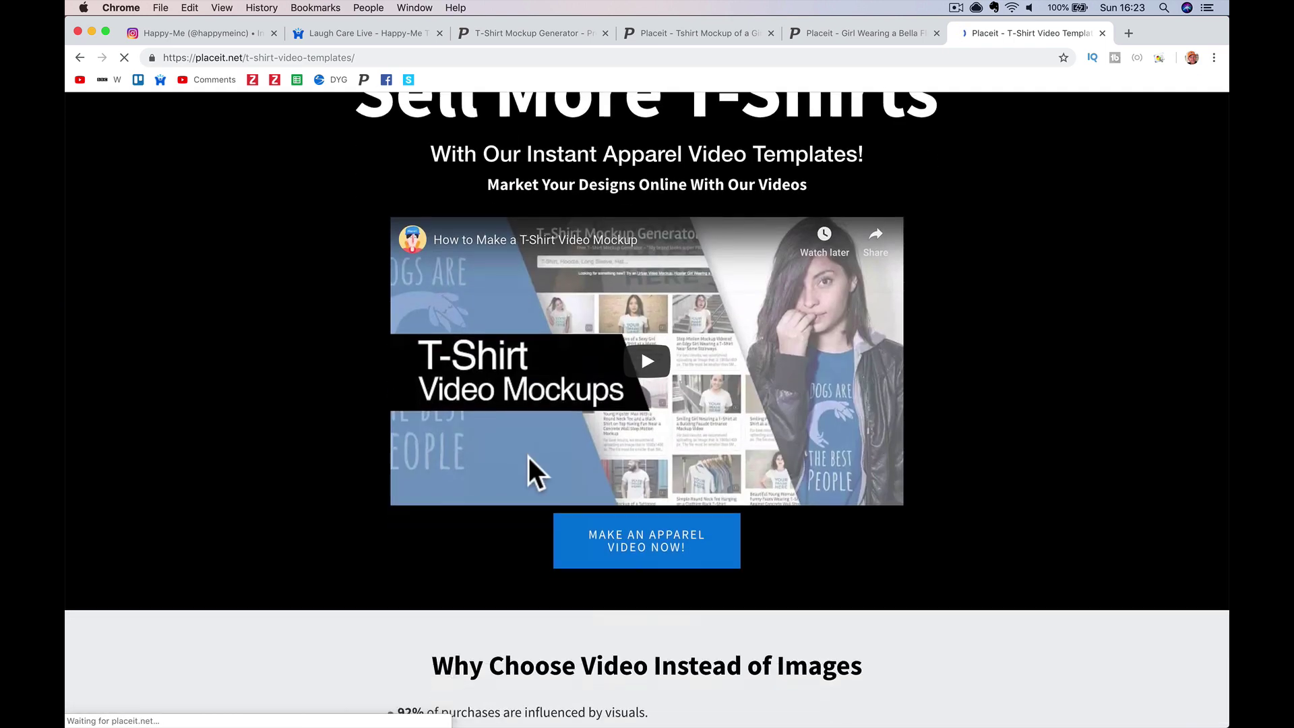
click(648, 560)
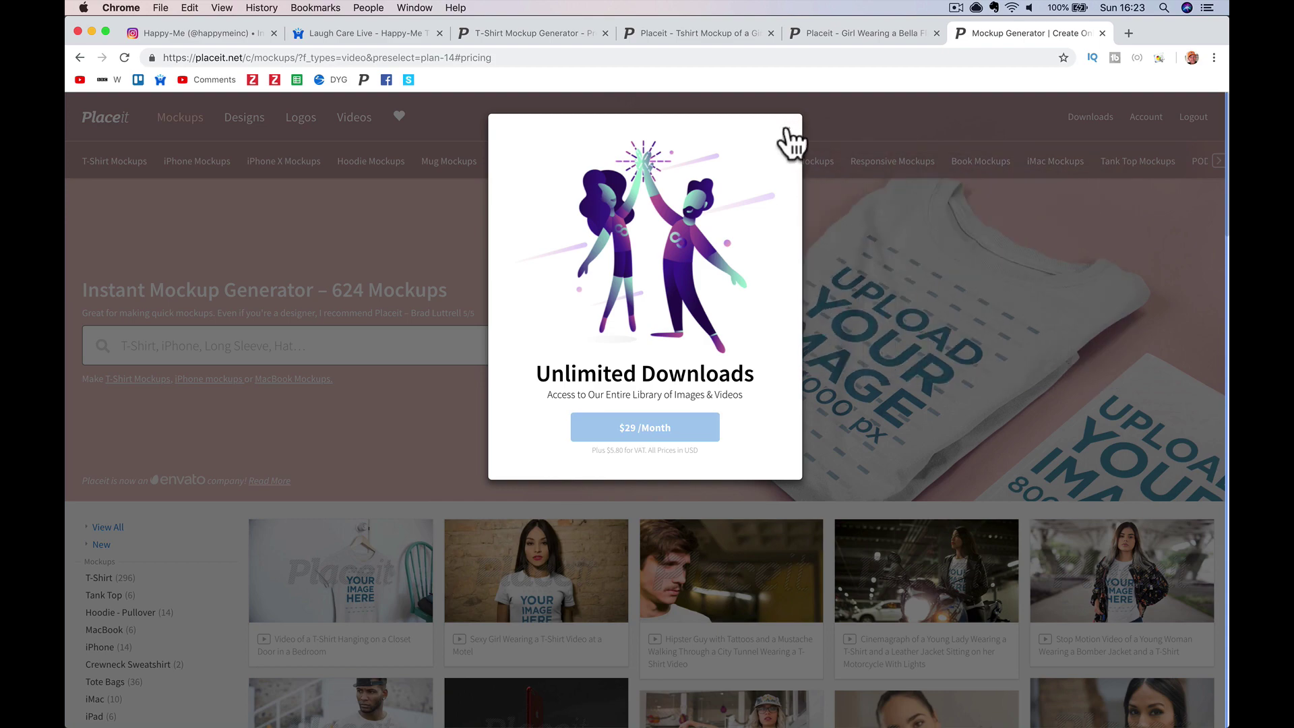
click(787, 132)
scroll(748, 281, down, 6)
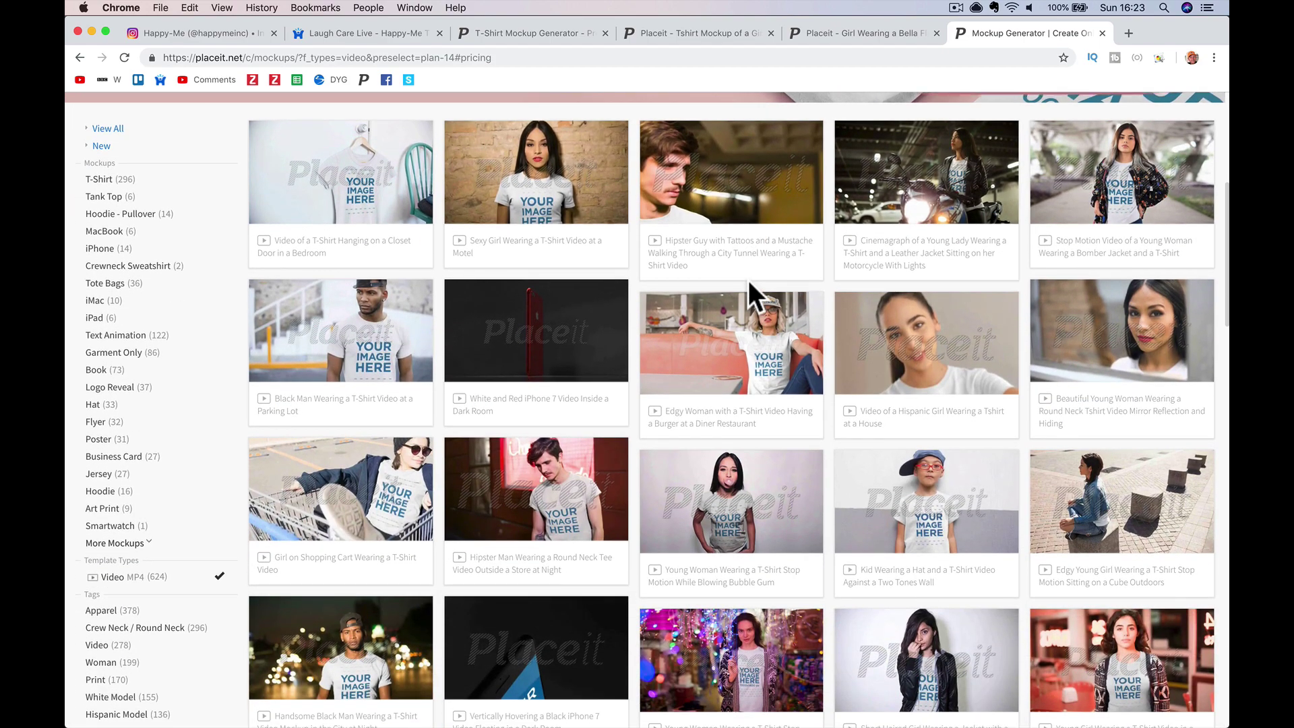
scroll(748, 280, down, 5)
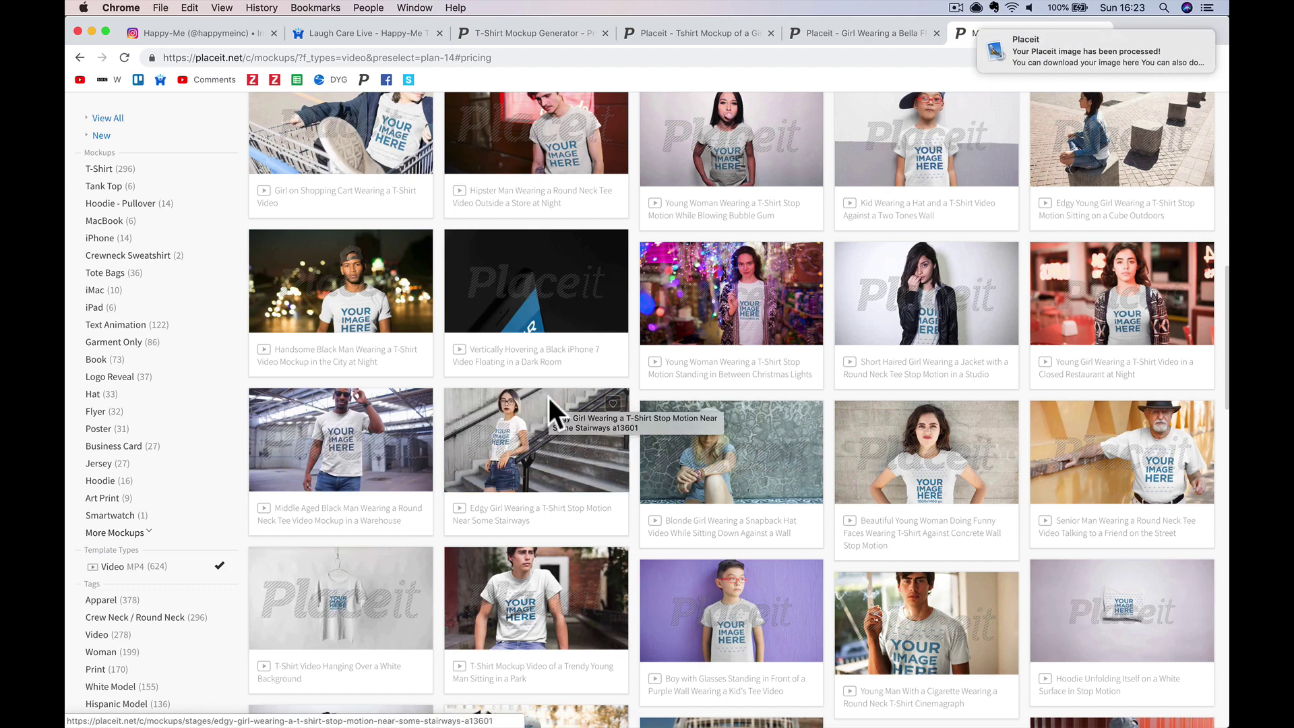
scroll(549, 357, up, 3)
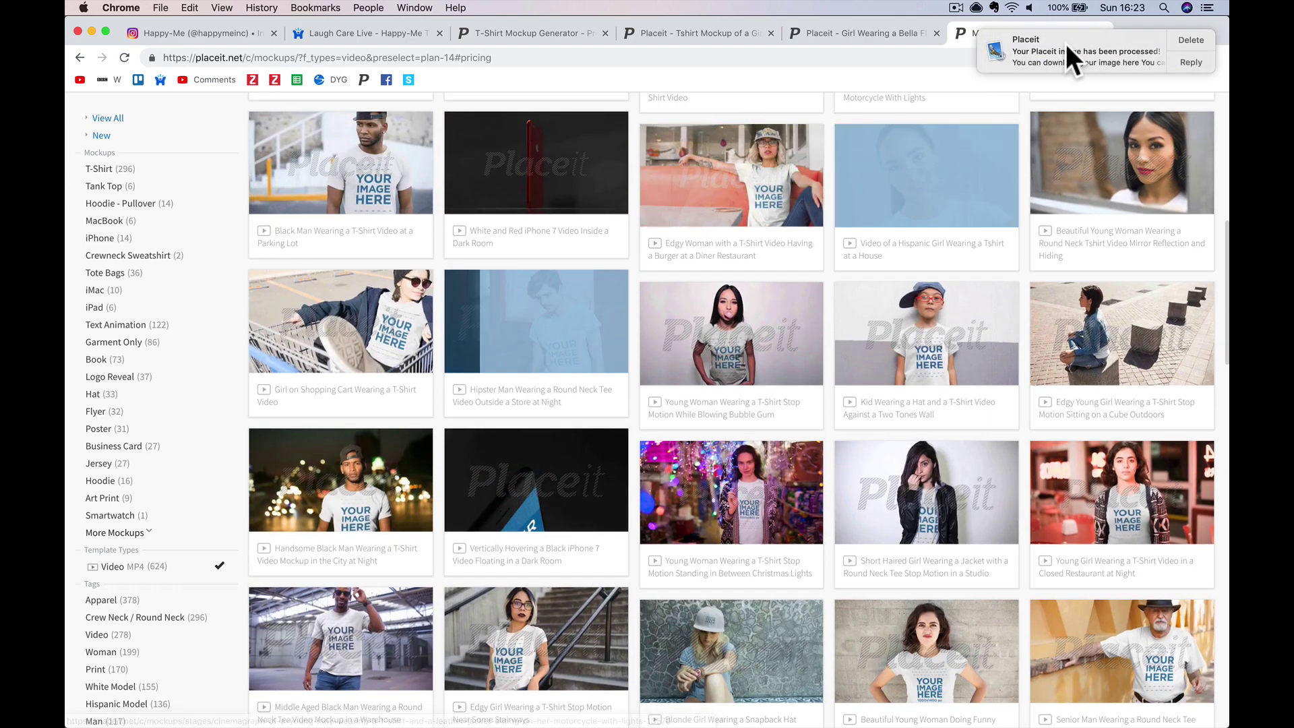
Download the finished sweatshirt mockup from the email as placeit (23).png and check it
click(1066, 44)
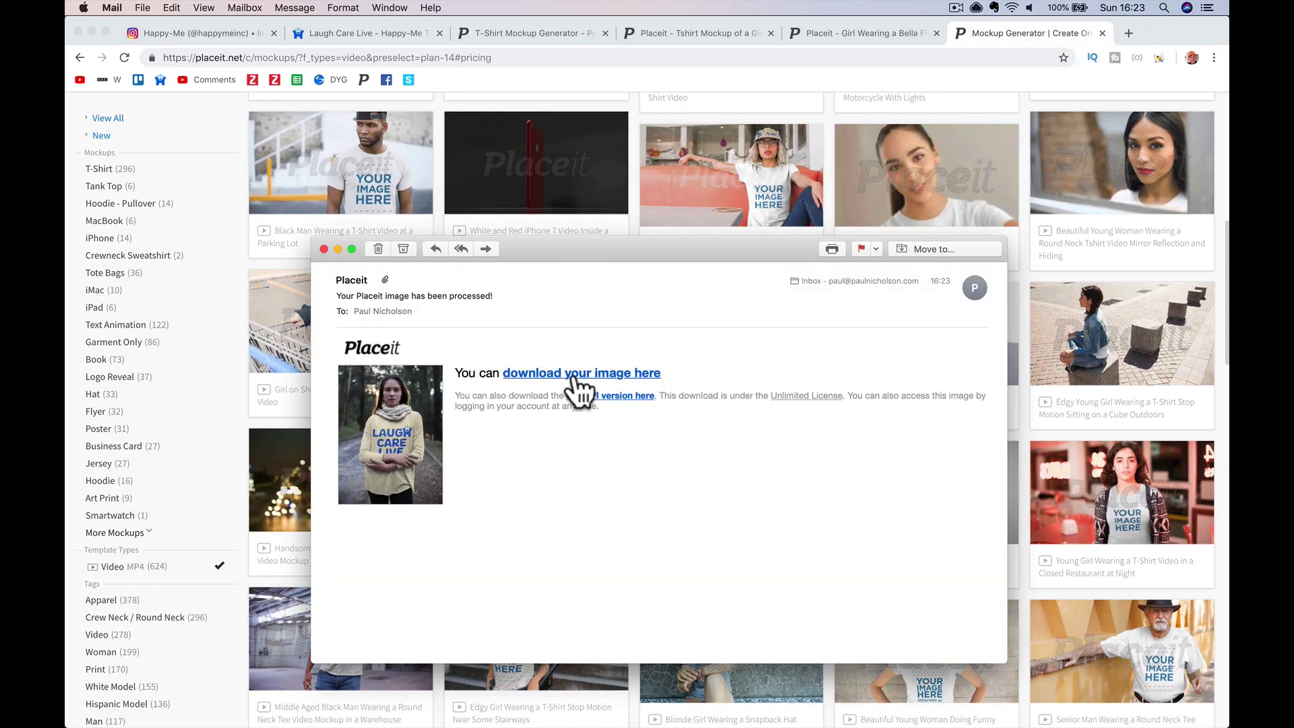
click(593, 373)
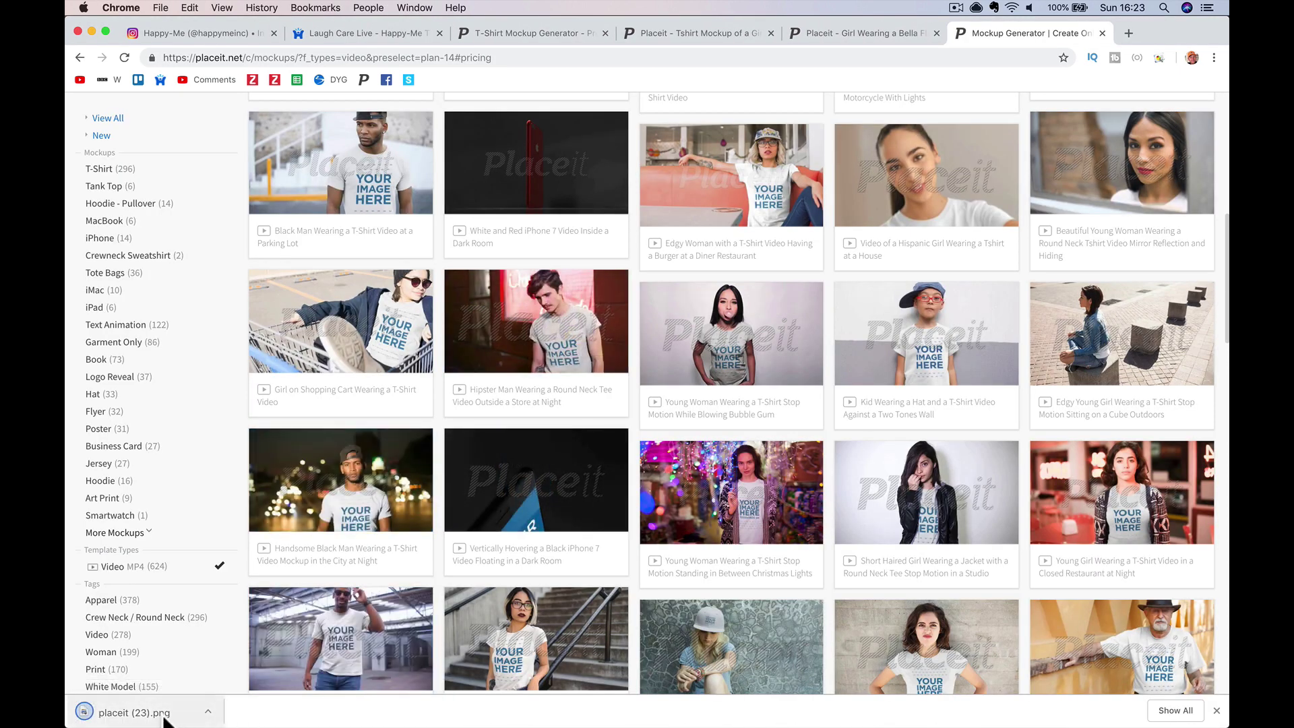
click(162, 713)
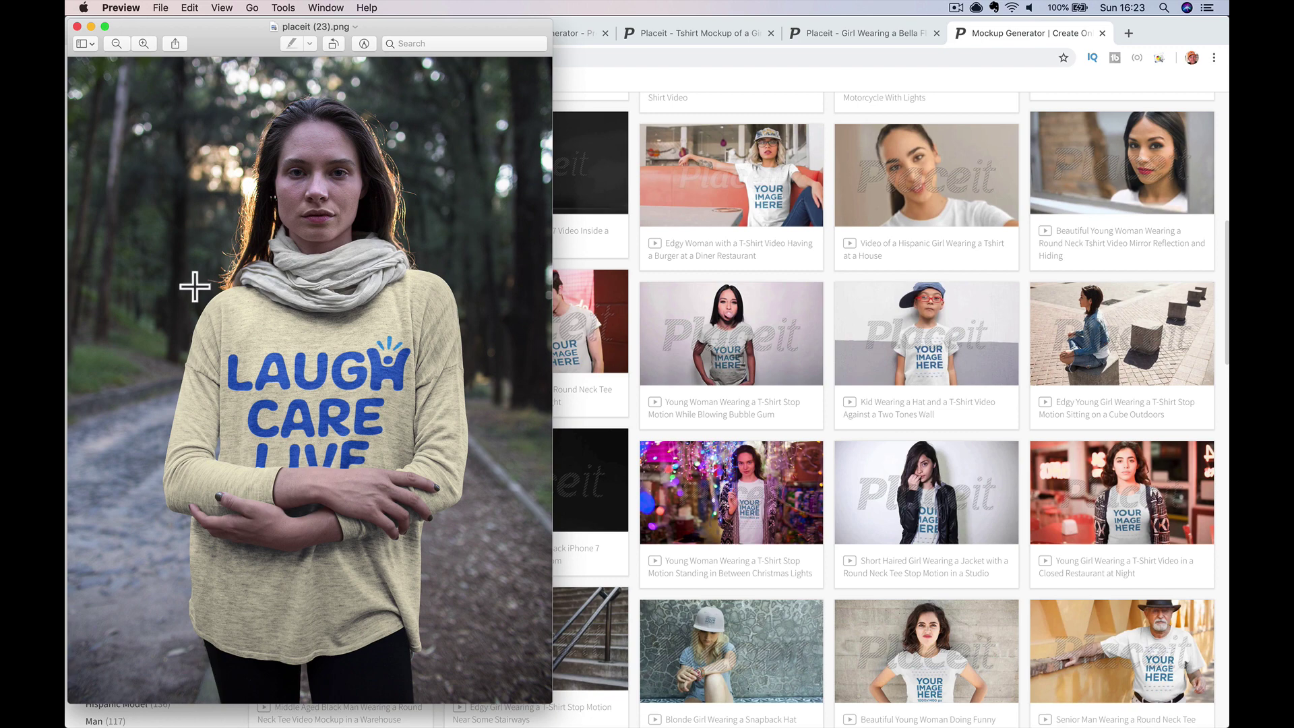
click(77, 27)
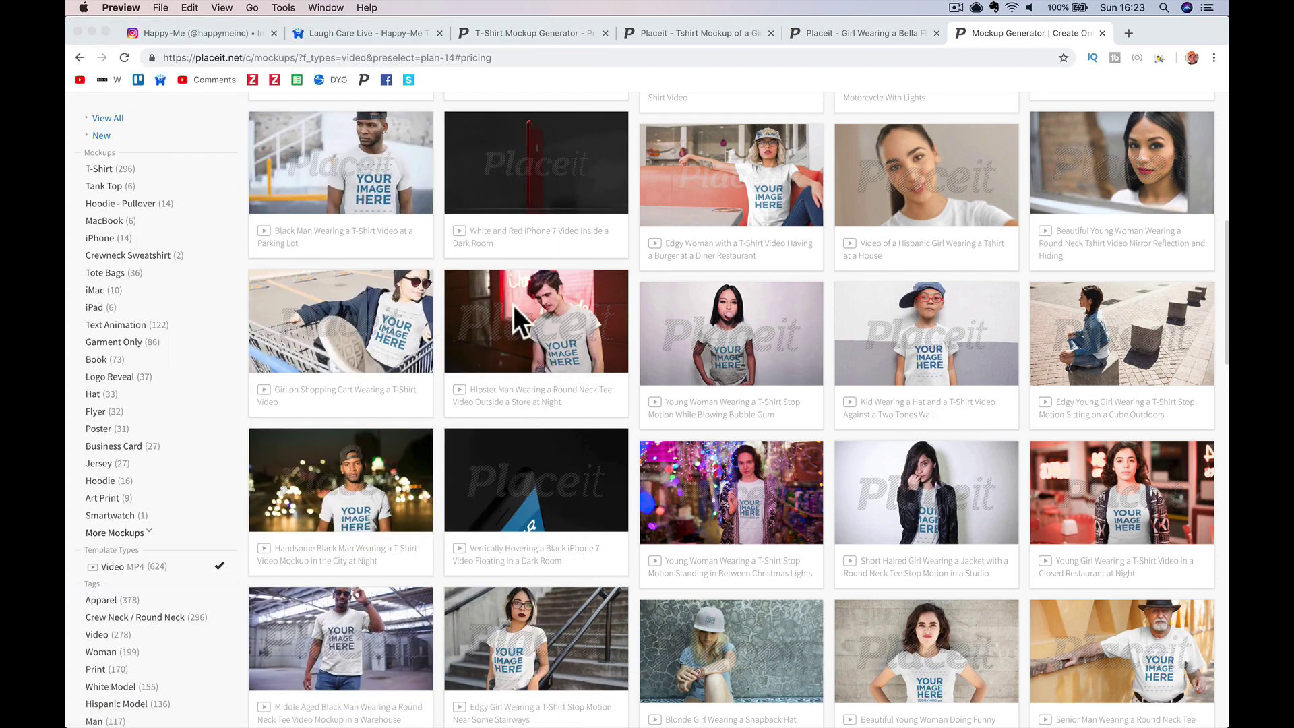
Open 'Beautiful Girl Wearing a Tshirt Cinemagraph with a Carousel Behind' from the video grid
scroll(579, 276, up, 8)
scroll(580, 276, down, 4)
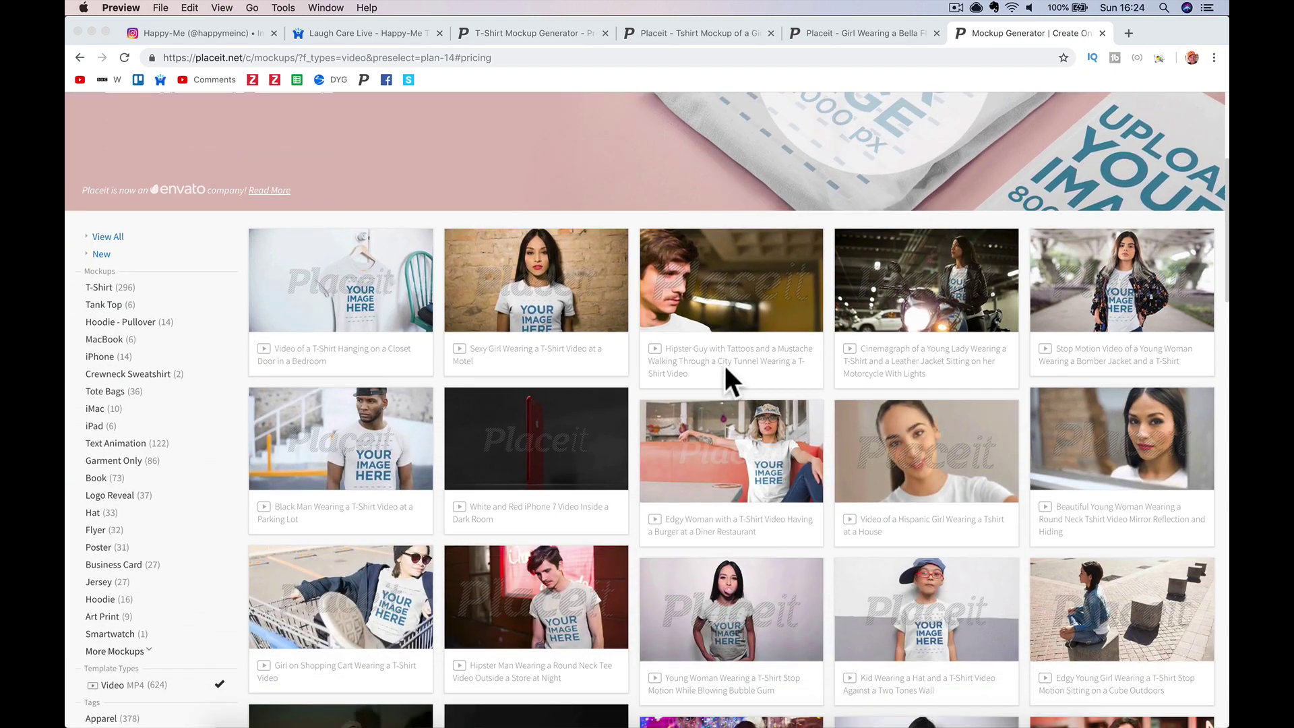
scroll(727, 368, down, 3)
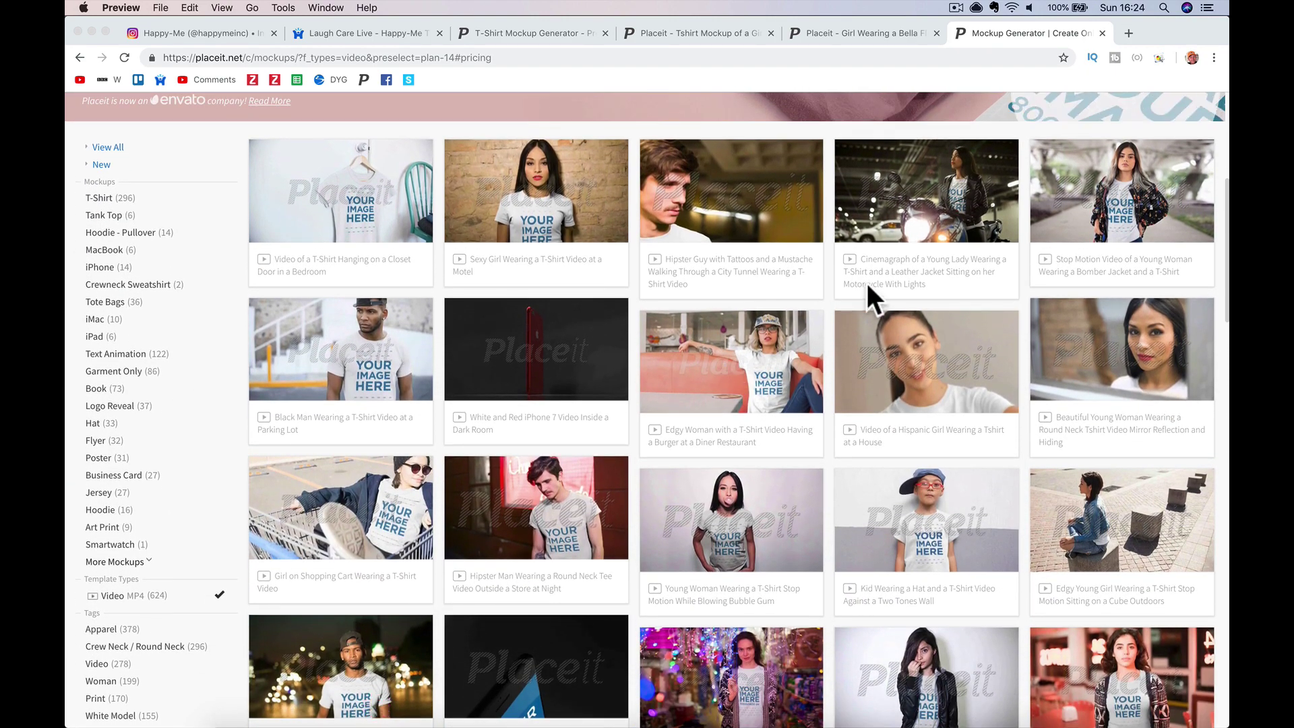
scroll(1057, 247, down, 3)
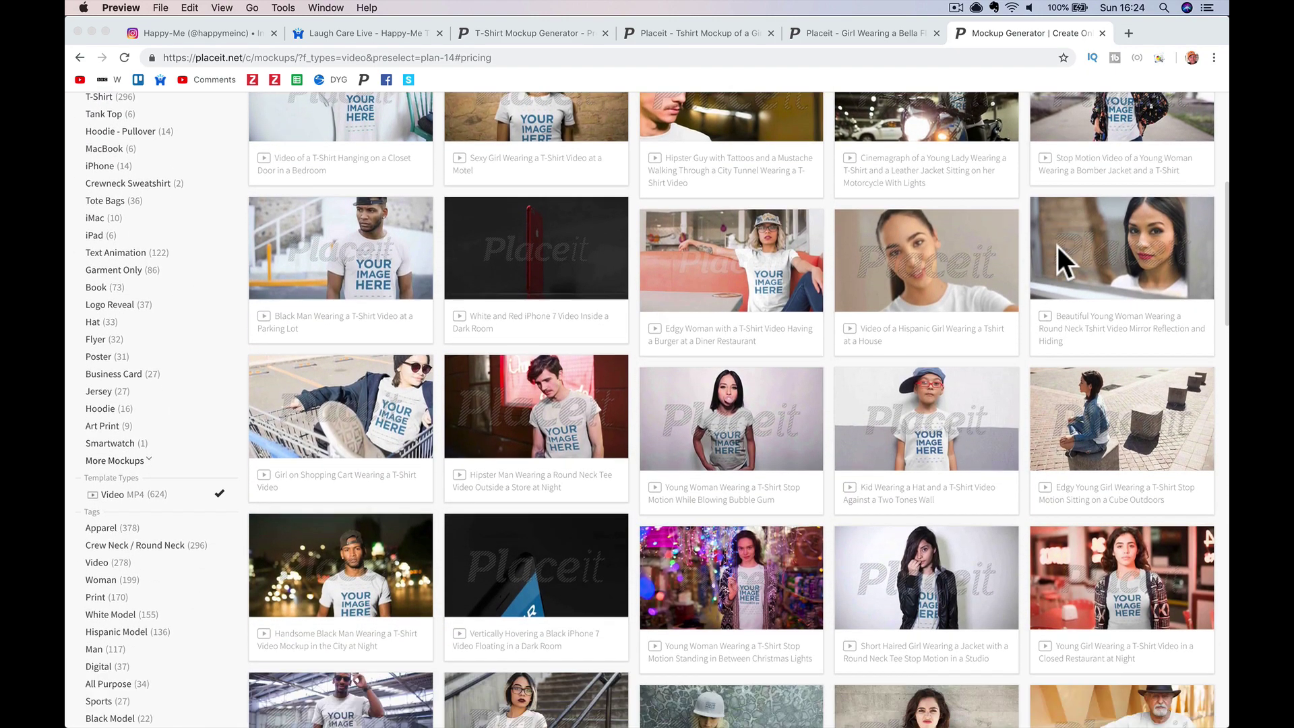
scroll(1058, 245, down, 10)
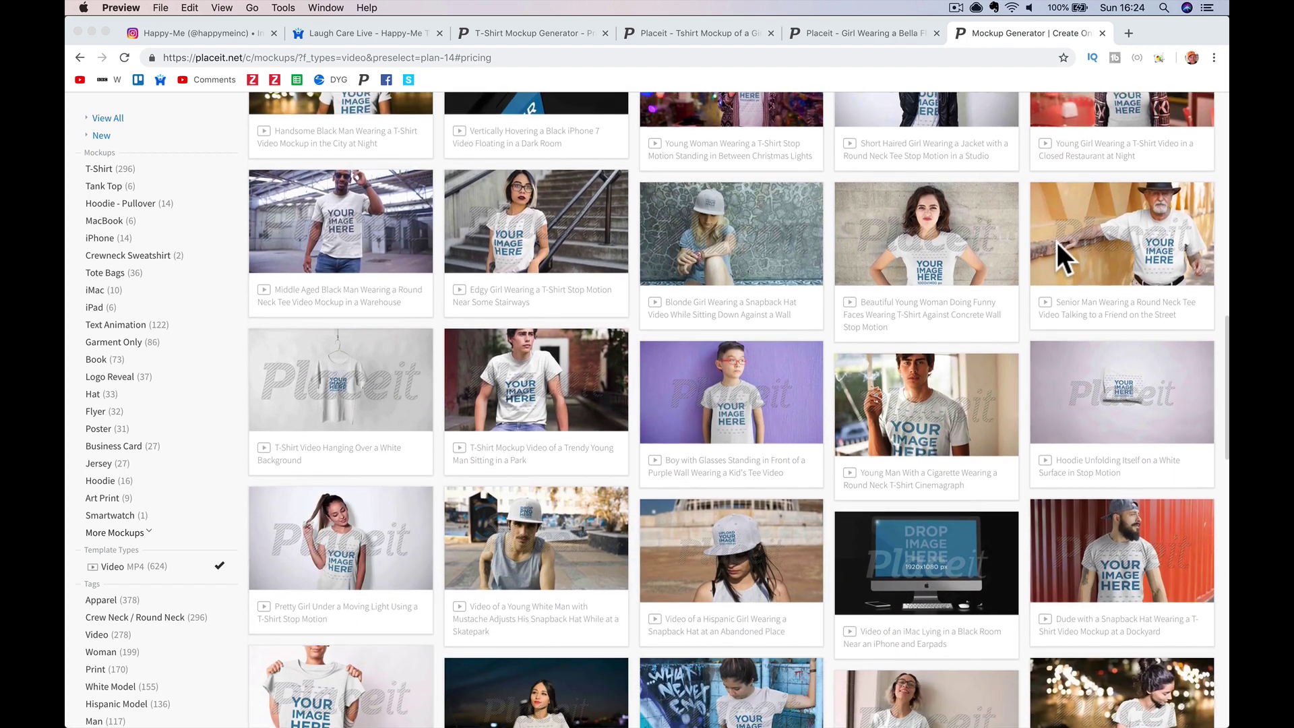
scroll(1056, 241, down, 10)
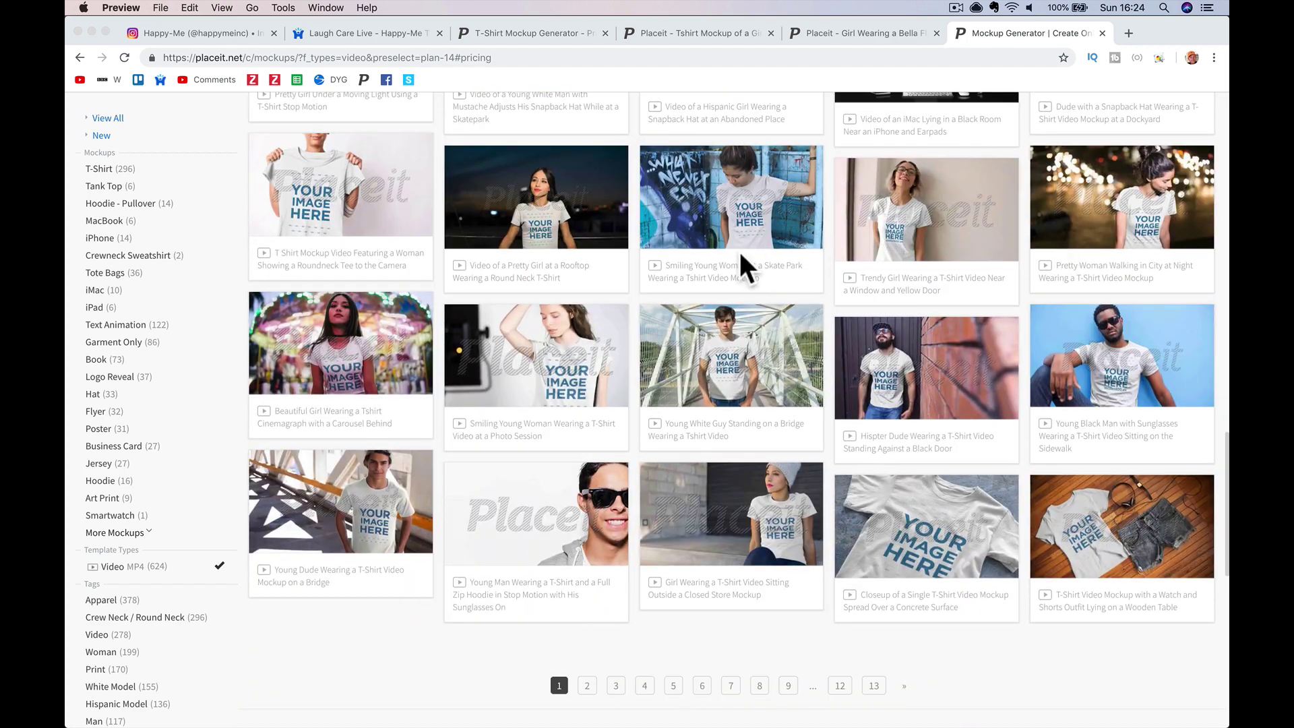
click(552, 204)
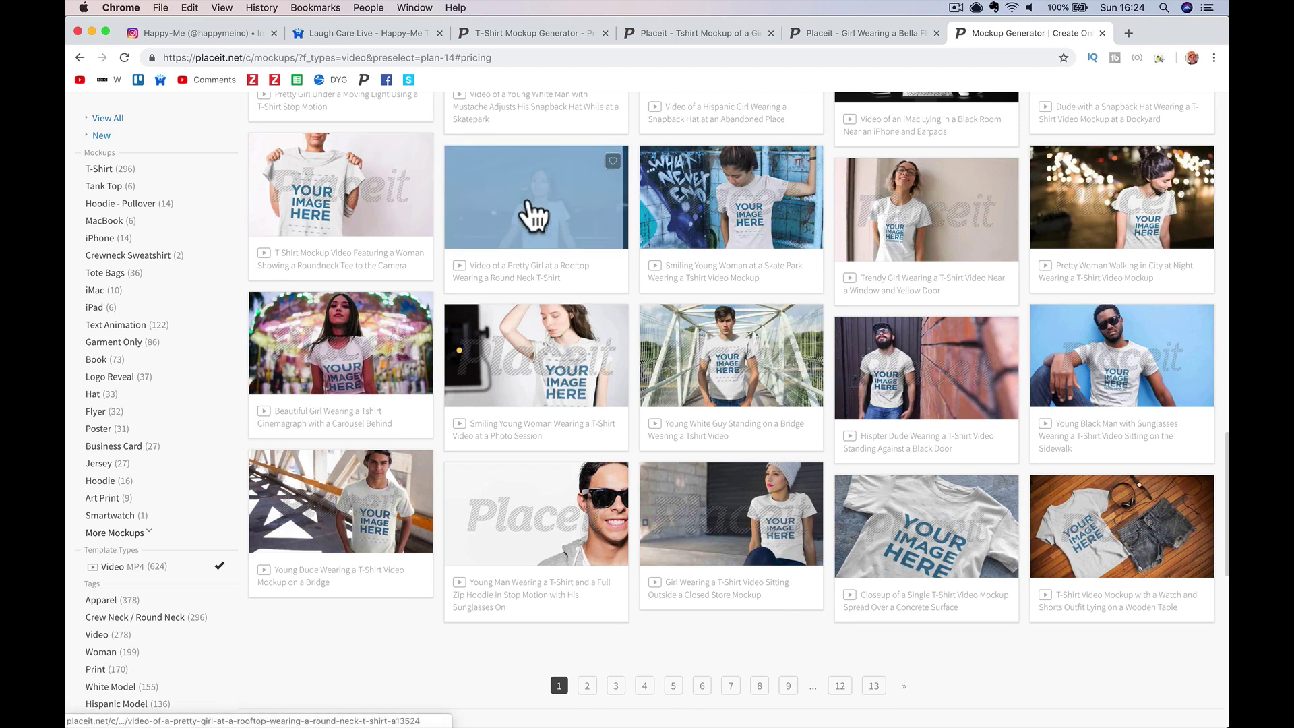
click(383, 324)
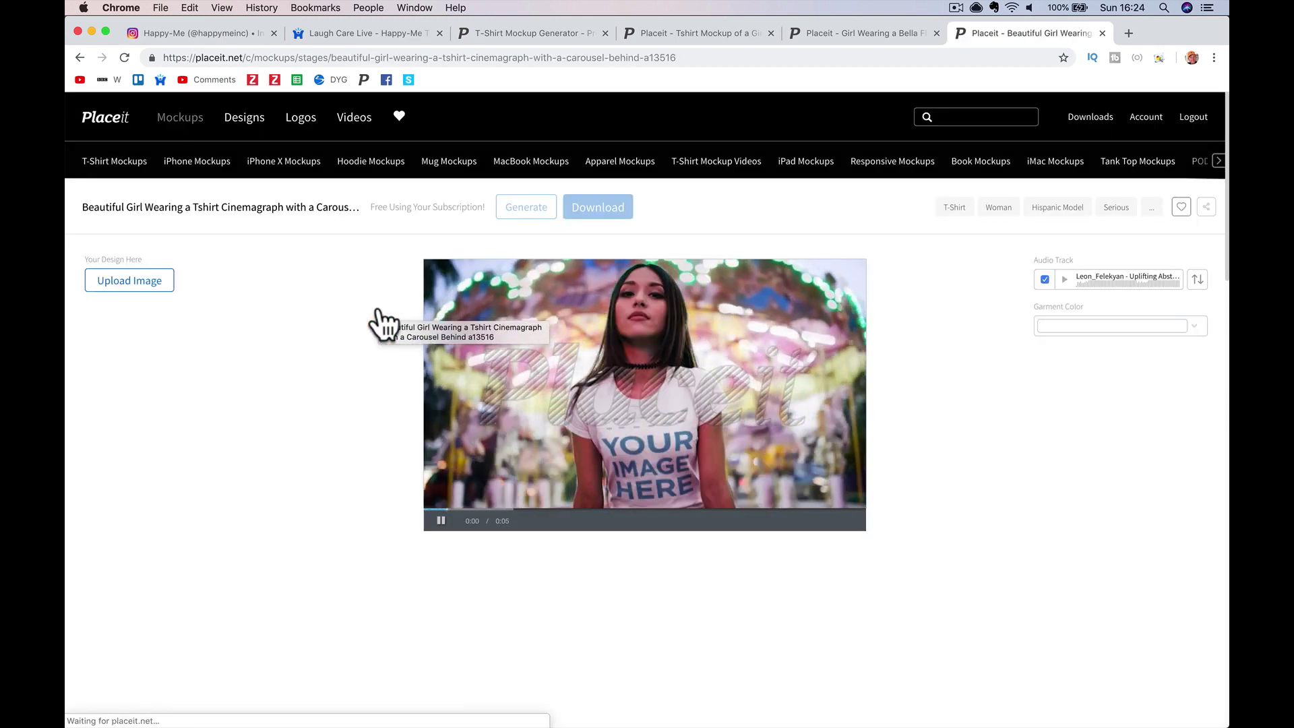
Upload Laugh Care Live.png, shift it up and adjust its zoom, then crop it
click(153, 283)
double_click(545, 138)
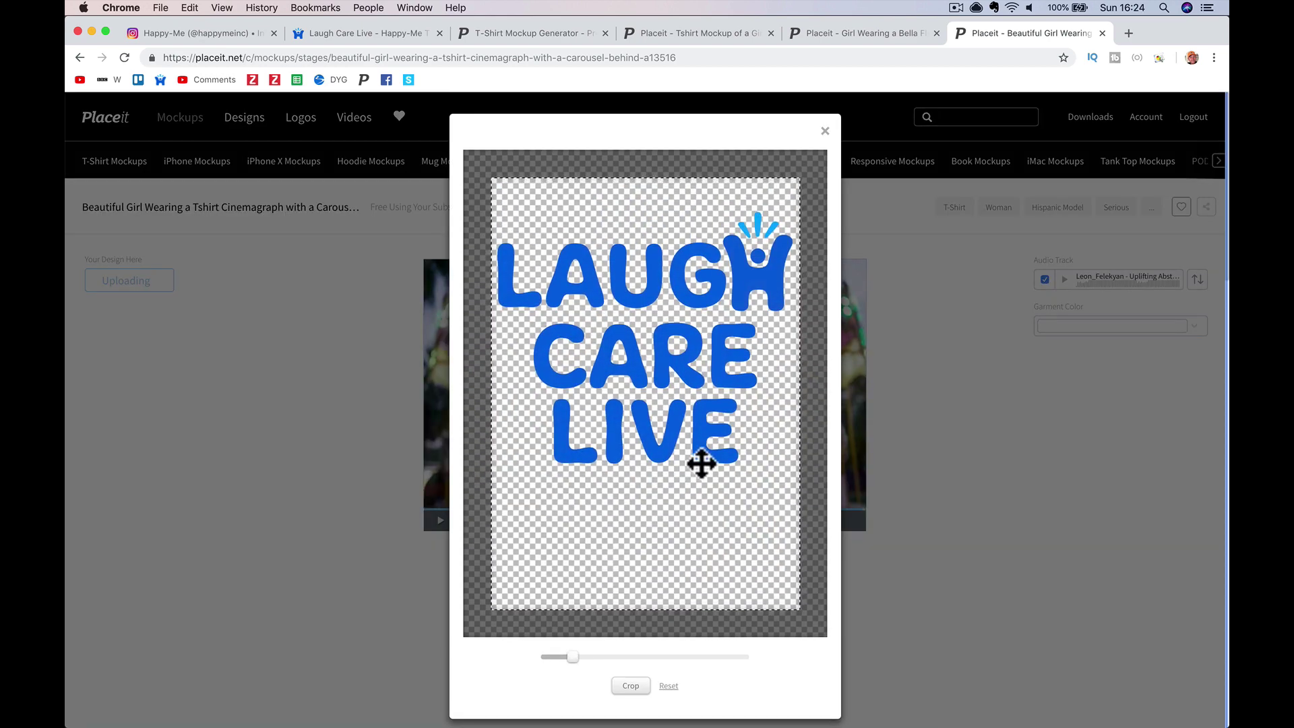
drag(701, 464, 679, 417)
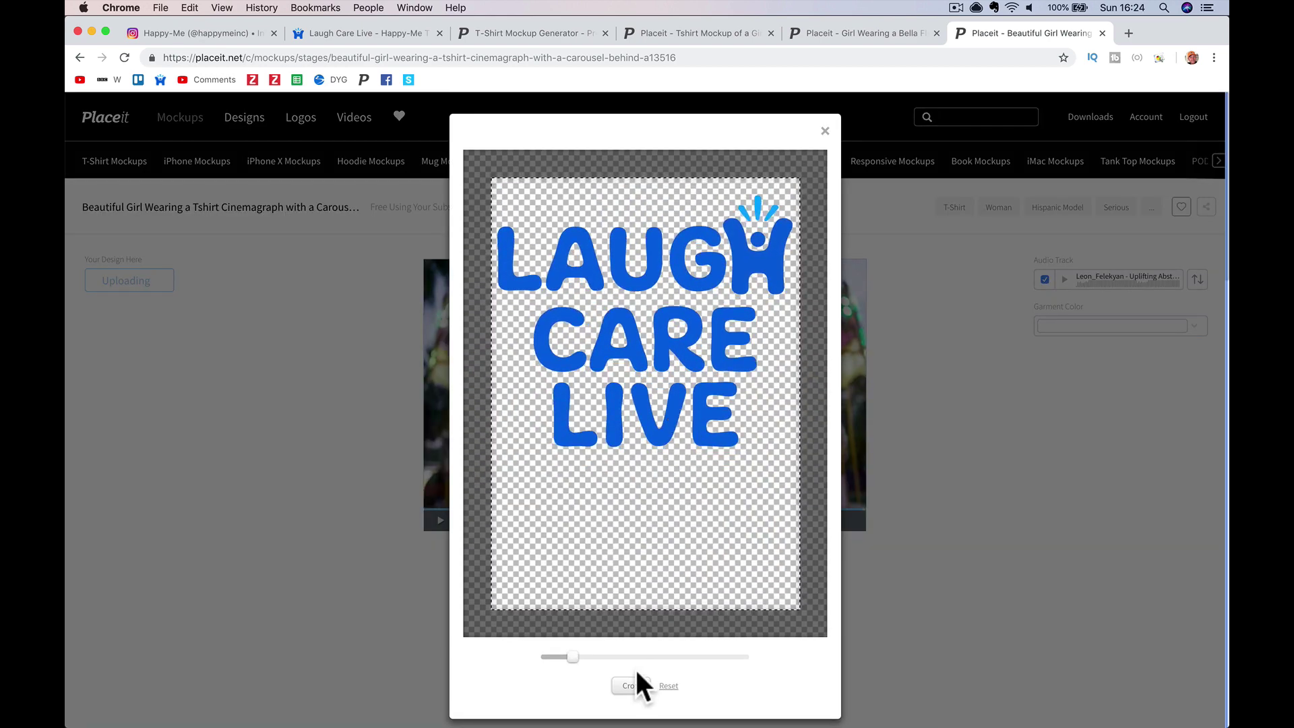
mouse_move(572, 655)
mouse_down()
mouse_move(597, 653)
mouse_move(572, 654)
mouse_up()
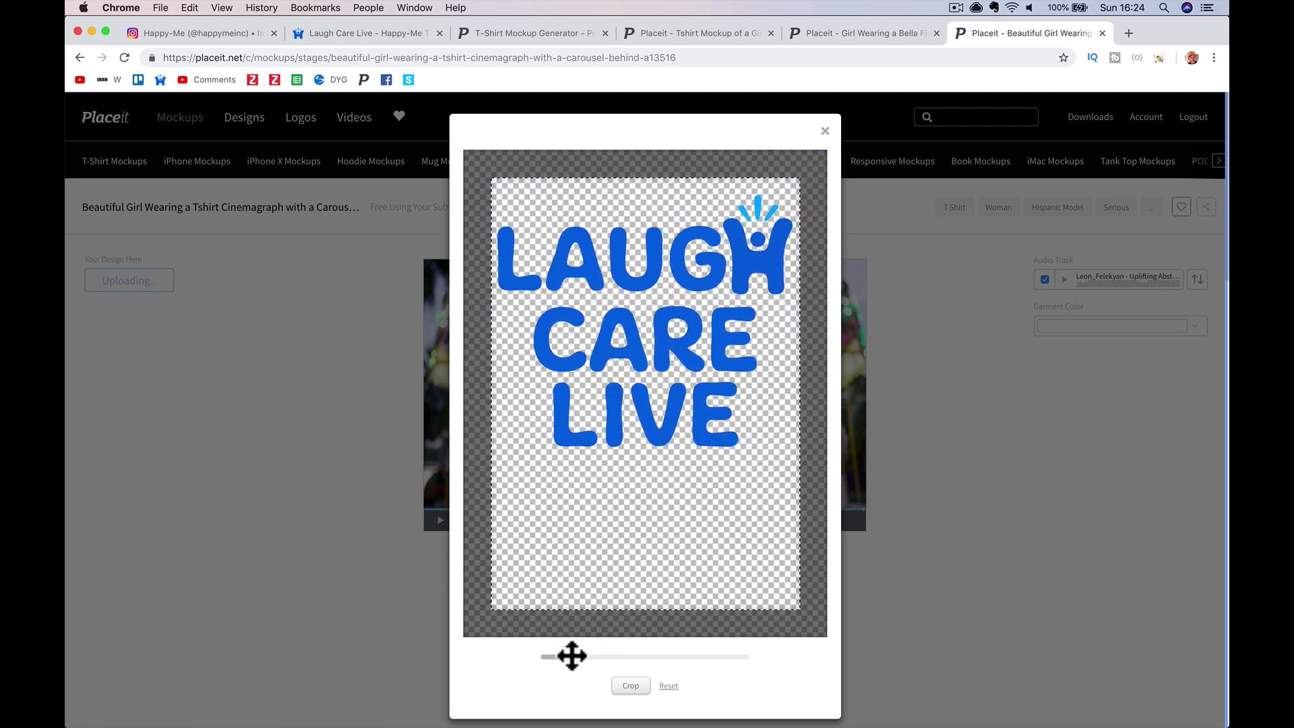
click(632, 685)
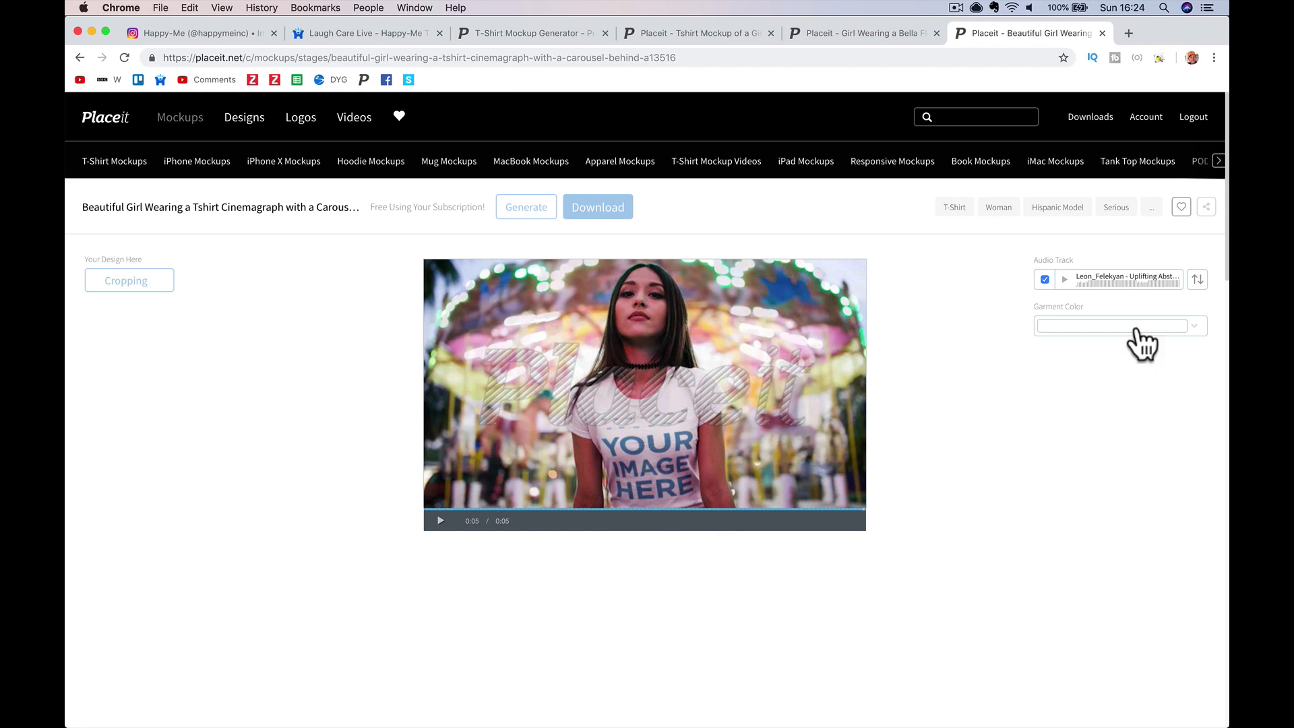
Try gold, then set the garment colour to red (#e65a39), and raise the volume
click(1136, 328)
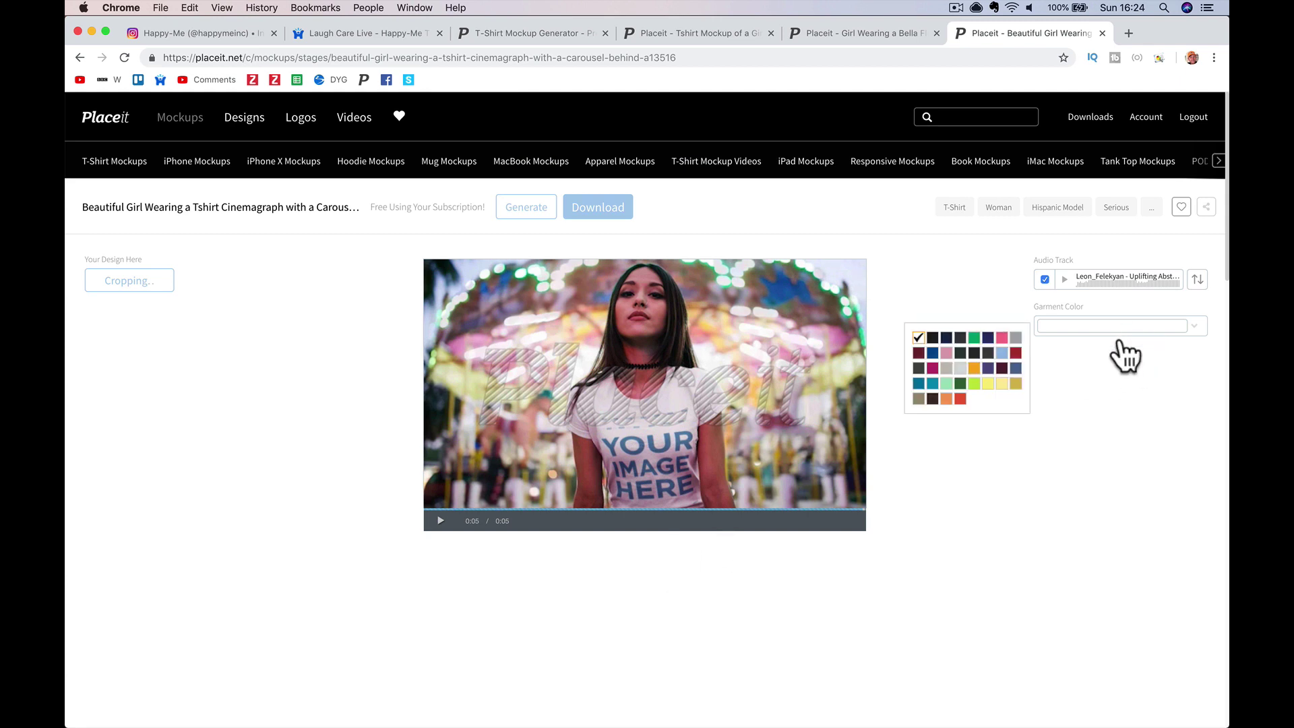
click(1015, 382)
click(1110, 327)
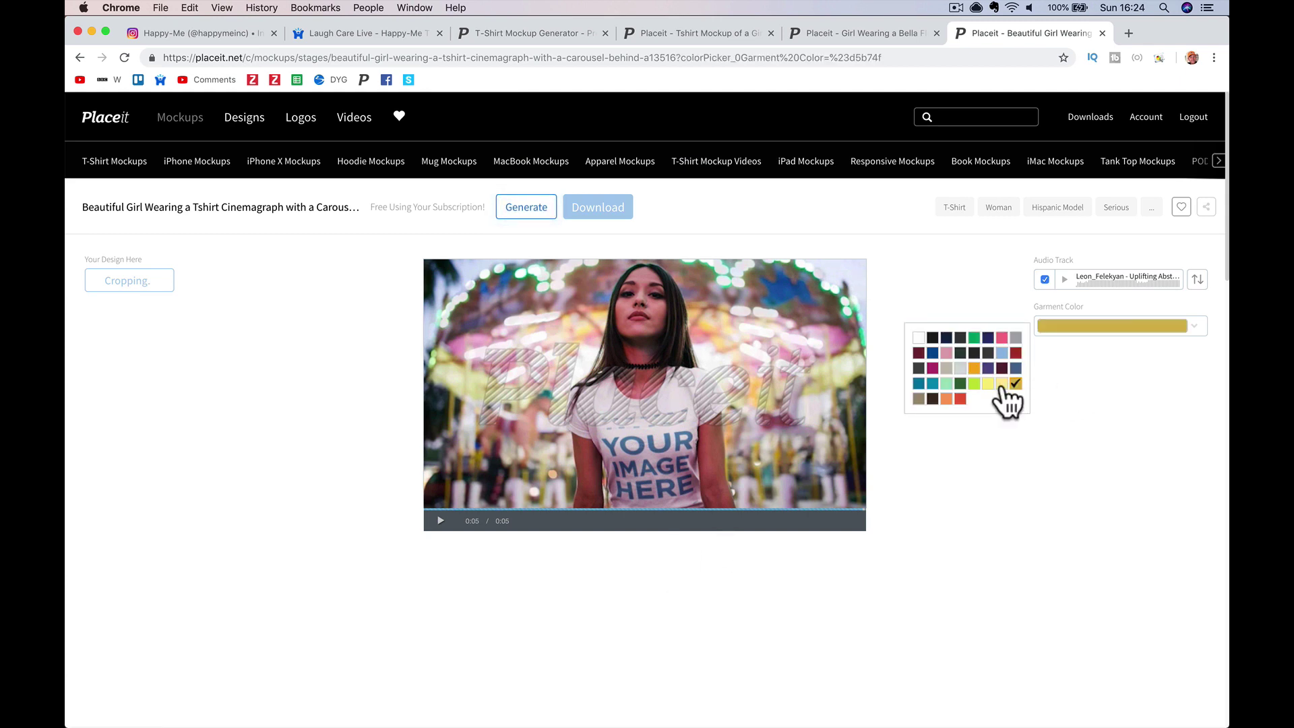
click(960, 399)
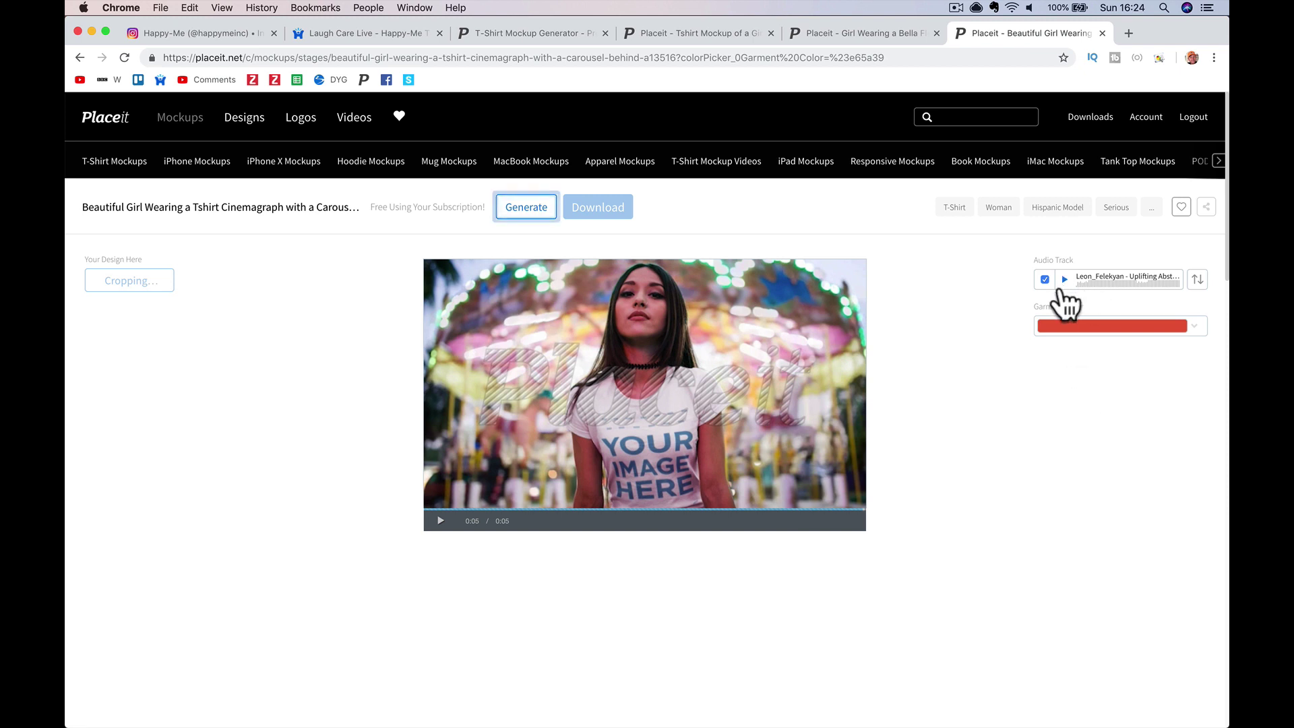
key(XF86AudioRaiseVolume)
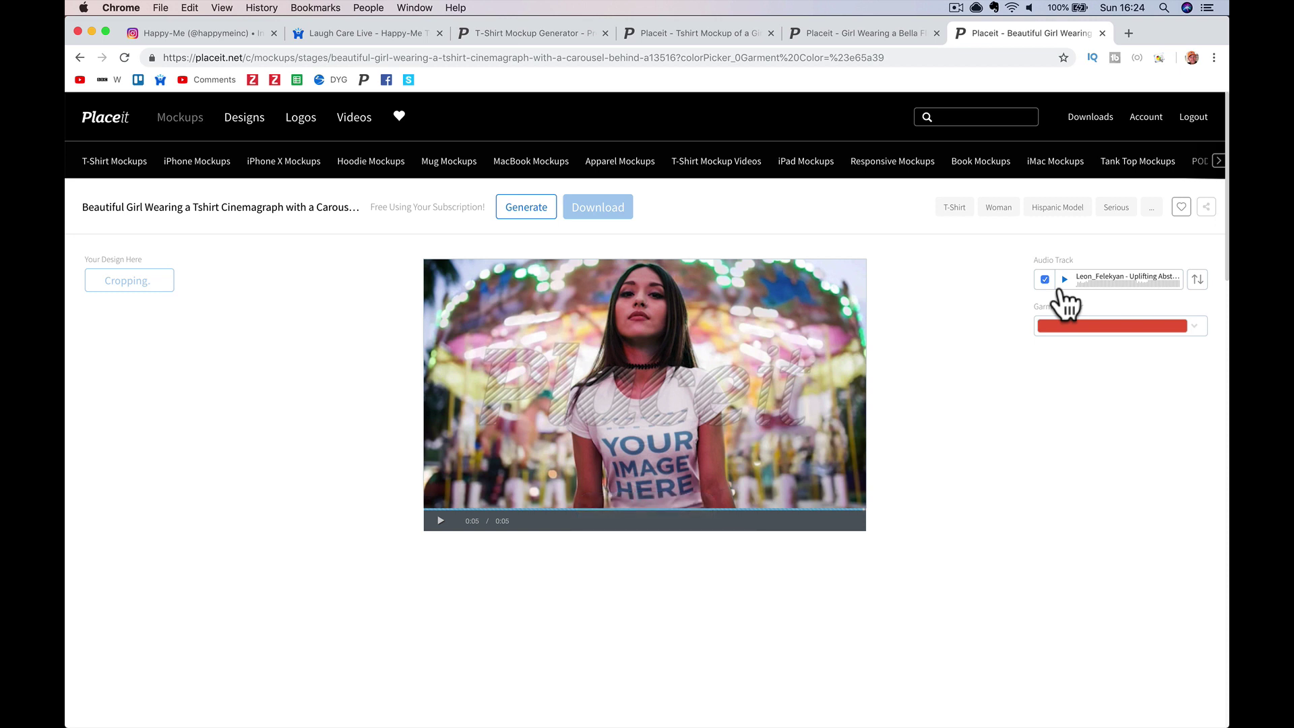
key(XF86AudioRaiseVolume)
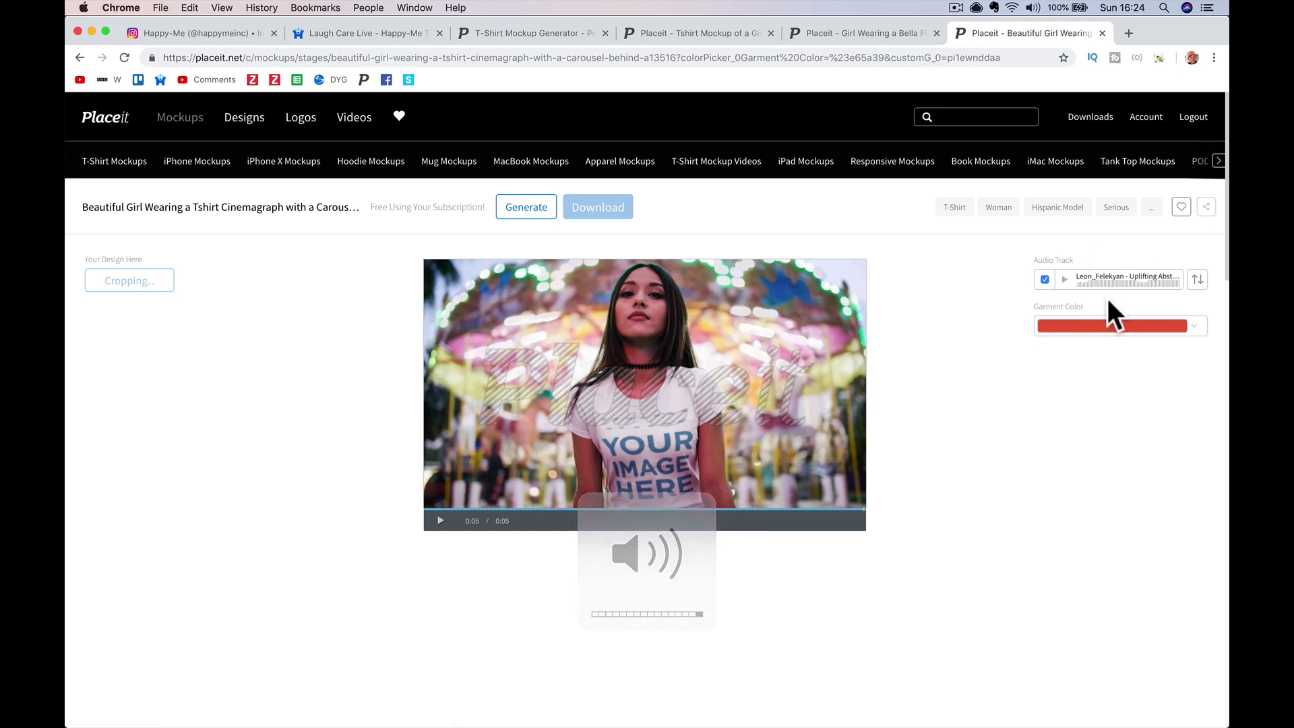
Preview tracks, choose AllenGrey – Dirty Rock'n Boot Stomp as audio, and generate the video
click(1065, 279)
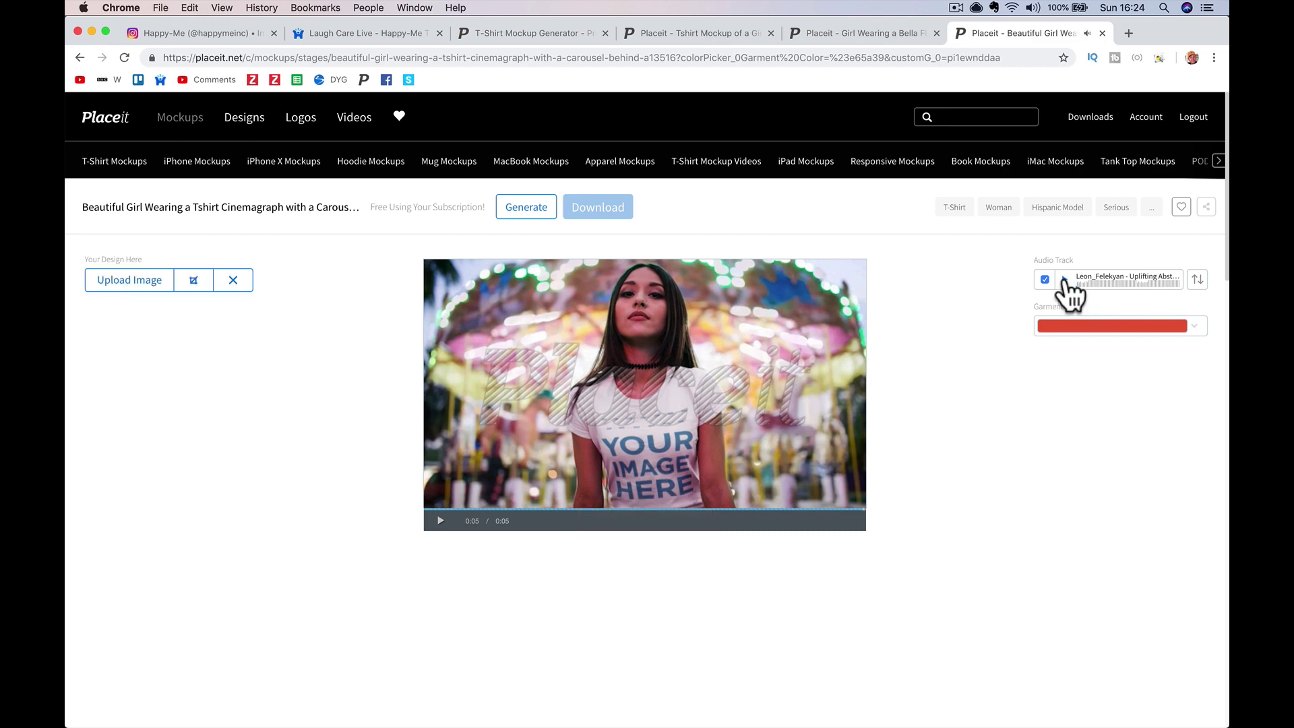
click(1196, 279)
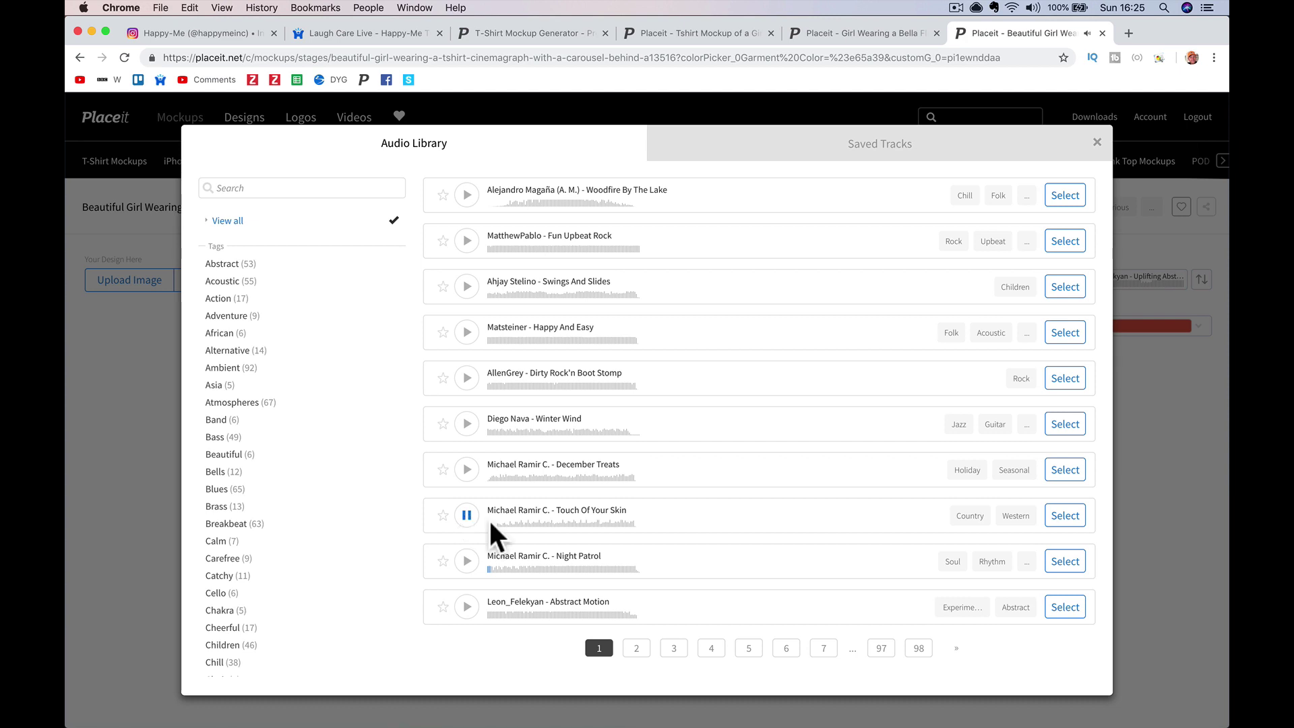
click(467, 470)
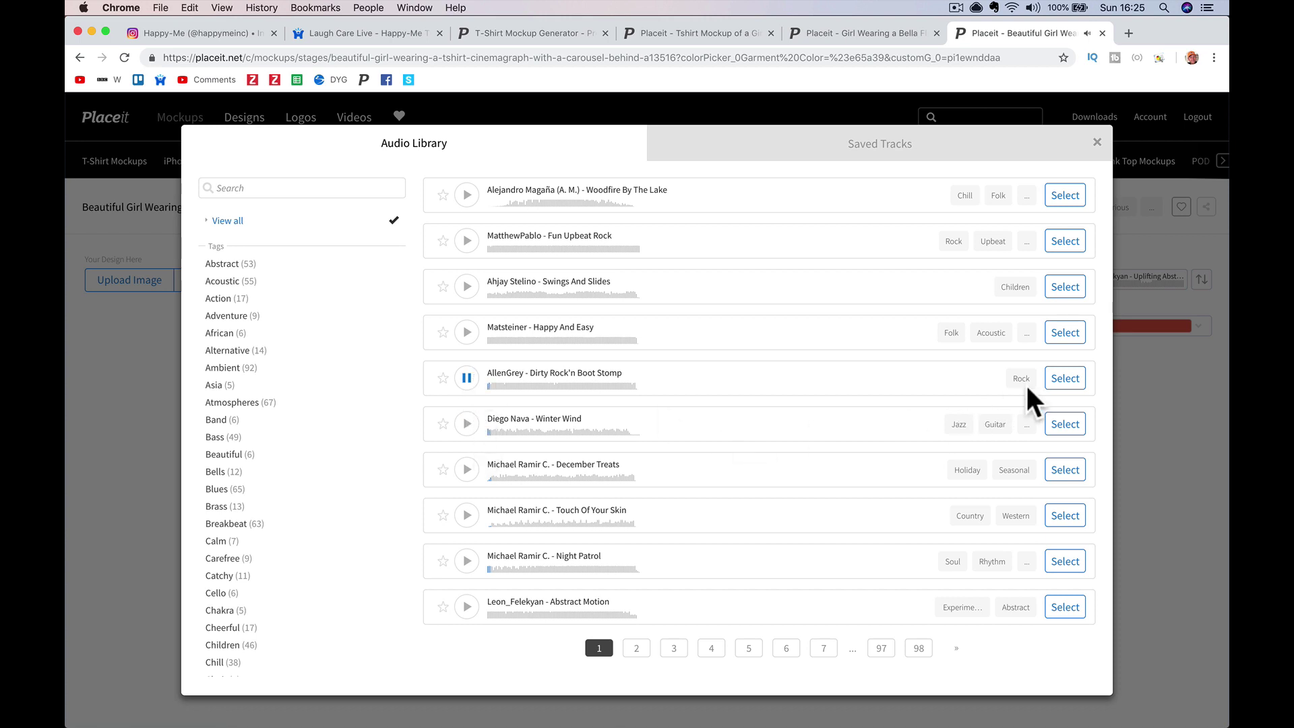
click(1065, 378)
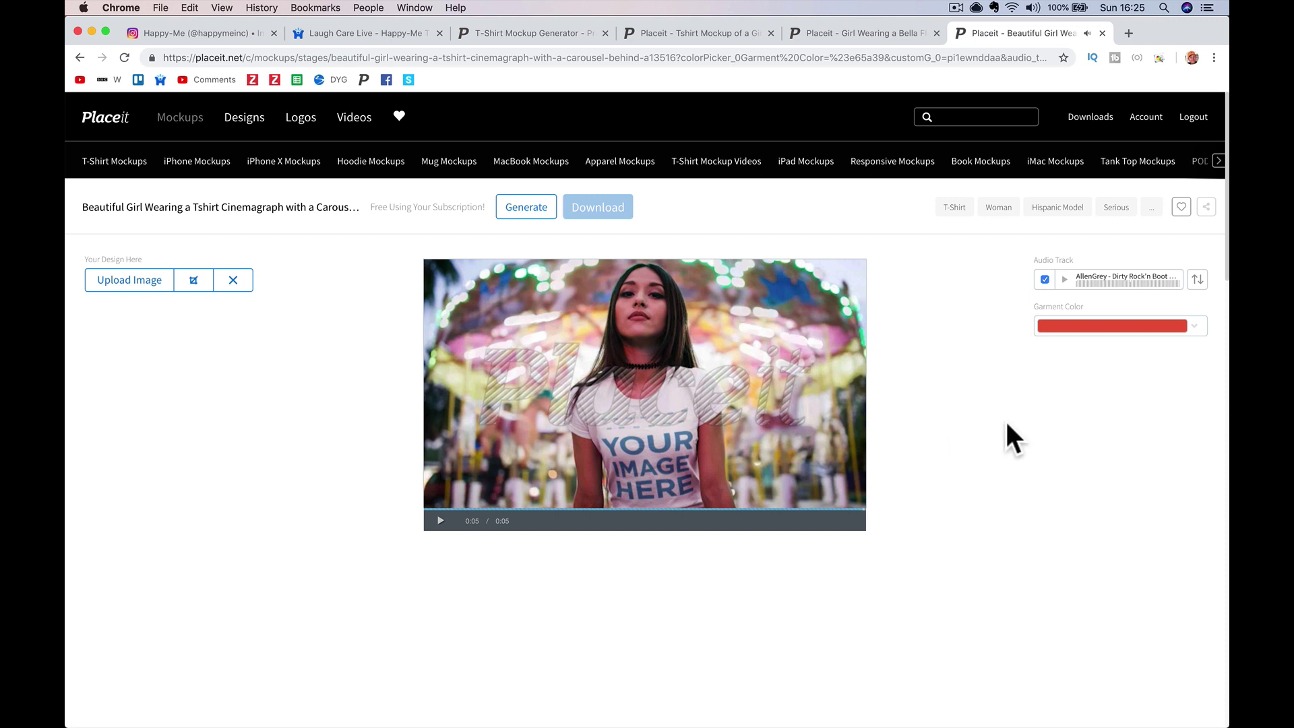
click(530, 216)
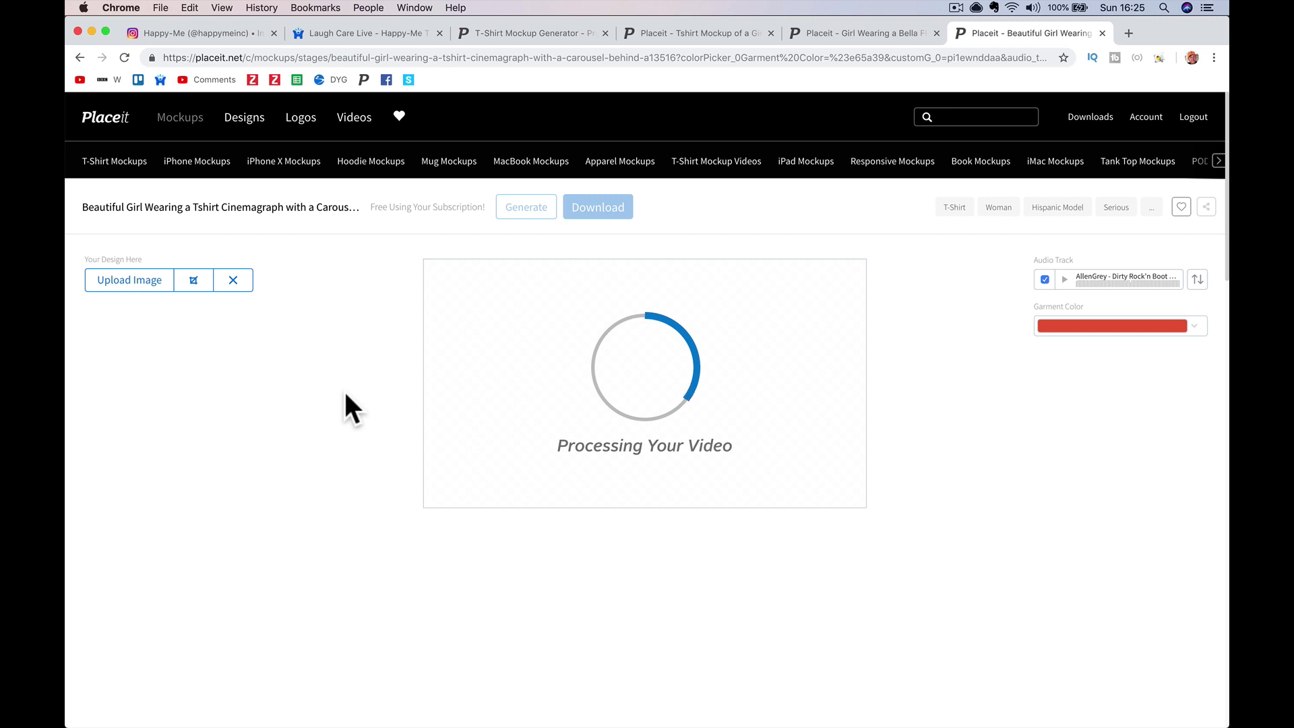
Download the carousel video in High 1920x1080 without watermark for free
key(XF86AudioRaiseVolume)
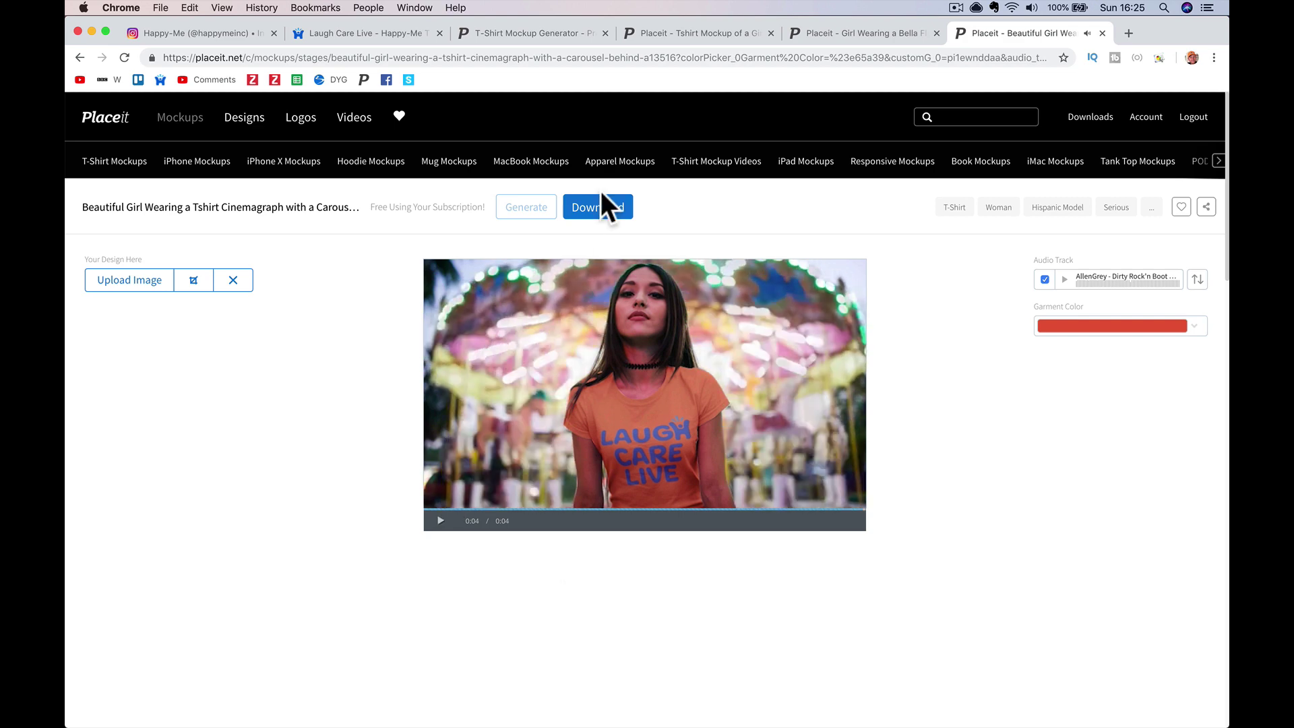
click(600, 210)
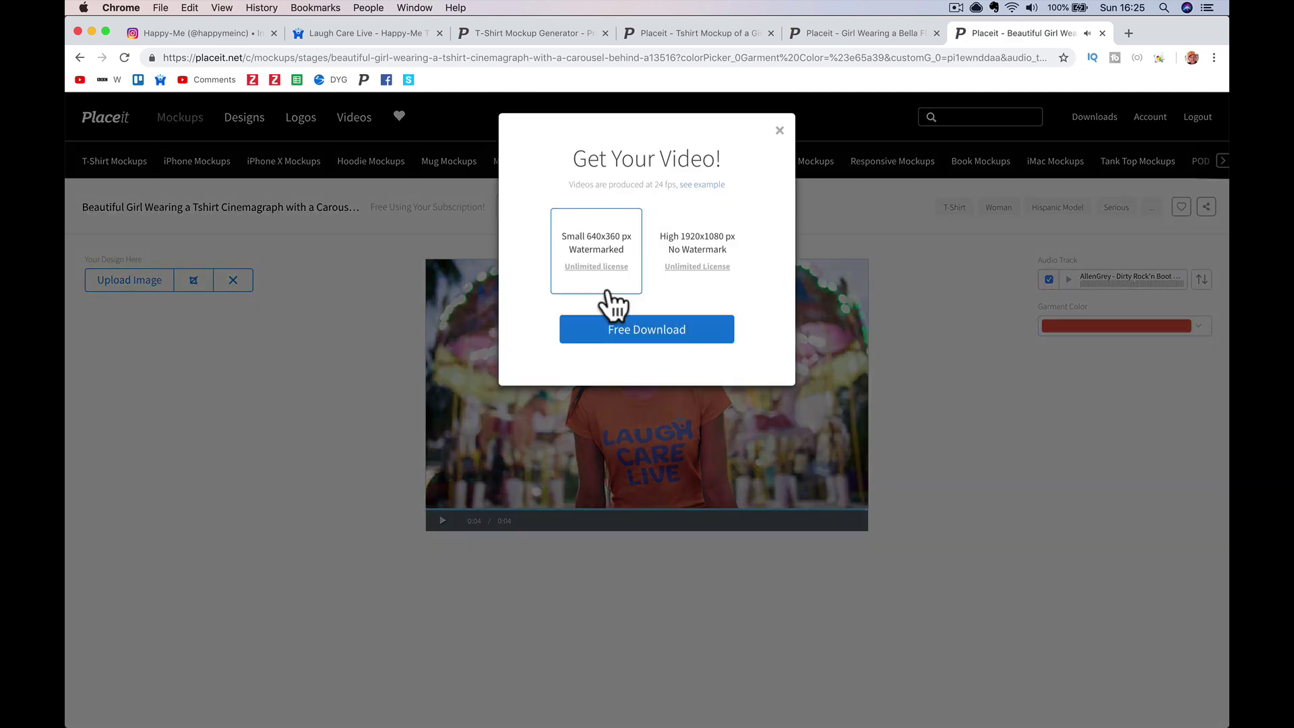
click(686, 268)
click(642, 332)
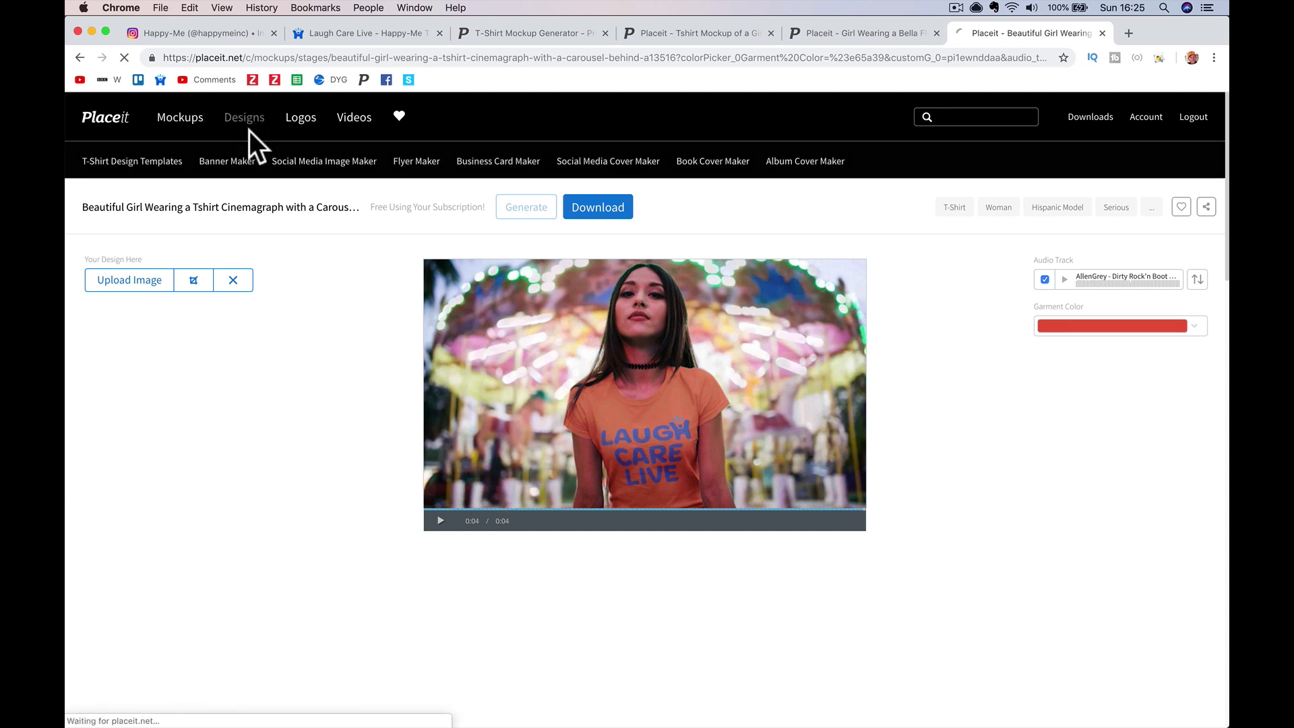
Open the Book Cover Maker, then go to the Happy-Me store homepage tab
click(198, 128)
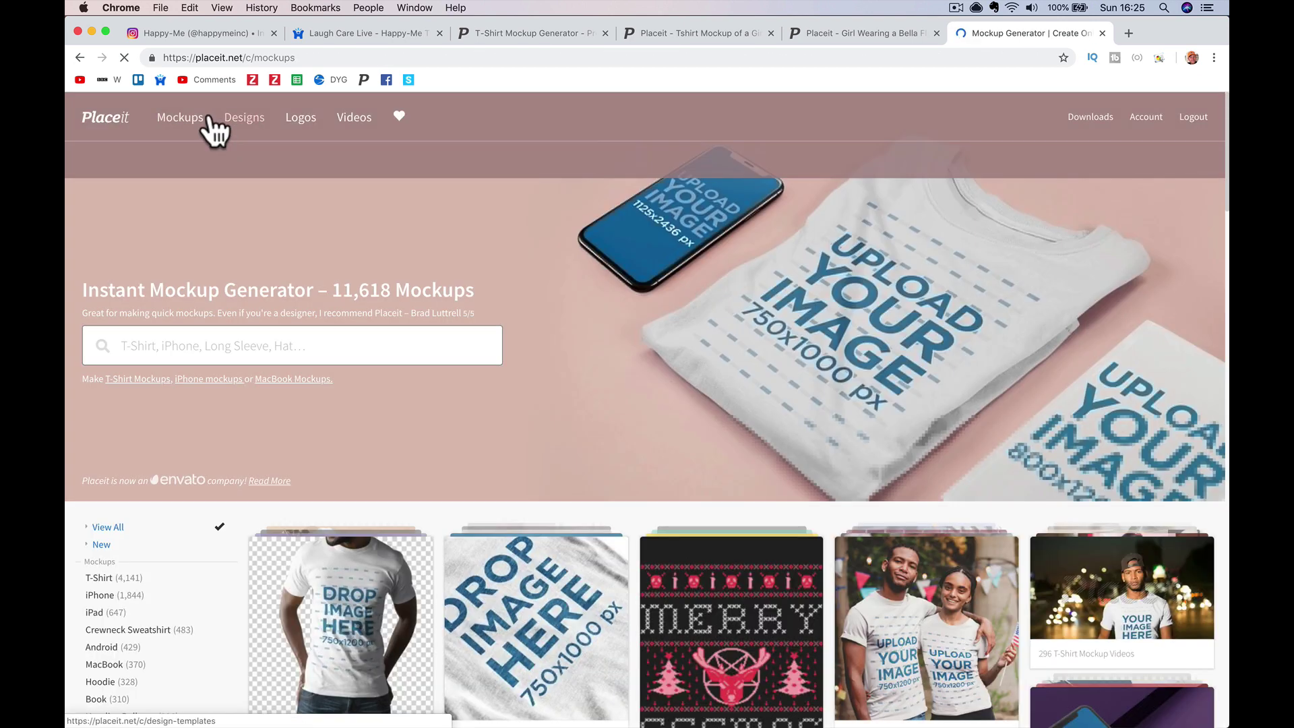
mouse_move(290, 174)
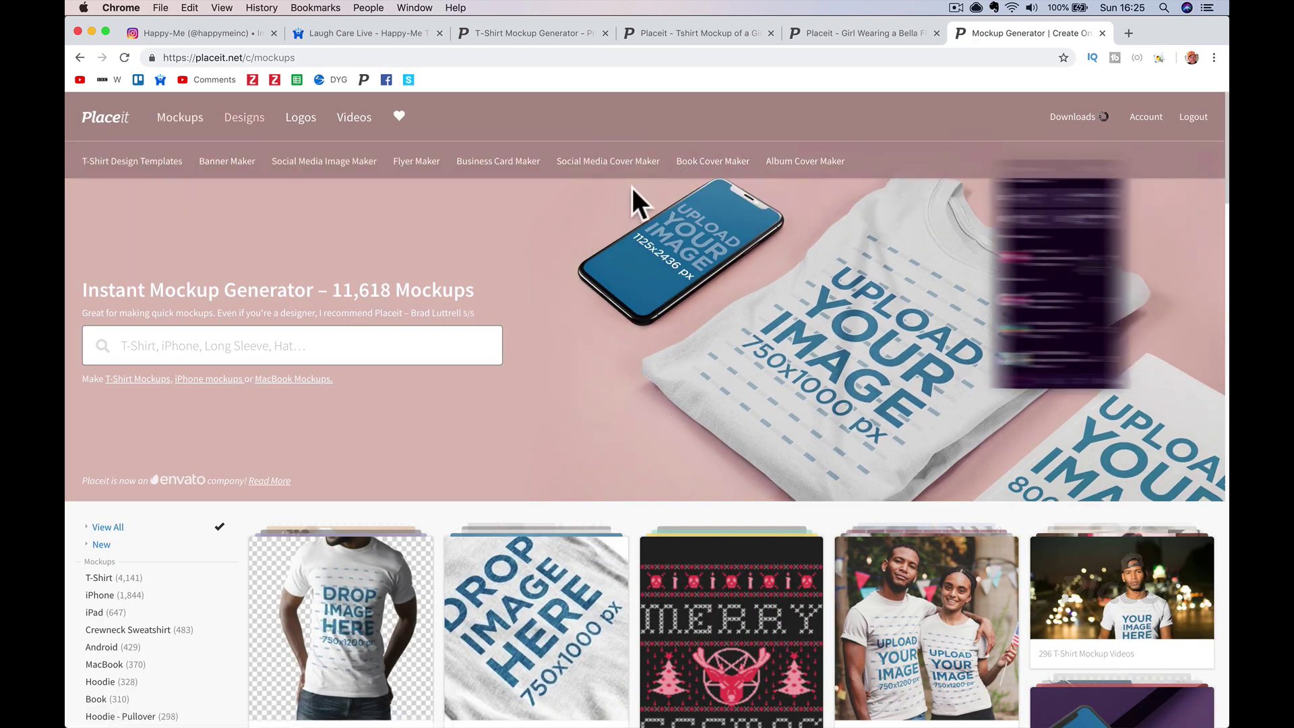
click(718, 160)
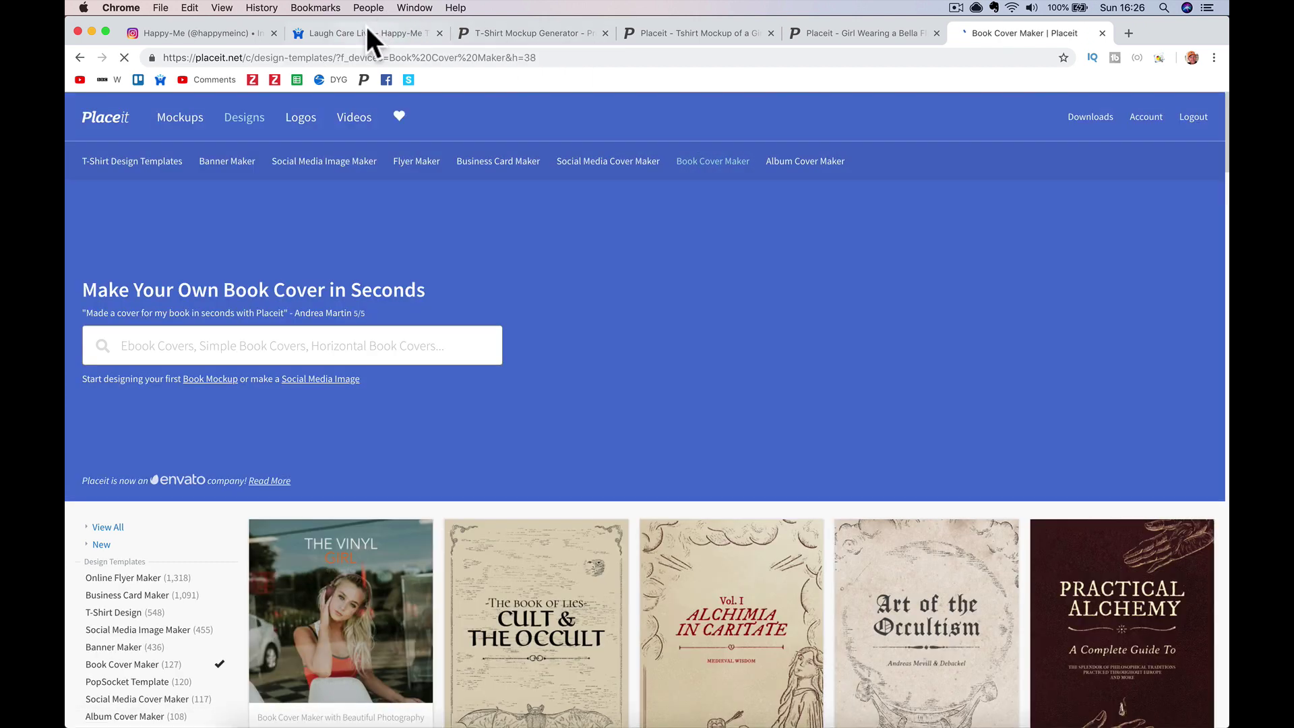
click(367, 32)
click(337, 138)
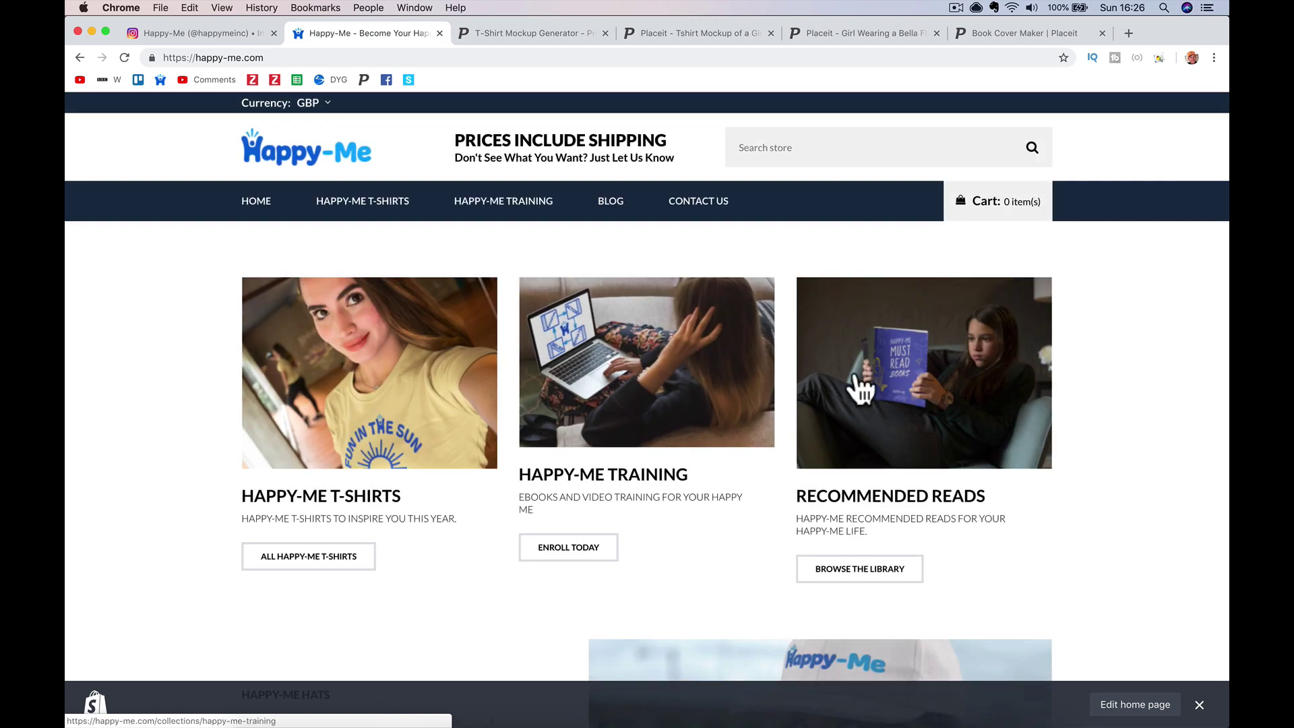
Browse the Happy-Me Training collection and return to the store home page
scroll(913, 367, up, 5)
scroll(912, 366, right, 3)
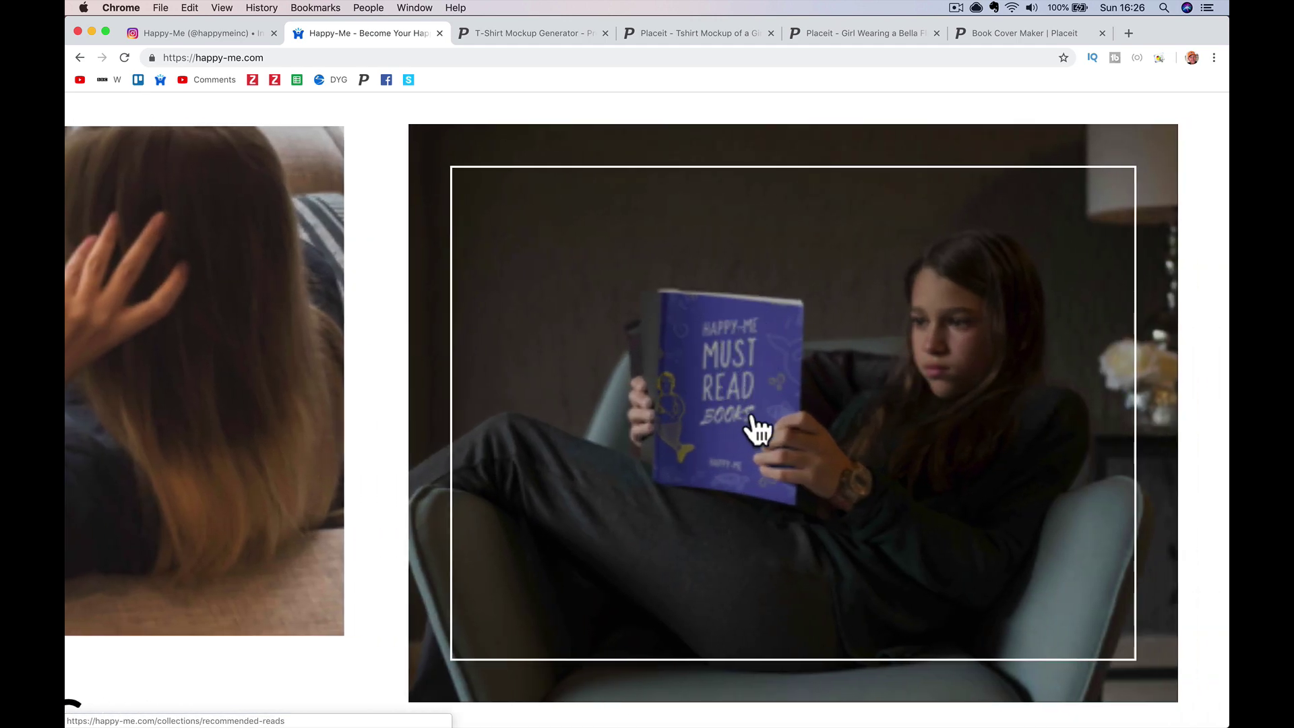
scroll(754, 426, down, 5)
scroll(759, 428, down, 3)
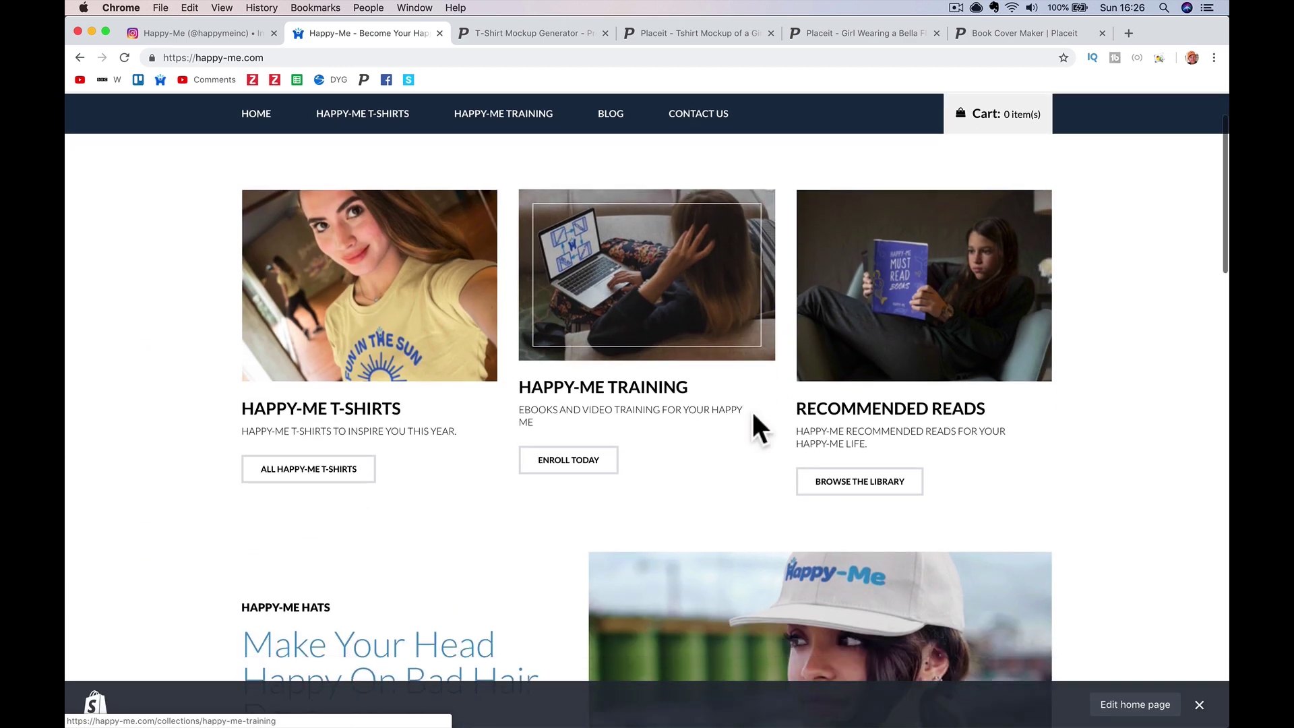
click(641, 312)
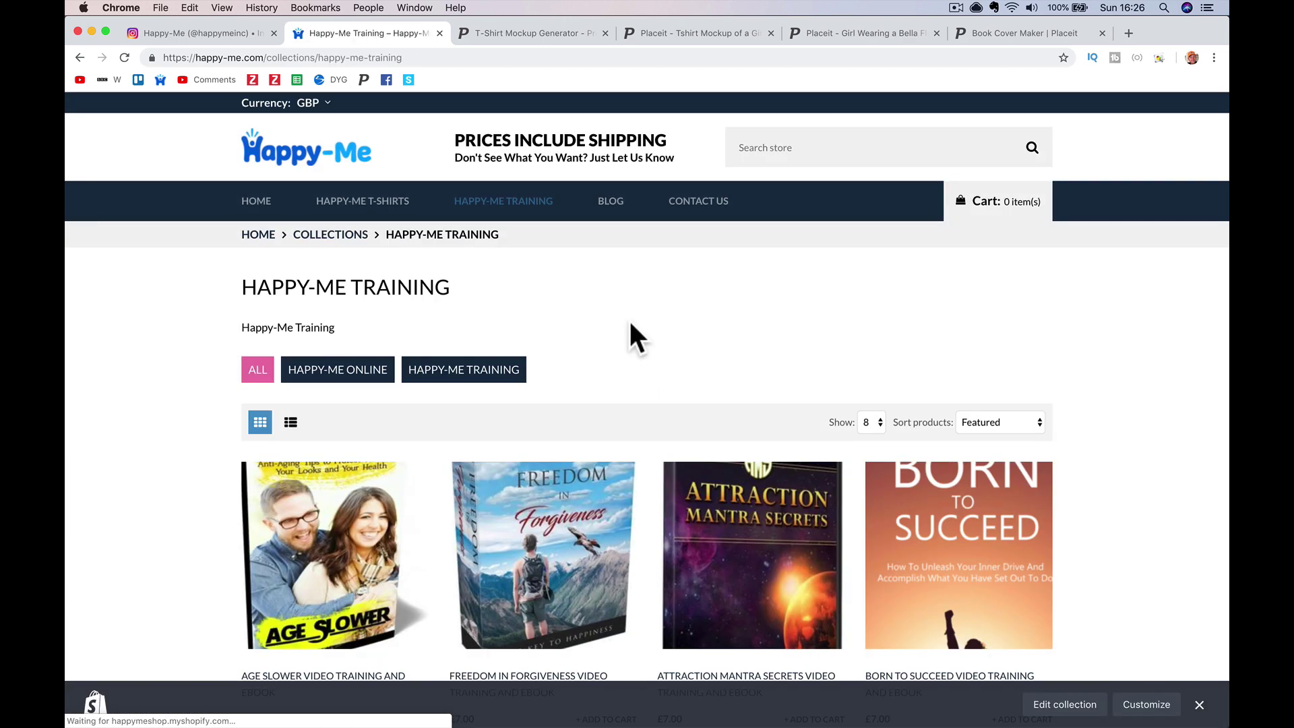
scroll(495, 377, down, 2)
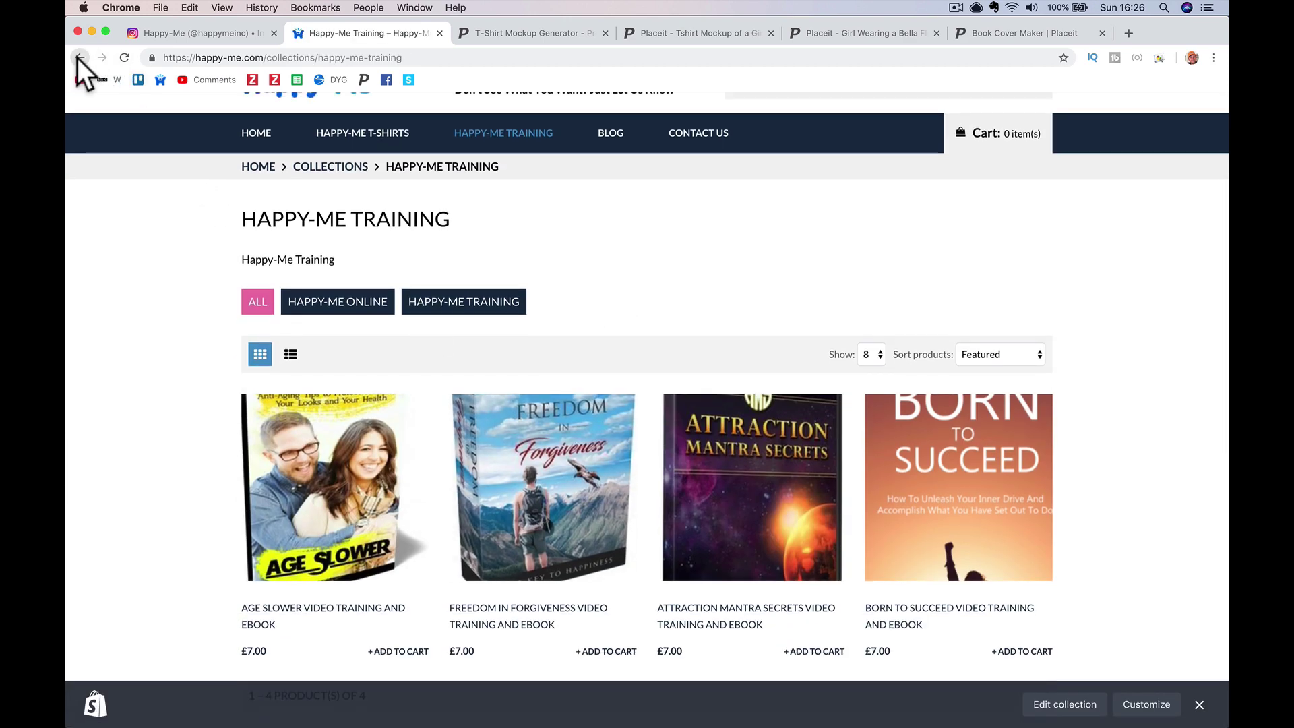
click(79, 57)
Switch back to the Placeit Laugh Care Live t-shirt mockup tab
scroll(580, 381, up, 5)
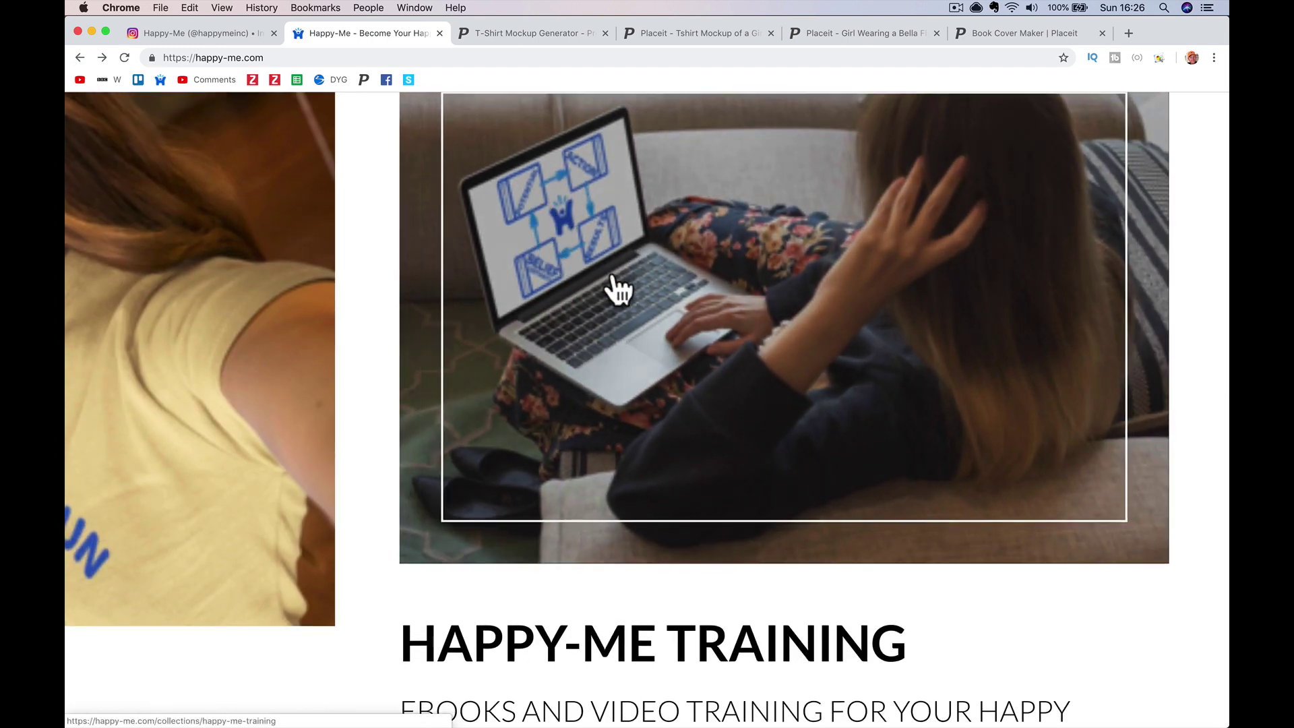
scroll(615, 283, down, 5)
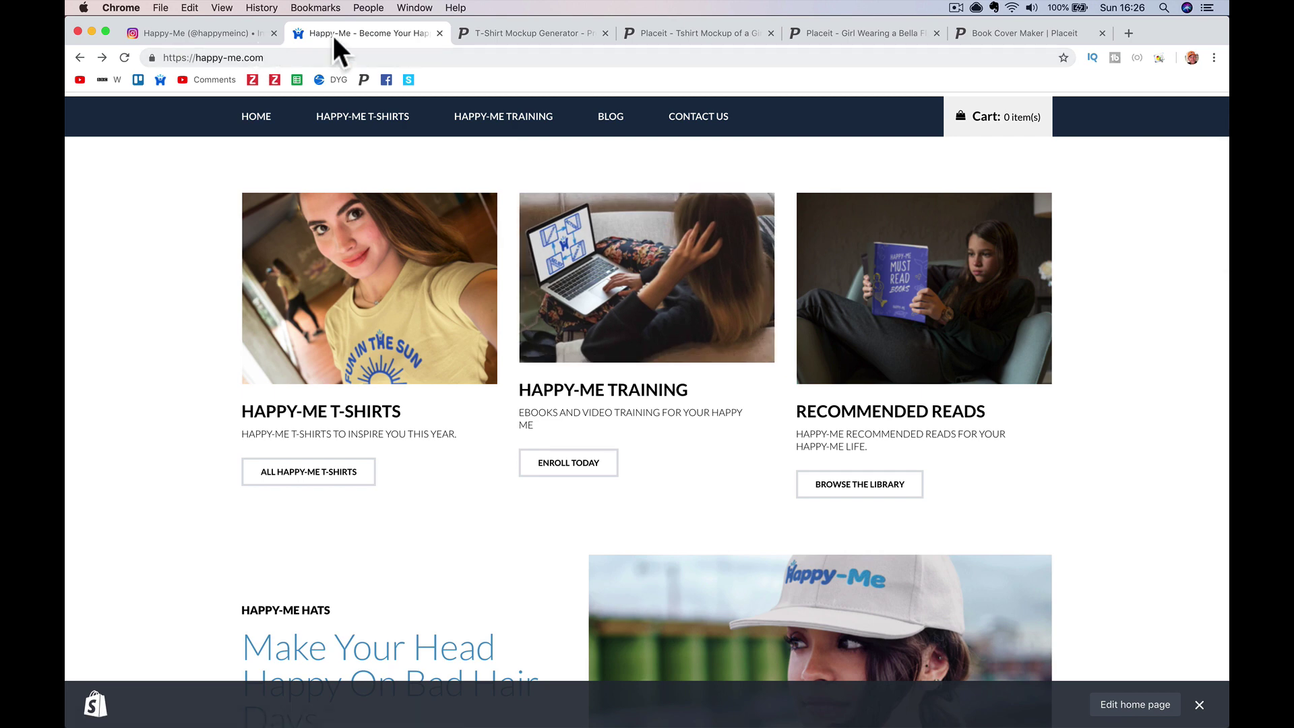
click(498, 32)
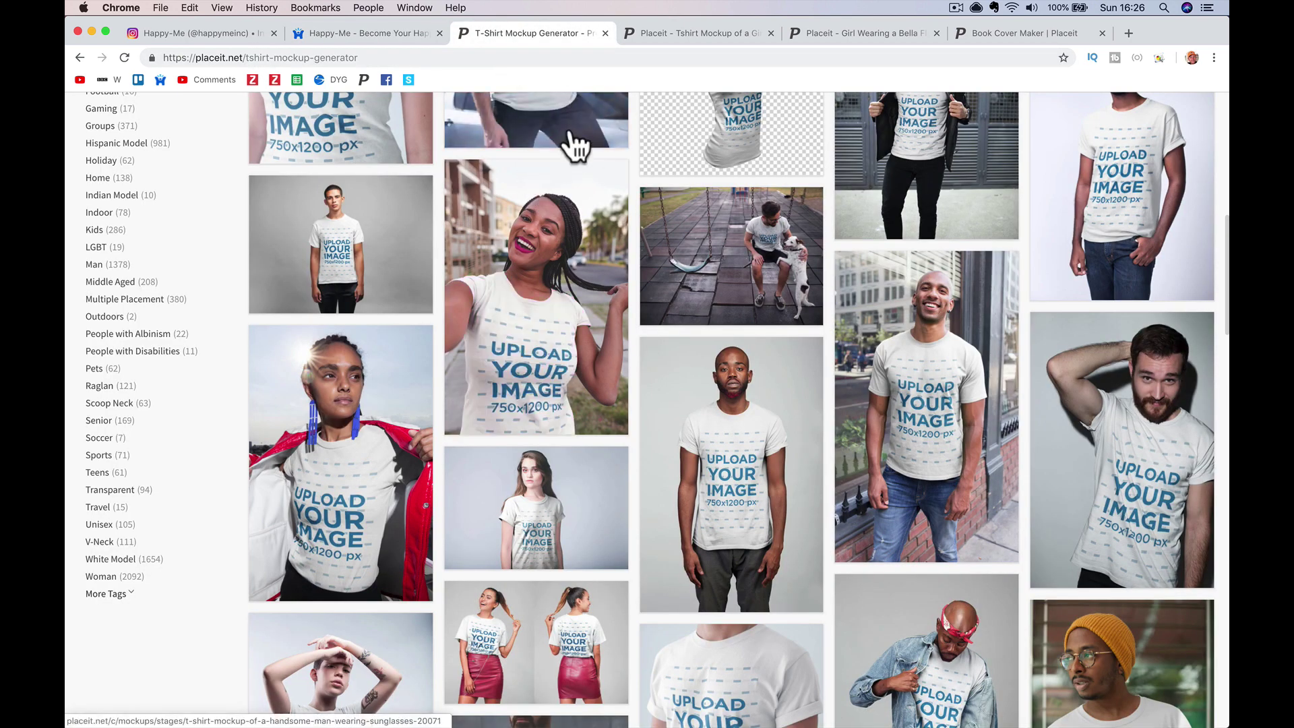
scroll(607, 135, up, 3)
click(685, 33)
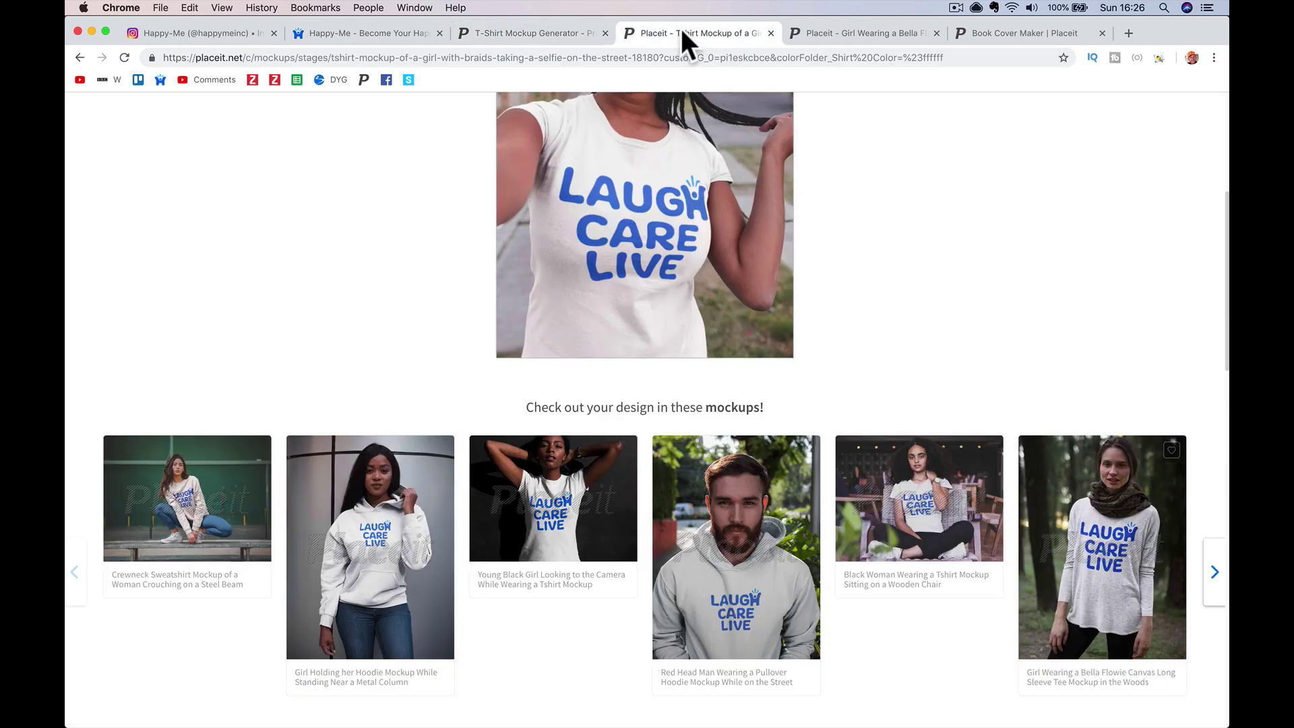
Close the Bella tee, T-shirt mockup and T-Shirt Mockup Generator tabs
click(829, 33)
click(996, 32)
click(928, 28)
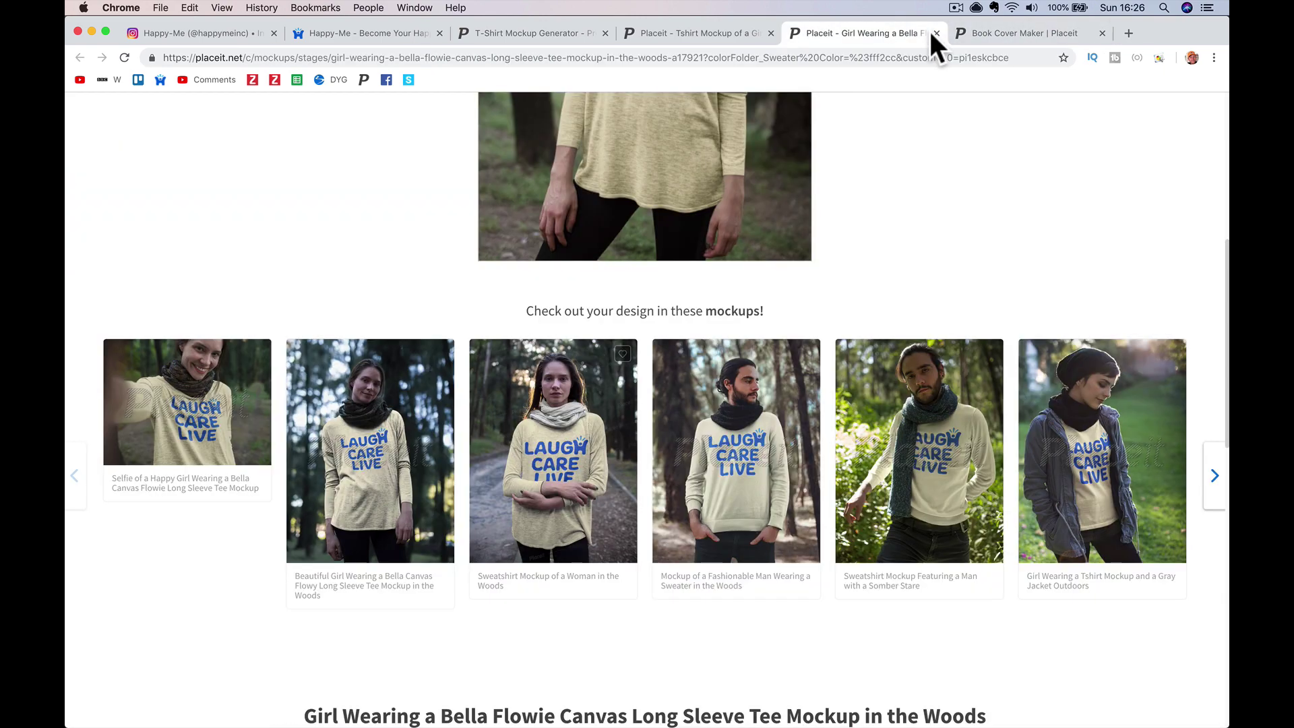
click(936, 31)
click(773, 27)
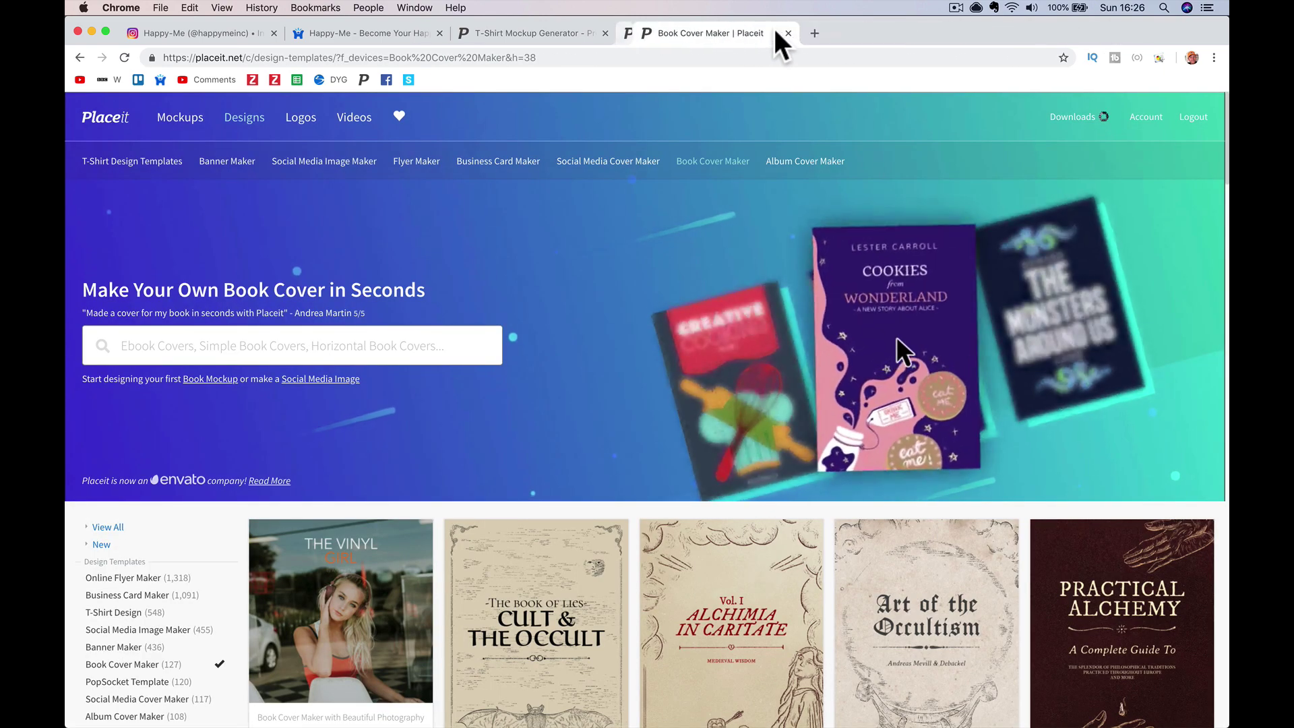
click(604, 33)
Scroll through the Book Cover Maker's 127 cover templates
scroll(669, 124, down, 3)
scroll(668, 123, down, 5)
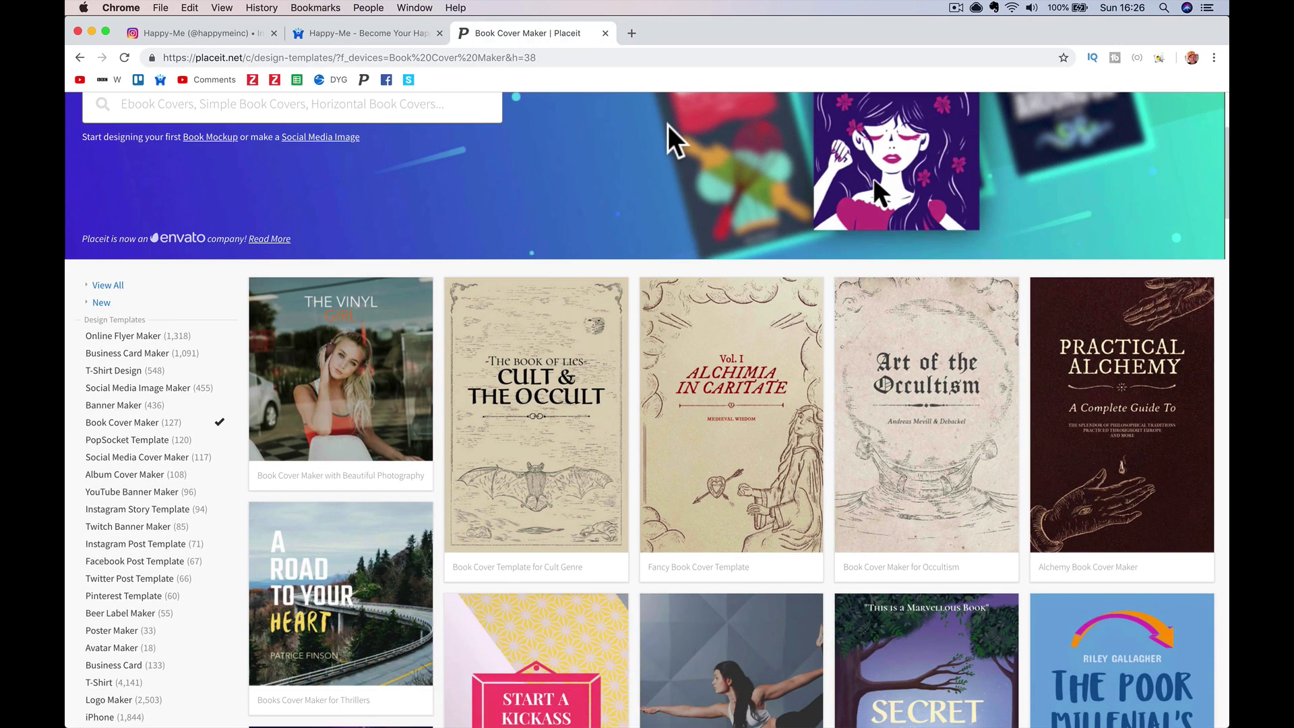
scroll(668, 141, down, 8)
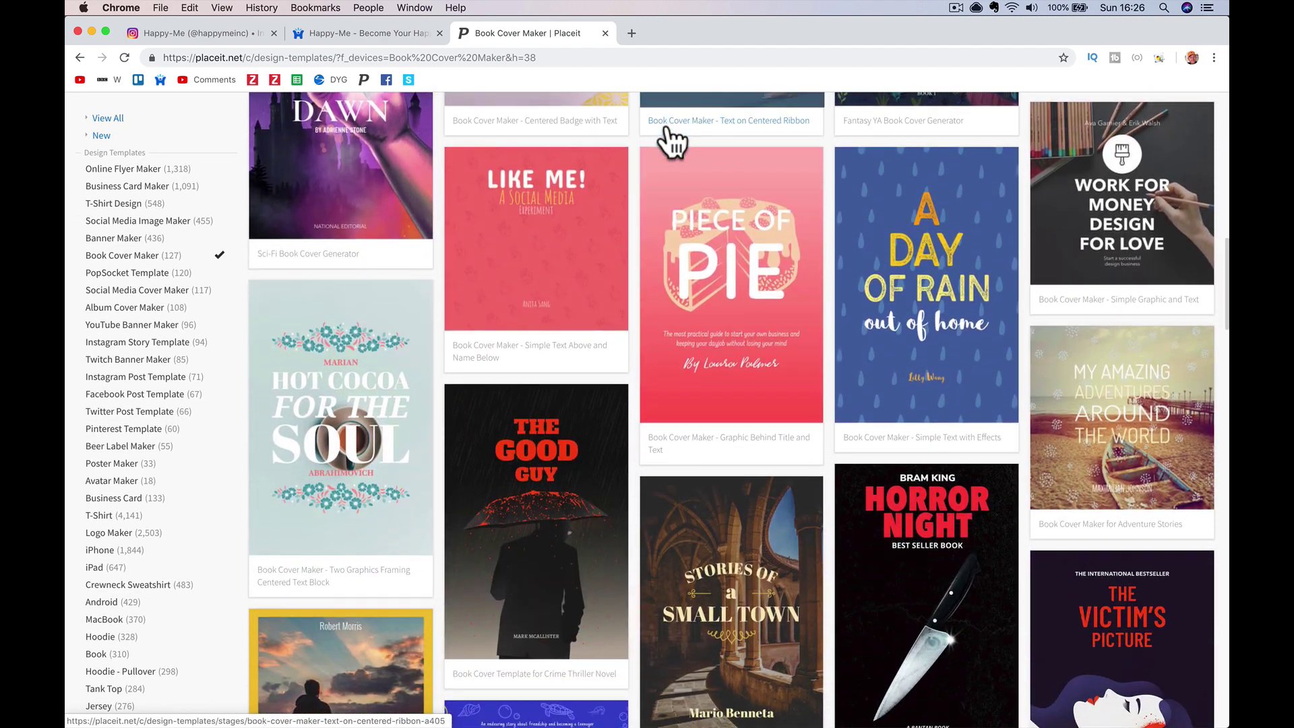
scroll(669, 139, down, 2)
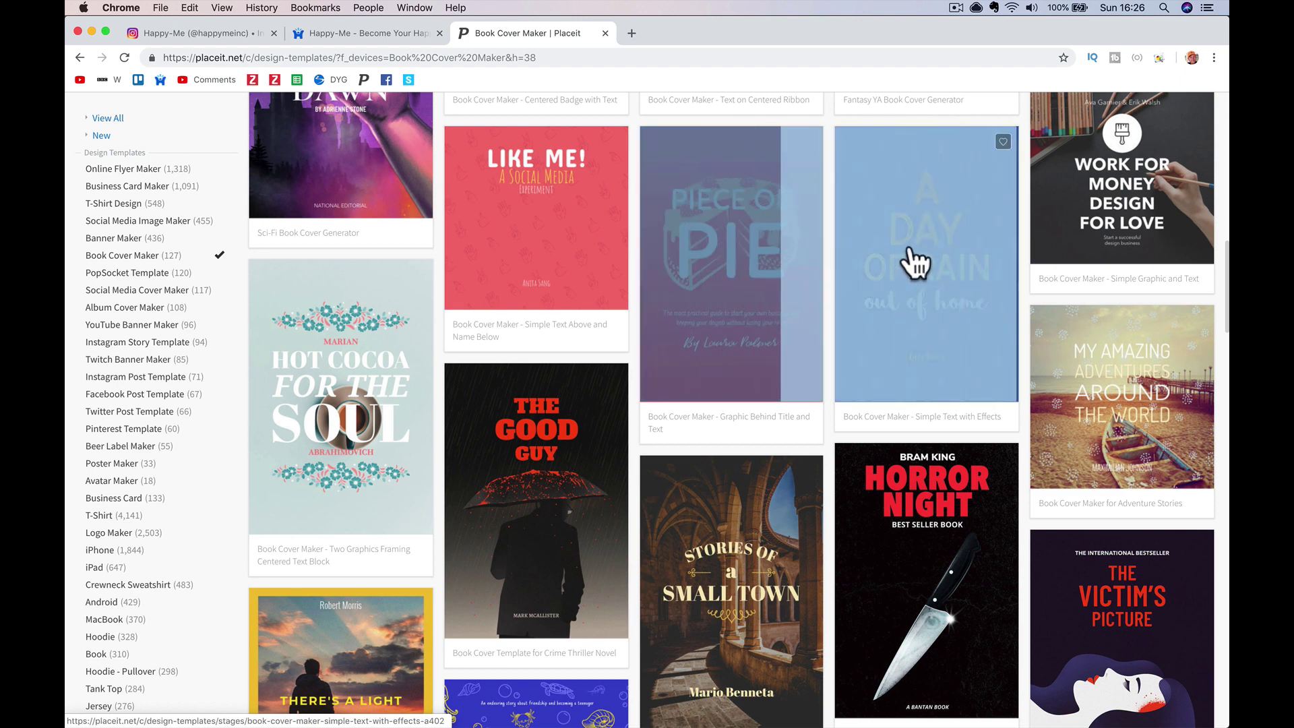
Open the 'A Day of Rain' Book Cover Maker template and check its download options
click(905, 270)
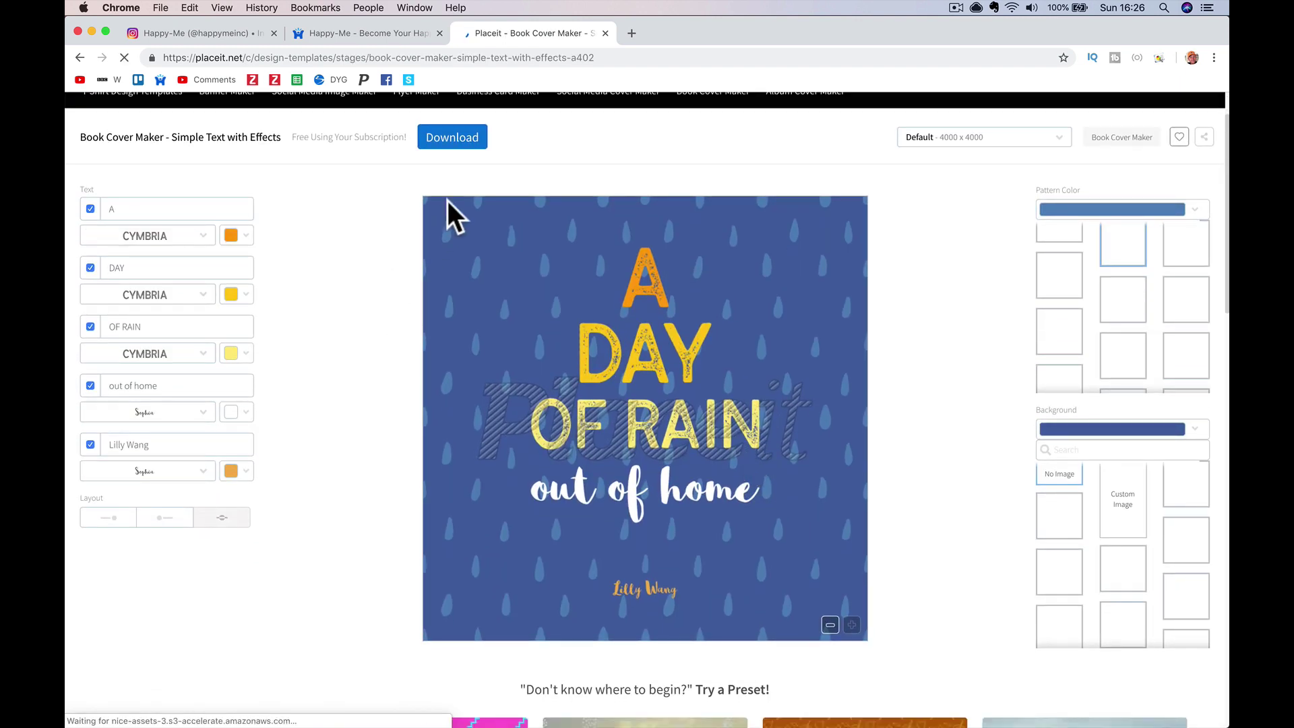
click(450, 141)
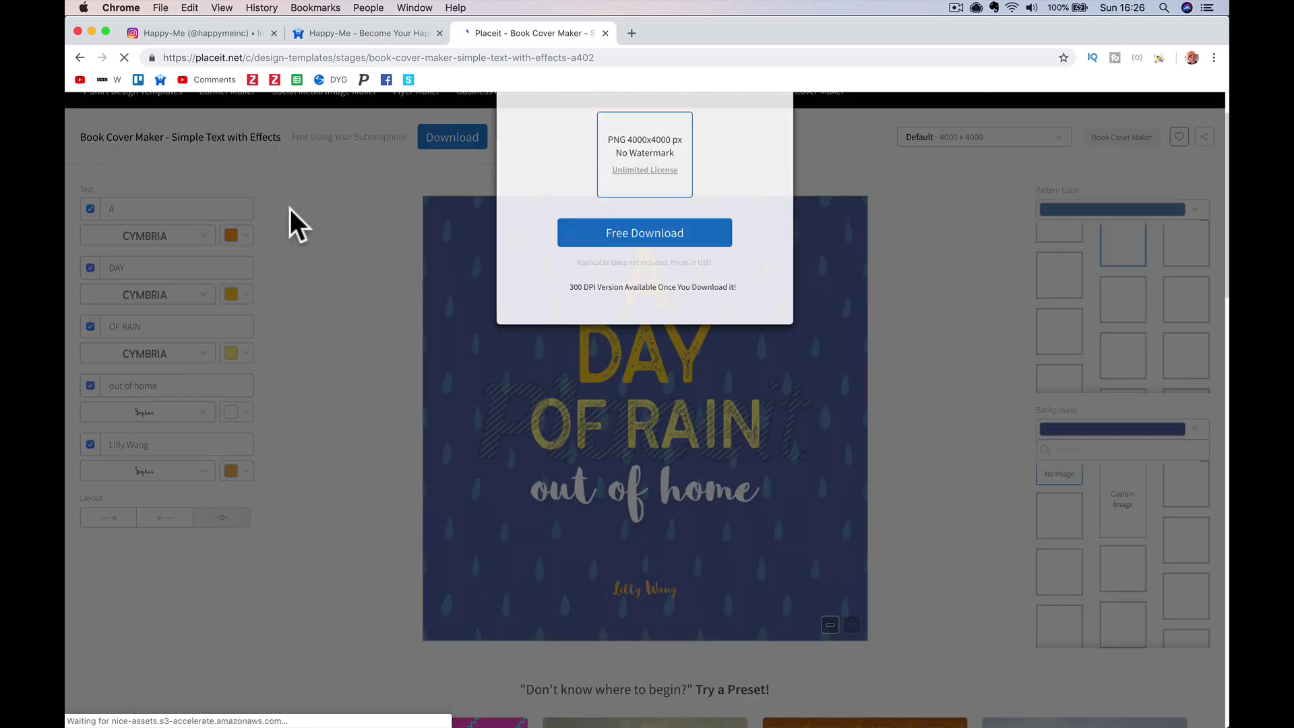
click(380, 388)
Rewrite the three title lines as 'Happy-Me', '1' and 'At A Time'
double_click(128, 209)
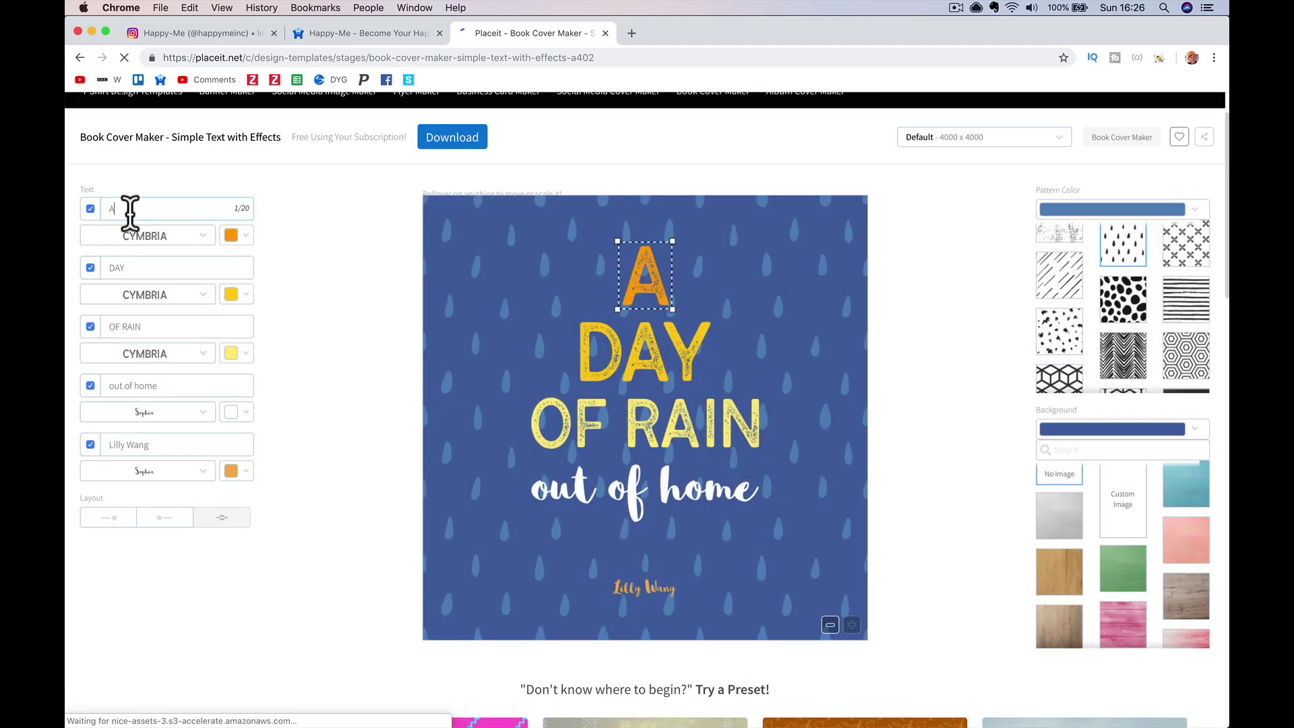
text(Happ)
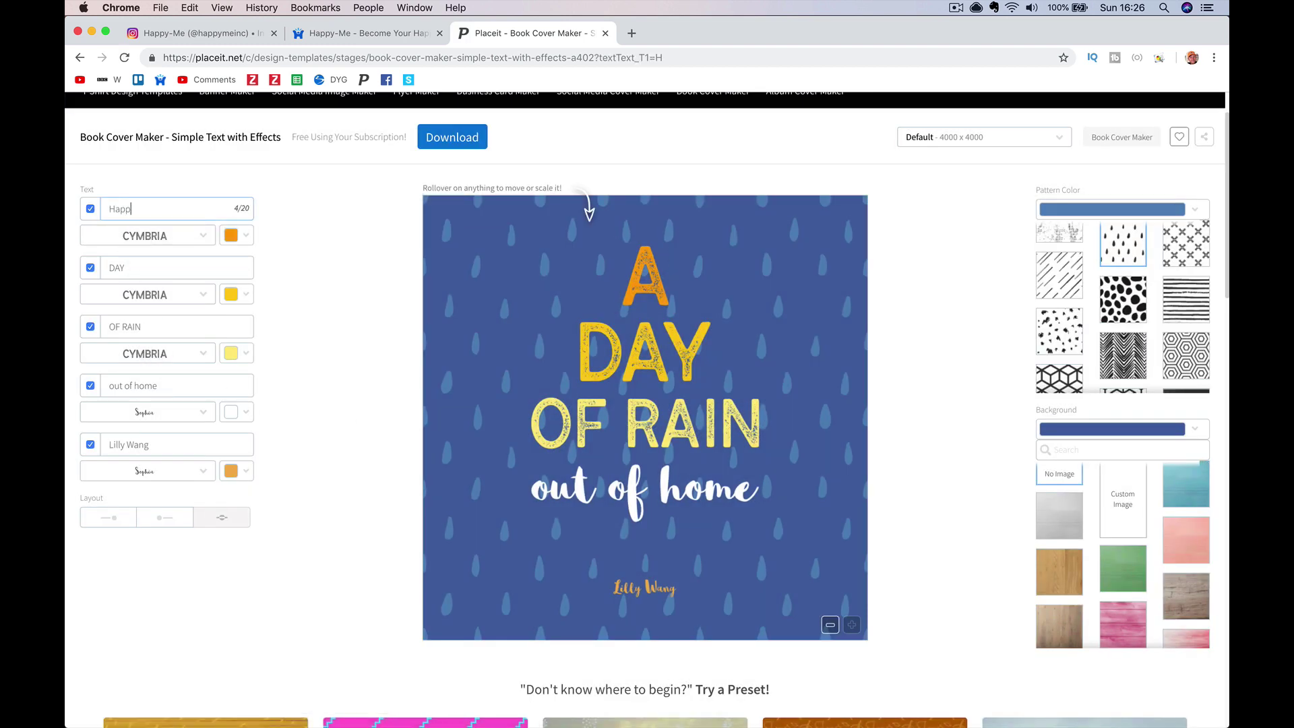
text(y-Me)
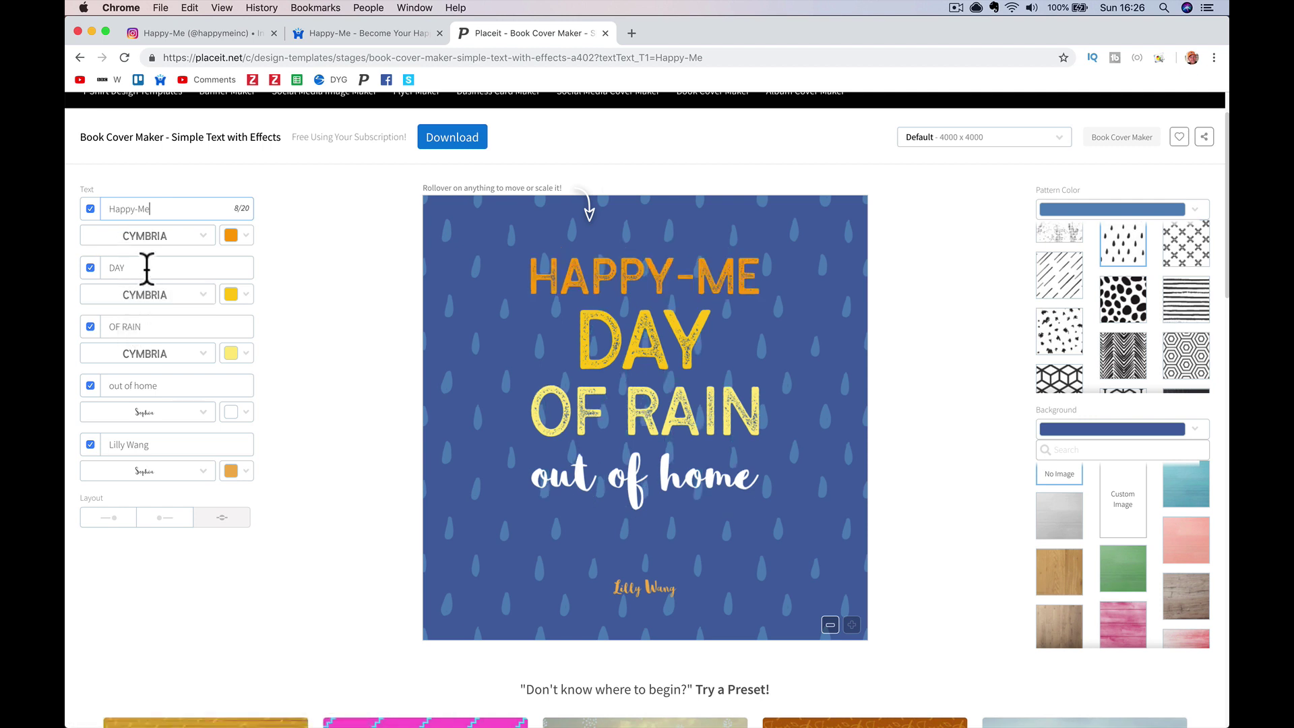
double_click(146, 267)
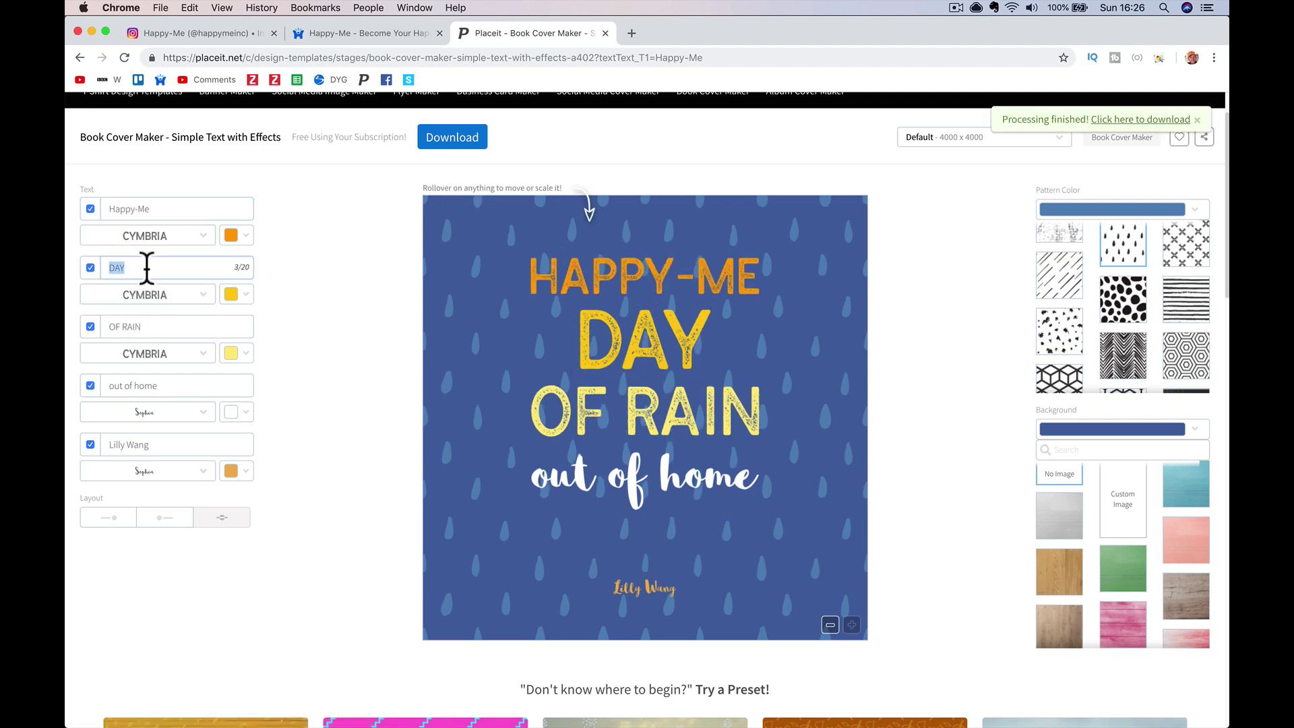
text(1)
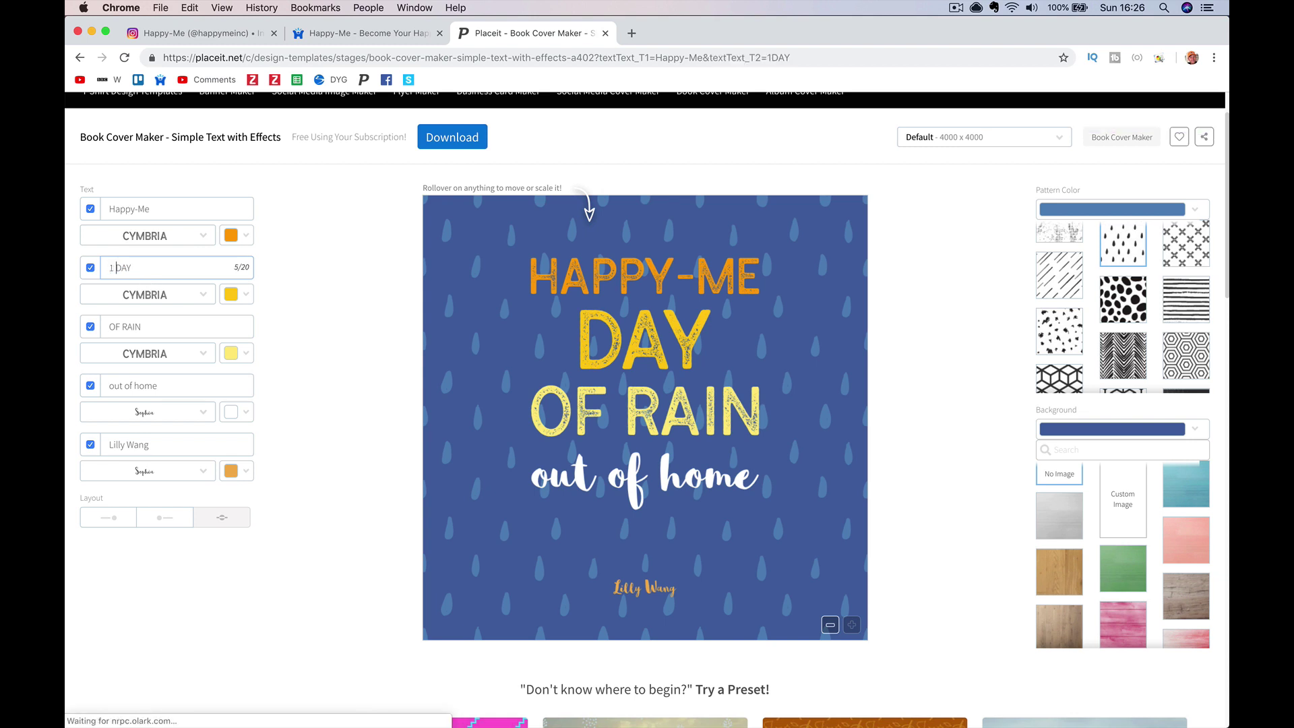
click(143, 326)
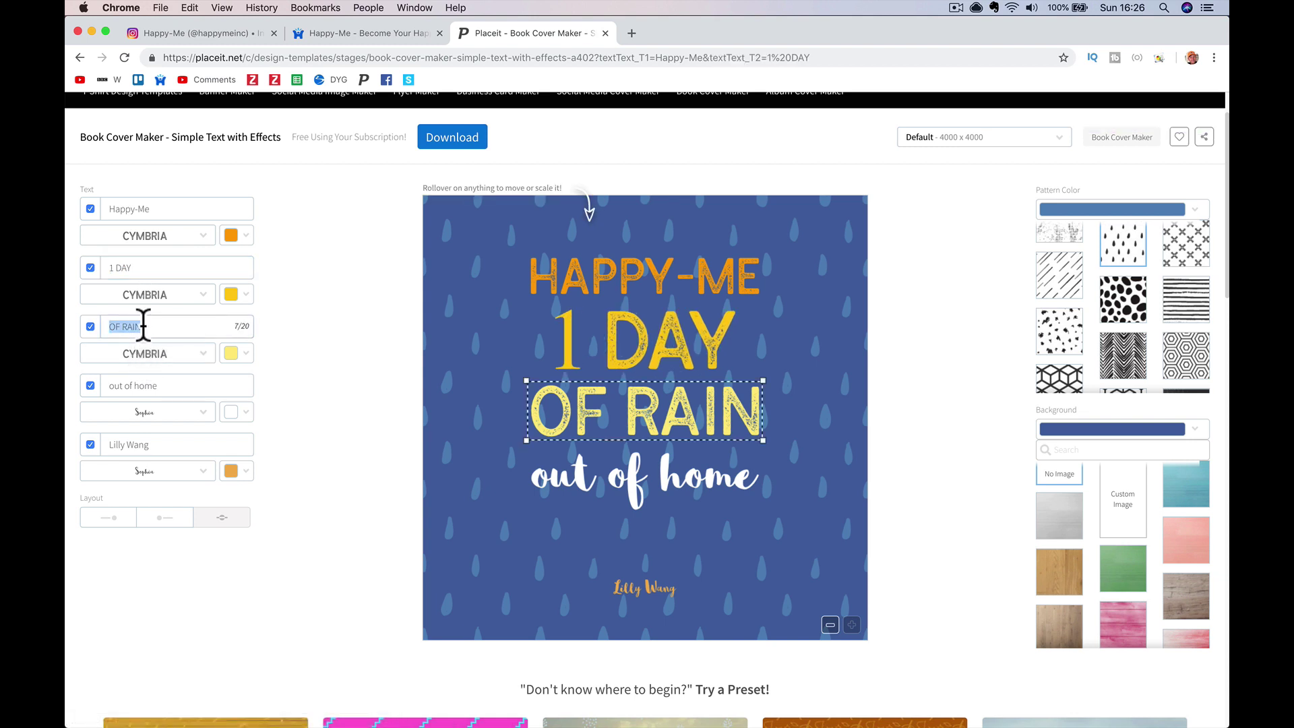
text(At A )
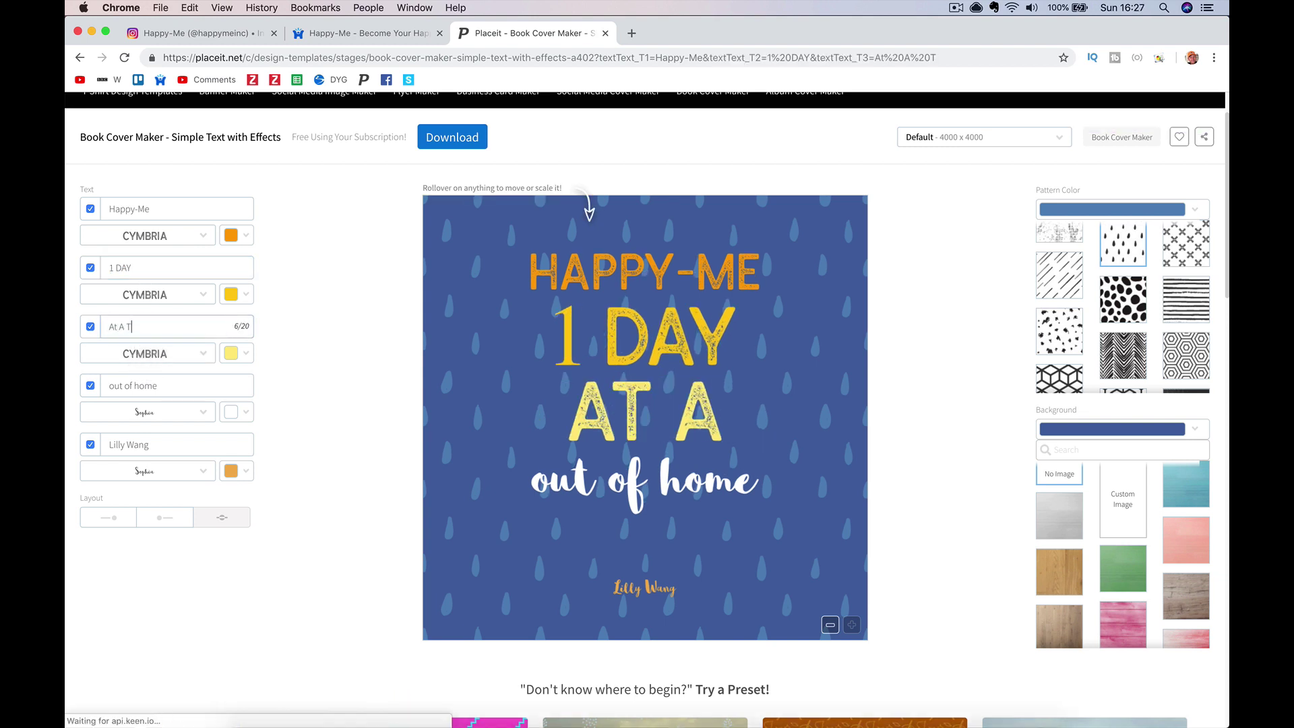
text(Time)
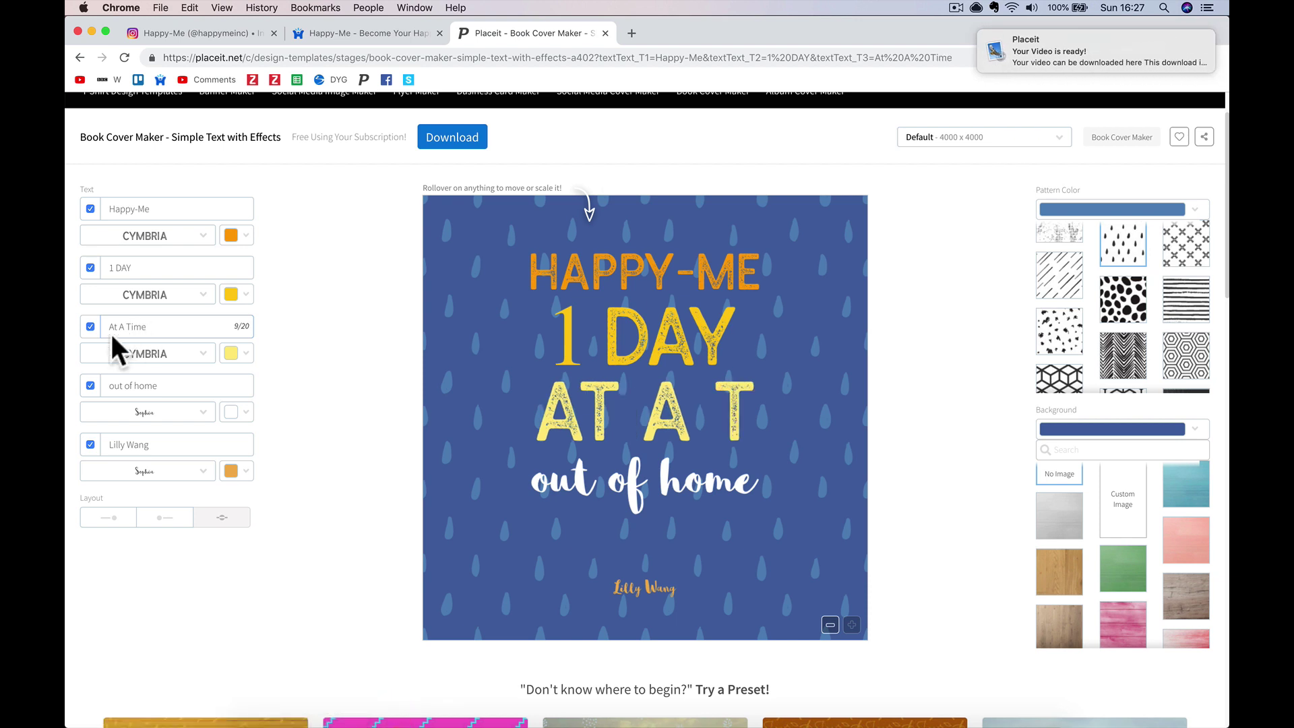
Change the subtitle to 'Maybe Today' and replace the author's name at the bottom
click(128, 383)
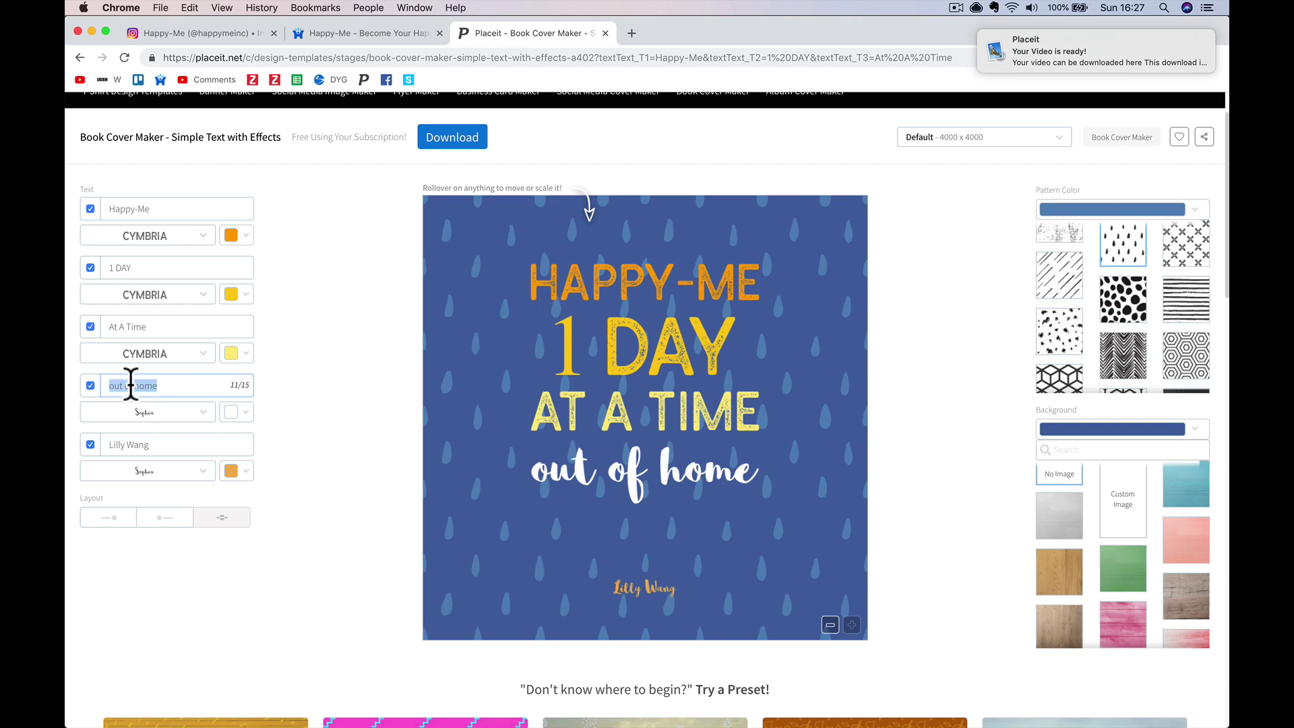
text(Maybe )
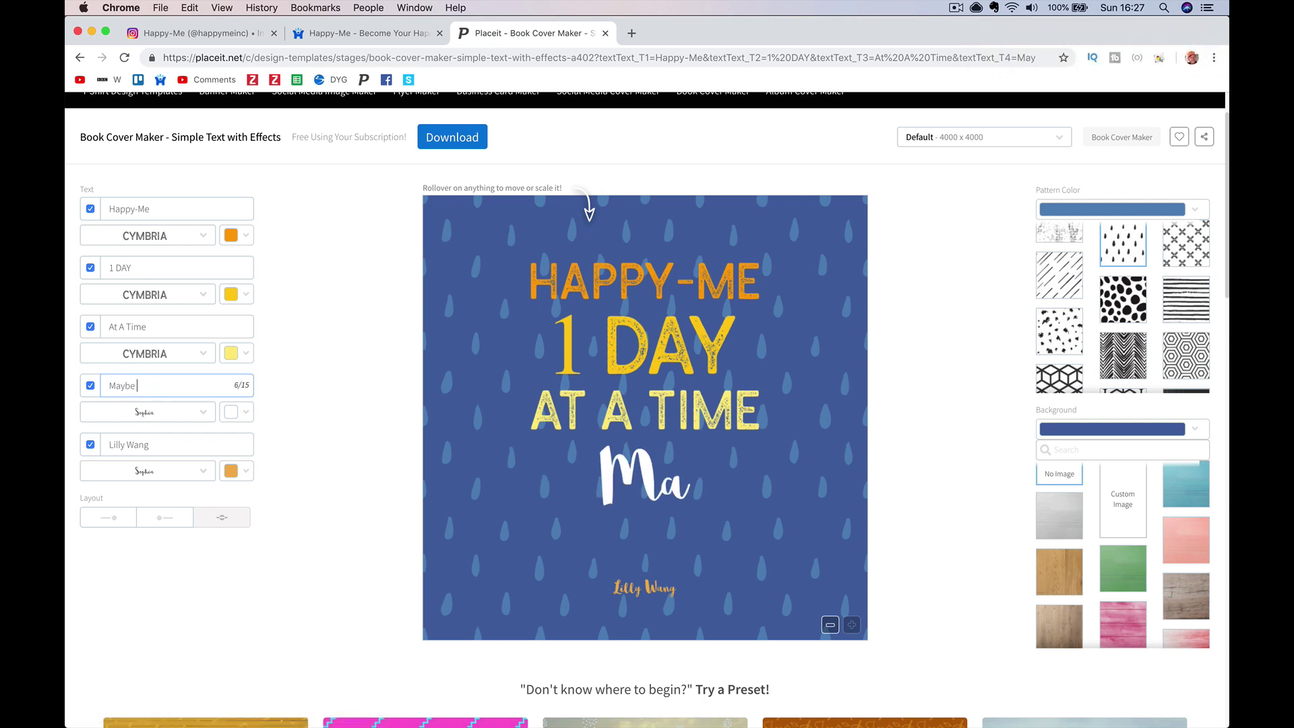
text(Today)
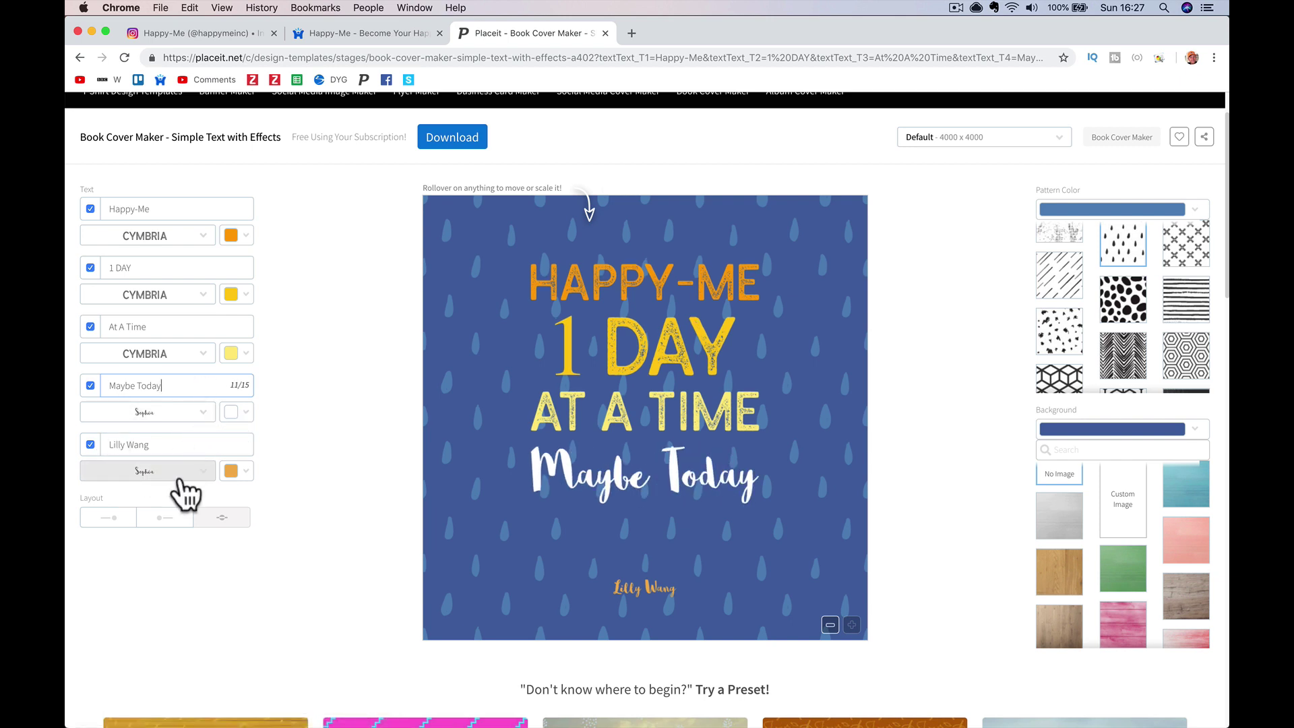
double_click(168, 445)
key(BackSpace)
key(BackSpace)
key(BackSpace)
key(BackSpace)
key(BackSpace)
key(BackSpace)
key(BackSpace)
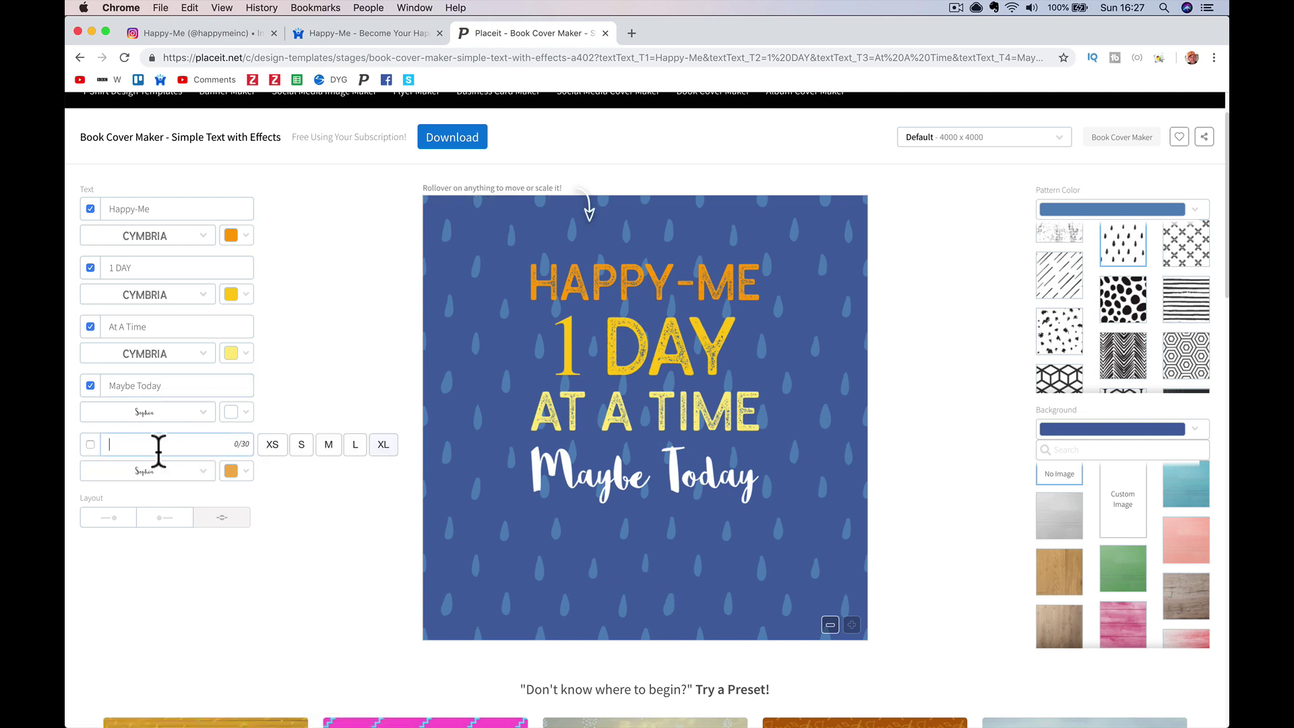
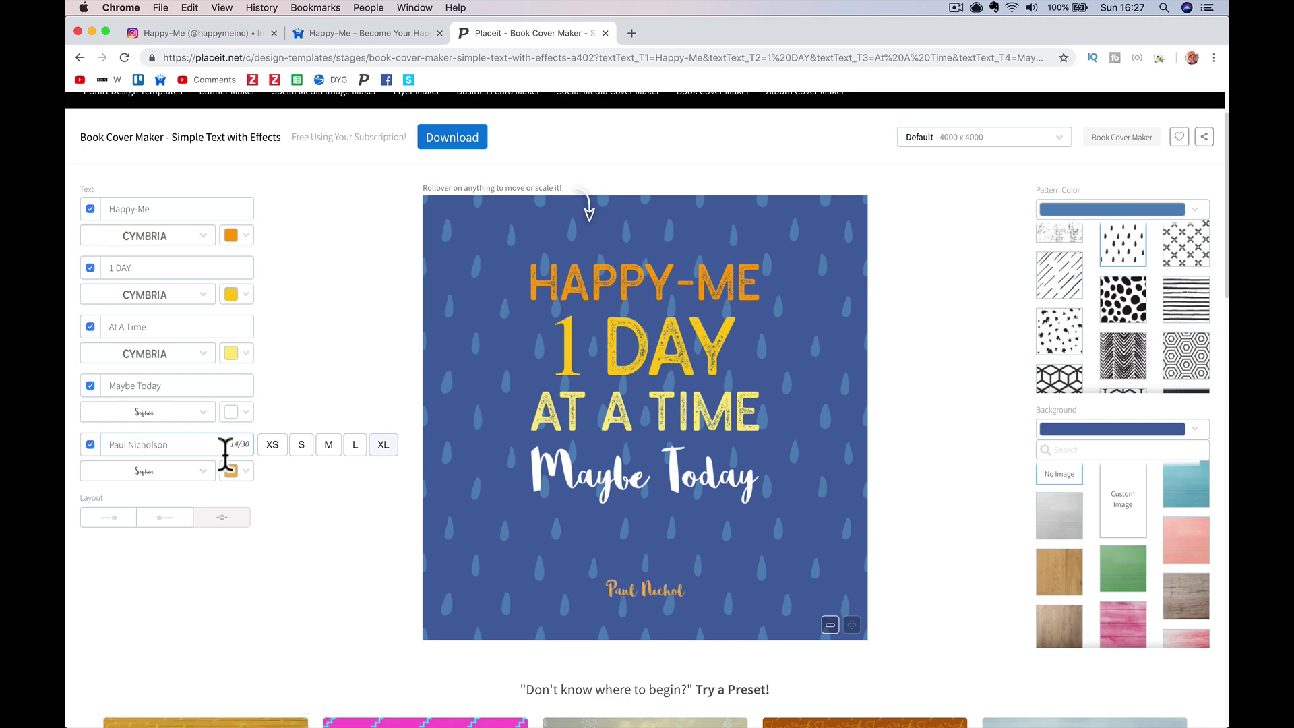
click(291, 545)
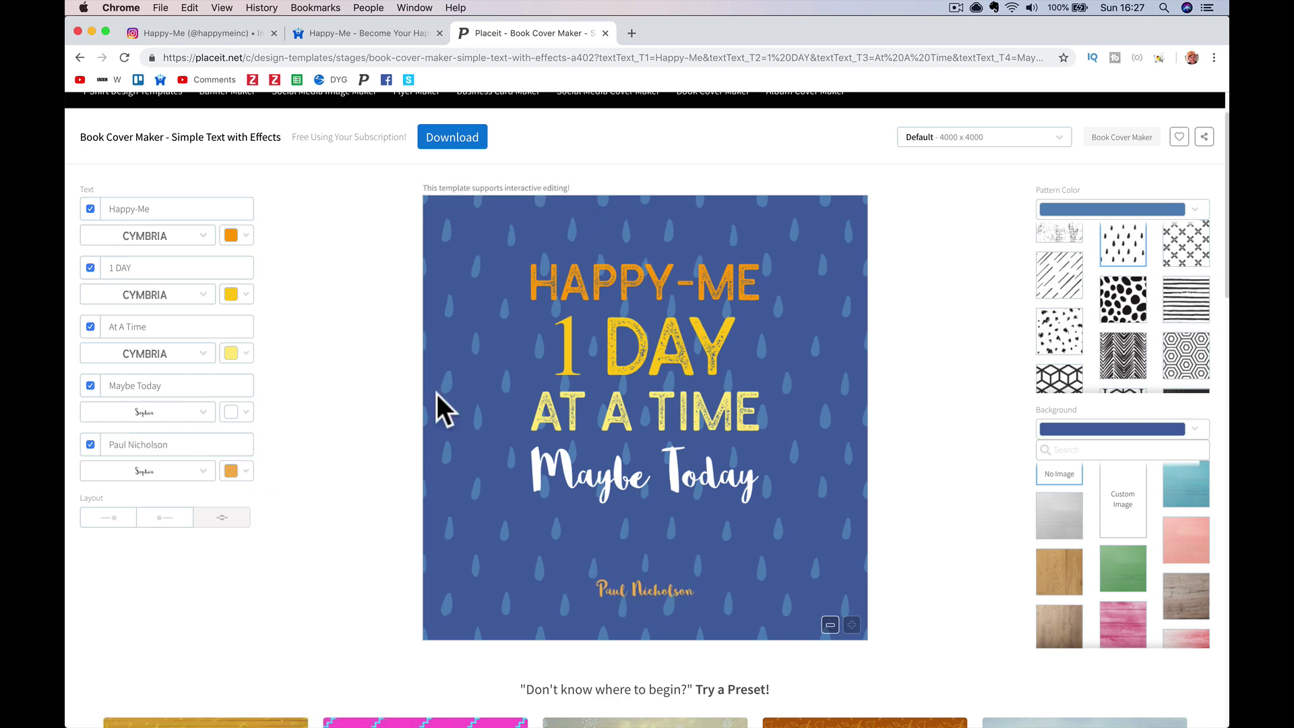
Request a free download of the cover, then give it a brick-stripe pattern
click(451, 143)
click(572, 315)
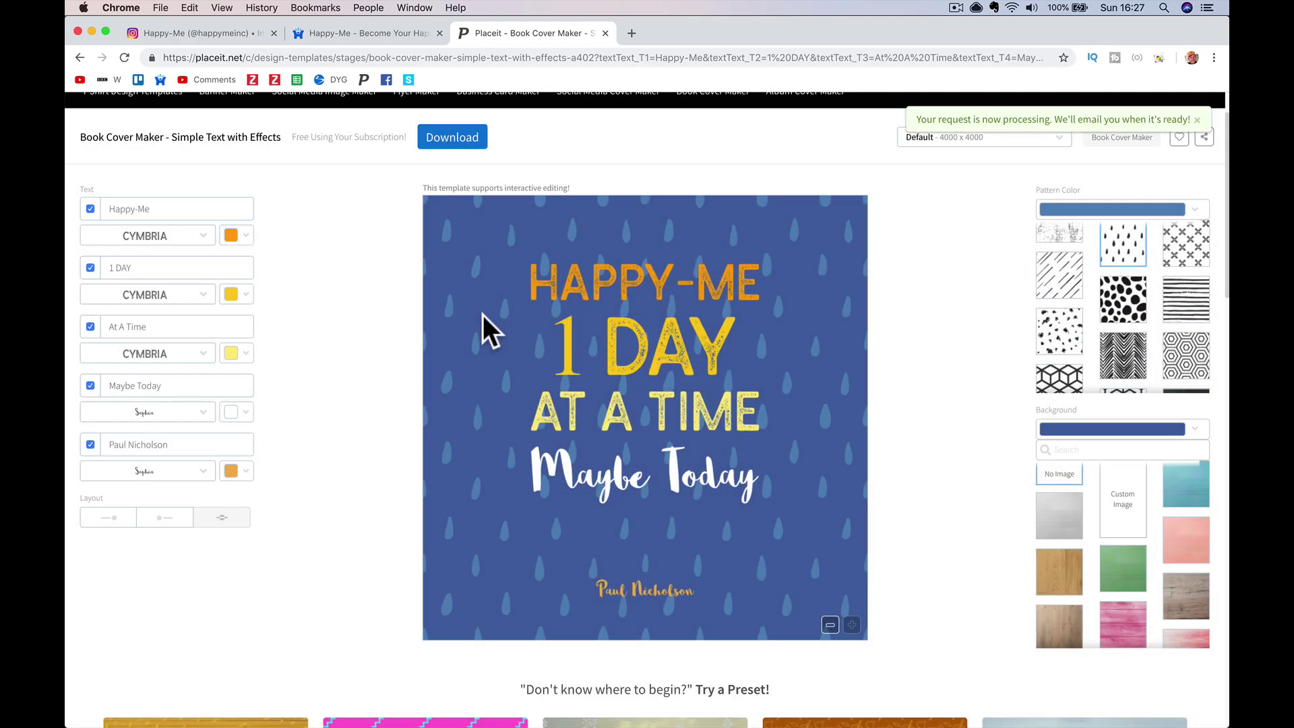
click(1050, 290)
click(1064, 347)
scroll(1065, 361, down, 3)
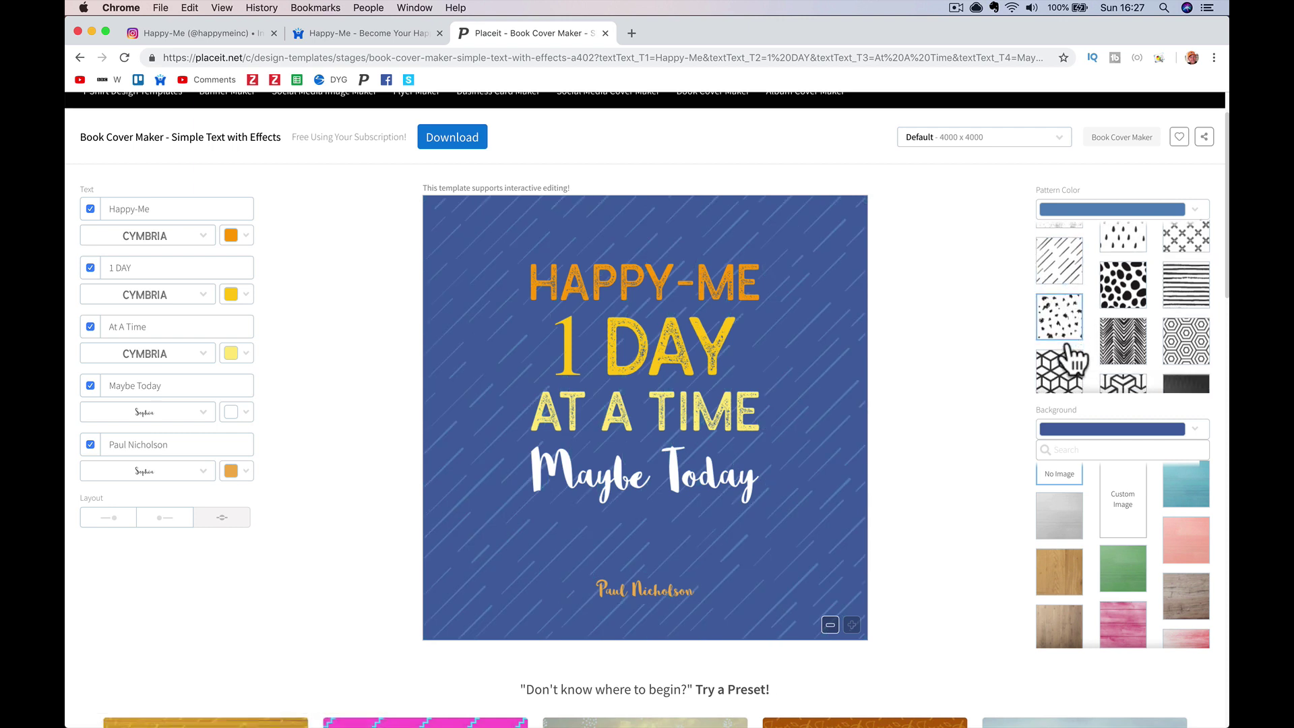
click(1120, 345)
scroll(1118, 368, down, 2)
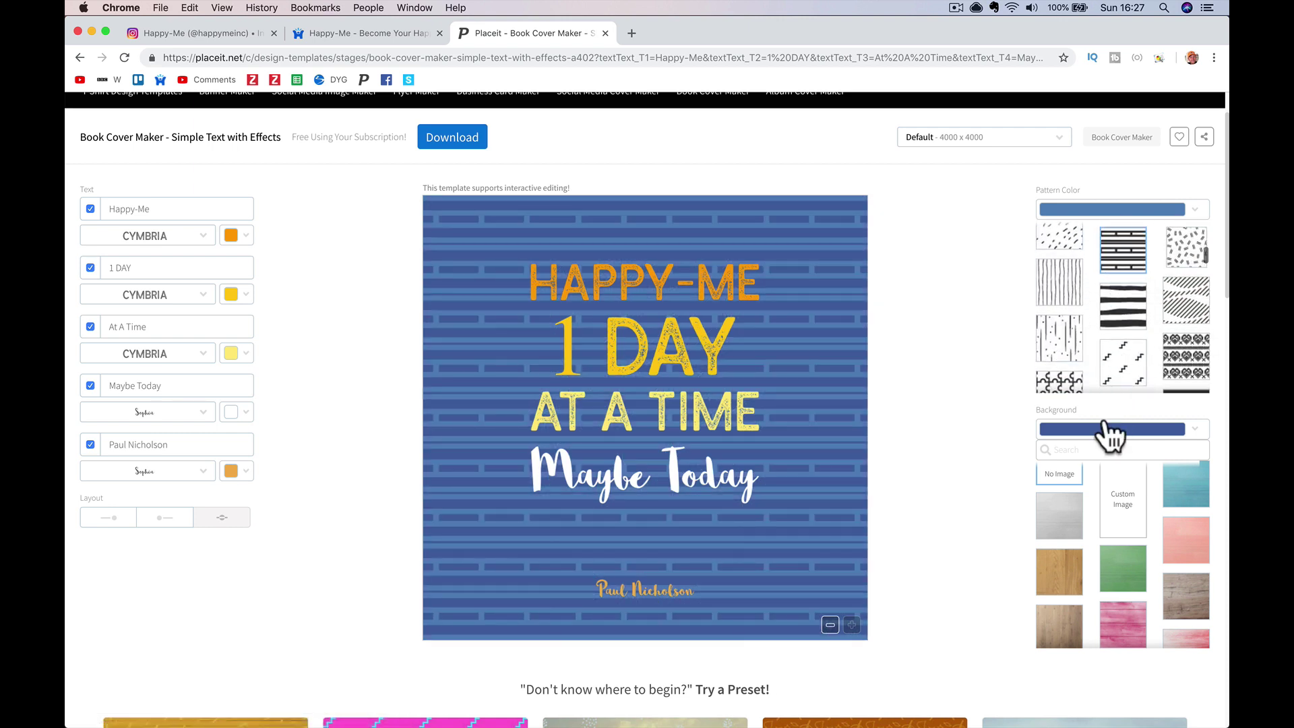
Try teal, green and wood backgrounds before settling on the pink background
click(1107, 431)
click(970, 502)
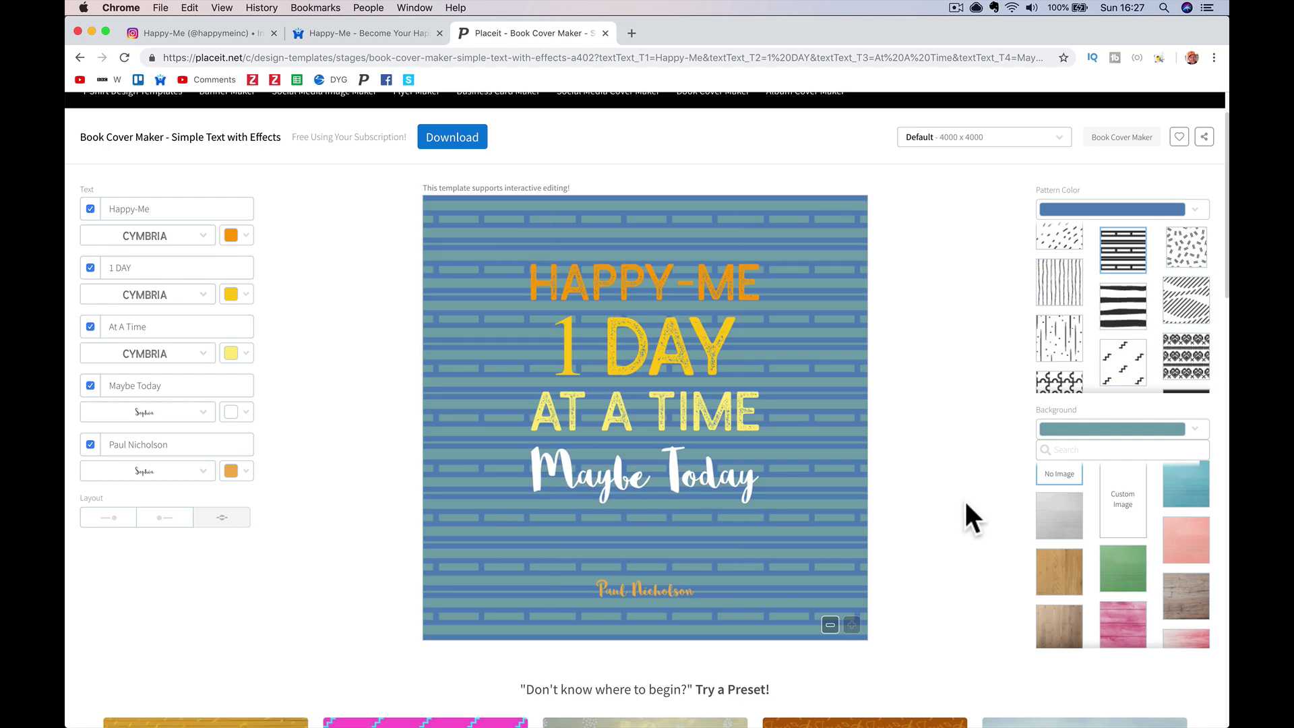
click(1111, 566)
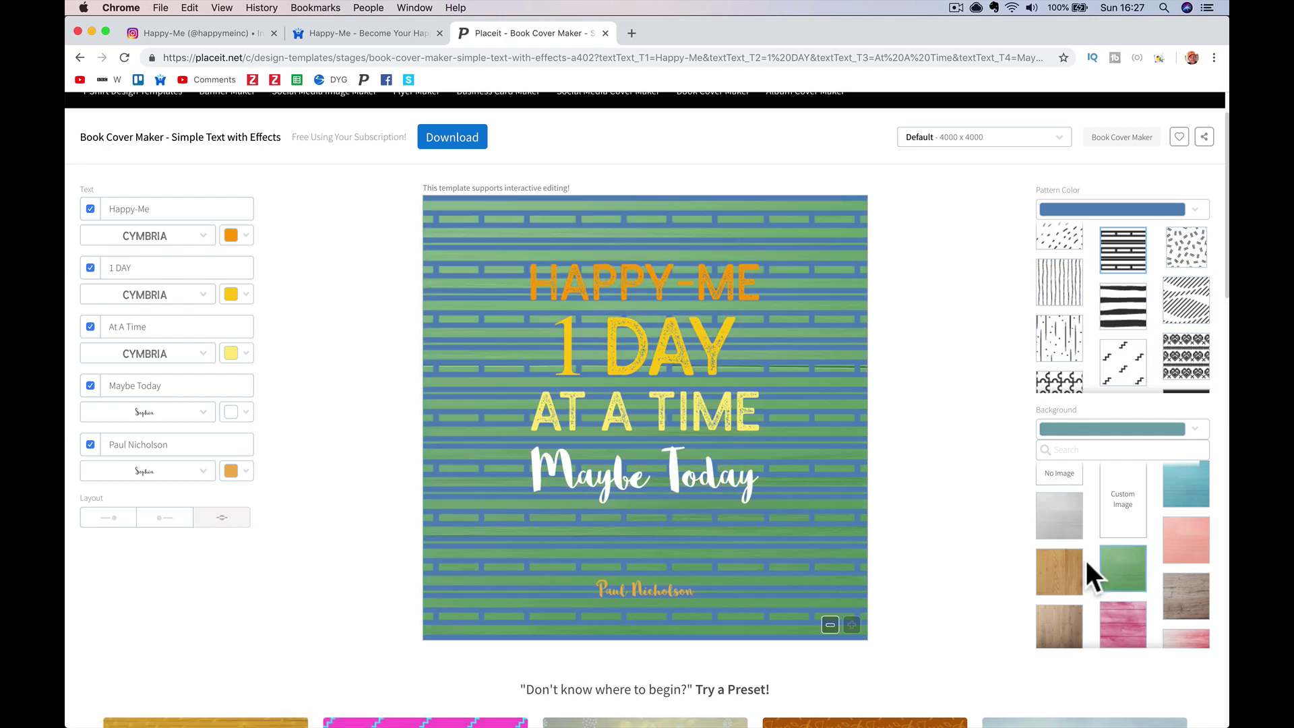
click(1061, 571)
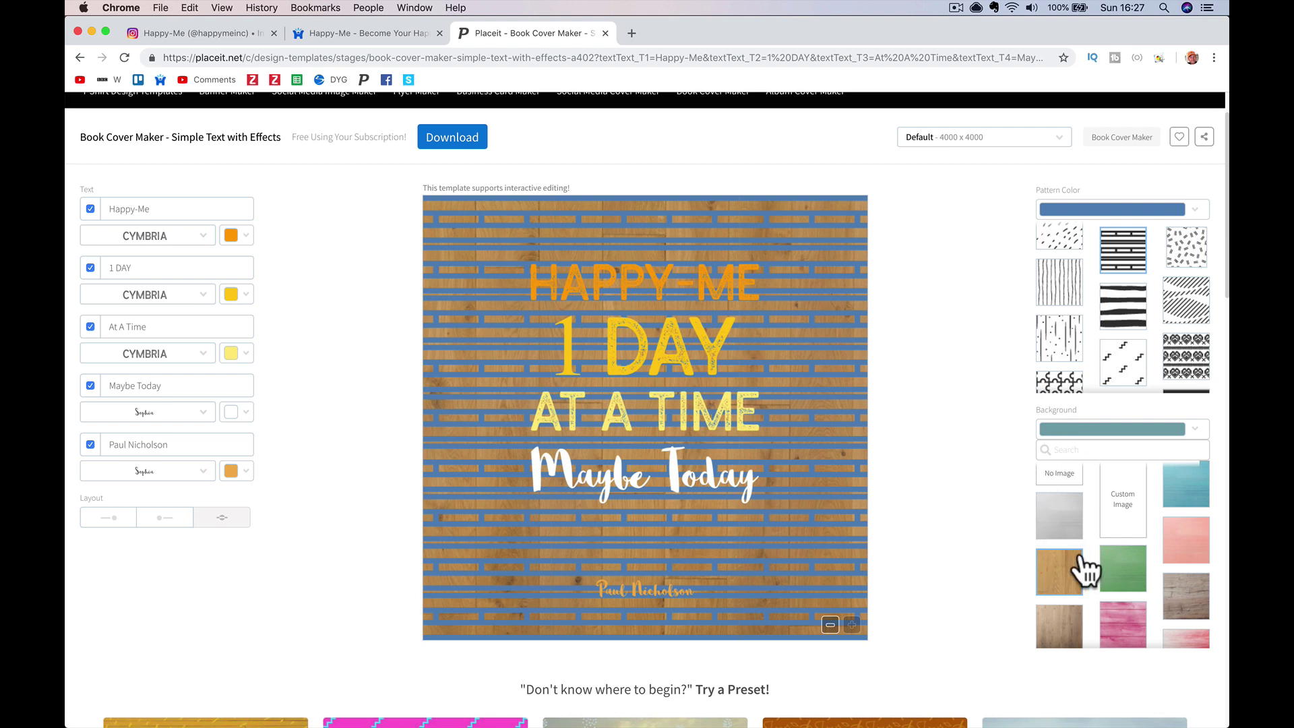
click(1186, 545)
click(1119, 432)
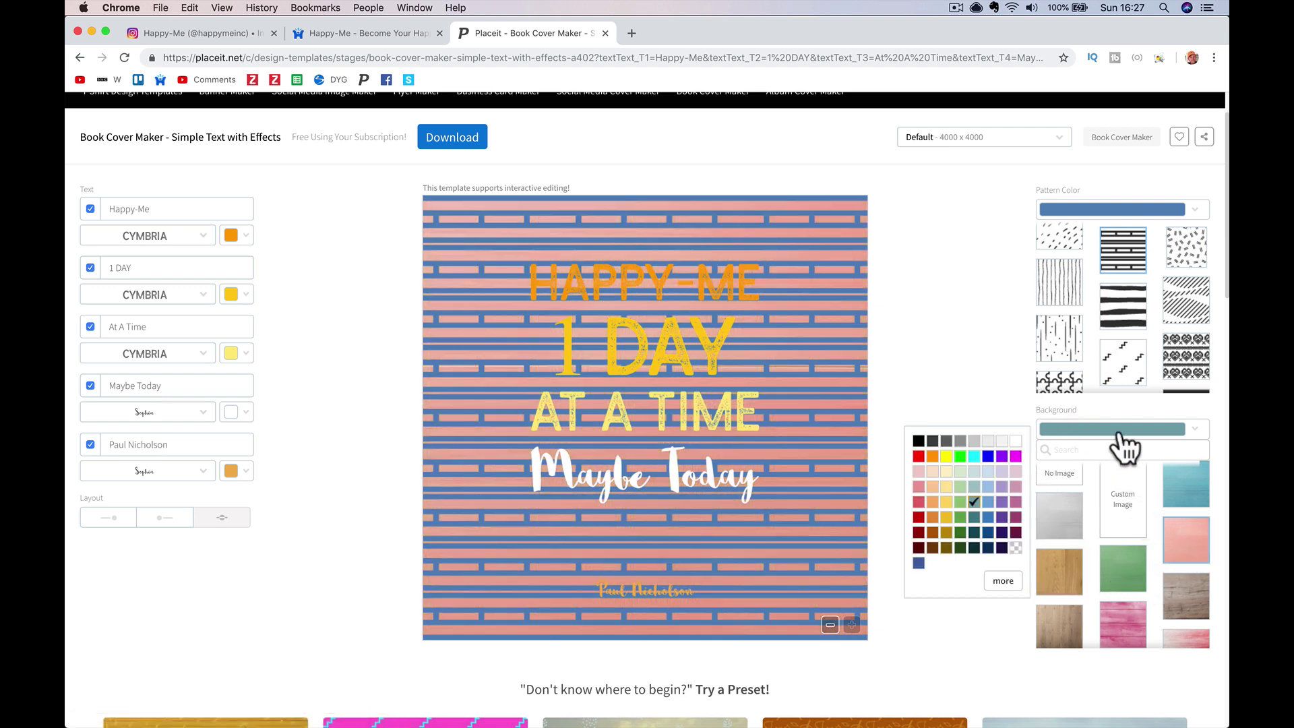
click(977, 505)
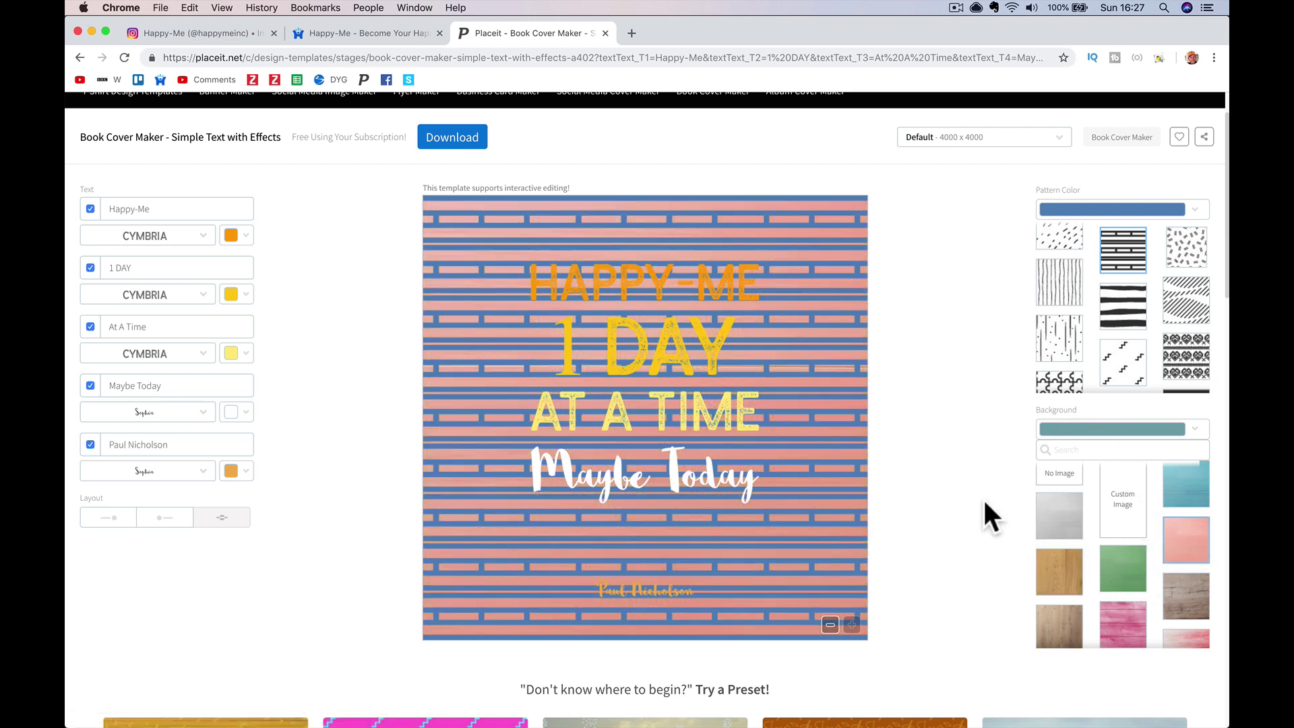
scroll(985, 501, up, 2)
scroll(985, 501, down, 5)
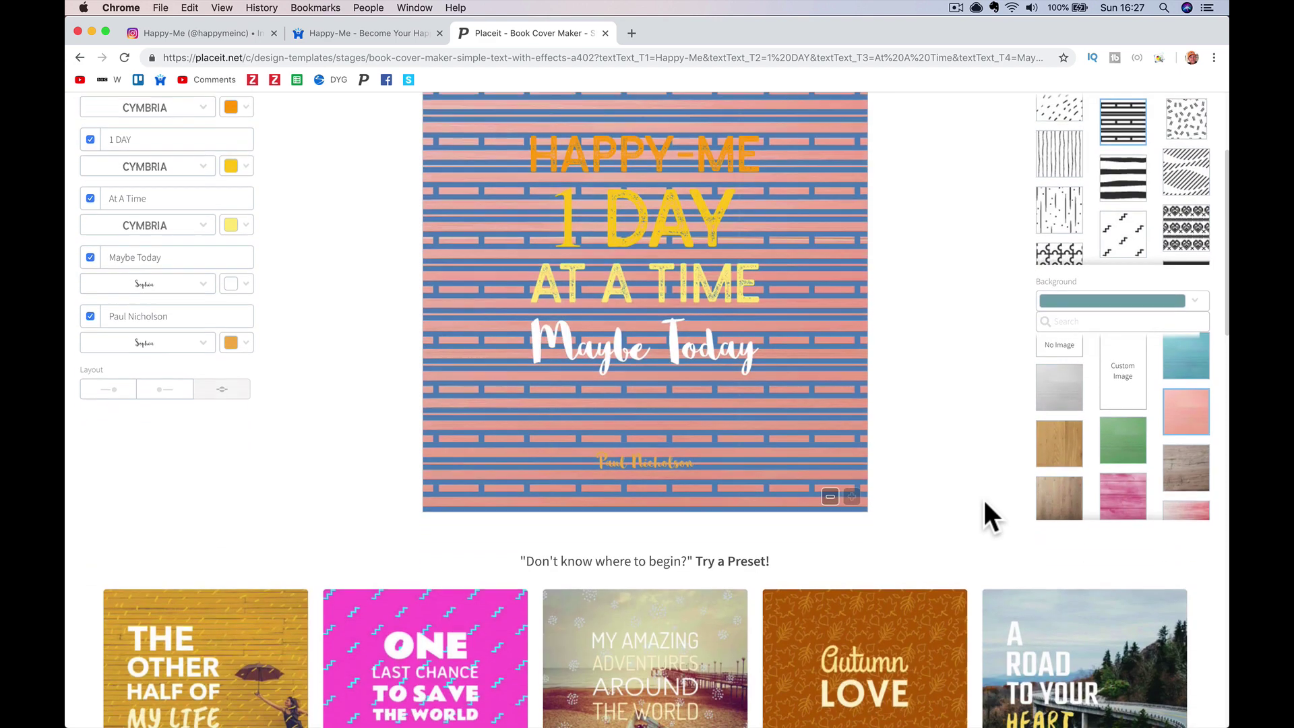
scroll(951, 485, up, 5)
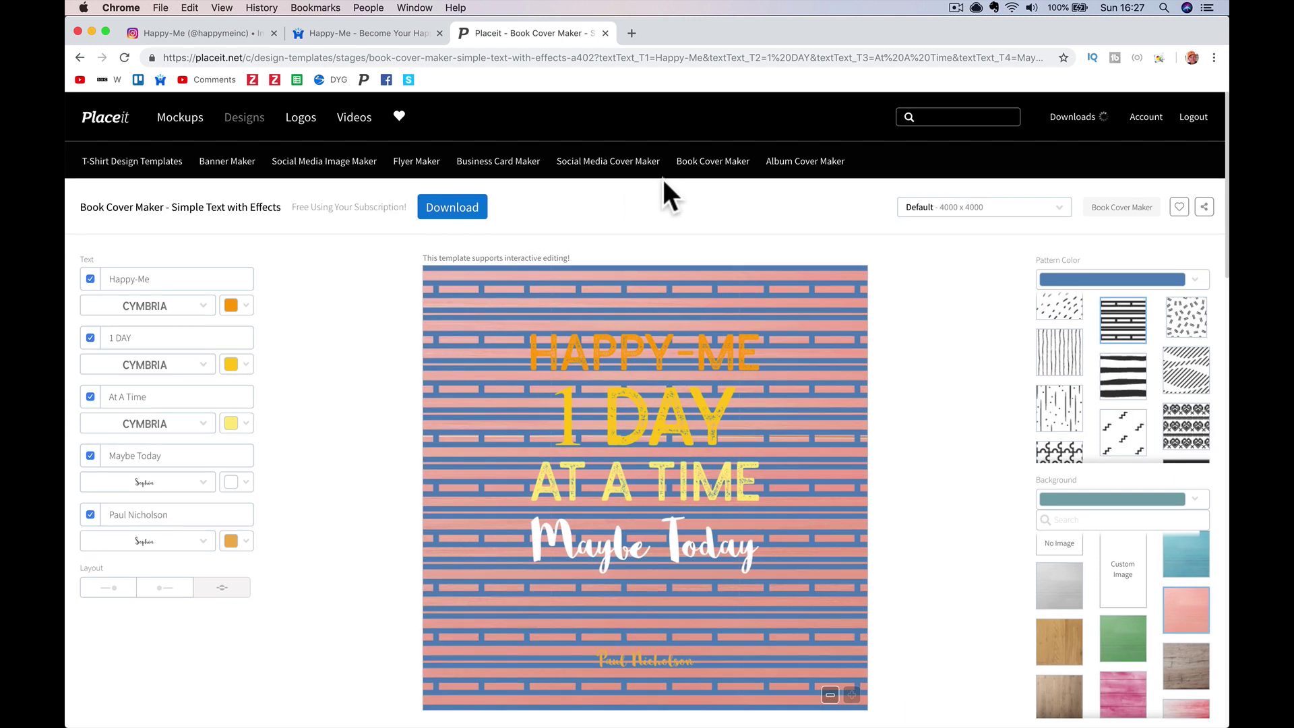
Go to the Designs gallery and scroll through its flyer, T-shirt and social media templates
click(199, 128)
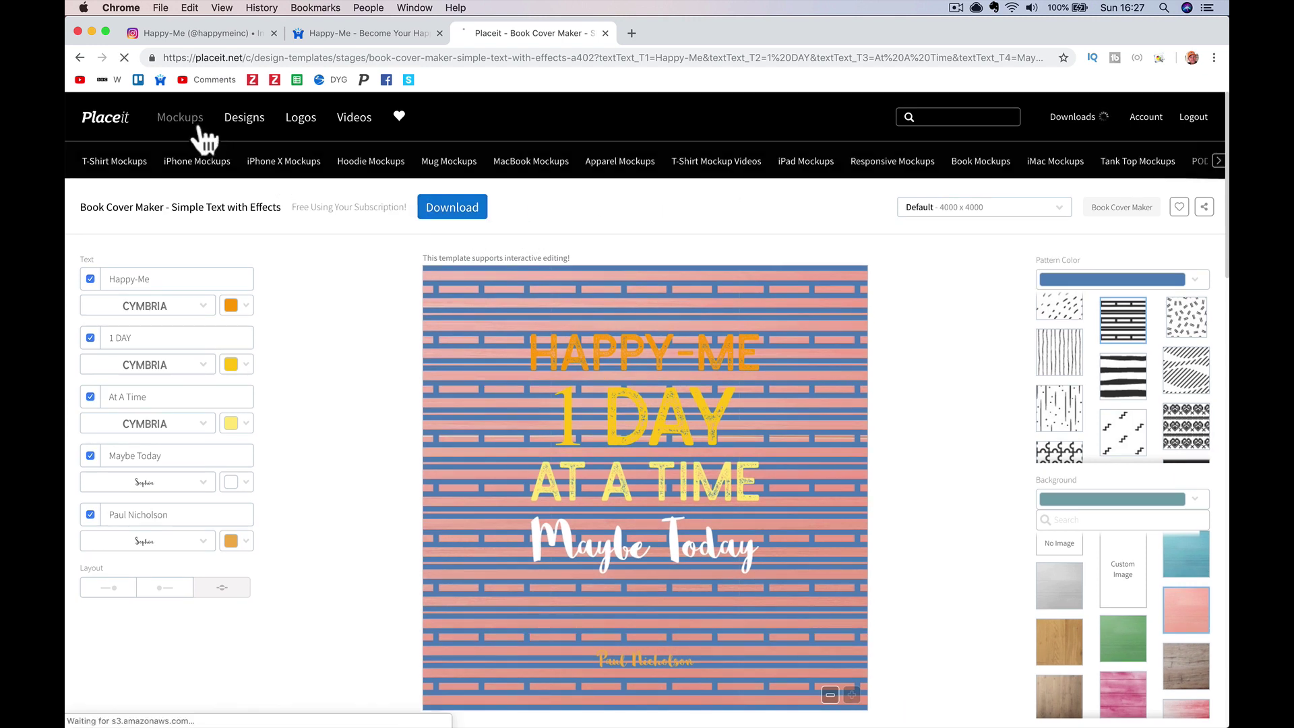
mouse_move(246, 133)
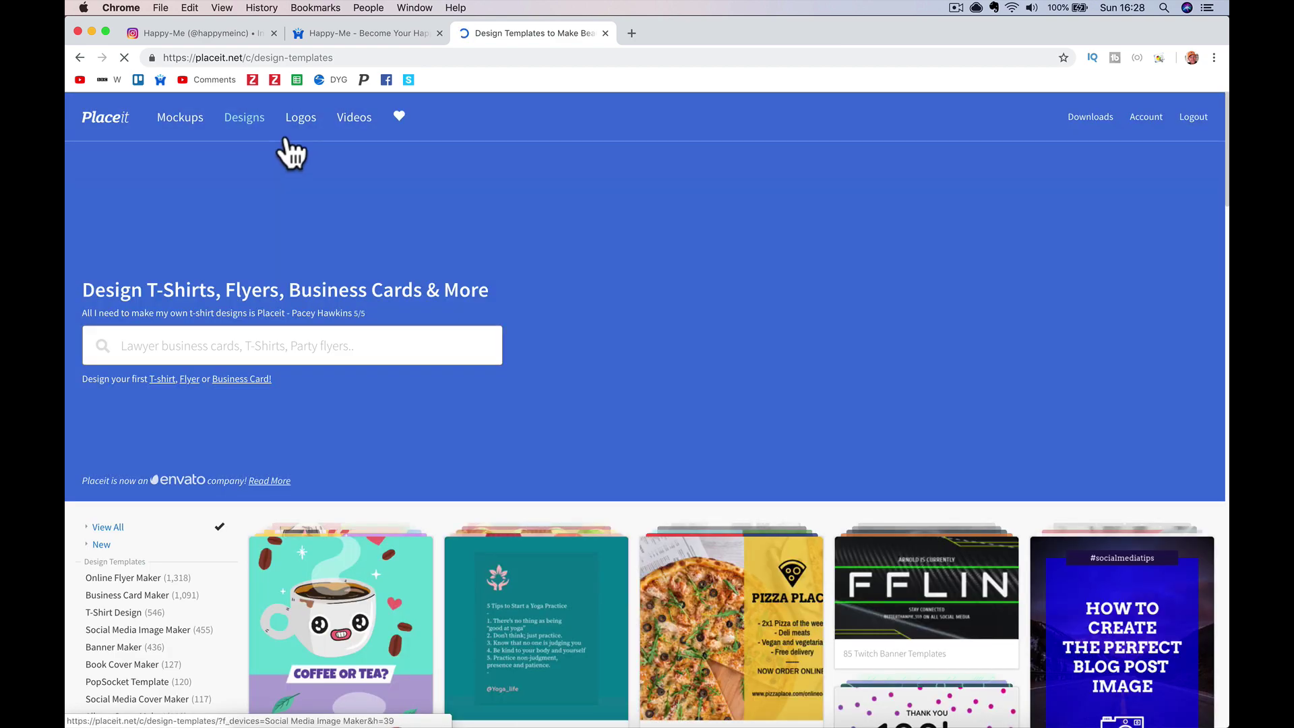
scroll(462, 563, down, 15)
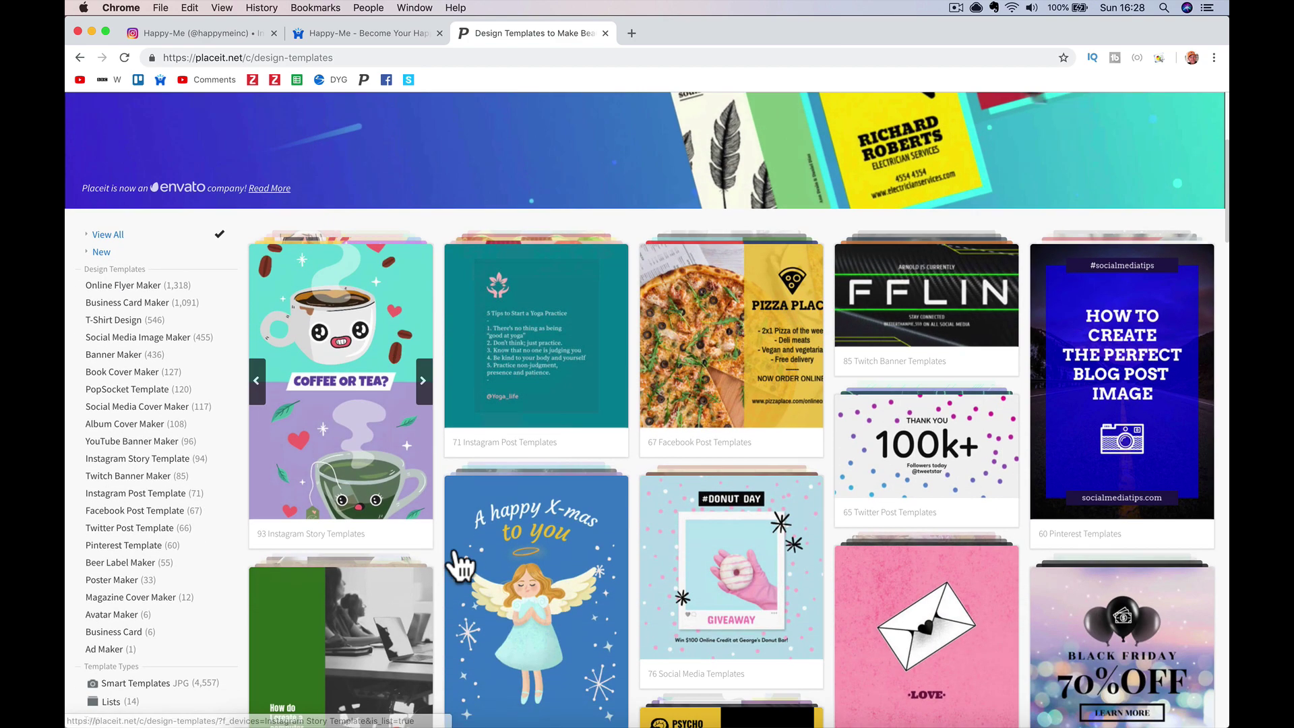
scroll(699, 476, down, 5)
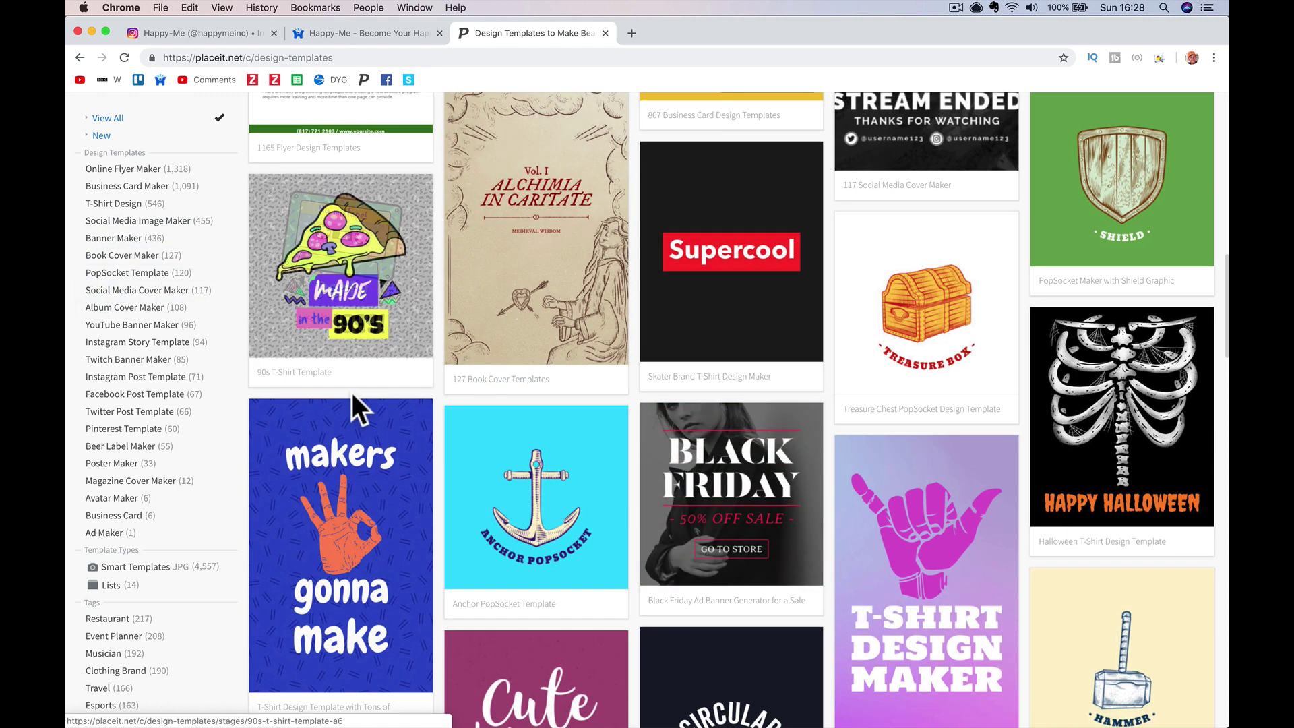
scroll(351, 392, down, 8)
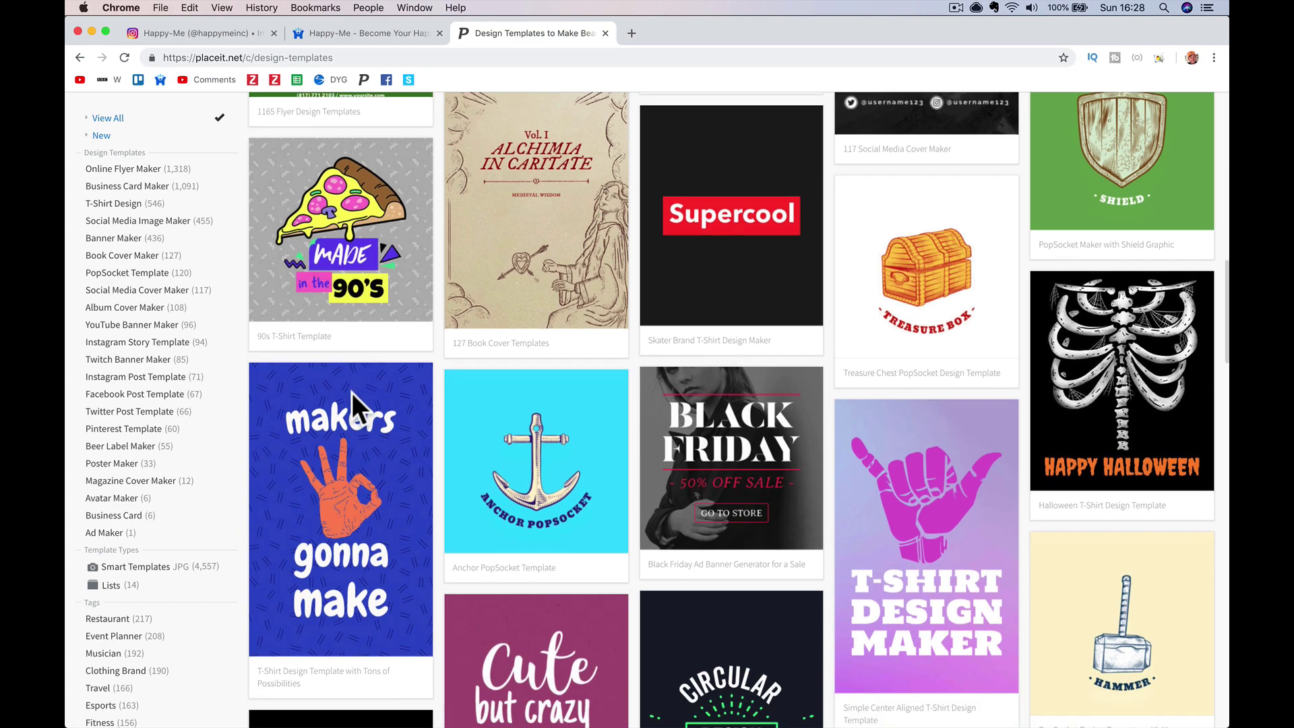
scroll(355, 408, up, 12)
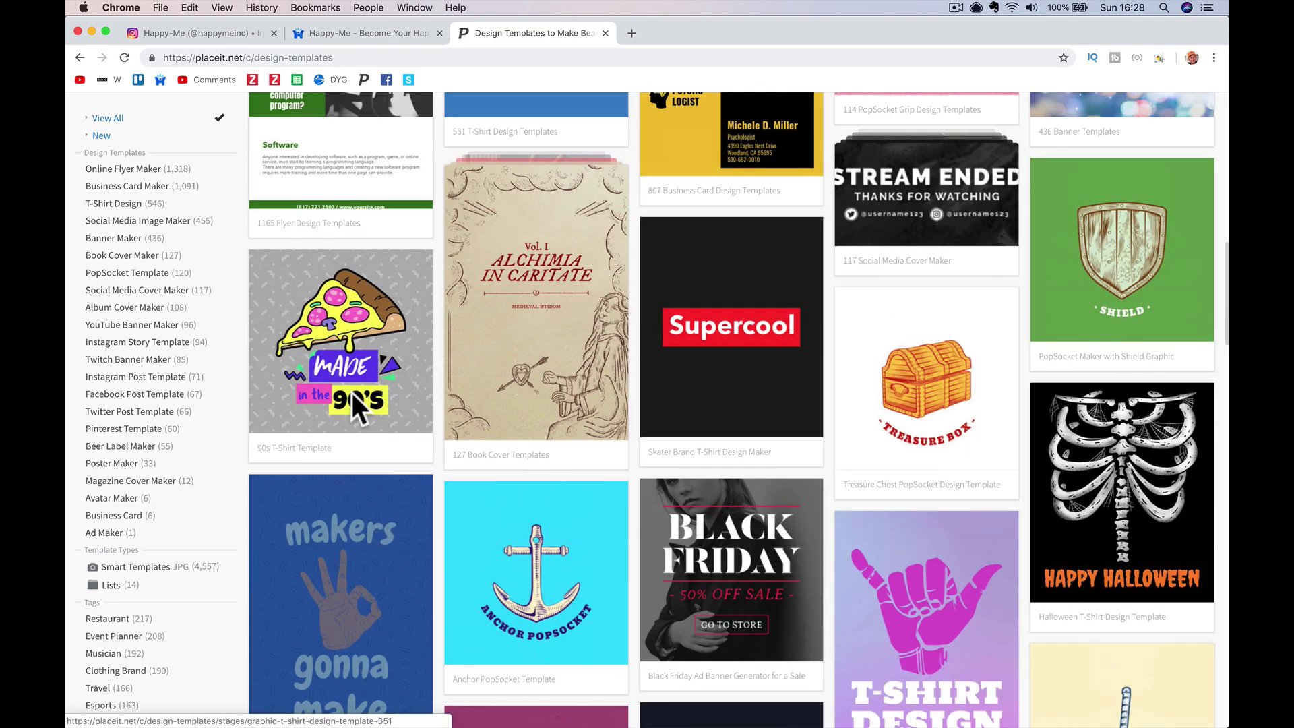
scroll(667, 624, down, 9)
scroll(714, 634, down, 15)
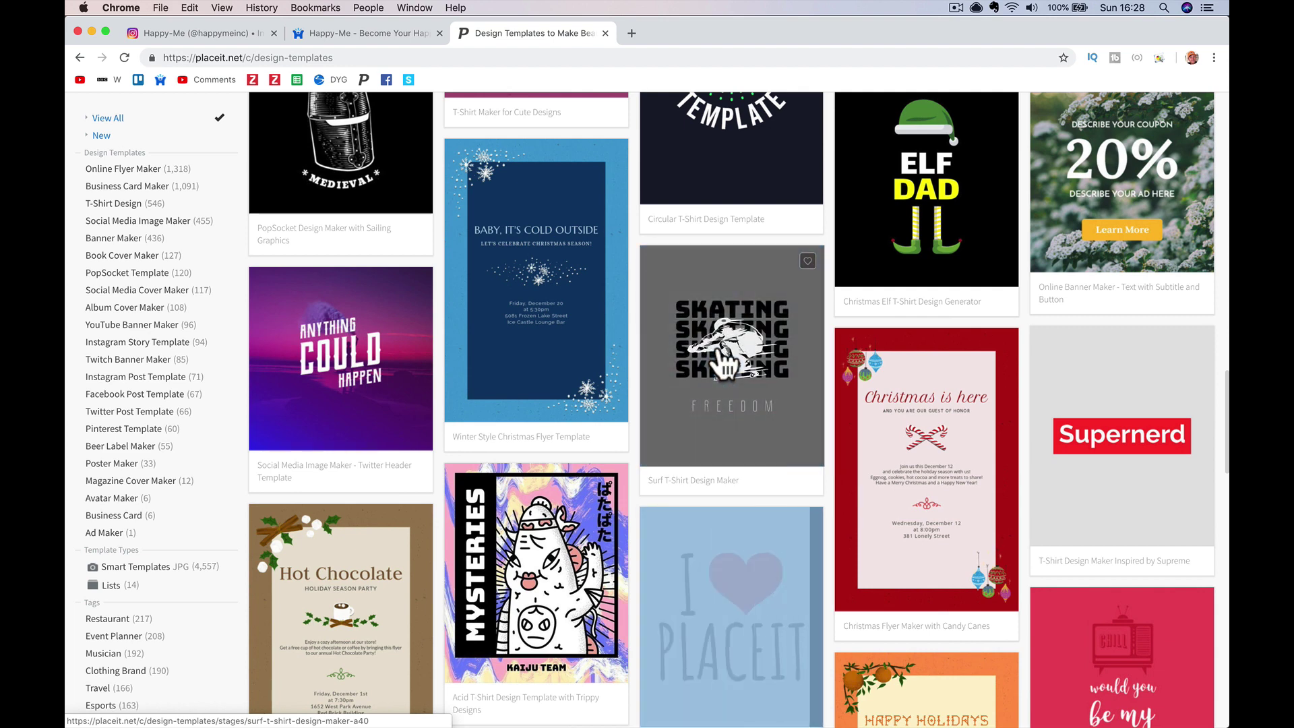
Open the Surf T-Shirt Design Maker showing the SURFING LIFE STYLE design
click(672, 399)
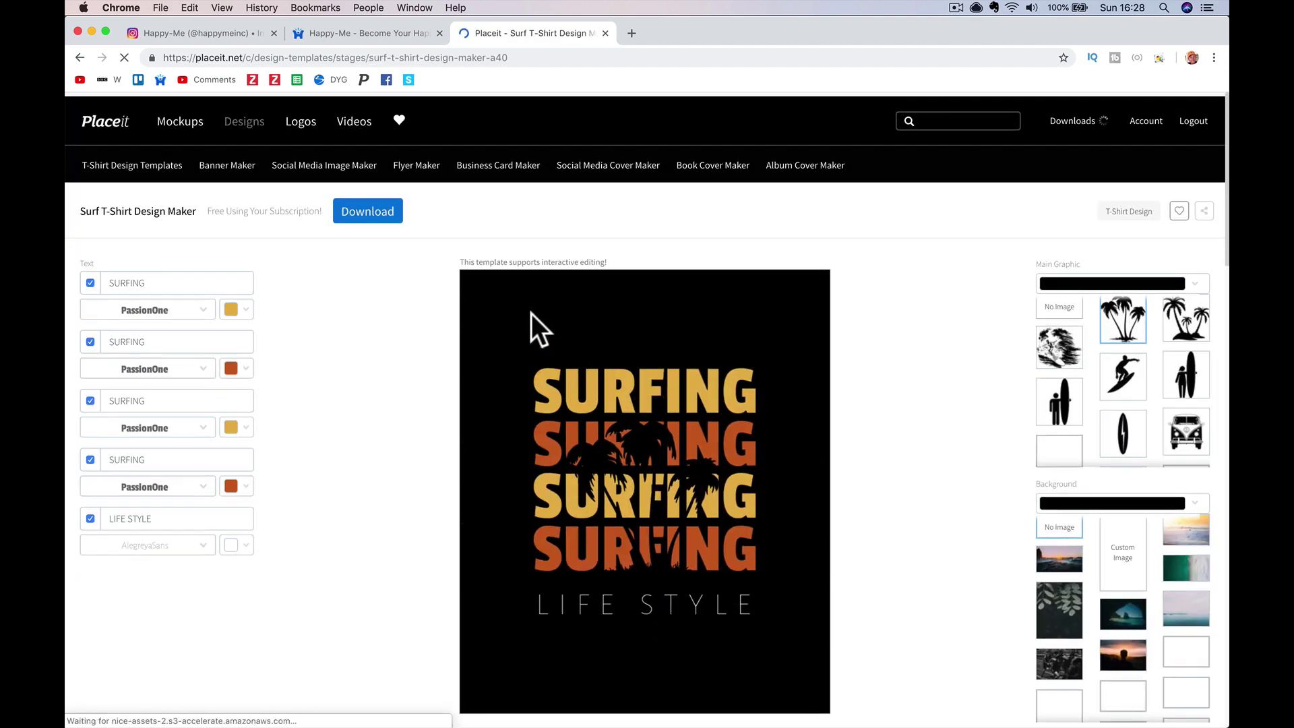
mouse_move(202, 124)
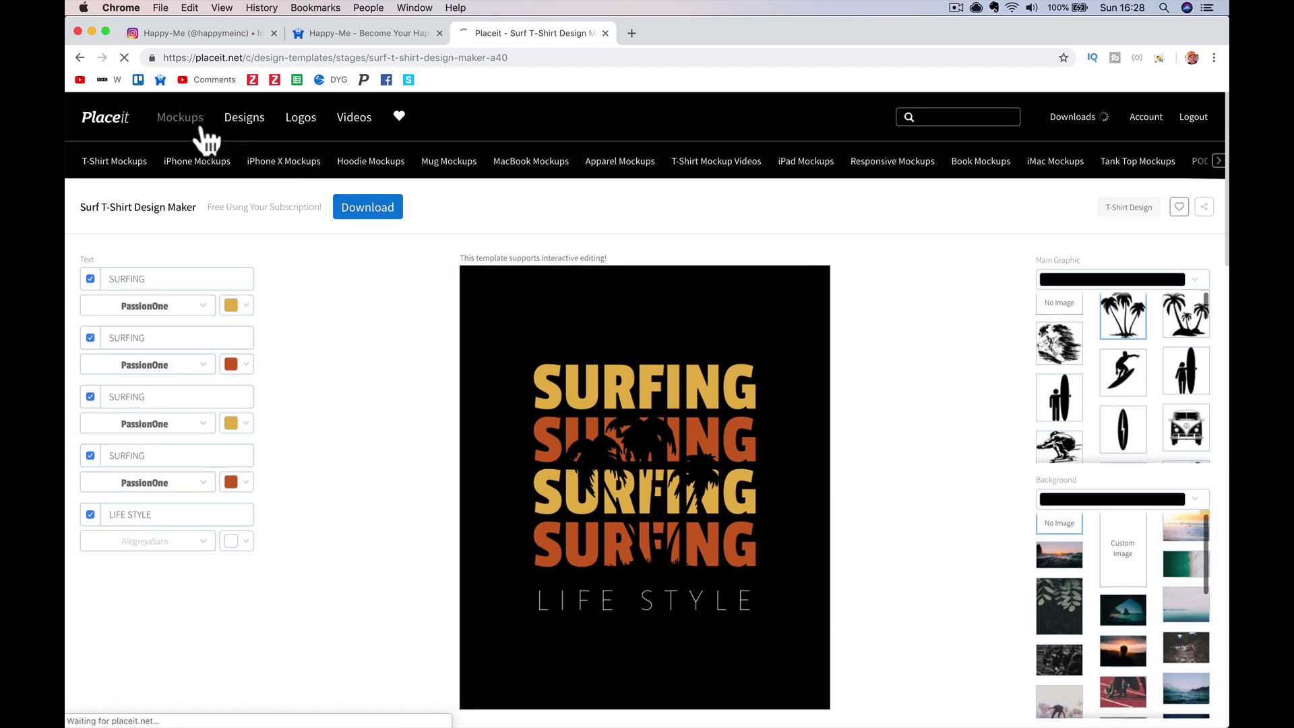
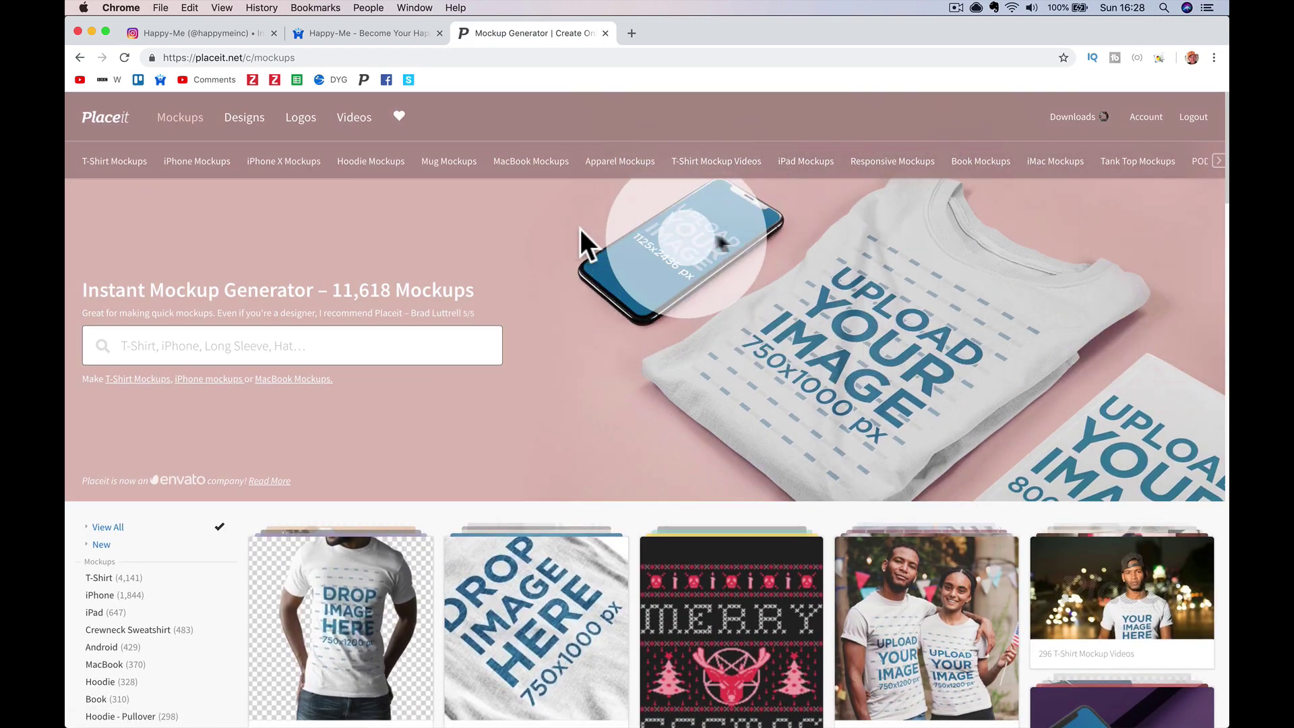
Filter the Placeit catalogue to Book Mockups and browse the results
click(981, 164)
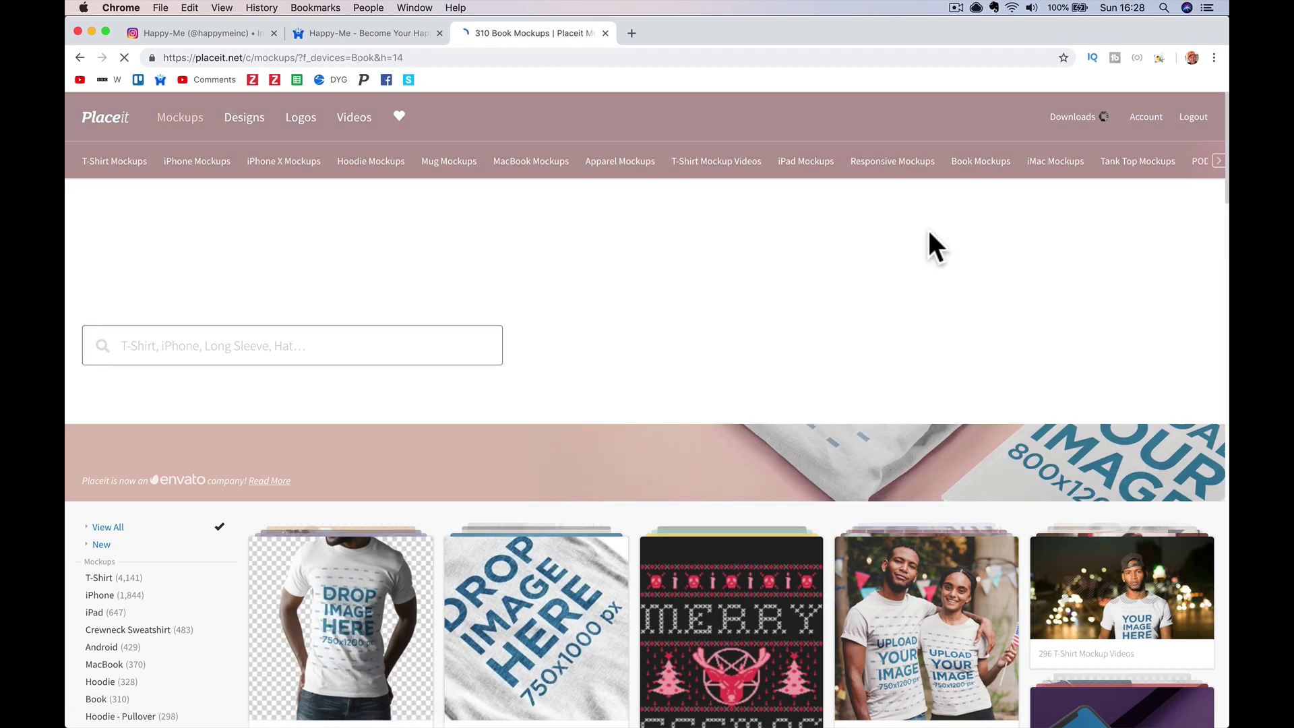
scroll(929, 233, down, 5)
scroll(927, 227, down, 8)
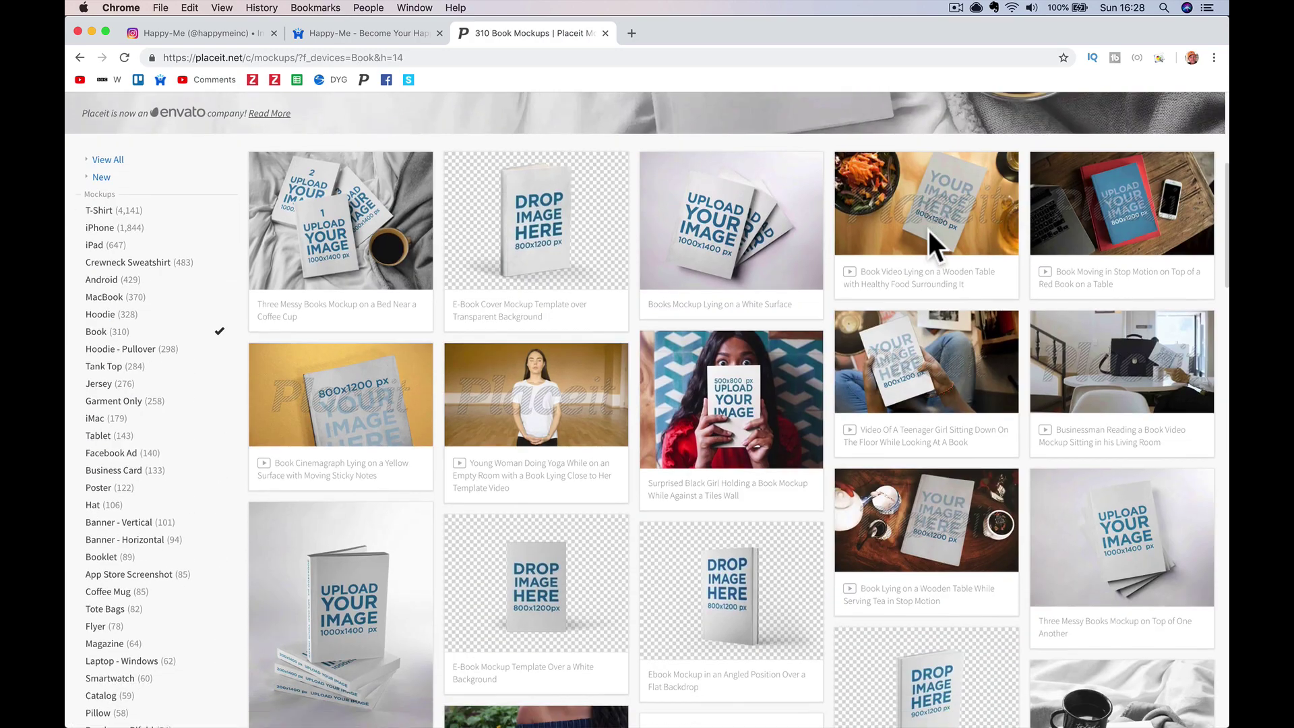
scroll(927, 228, down, 20)
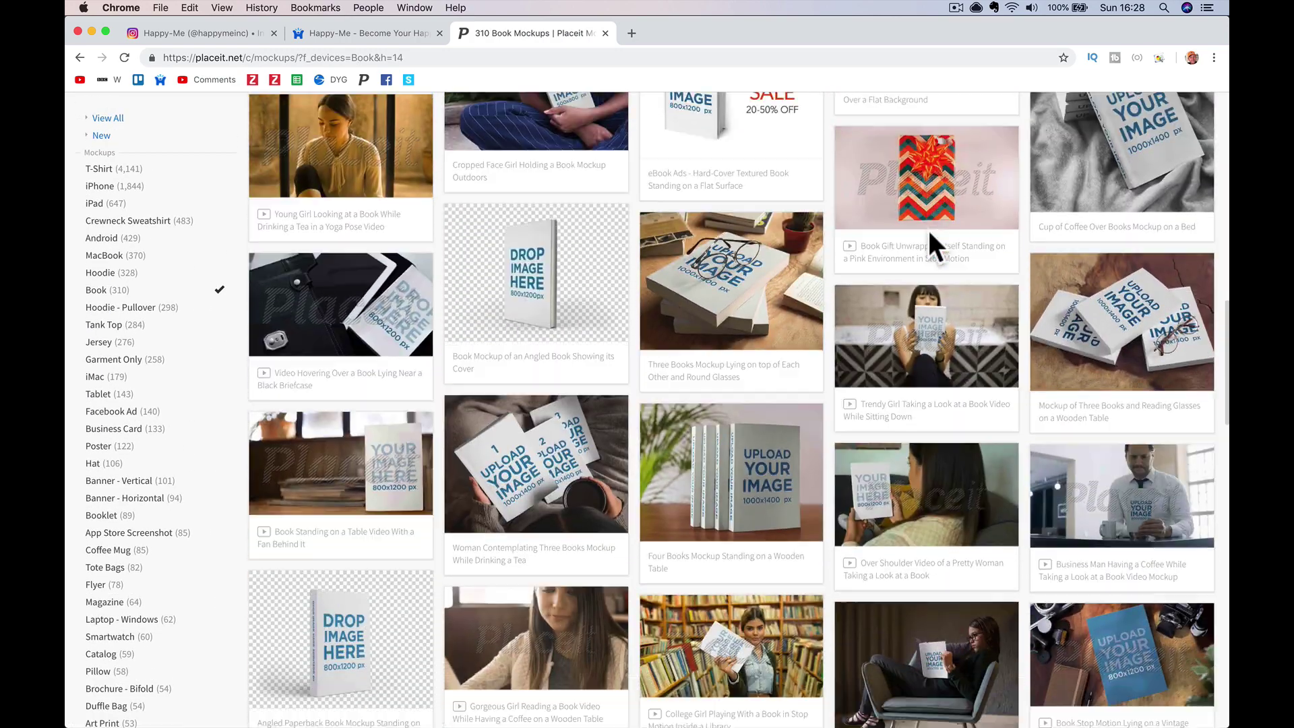
scroll(928, 229, down, 20)
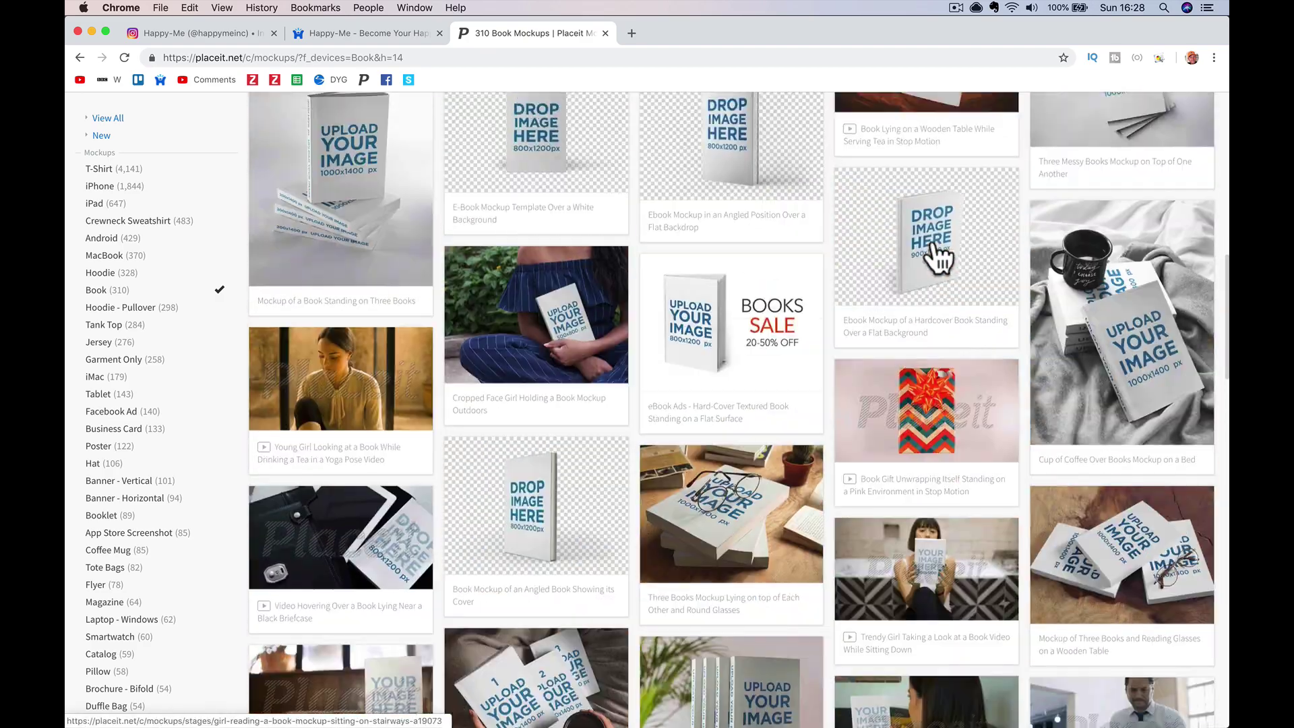
Open the 'Surprised Black Girl Holding a Book' mockup and switch to Instagram
click(932, 240)
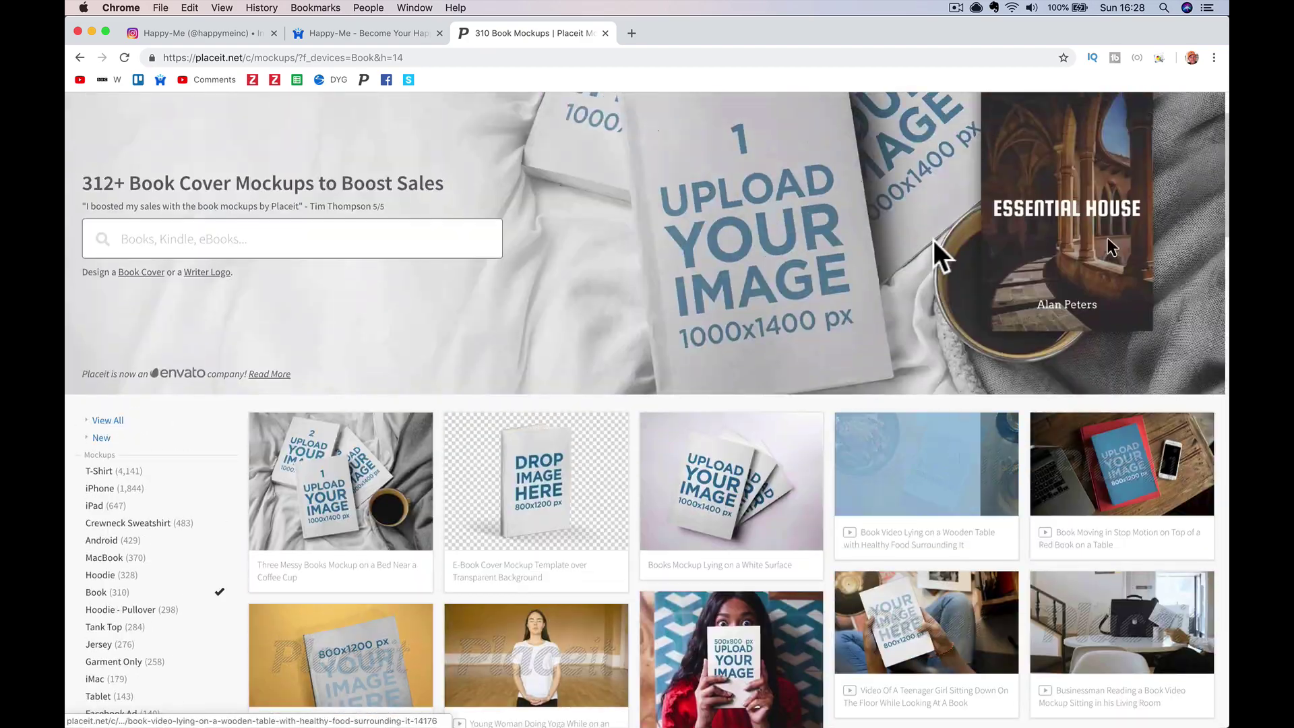
scroll(933, 254, down, 4)
click(682, 390)
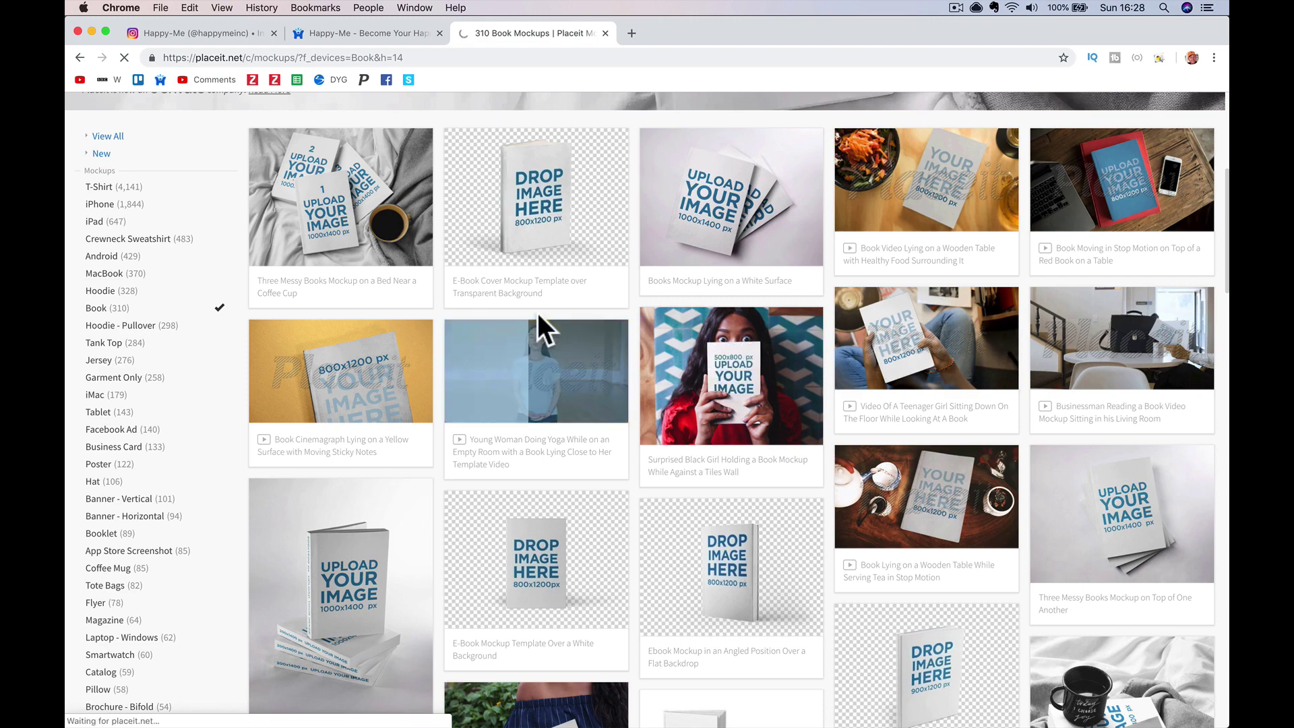
click(216, 33)
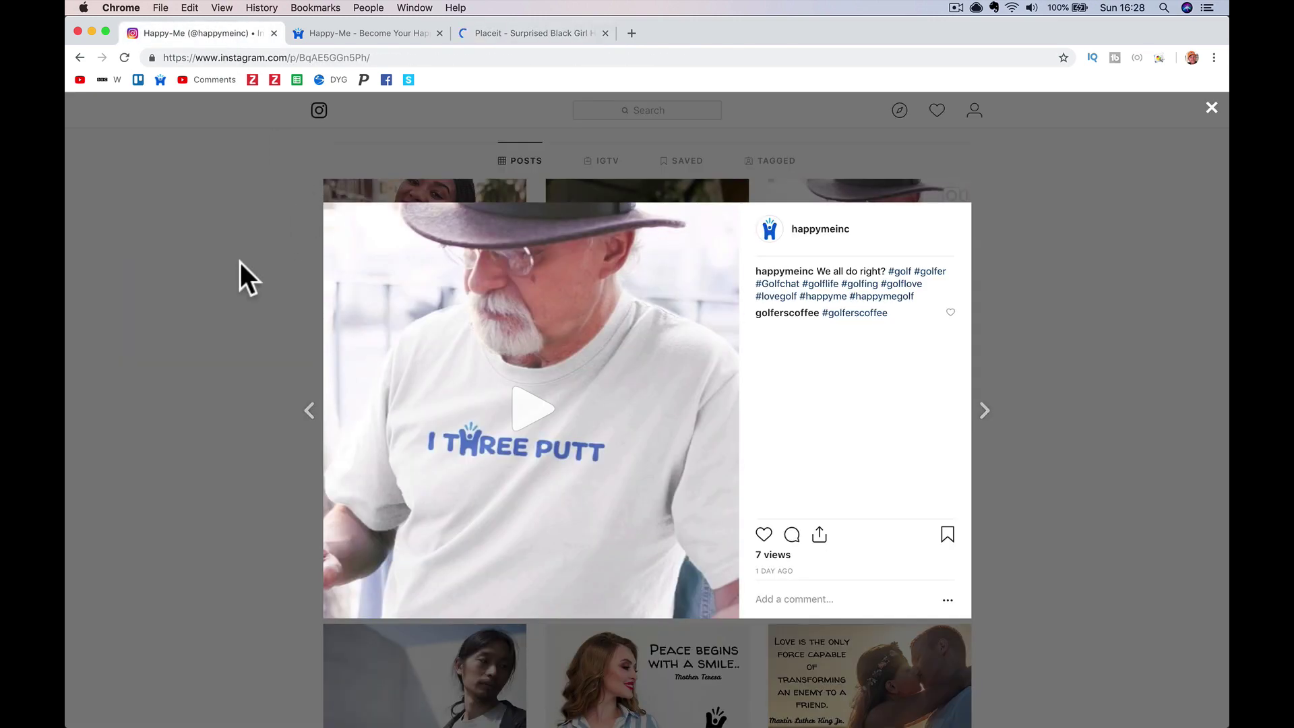
View the brand's Born to Succeed Instagram post, then return to the Placeit book mockup
click(1211, 111)
scroll(923, 310, down, 12)
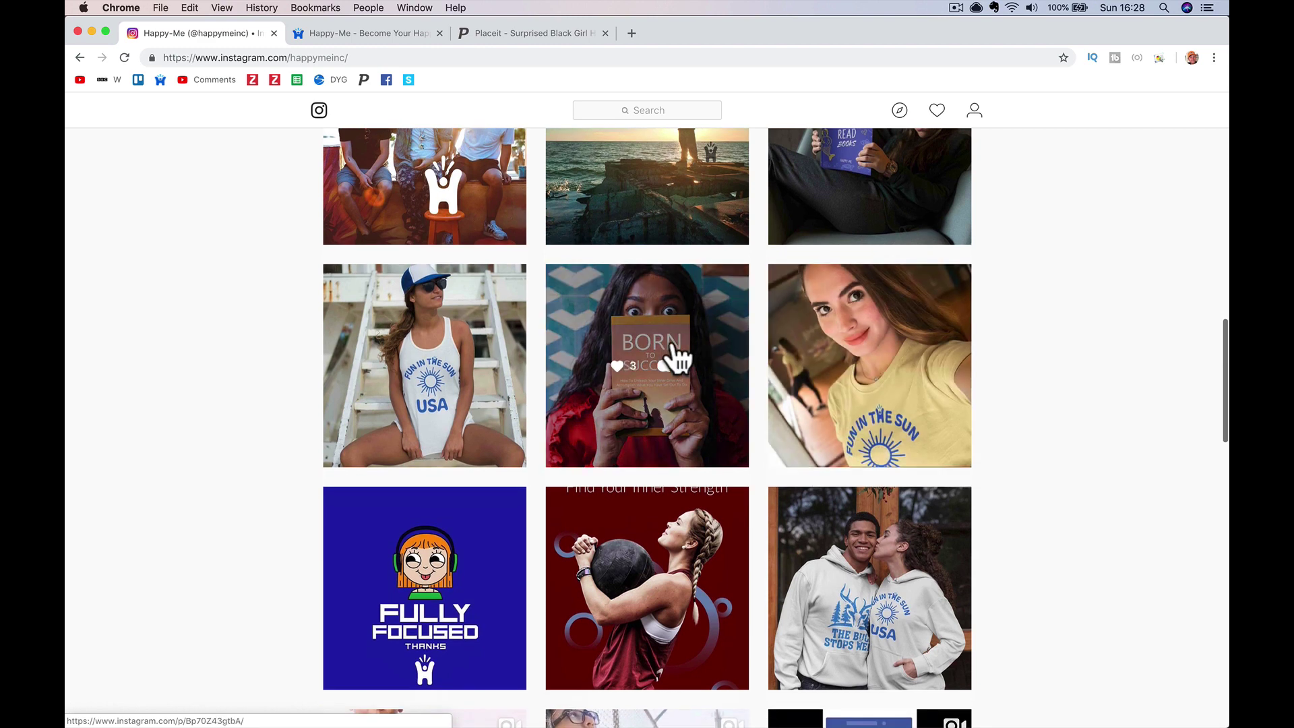
click(663, 341)
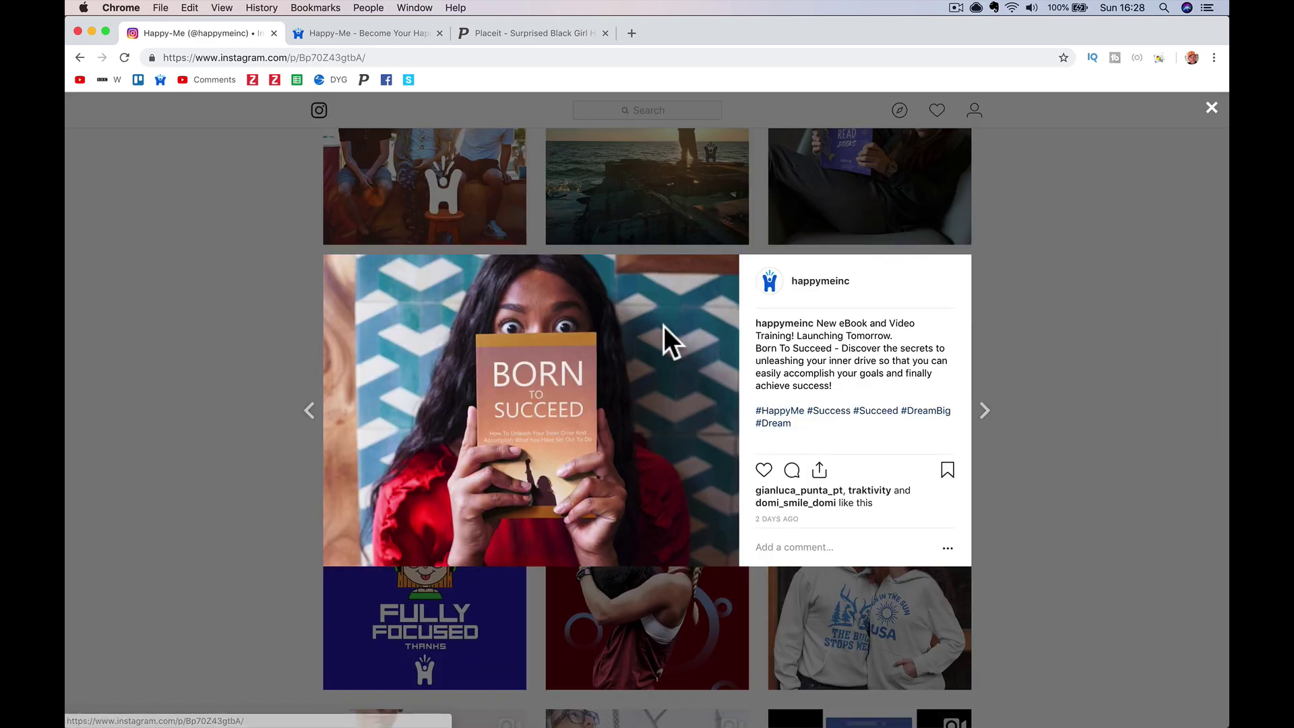
click(492, 31)
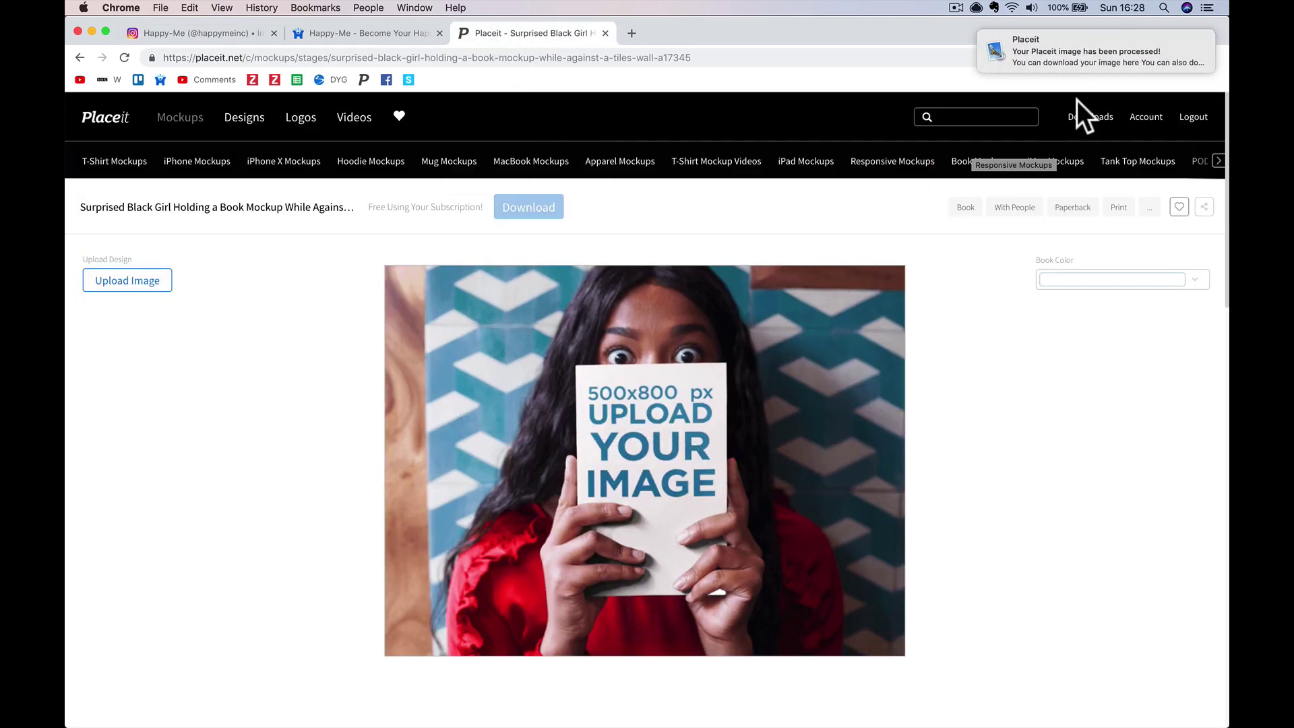
Download the processed Happy-Me 1 Day At A Time image from the Placeit notification email
click(1070, 64)
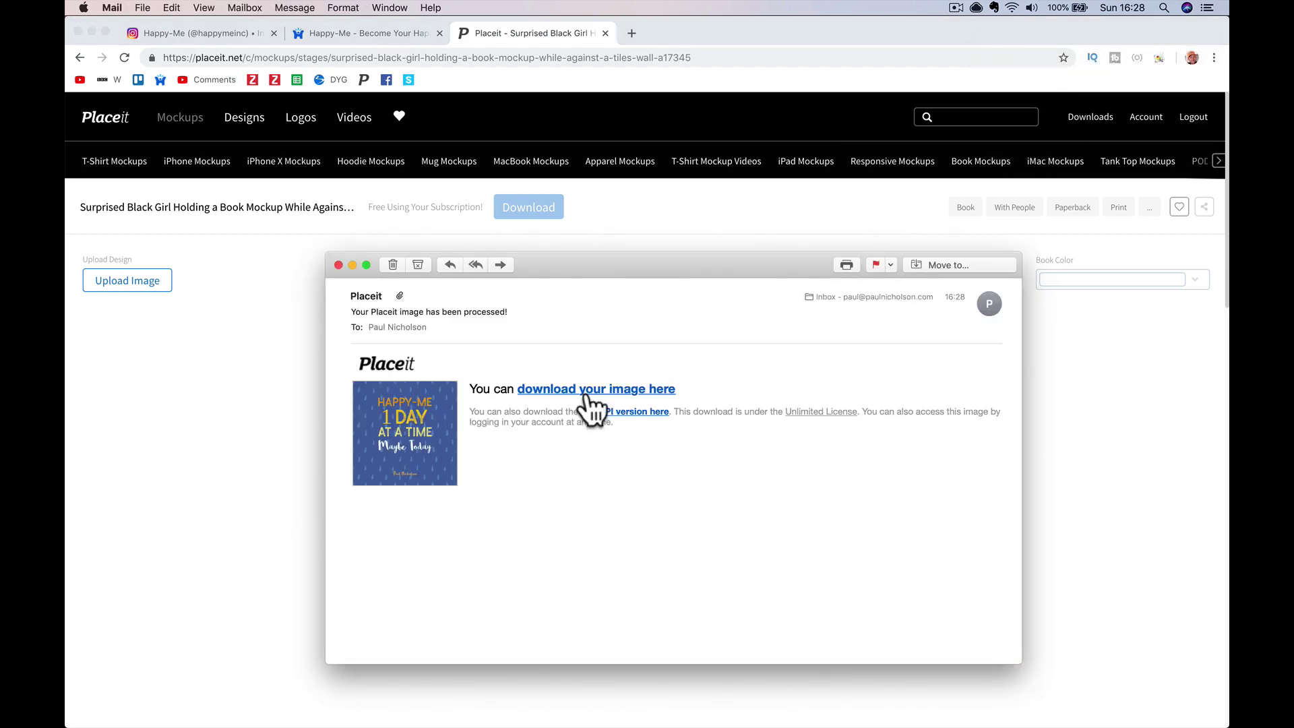
click(592, 398)
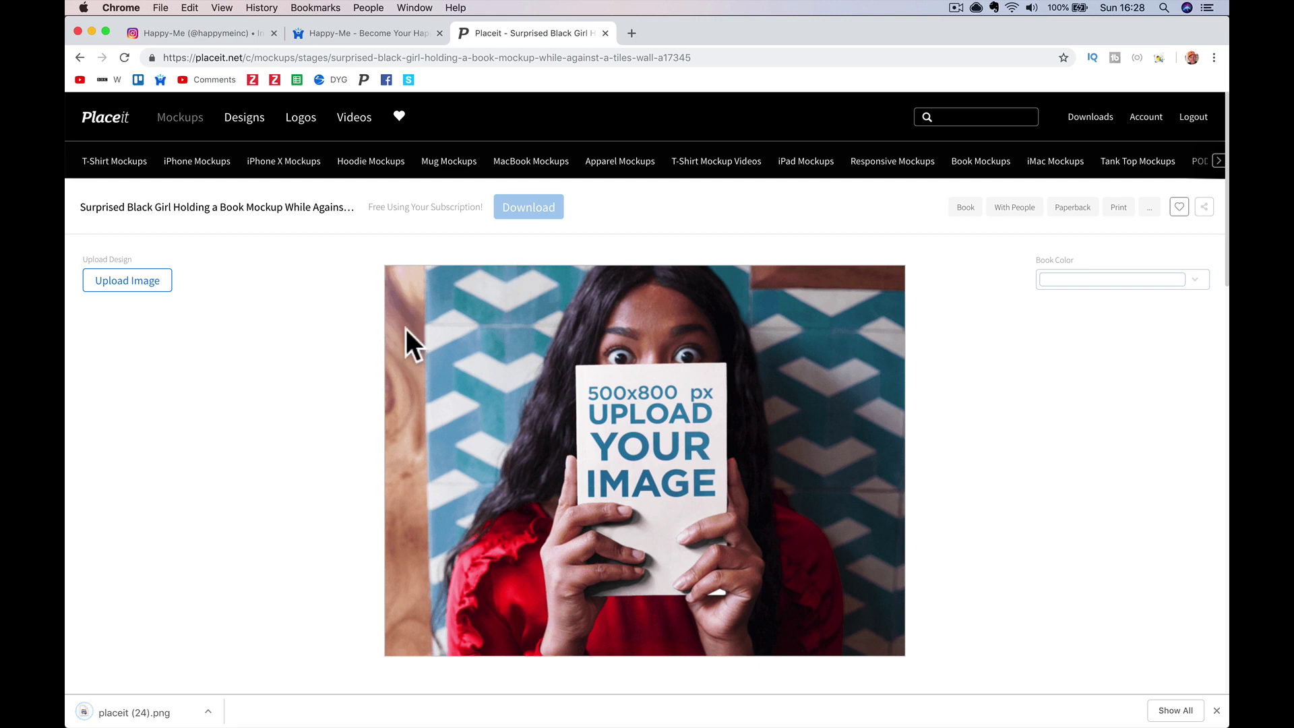
Upload the Happy-Me cover from Downloads, enlarge it to fill the book, and crop
click(137, 278)
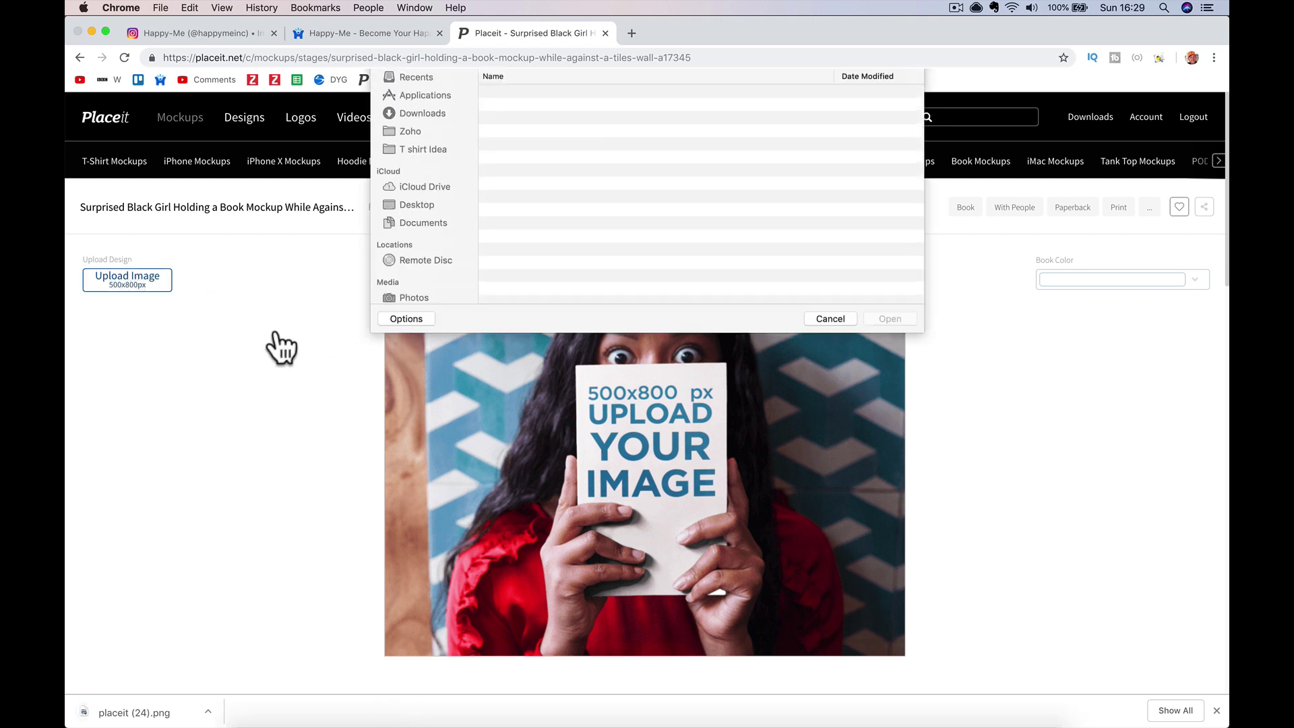
click(427, 158)
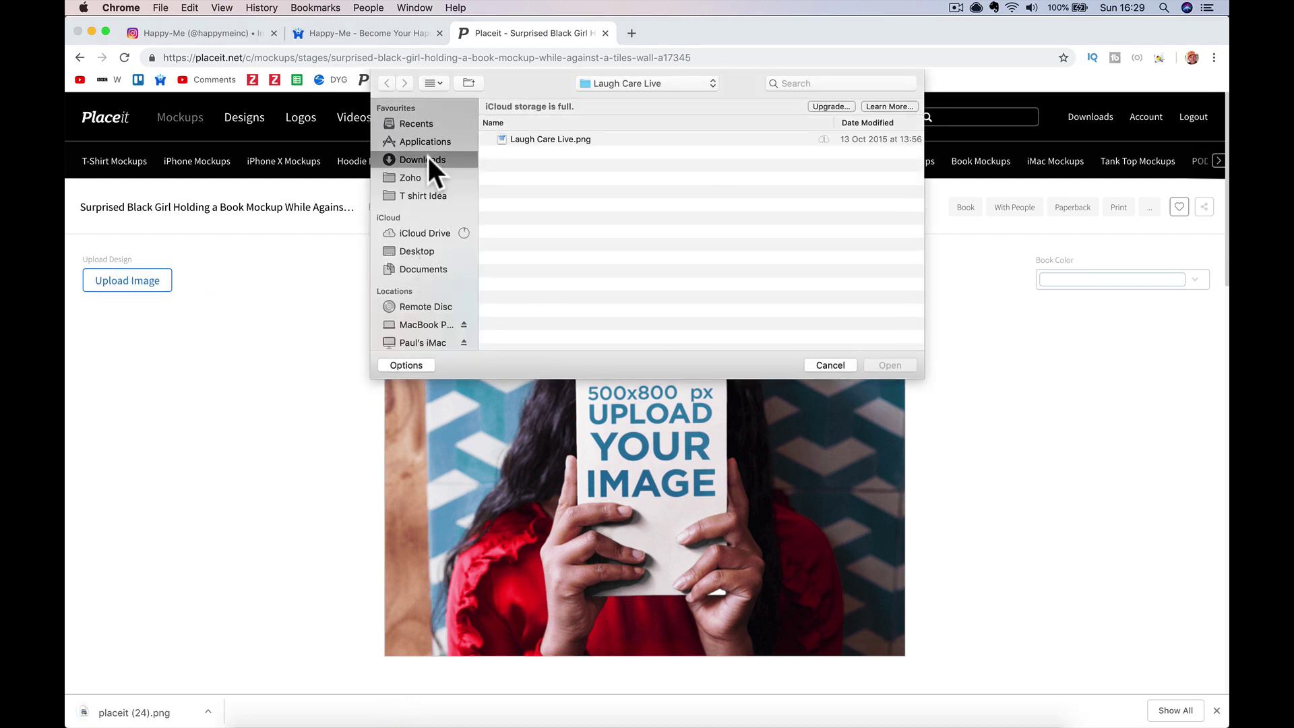
double_click(555, 124)
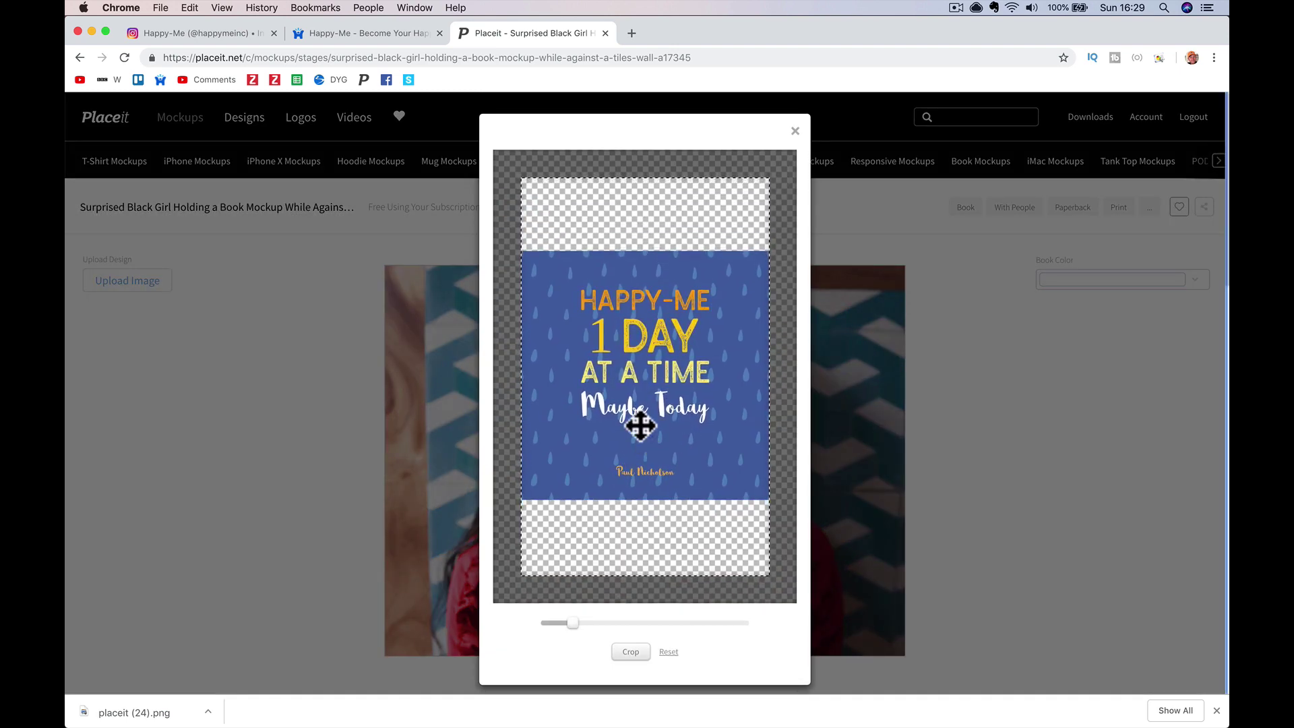
drag(572, 622, 600, 624)
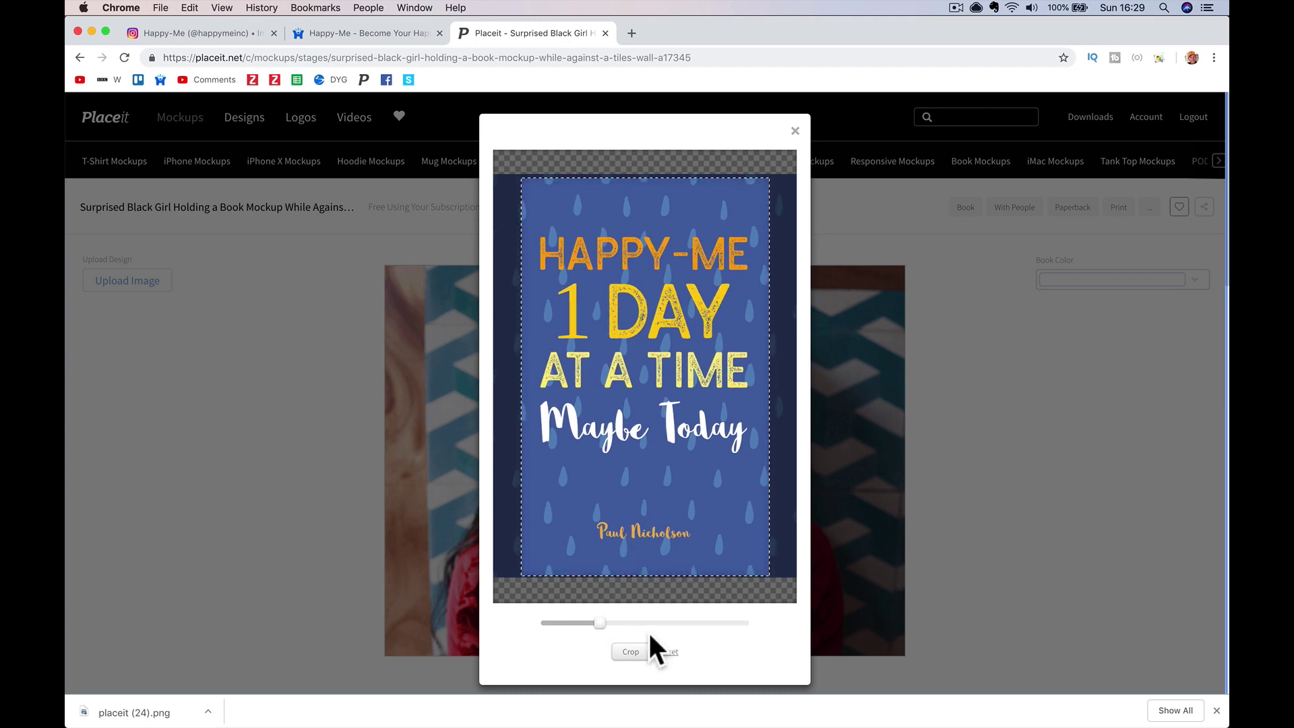
click(634, 651)
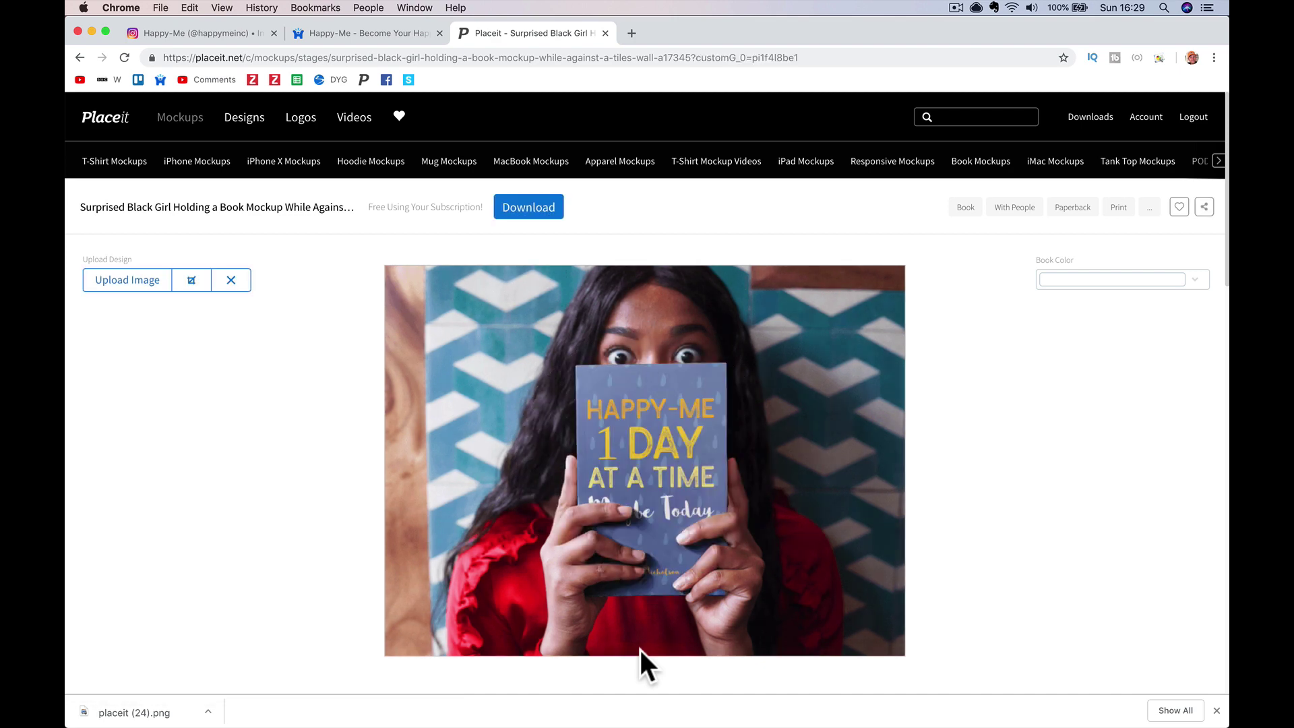
Request the free 1920x1440 PNG download of the surprised-girl book mockup
scroll(644, 625, down, 7)
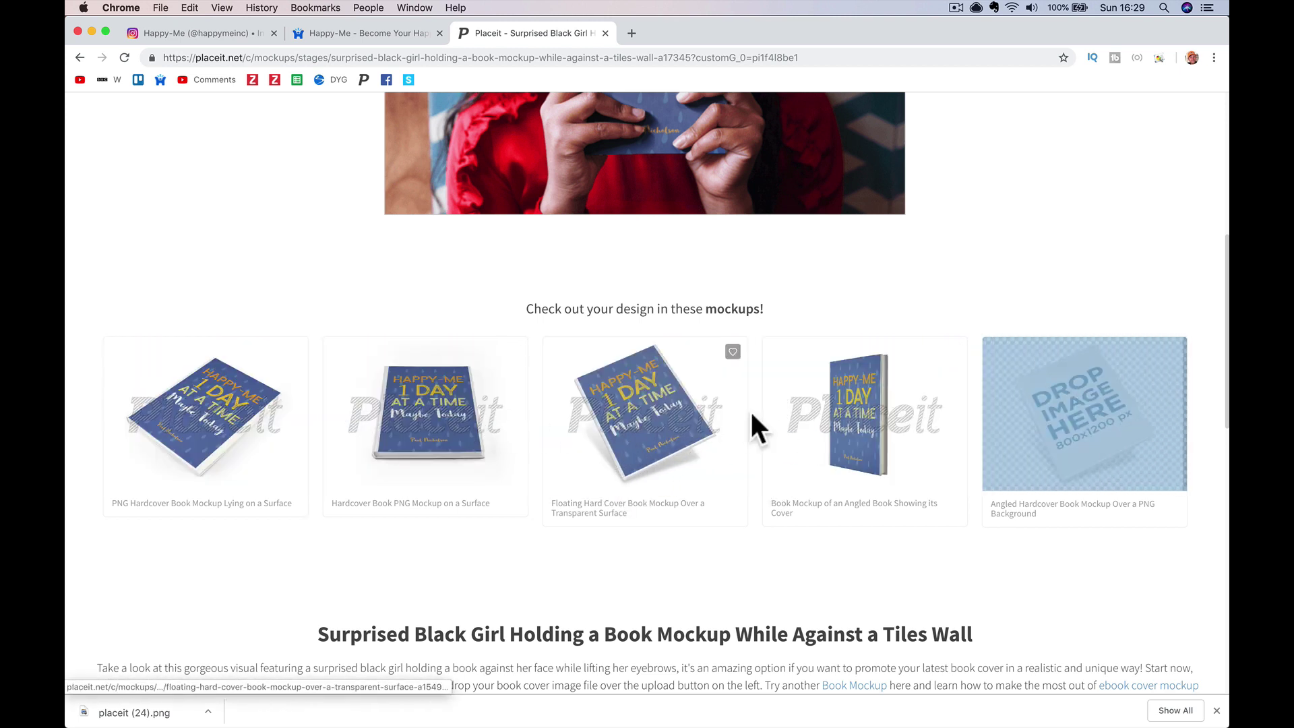
scroll(1050, 418, up, 5)
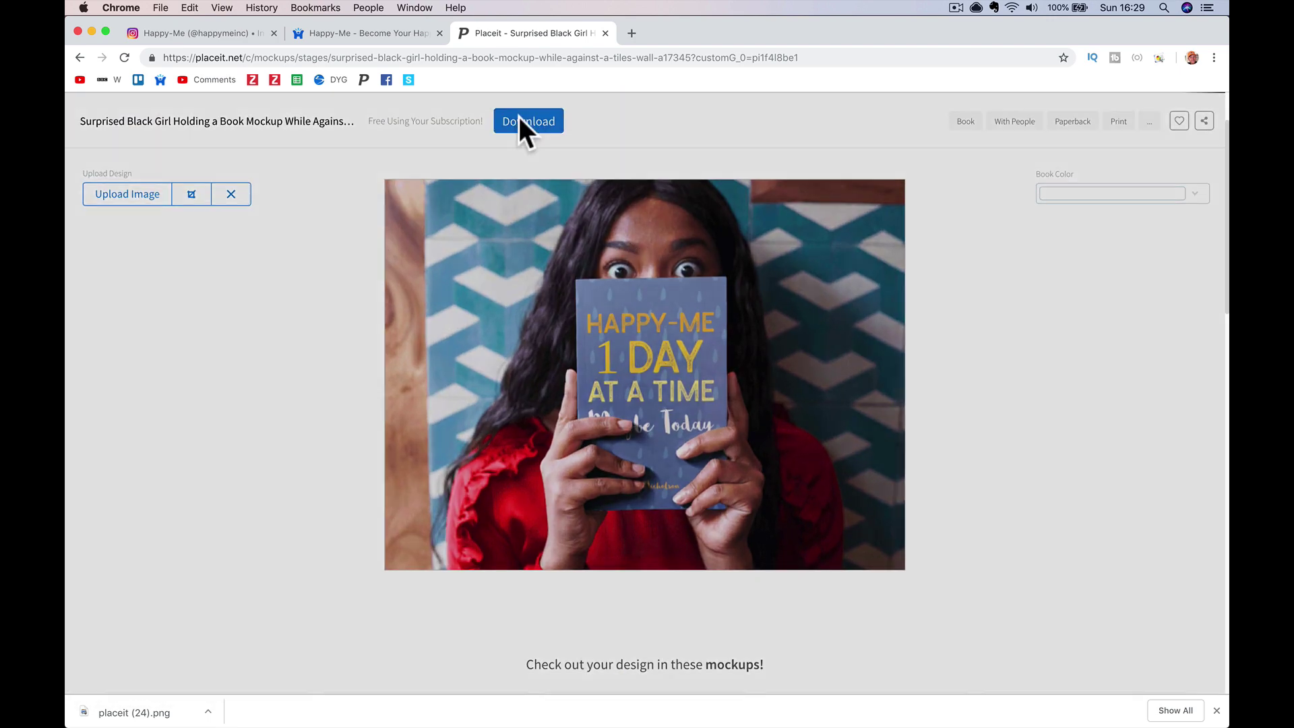
click(519, 116)
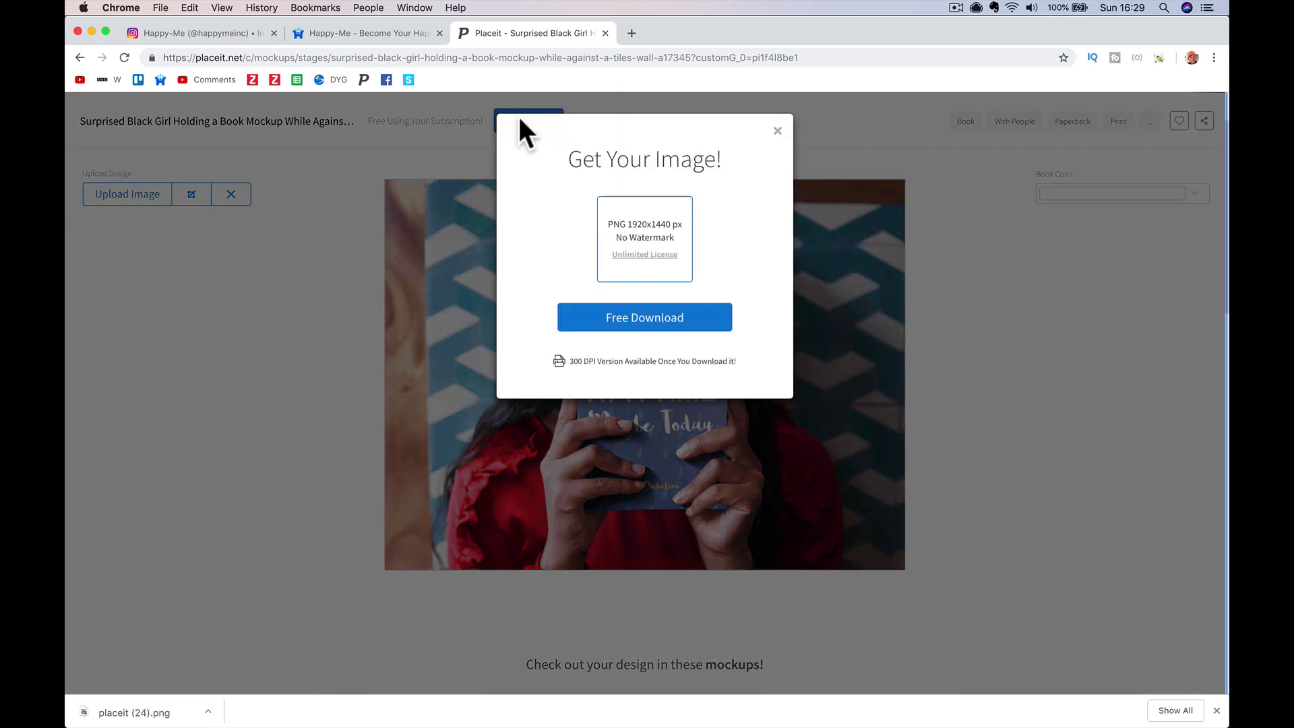
click(607, 317)
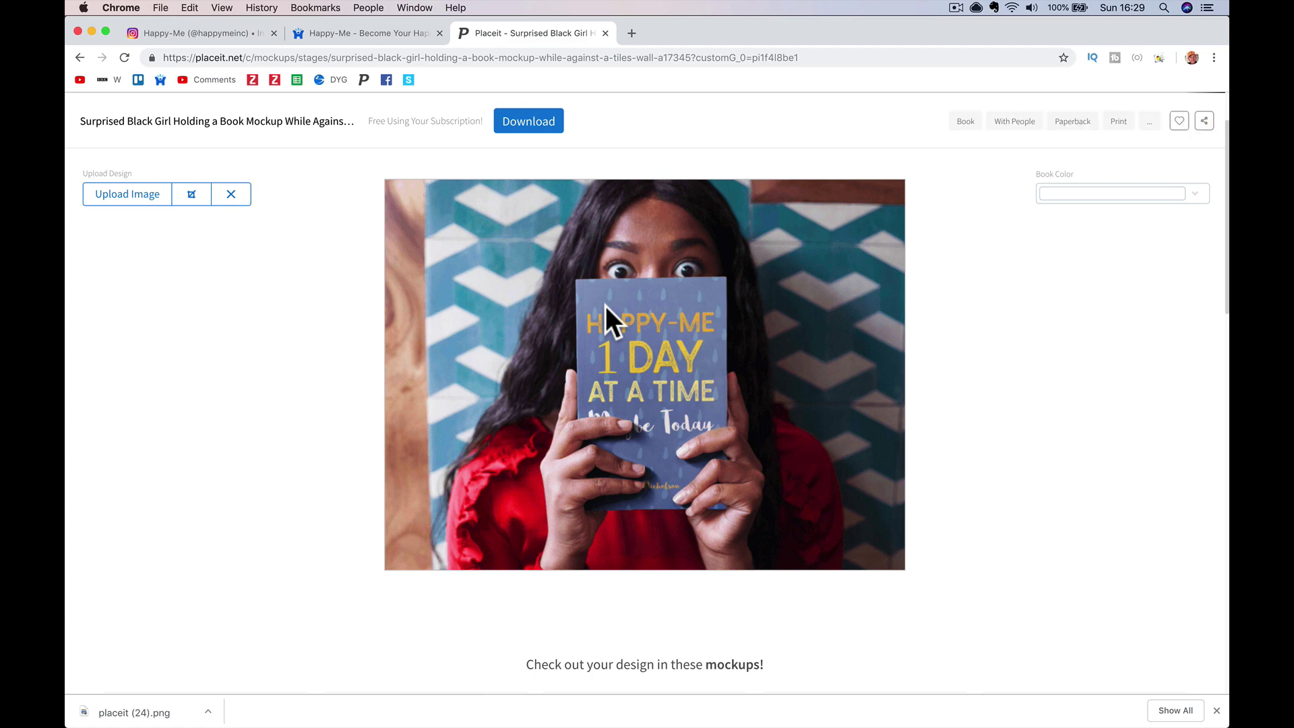
click(527, 121)
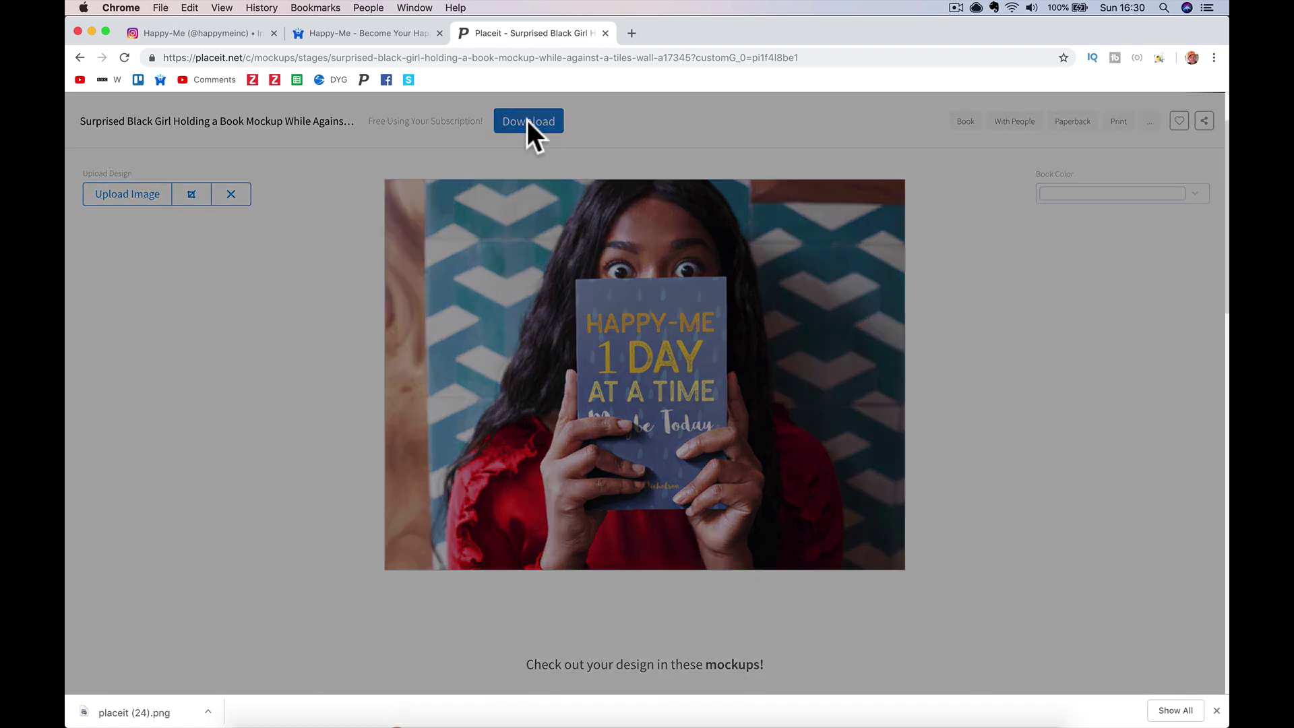
click(619, 311)
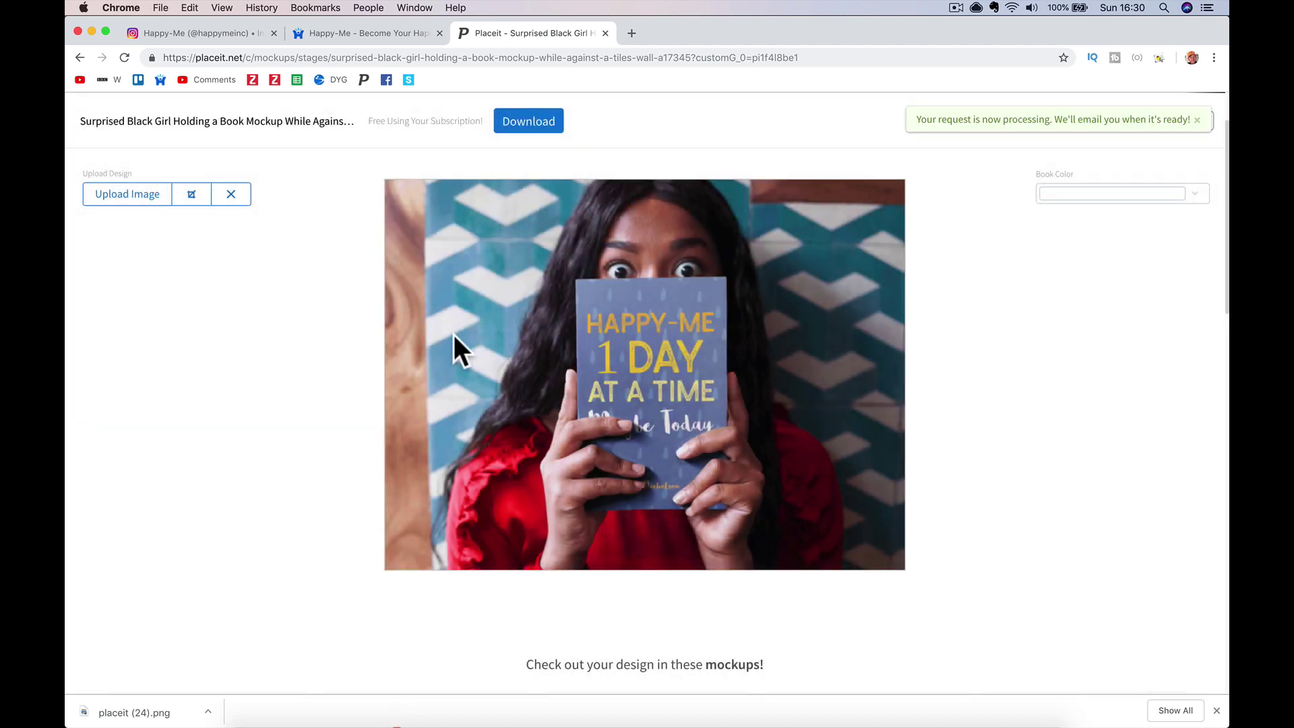
scroll(370, 352, up, 3)
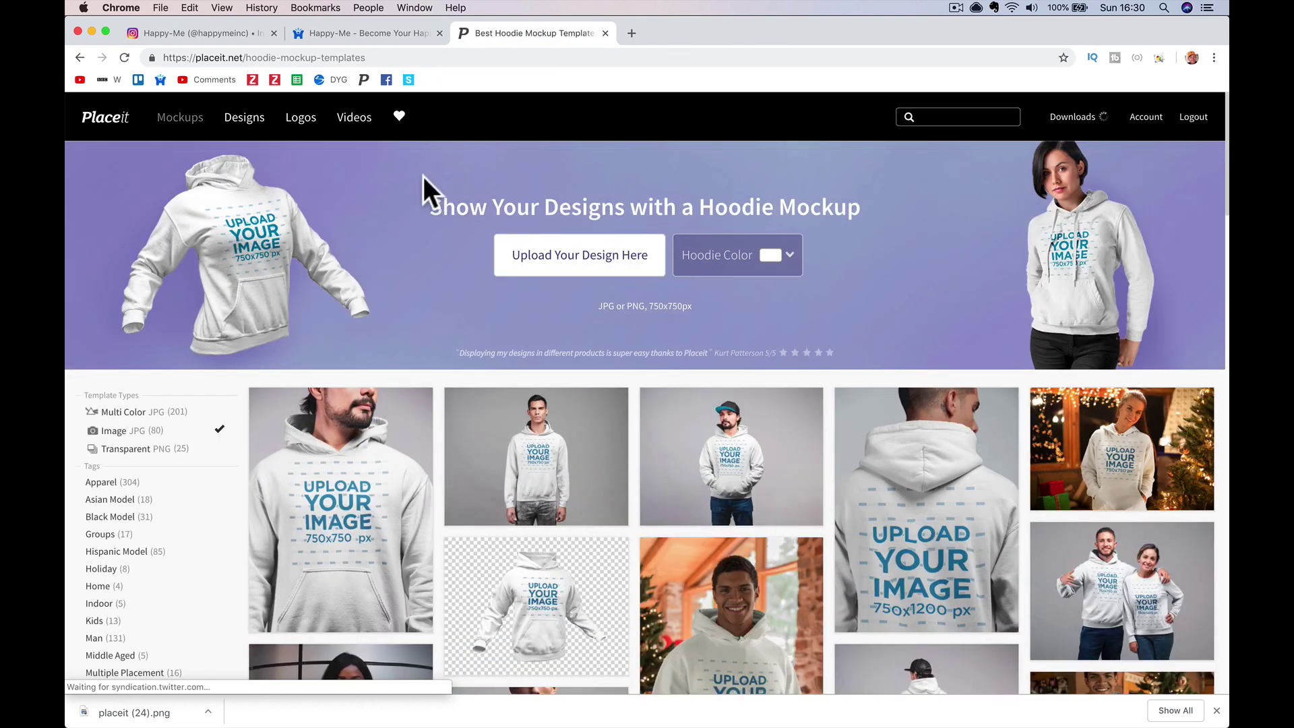
Go to the Mug Mockup Generator and browse its mug templates
mouse_move(301, 117)
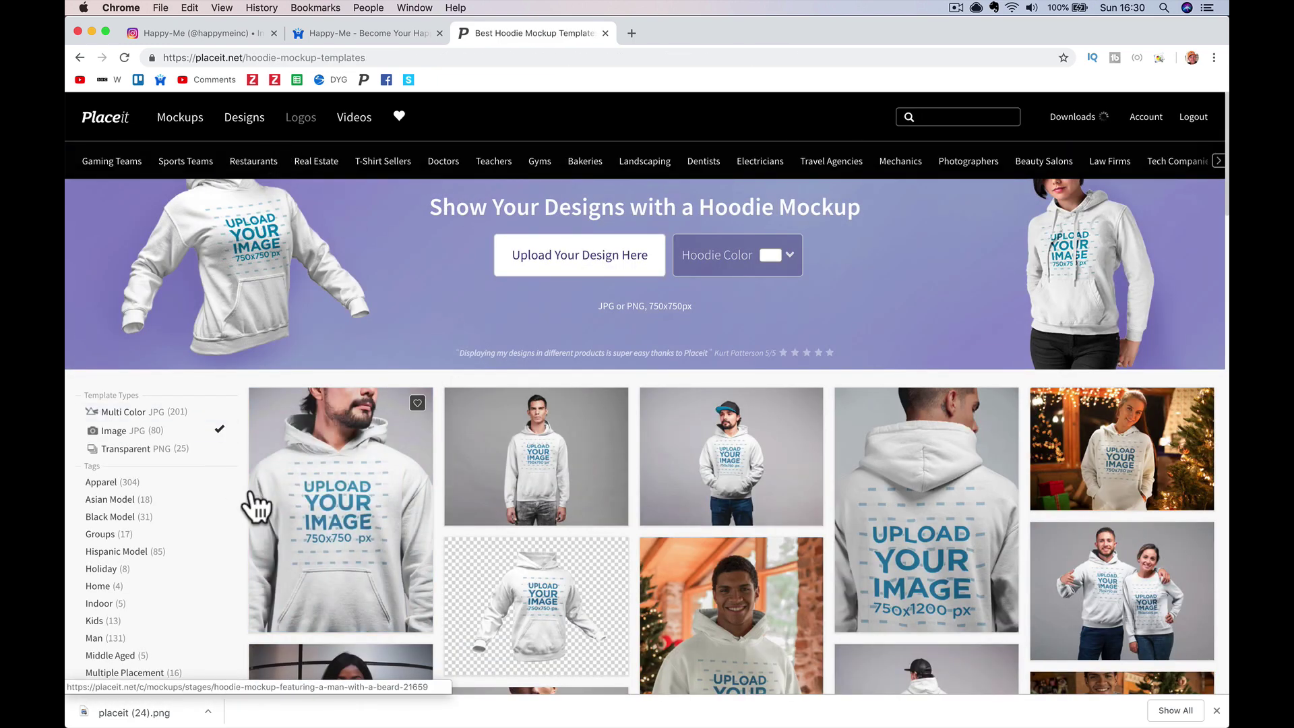
mouse_move(158, 125)
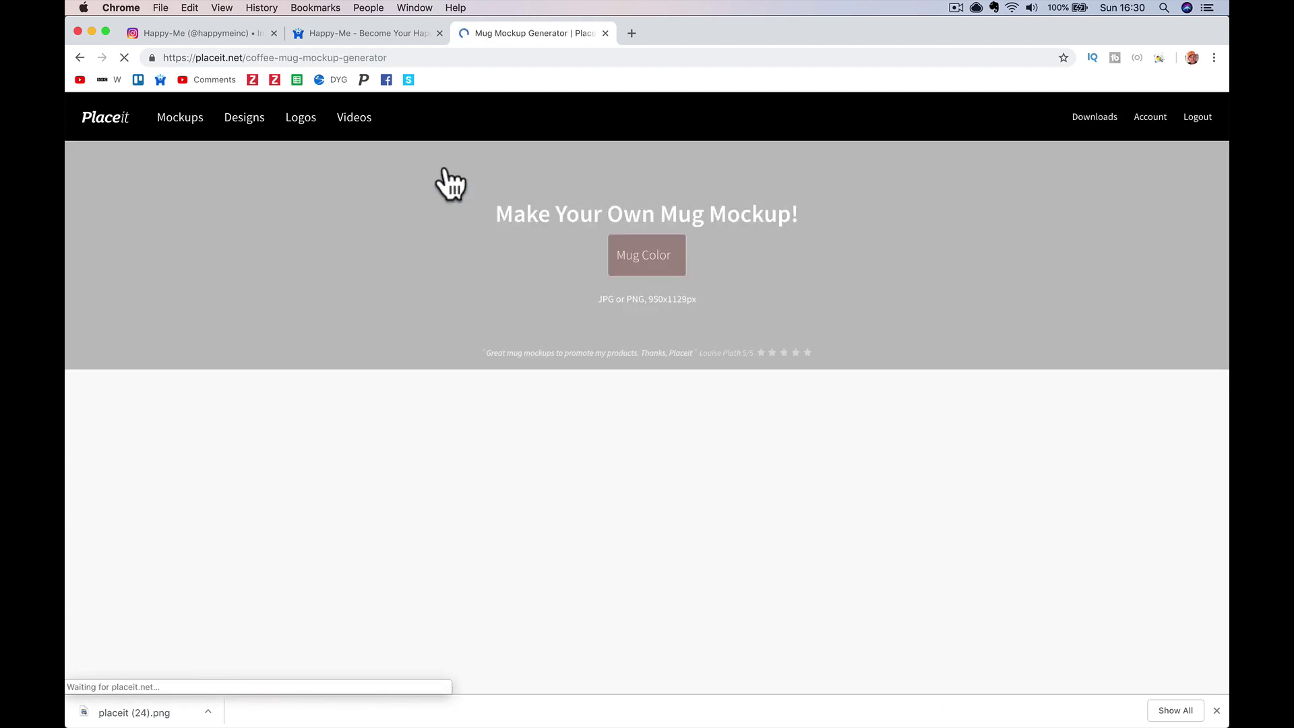
scroll(593, 472, down, 5)
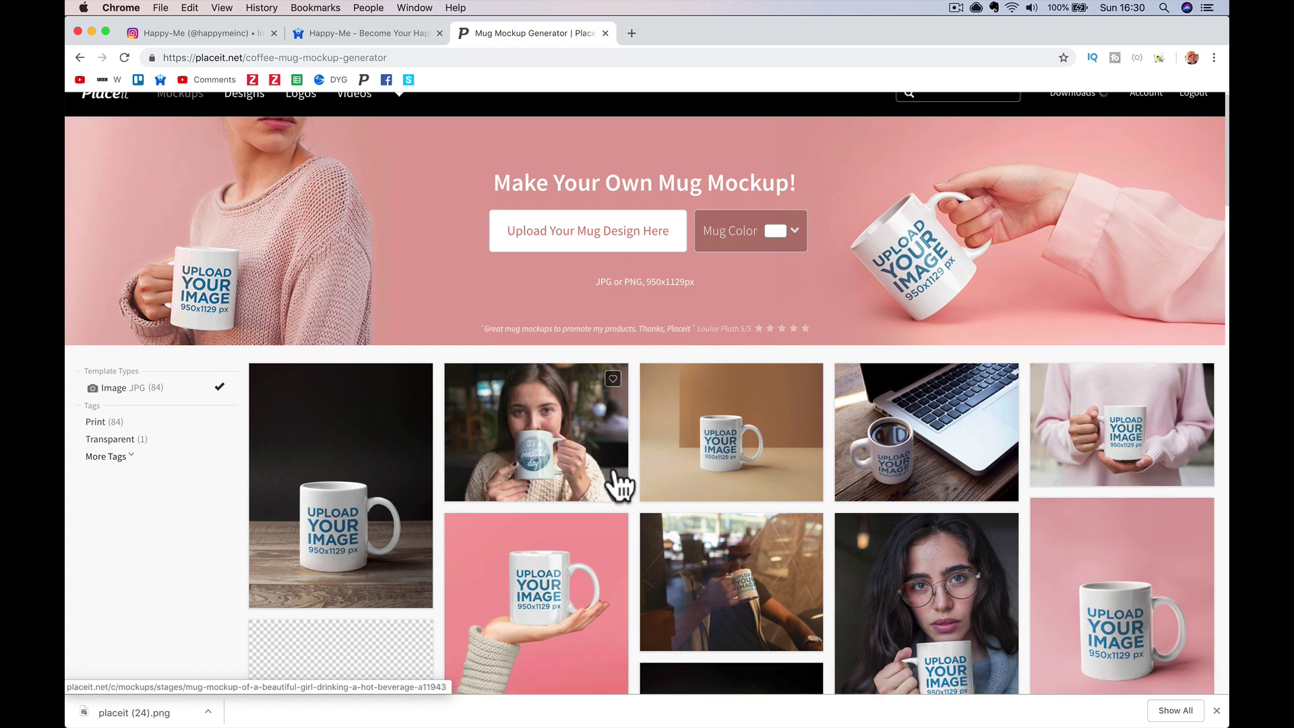
scroll(957, 431, down, 5)
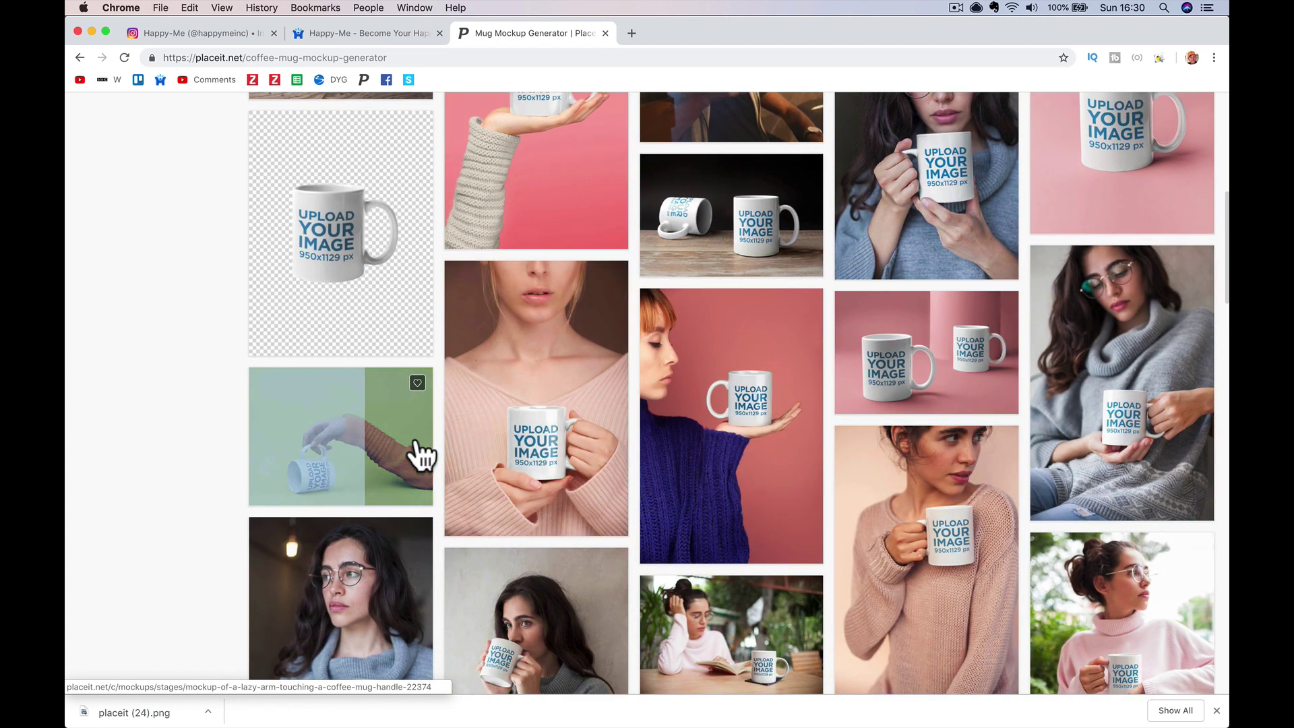
scroll(419, 454, down, 6)
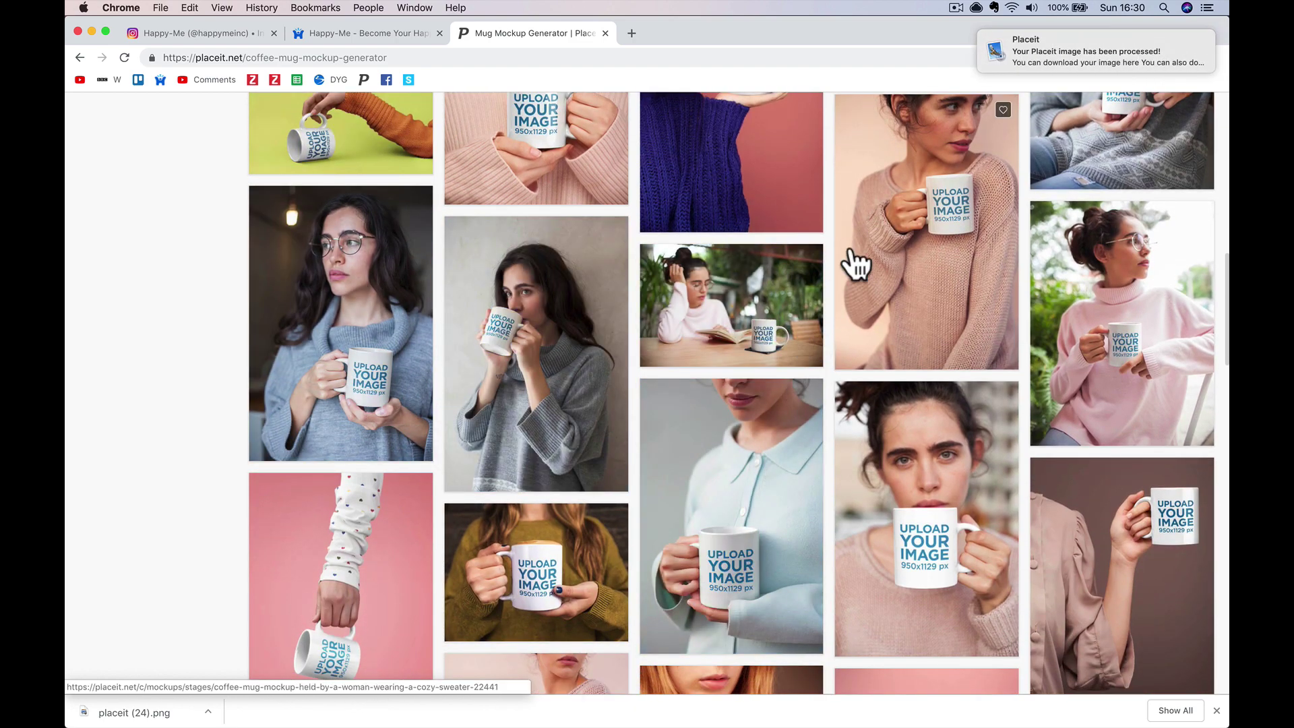
click(1049, 52)
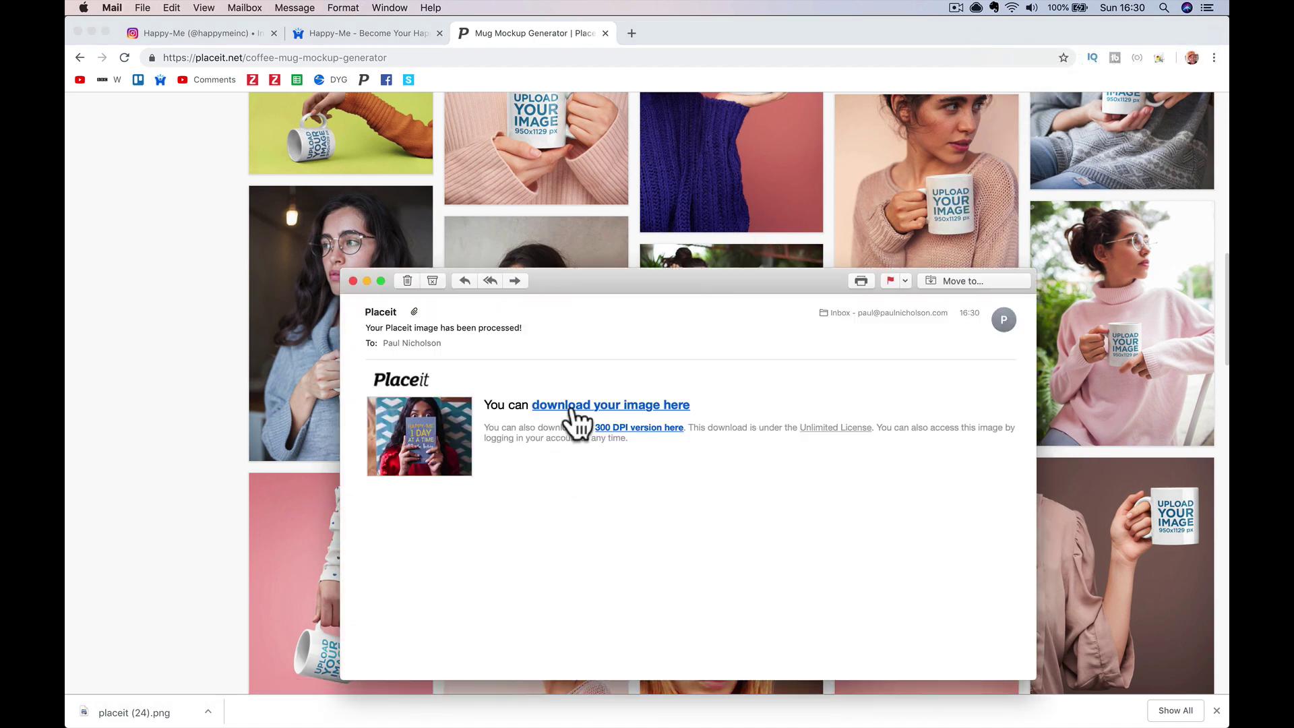
click(572, 406)
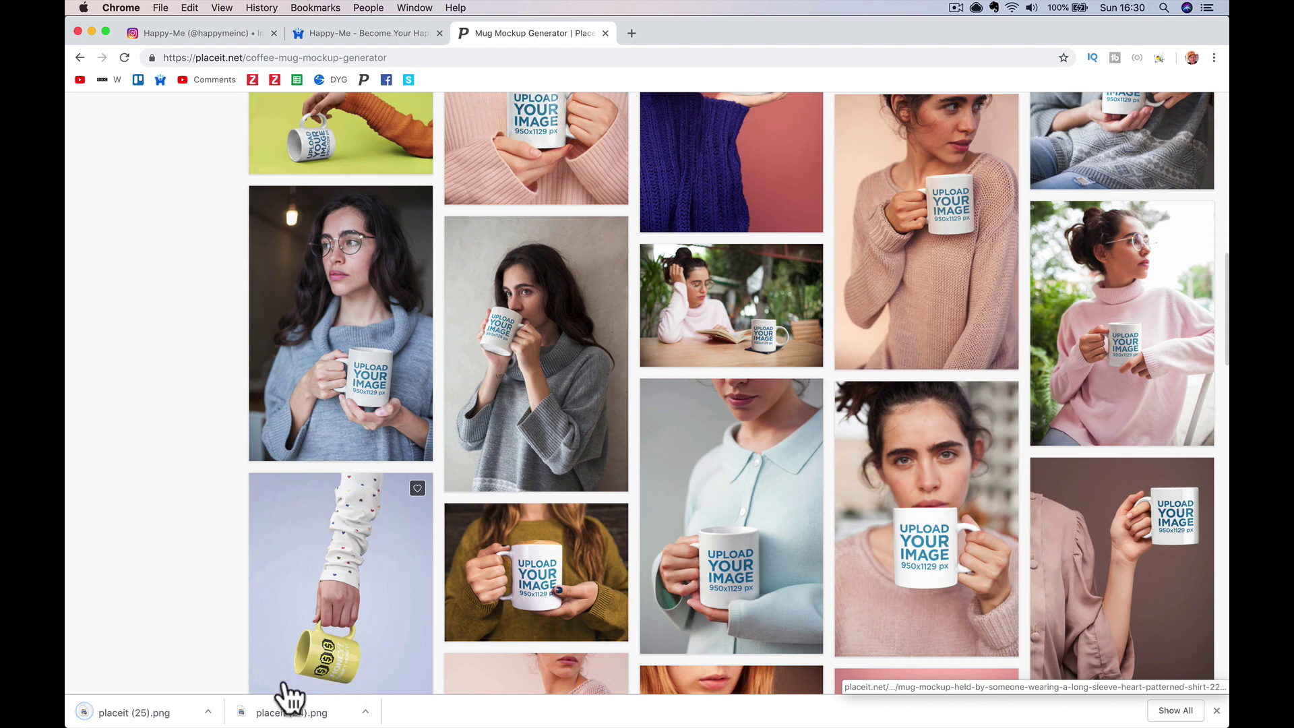
click(160, 713)
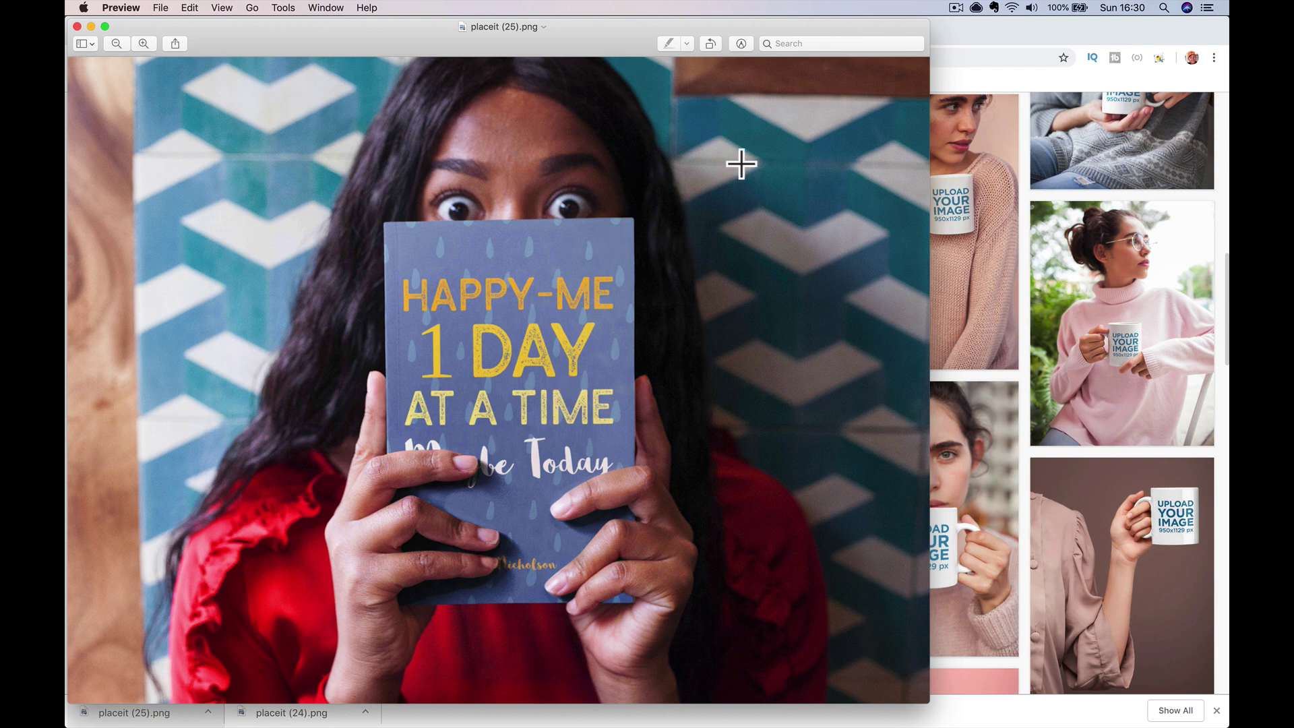
click(77, 27)
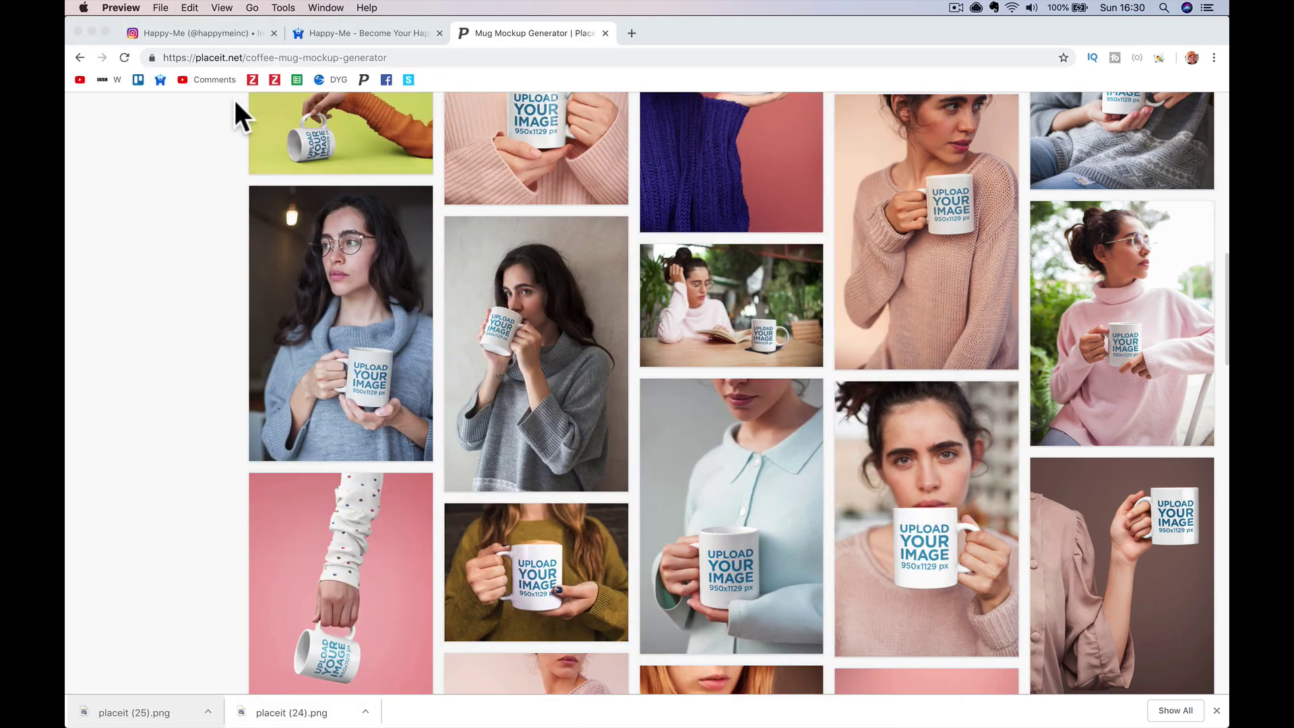
scroll(423, 147, up, 10)
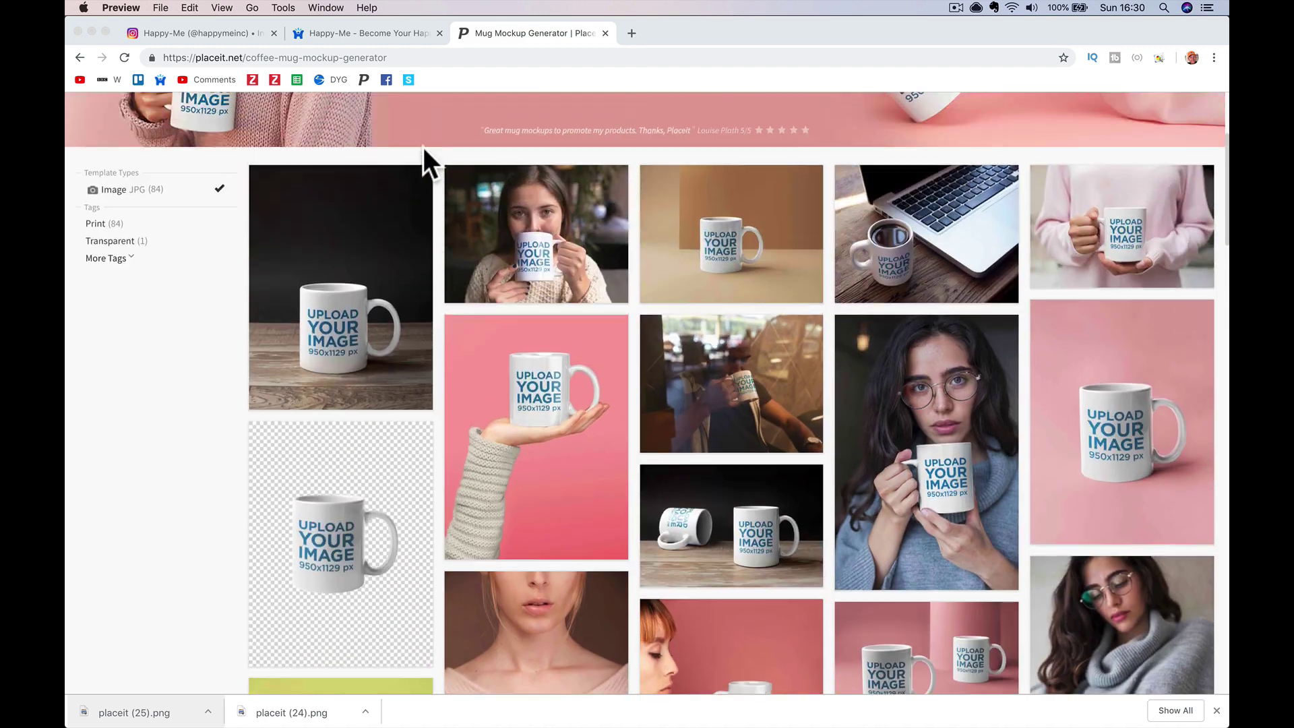
scroll(423, 147, up, 4)
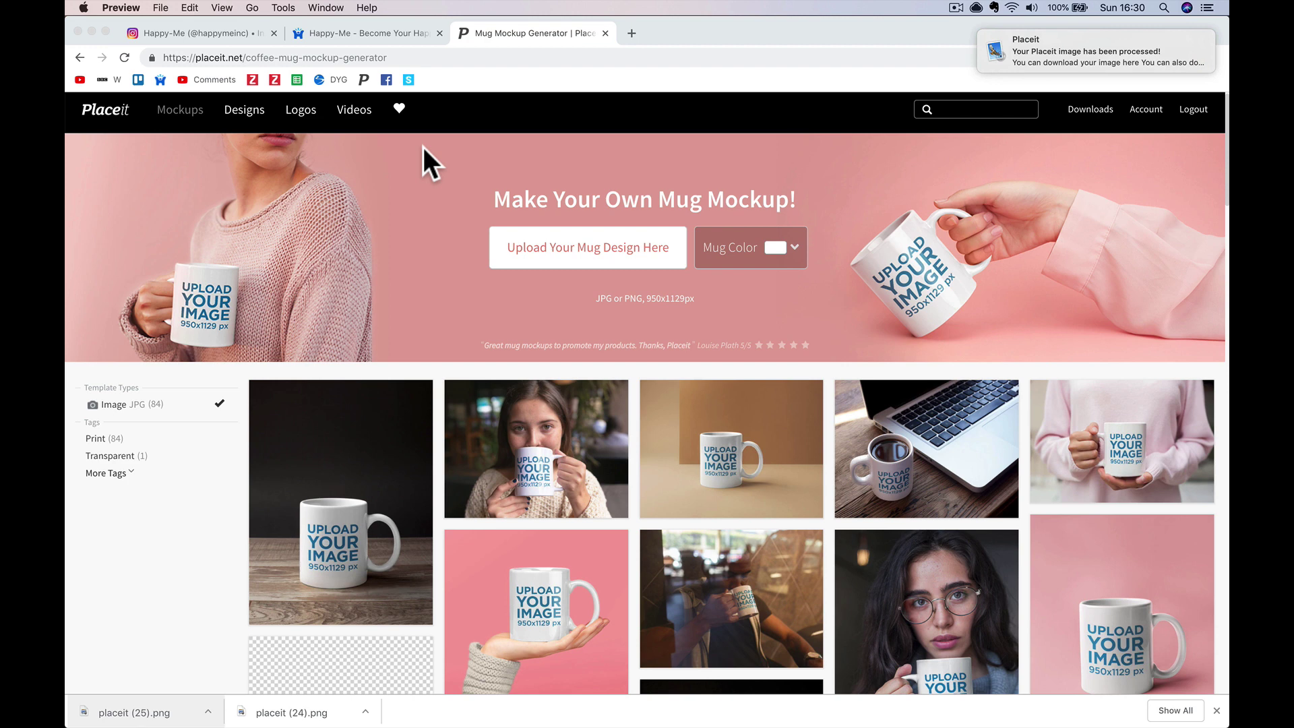
click(1051, 58)
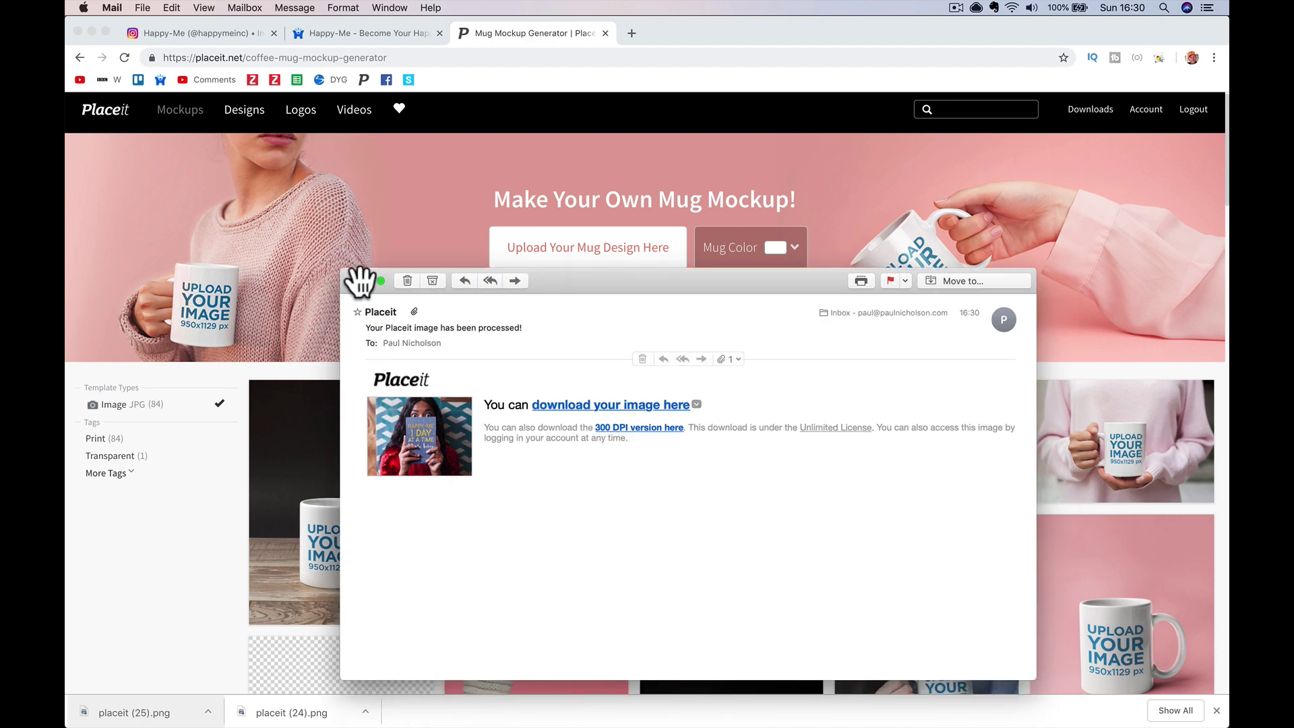
click(352, 281)
click(336, 264)
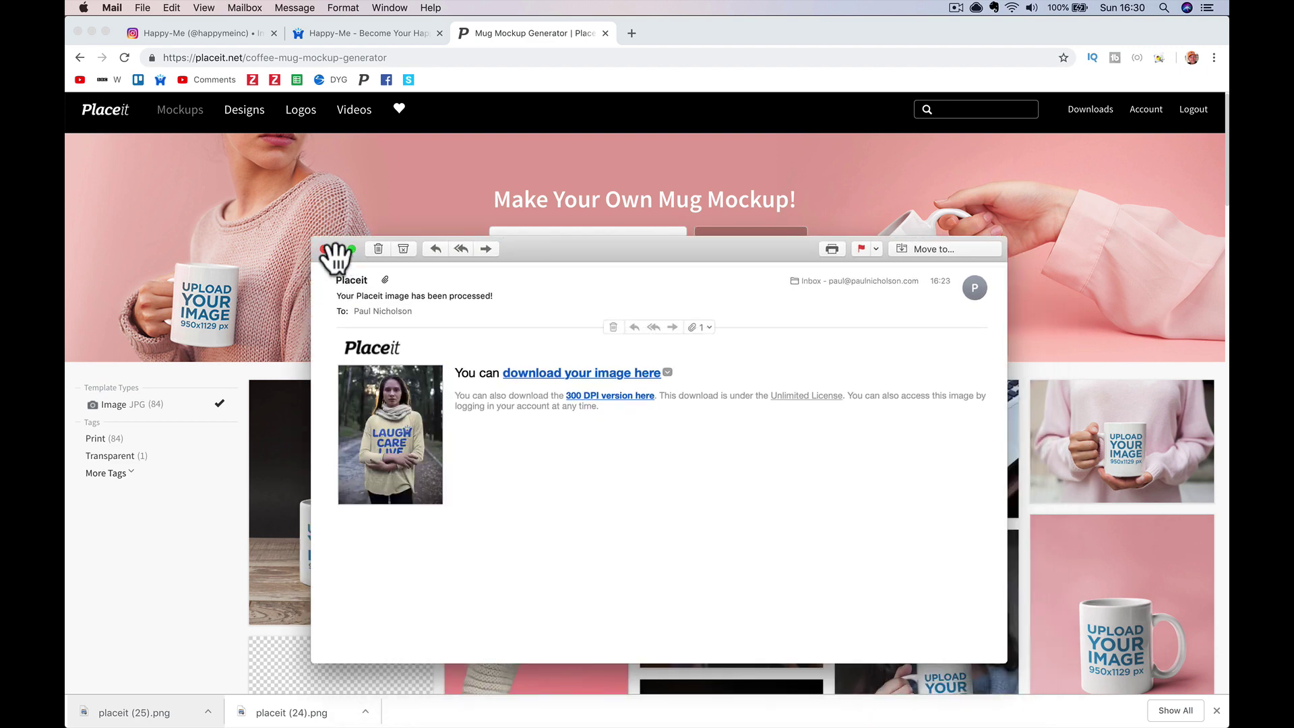
click(325, 250)
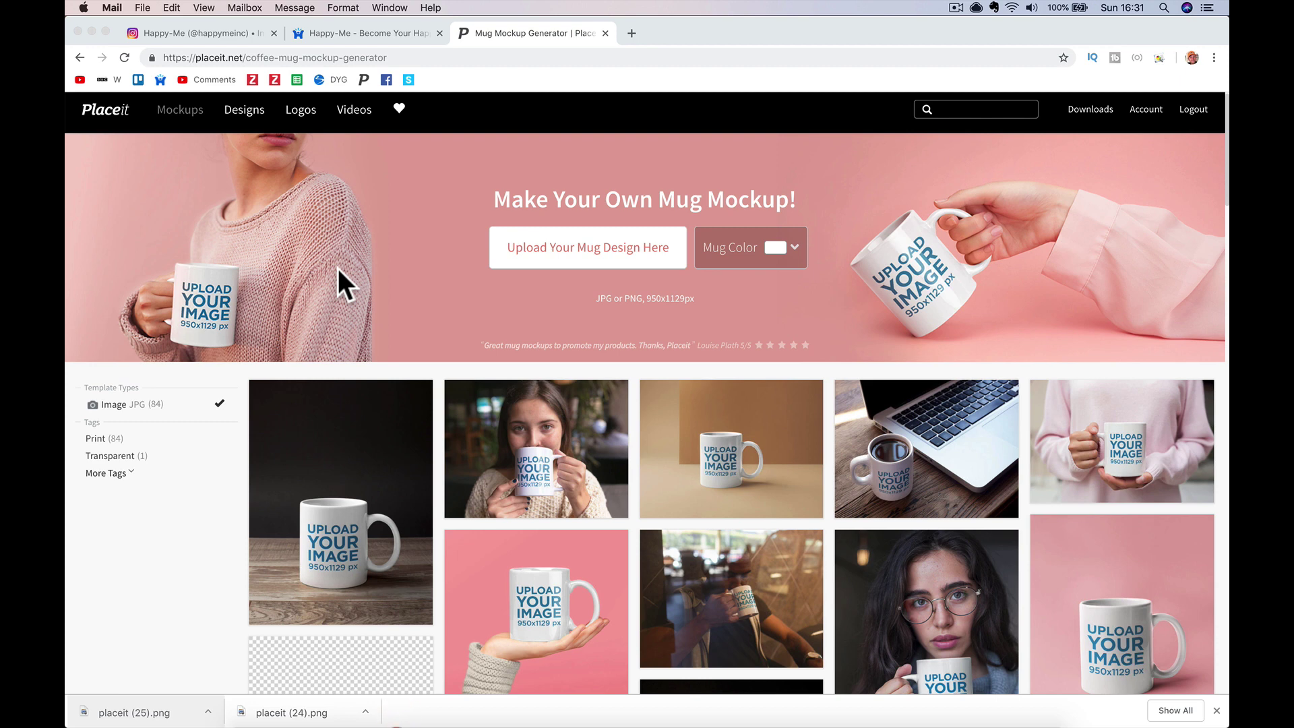
click(366, 37)
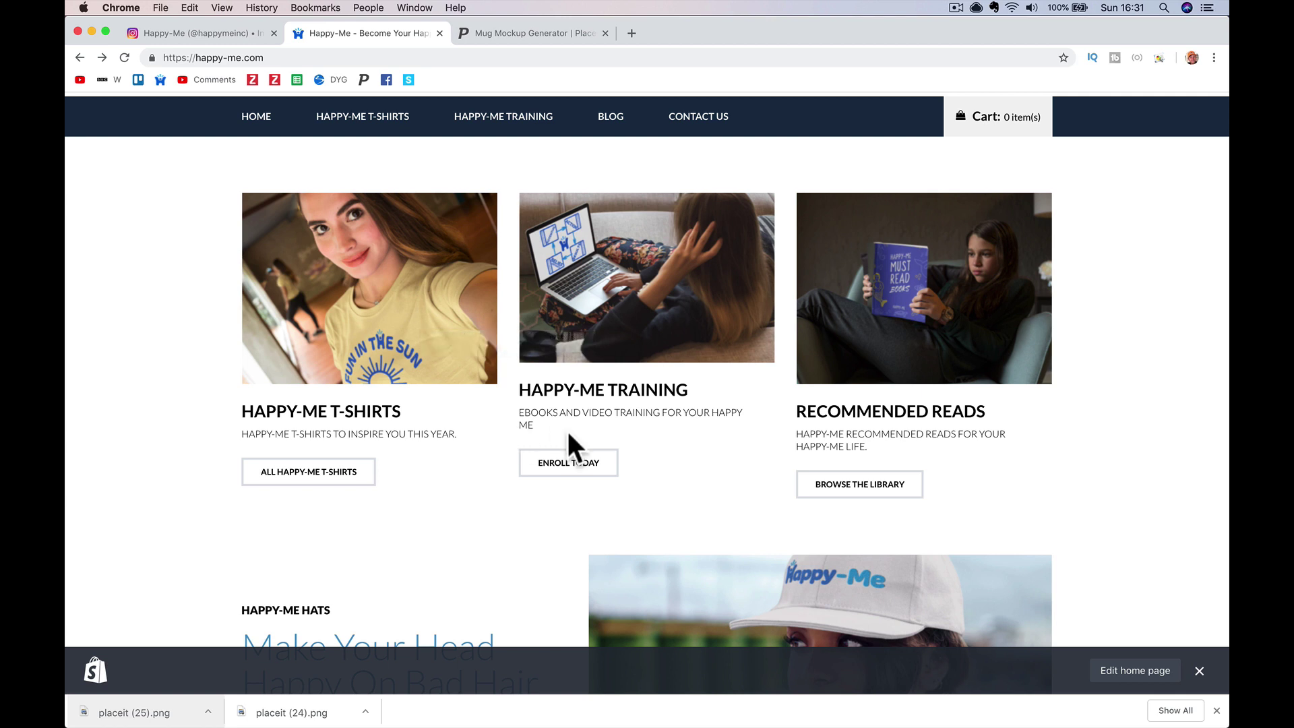
scroll(606, 472, down, 5)
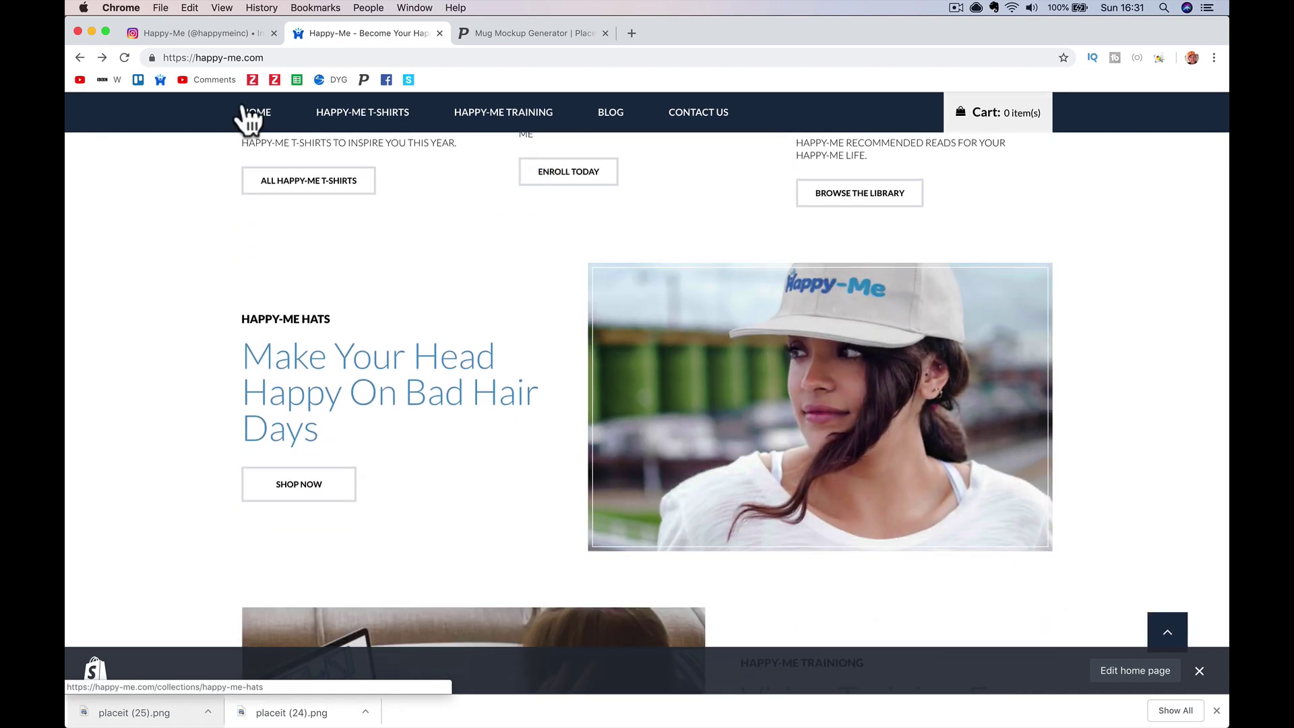
click(500, 35)
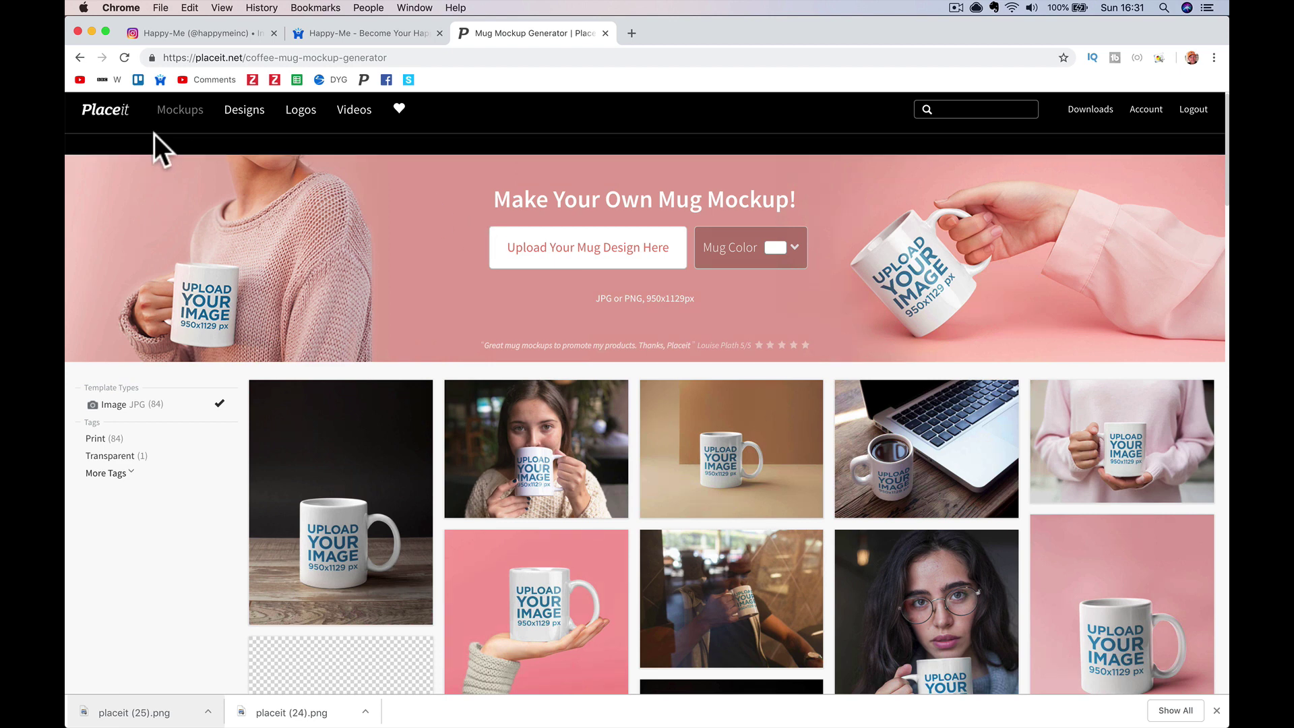
mouse_move(266, 113)
mouse_move(206, 116)
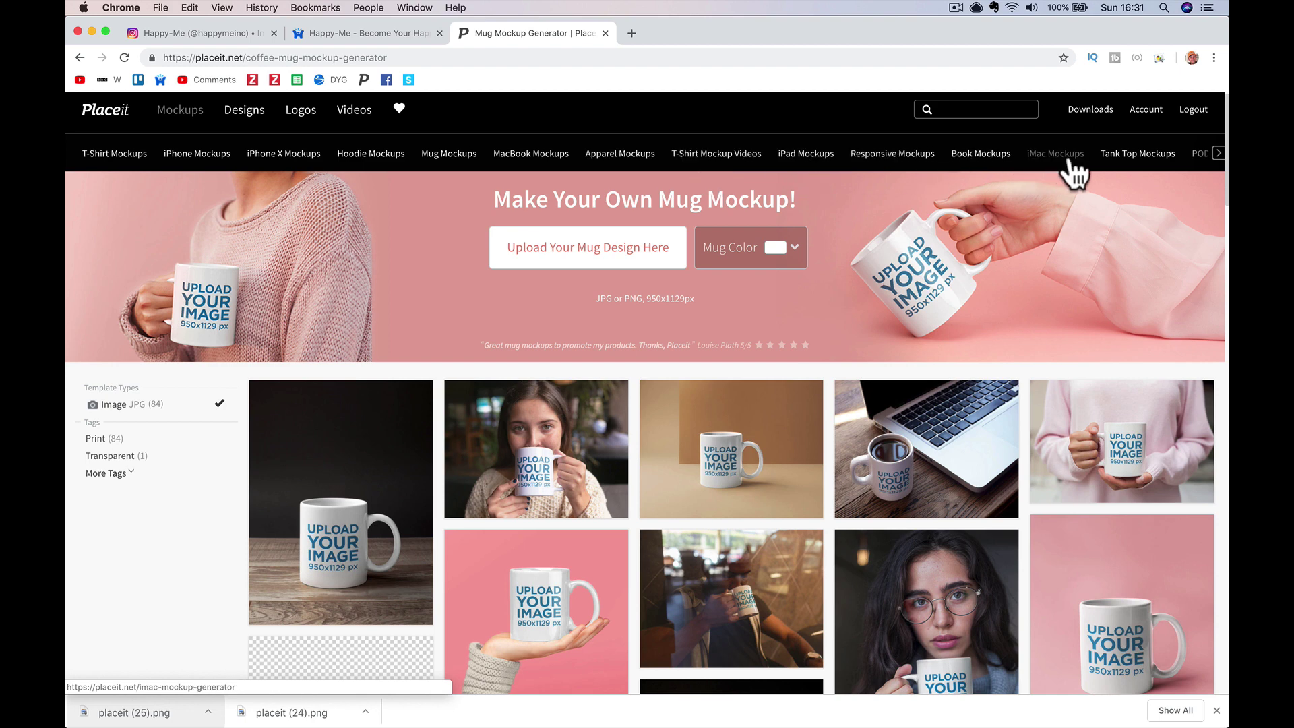
Go to Hat Mockups and open the Young Woman Making a Funny Face Hat Mockup
click(1218, 154)
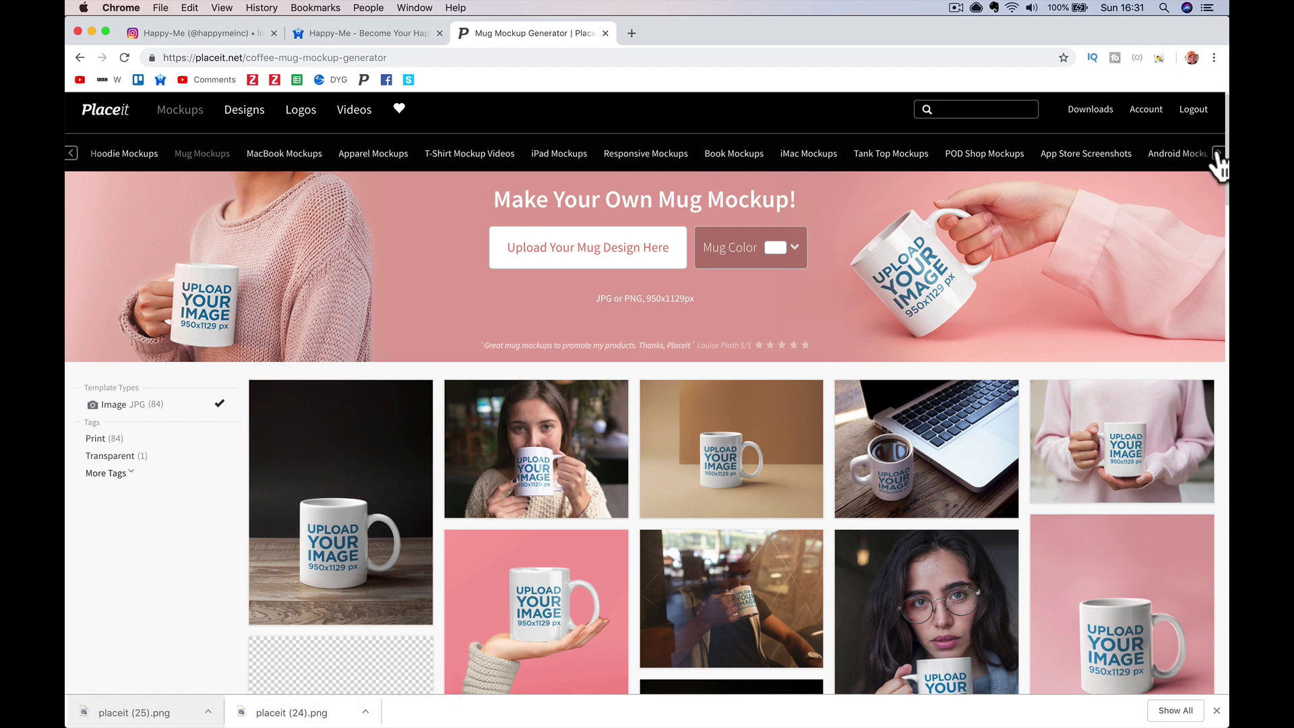
click(1218, 153)
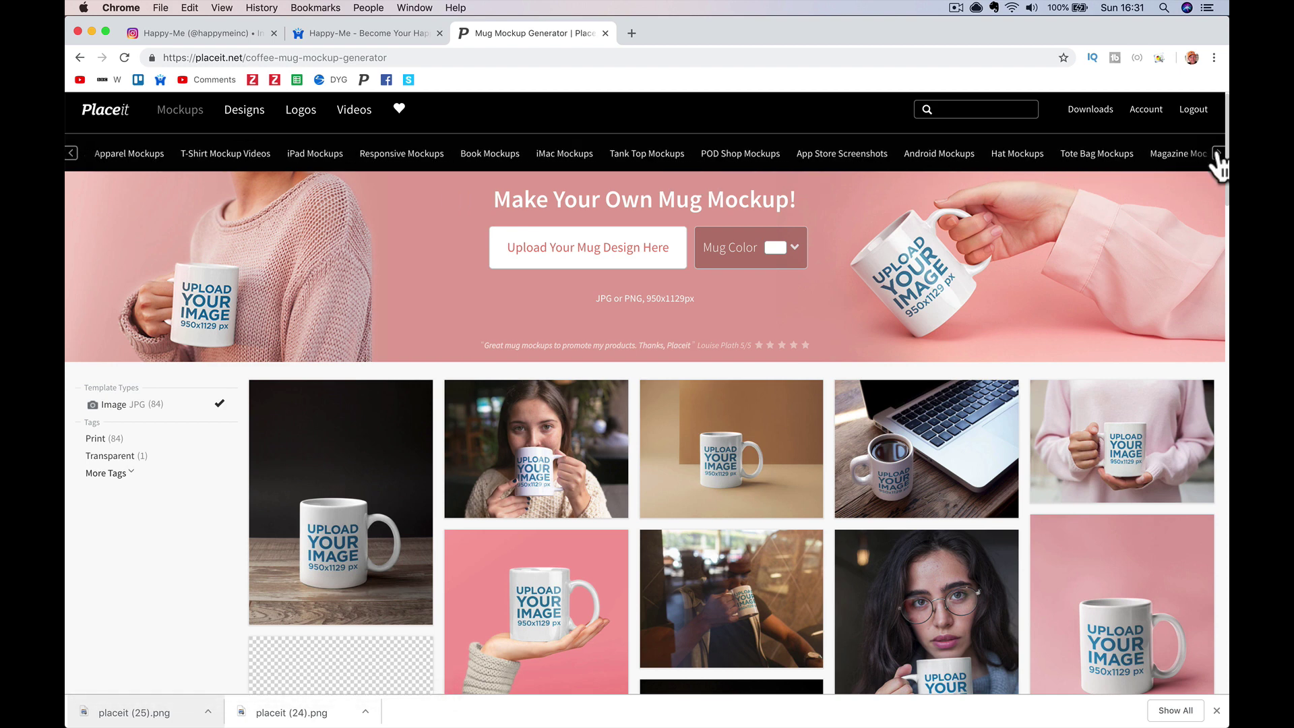
click(1027, 159)
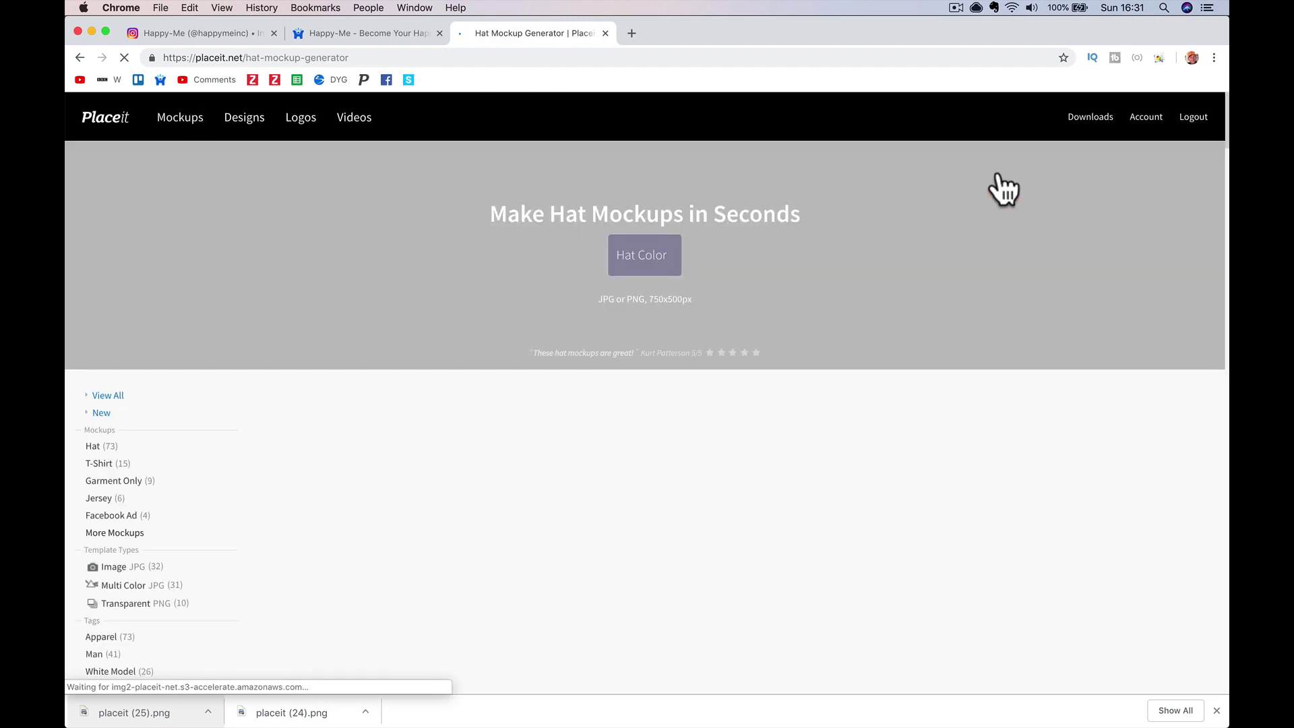
scroll(377, 566, down, 3)
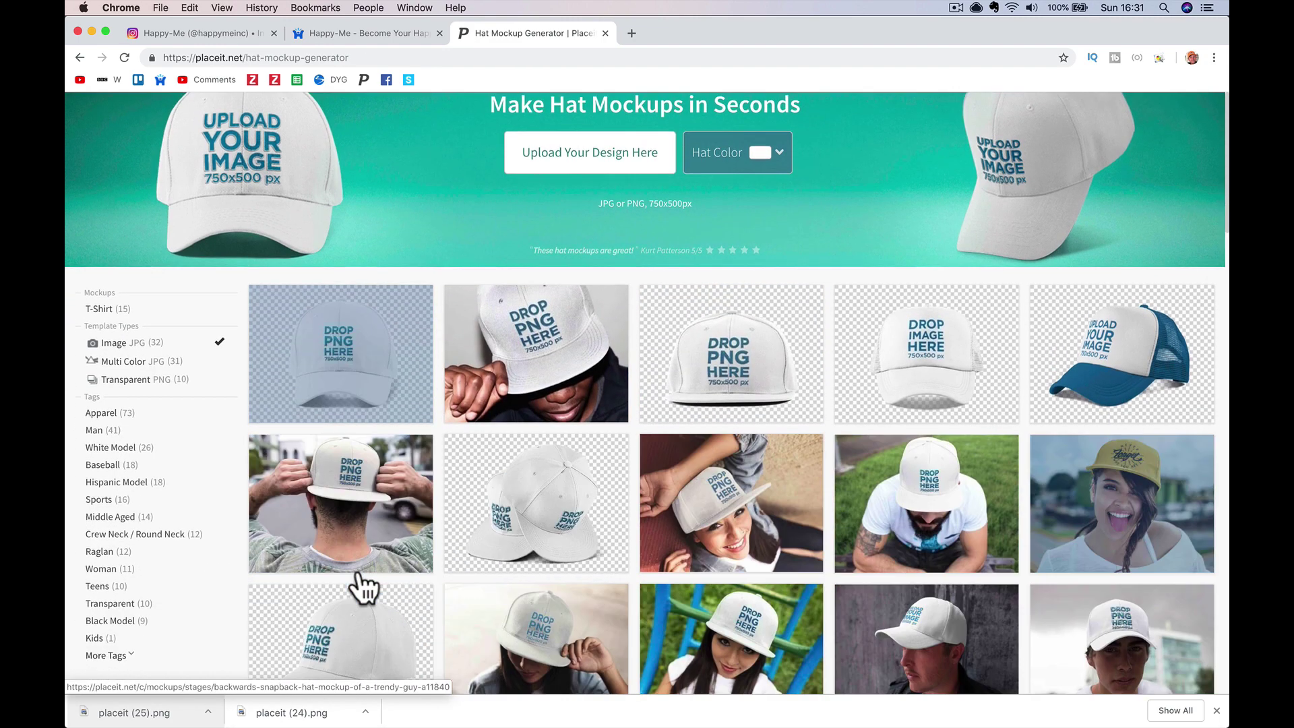
scroll(364, 586, down, 2)
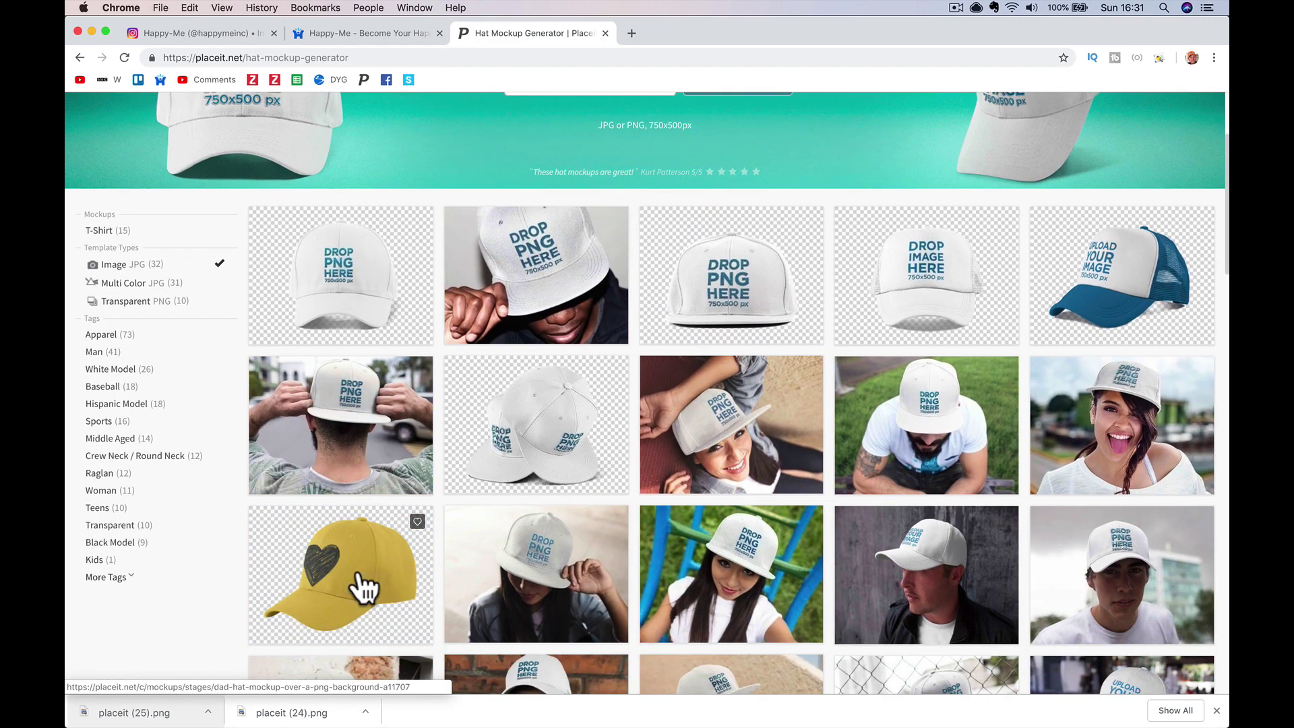
click(1111, 430)
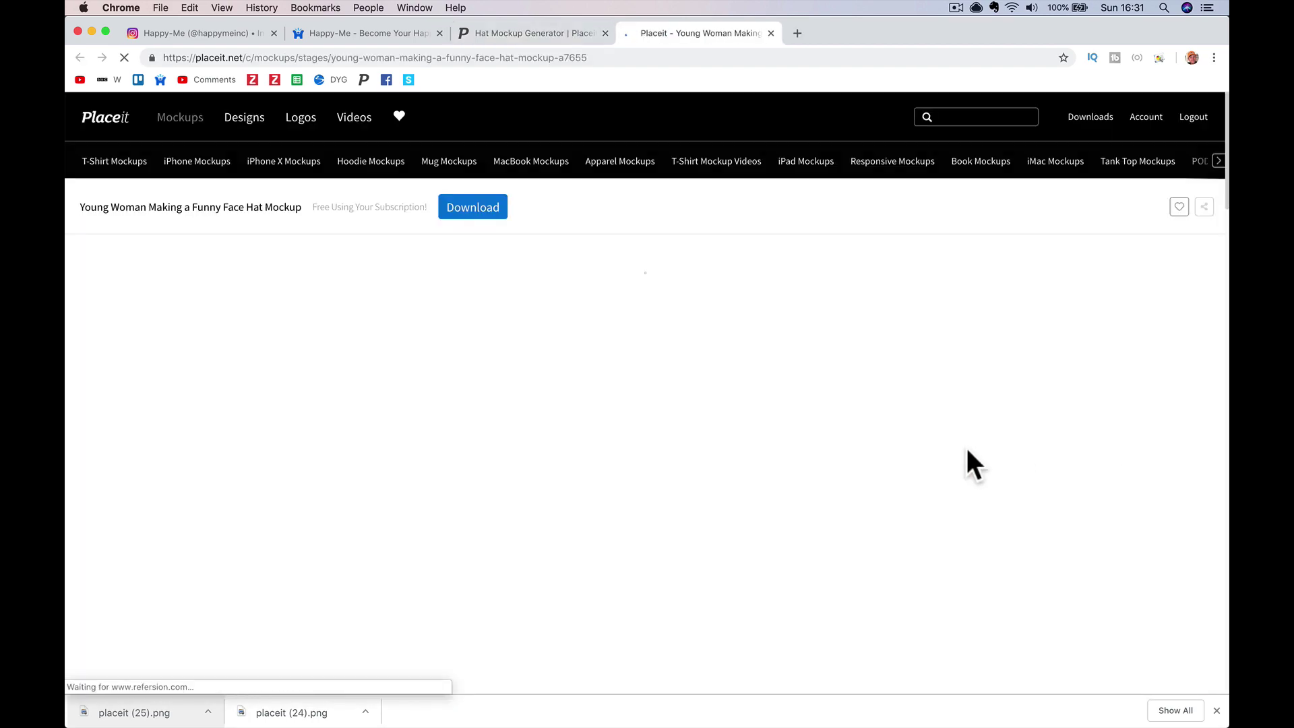
scroll(966, 450, down, 10)
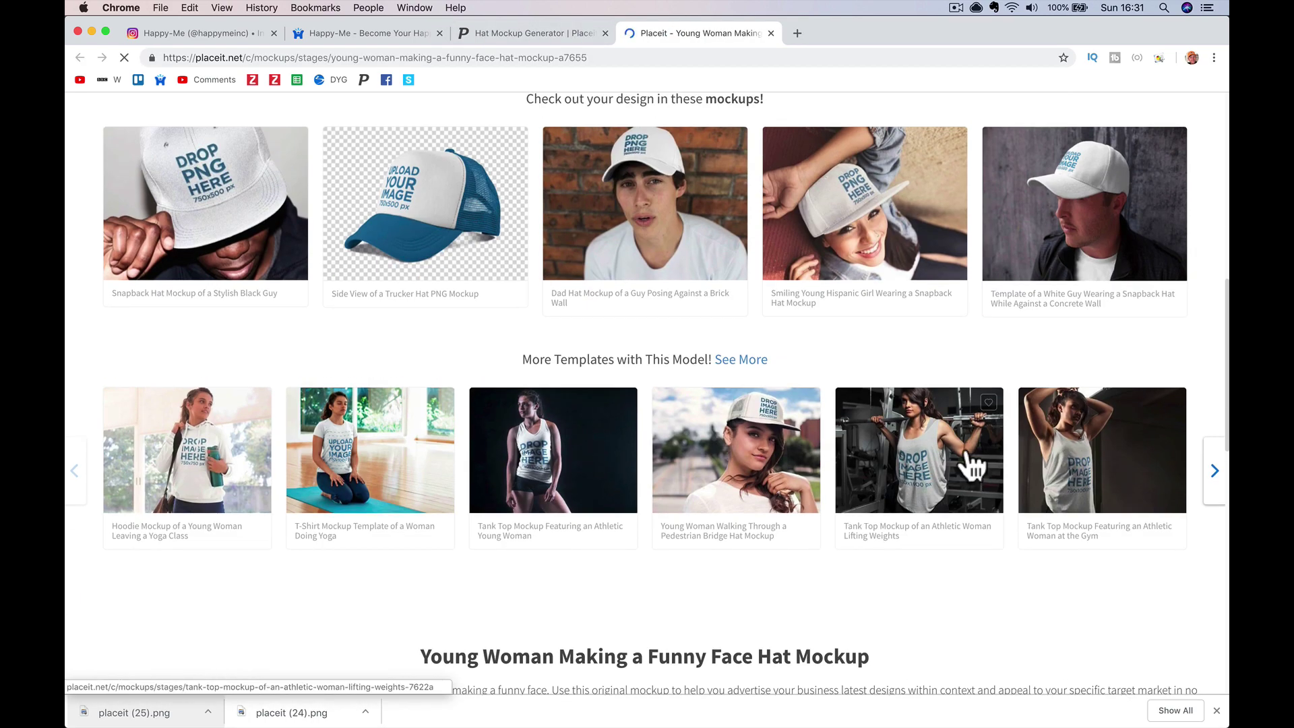
scroll(971, 465, up, 10)
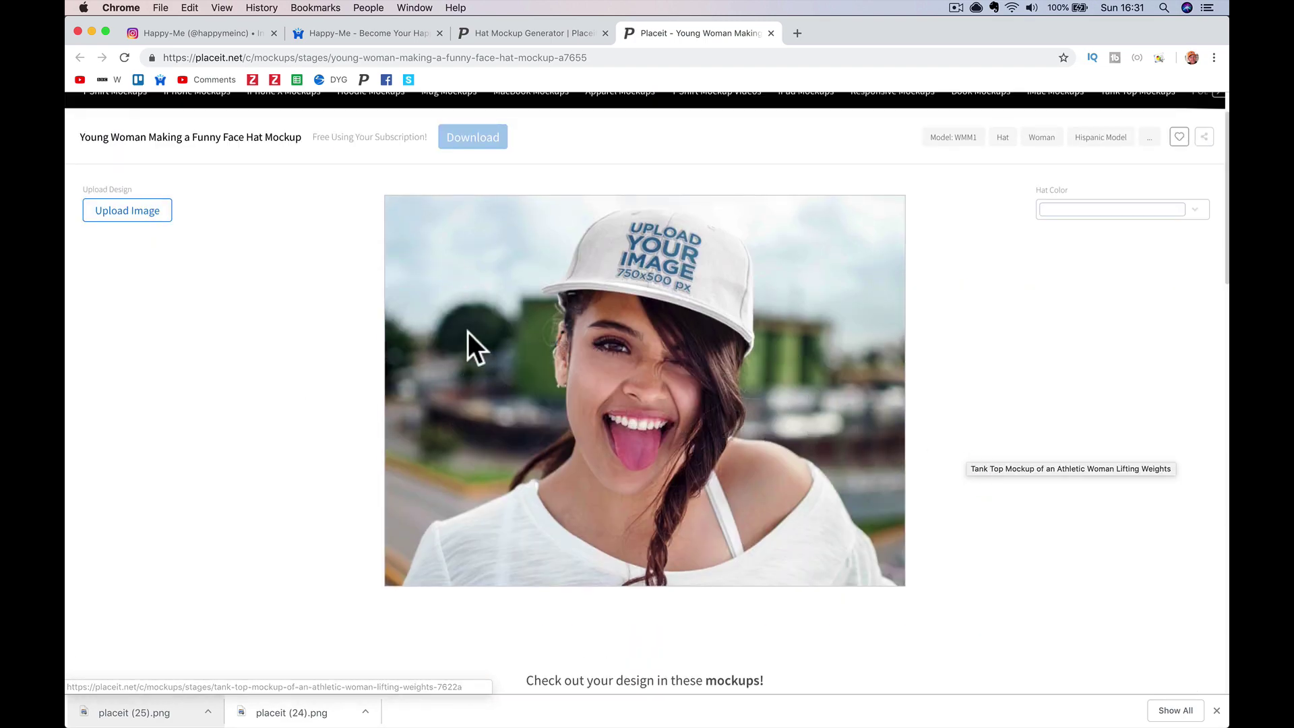
Start the image upload and open the home folder on the MacBook Pro Old drive
click(128, 210)
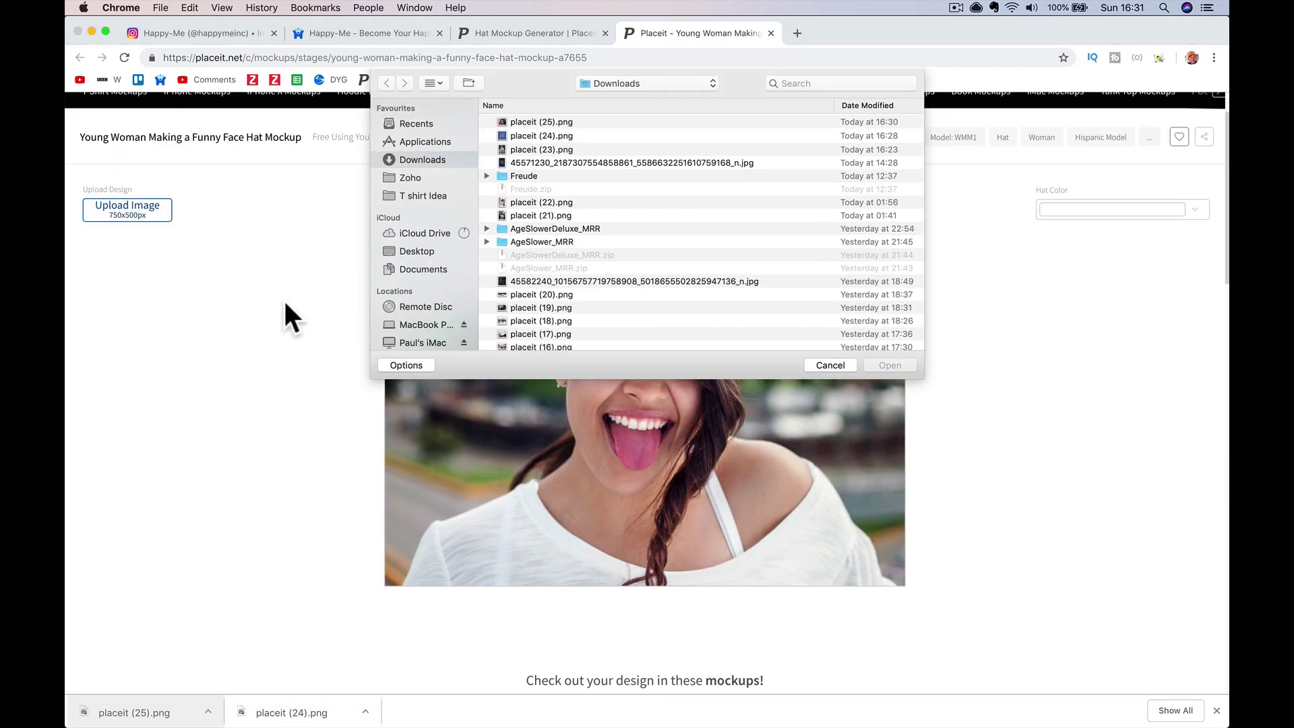
scroll(584, 262, down, 3)
scroll(583, 269, down, 10)
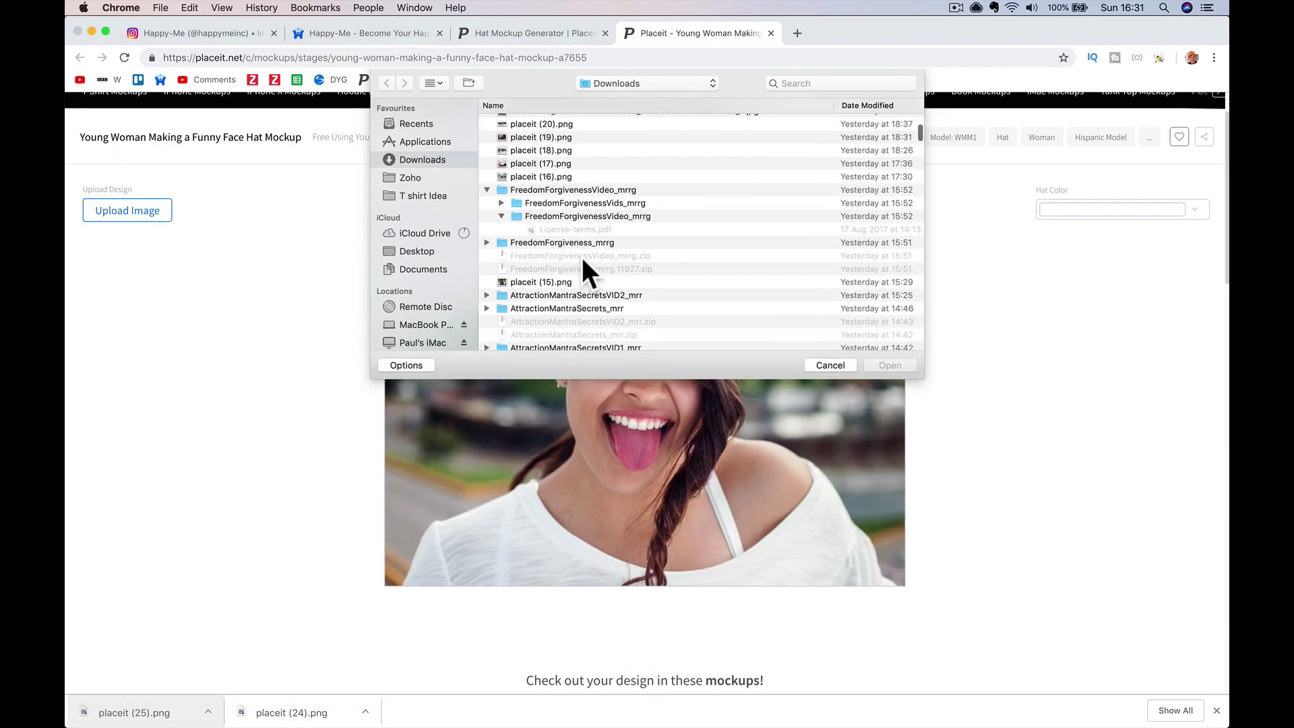
scroll(584, 263, down, 3)
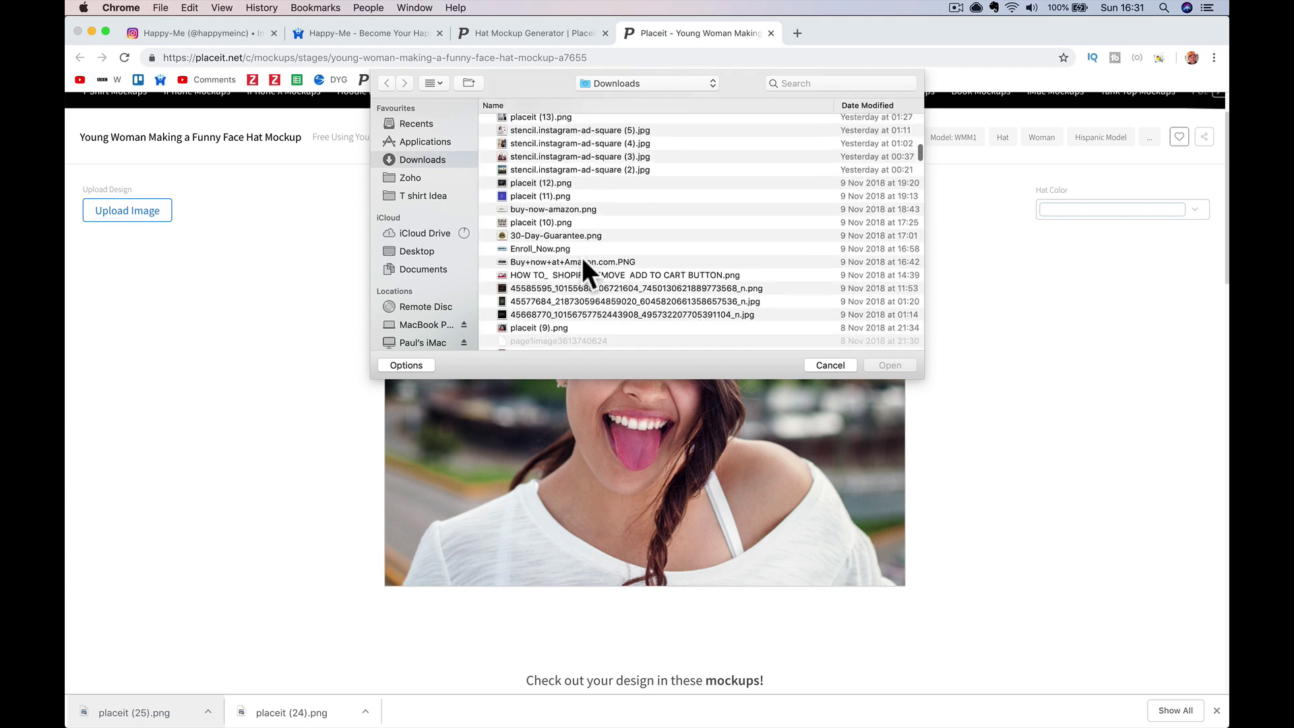
click(421, 326)
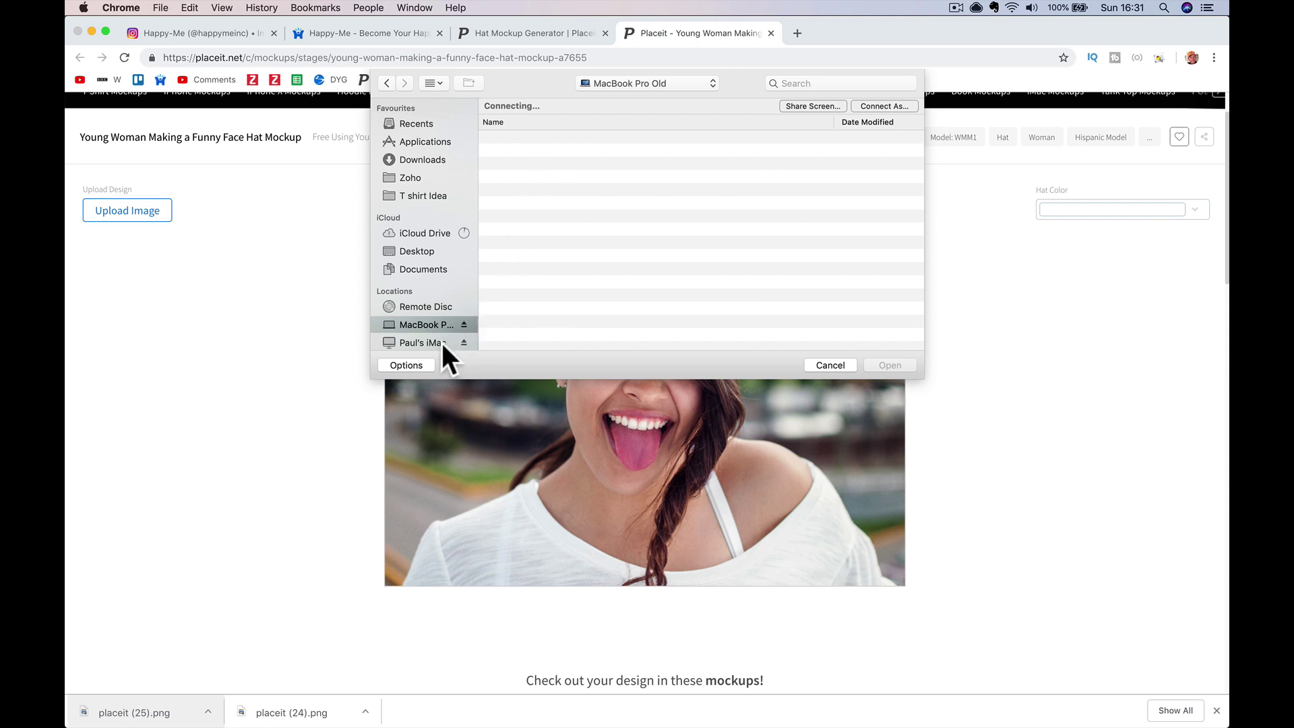
double_click(532, 150)
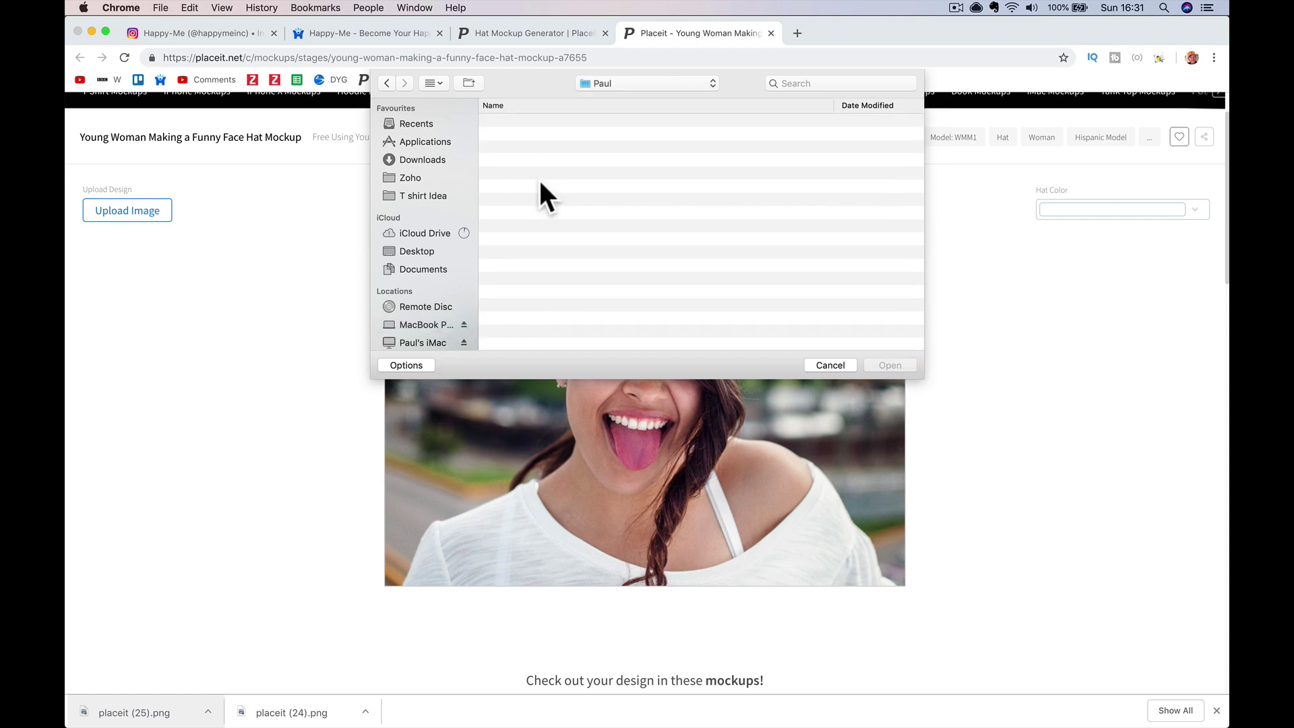
Collapse the T shirt Idea folder and locate the logo-happy-me-logo(2) folder
scroll(569, 223, down, 10)
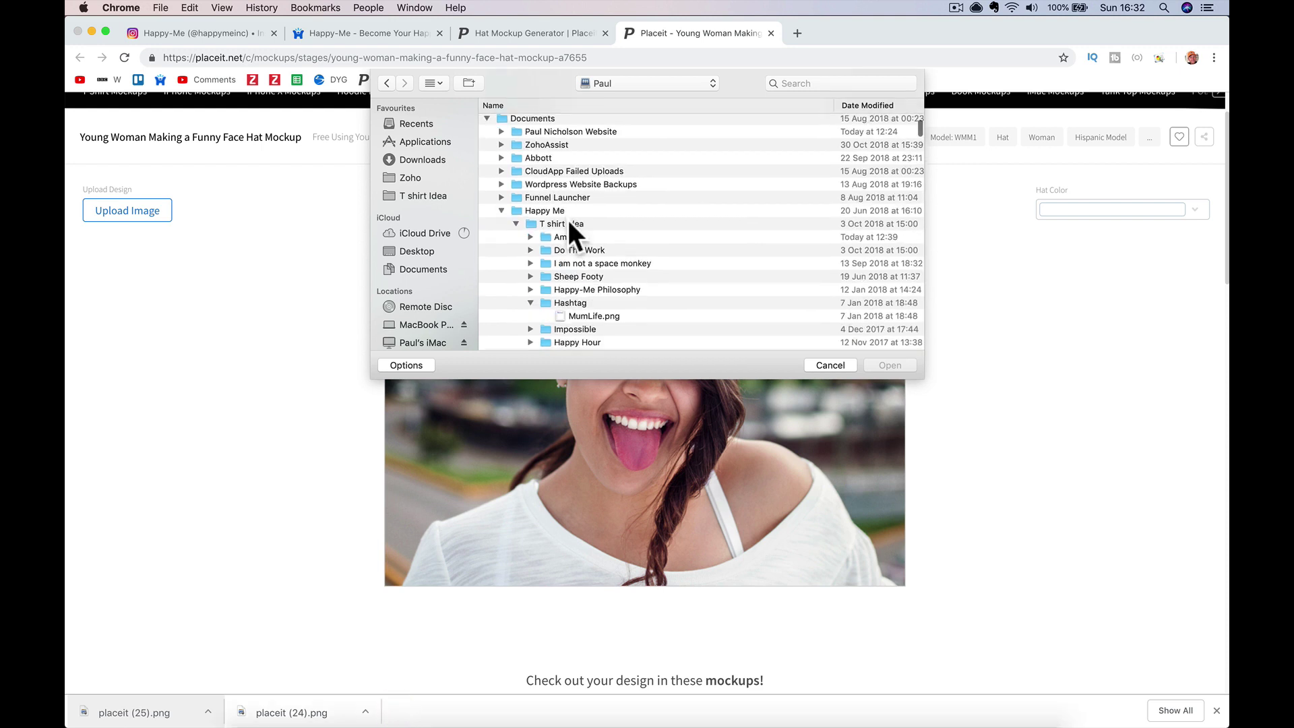
scroll(593, 237, down, 5)
scroll(593, 237, up, 7)
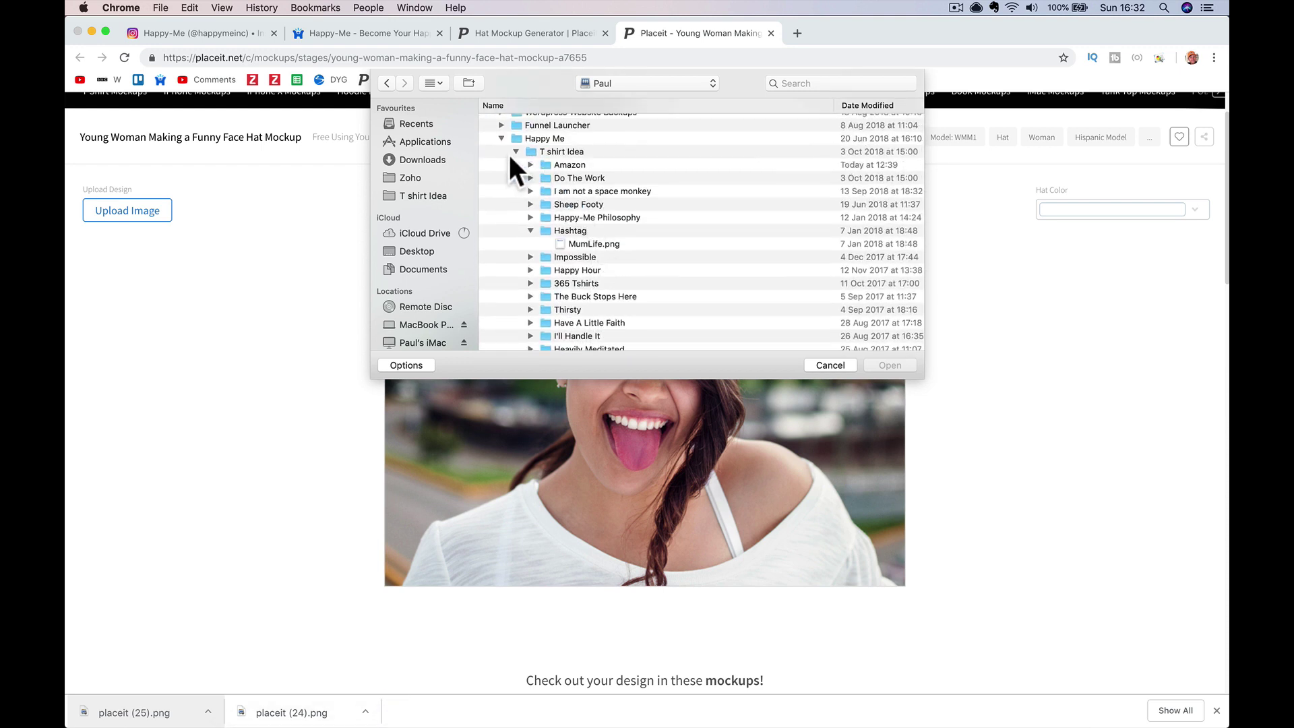
click(515, 151)
scroll(598, 191, down, 10)
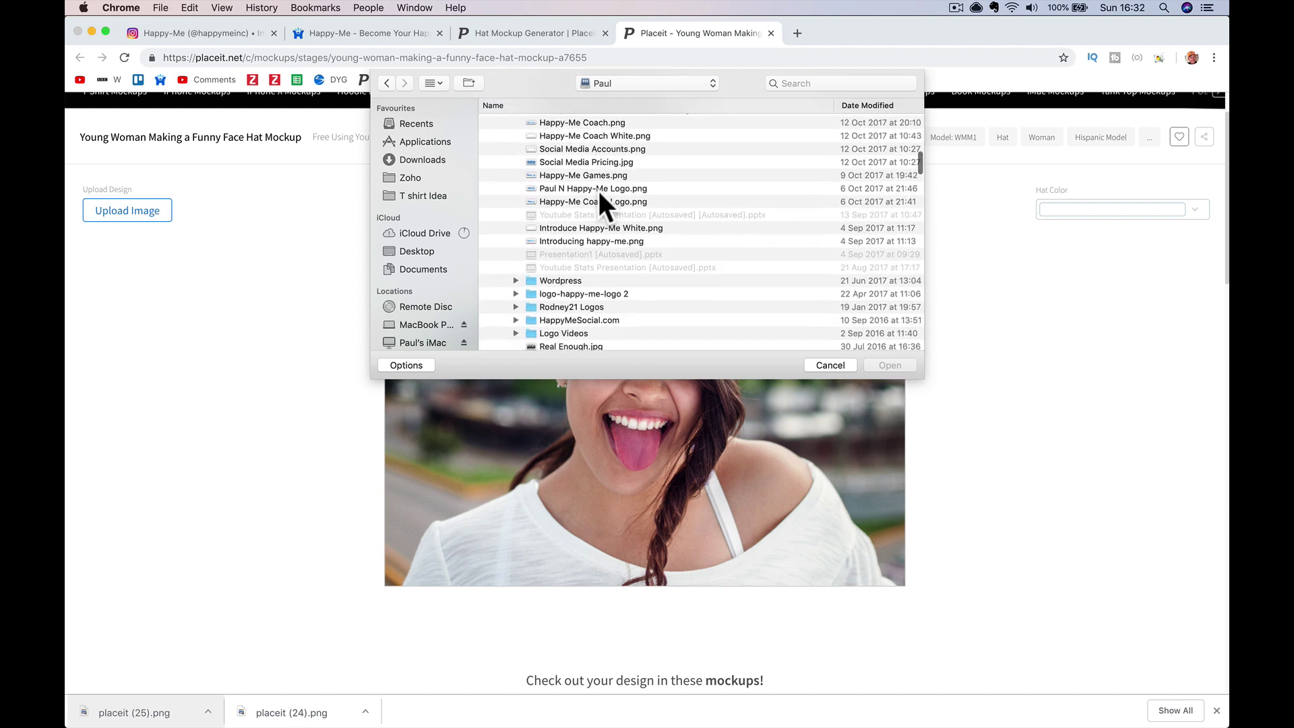
scroll(599, 191, down, 10)
scroll(599, 192, down, 10)
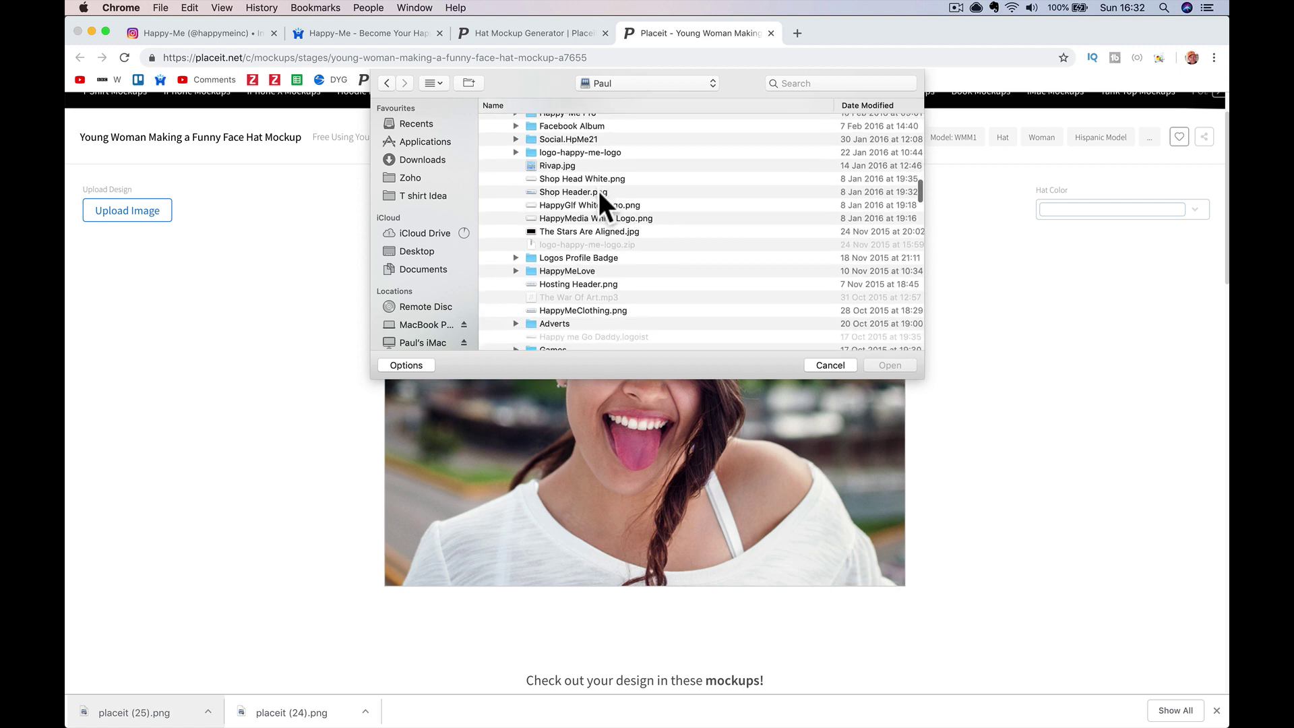
scroll(599, 191, down, 10)
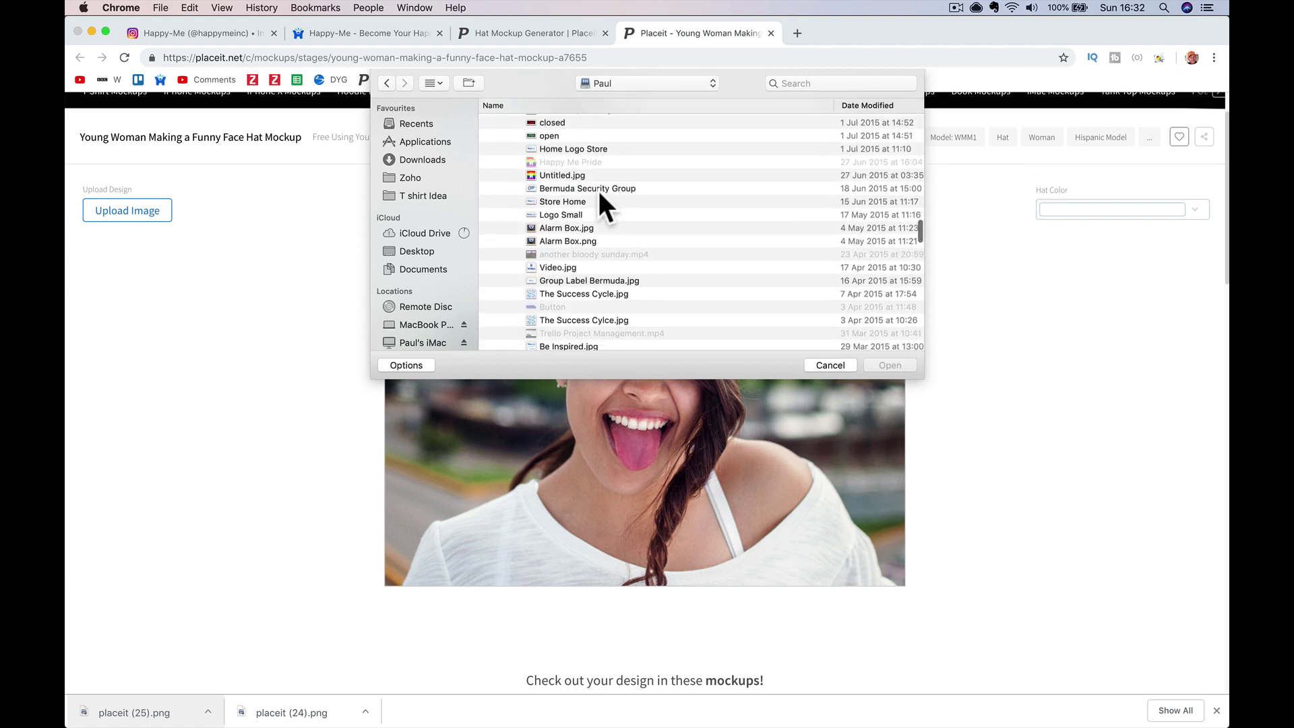
scroll(599, 192, down, 10)
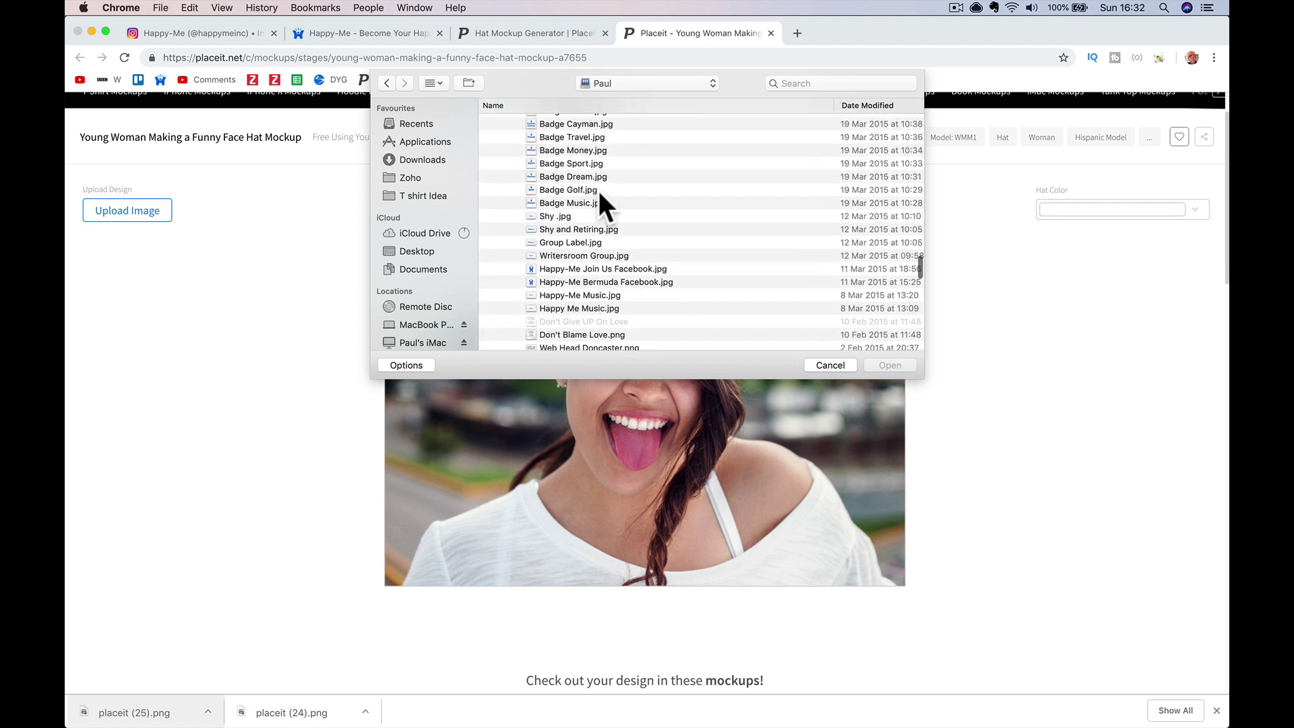
scroll(598, 193, up, 10)
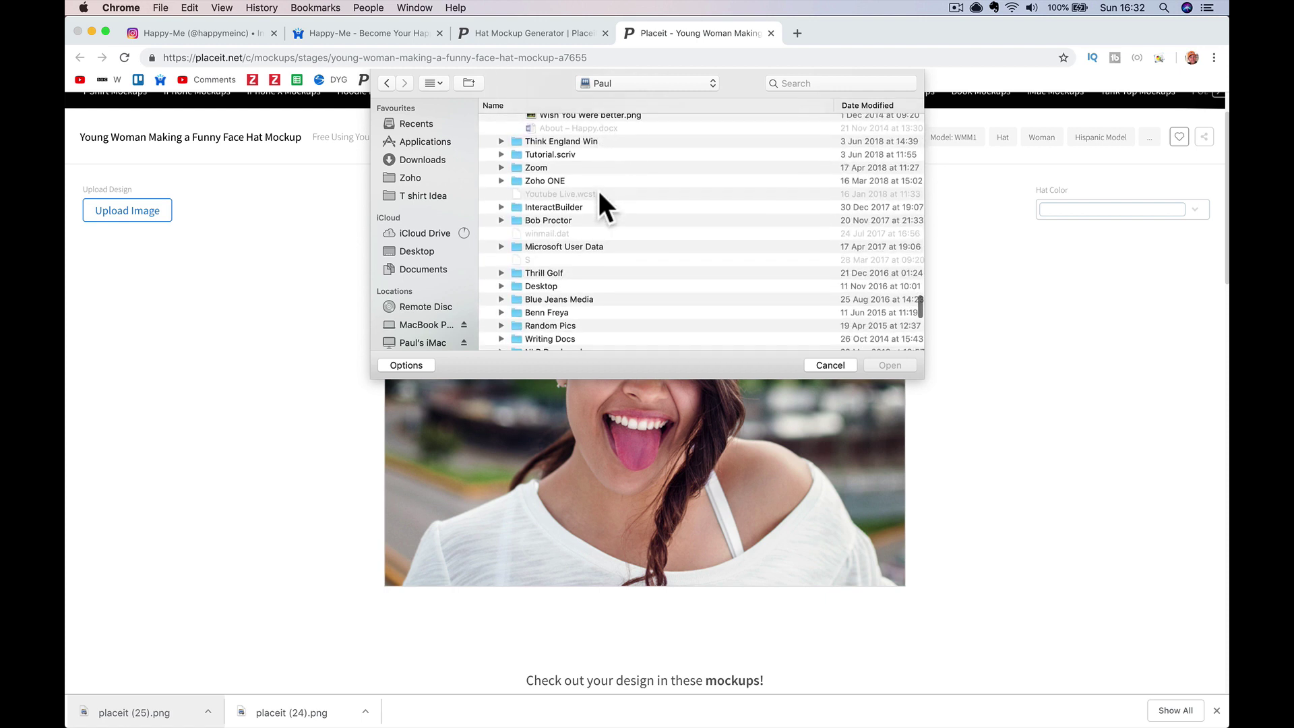
scroll(599, 192, up, 5)
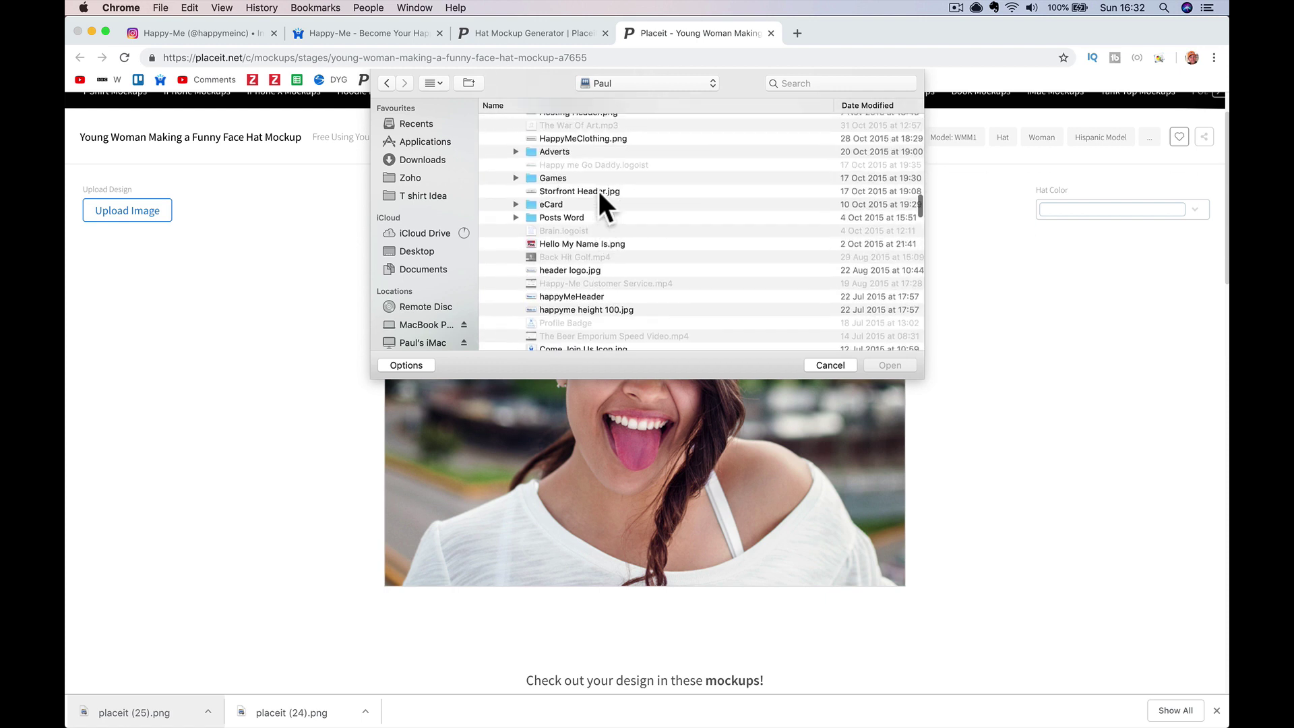
scroll(598, 191, up, 6)
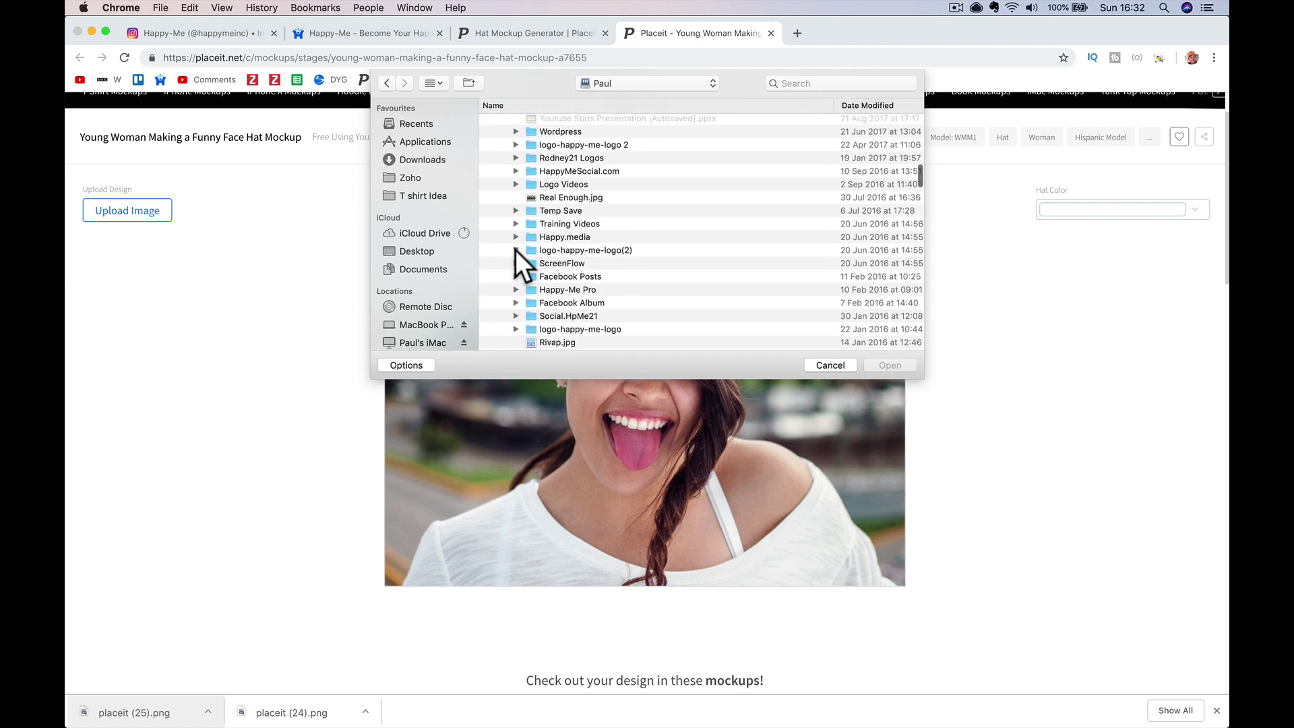
Expand logo-happy-me-logo(2) and upload Happy-Me_Final Logo_02.png
click(515, 250)
scroll(593, 252, down, 5)
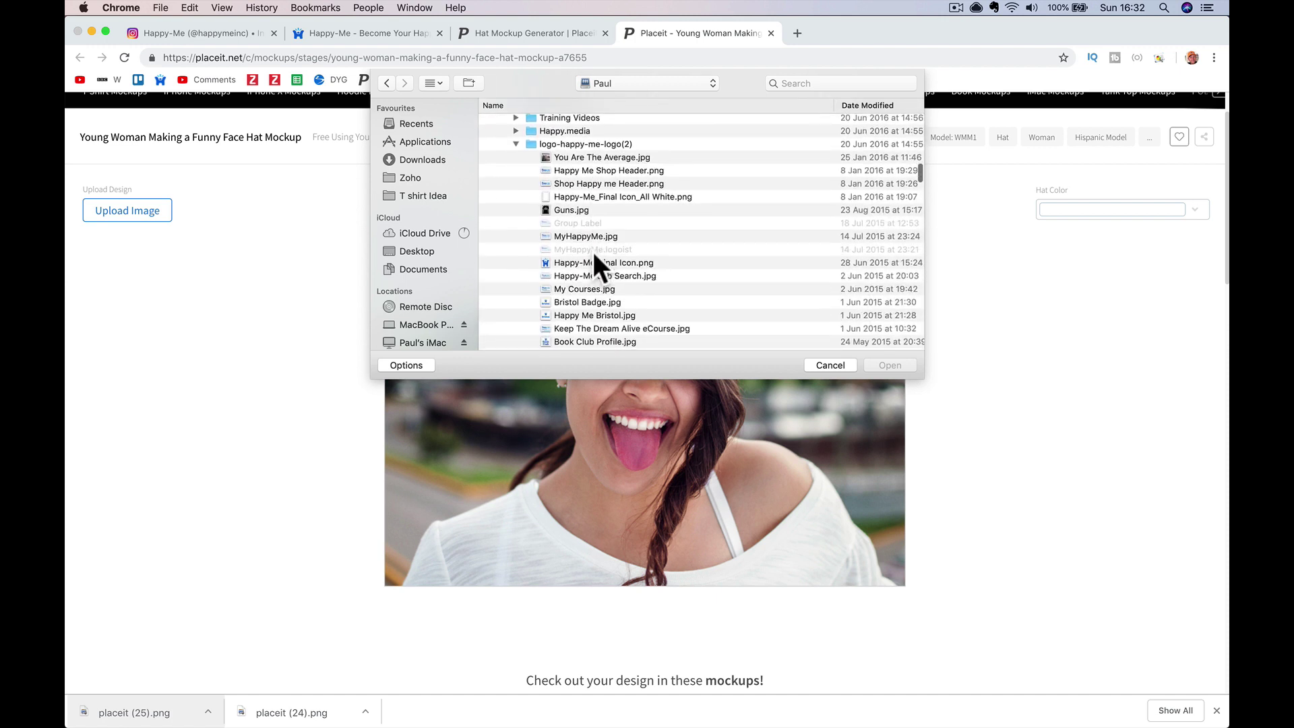
scroll(592, 252, down, 10)
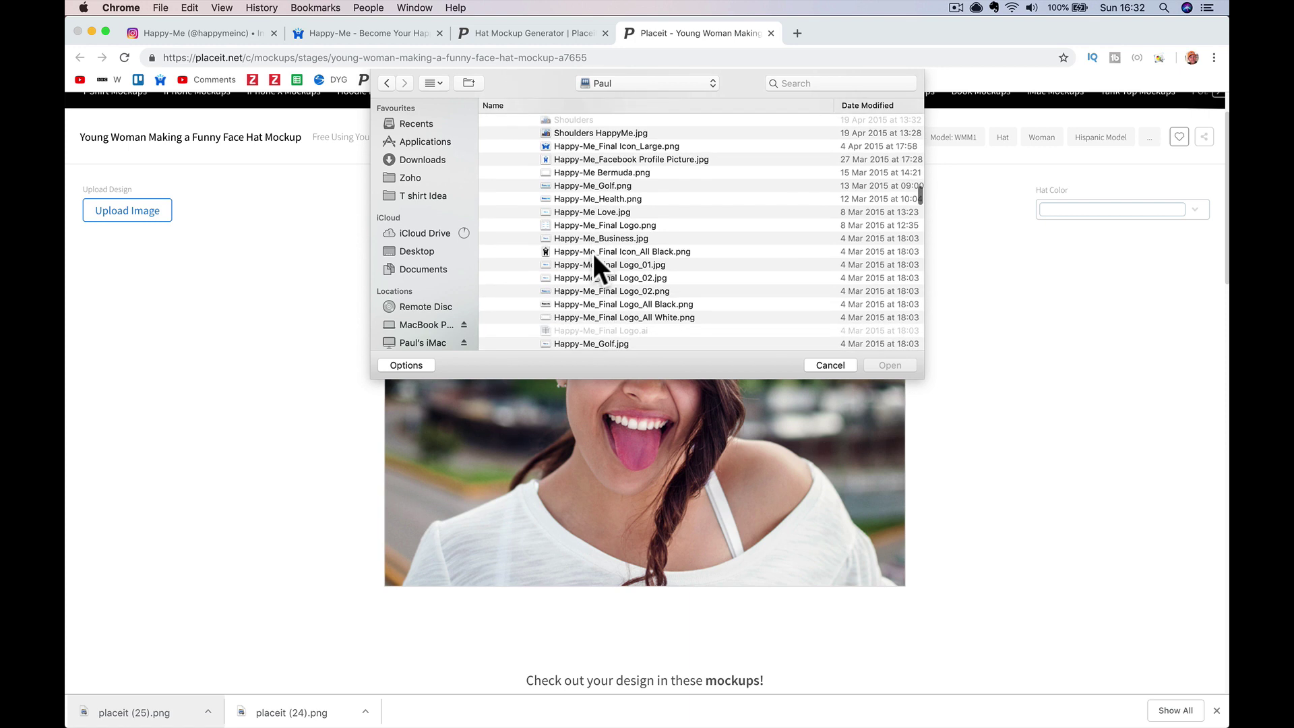
scroll(593, 254, down, 3)
scroll(592, 253, up, 5)
scroll(593, 253, down, 3)
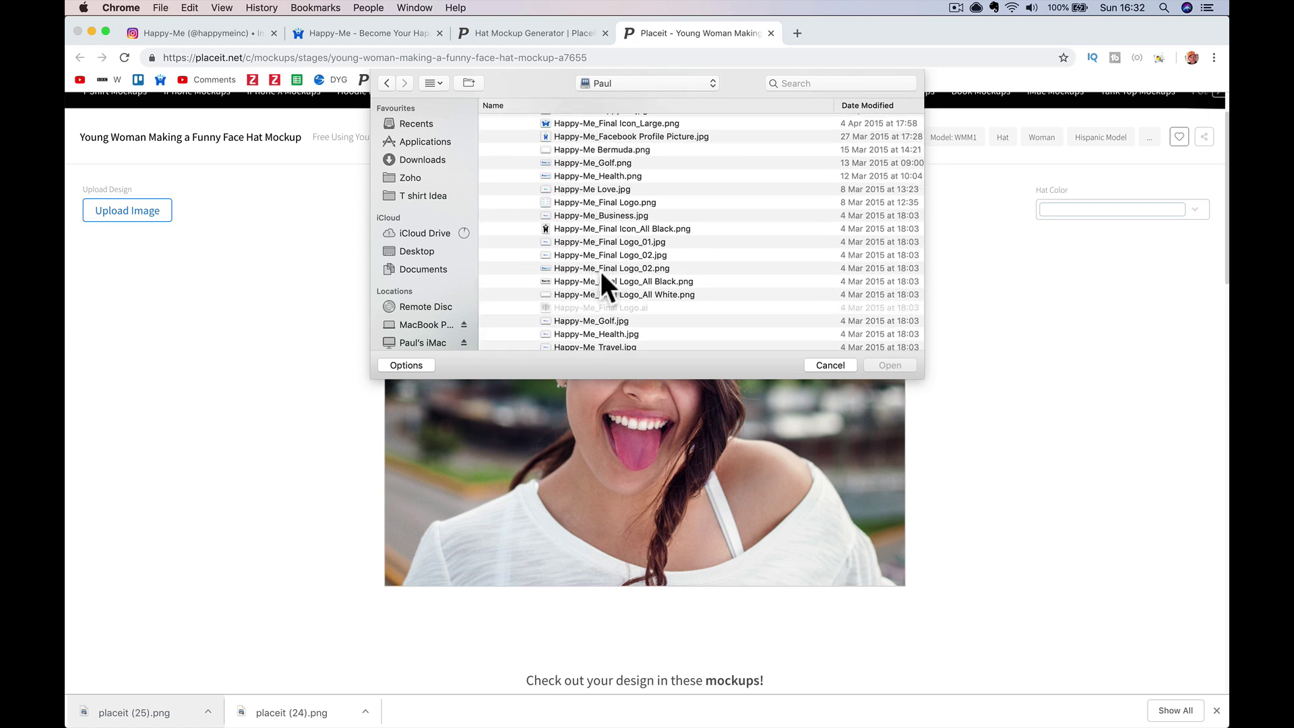
double_click(600, 270)
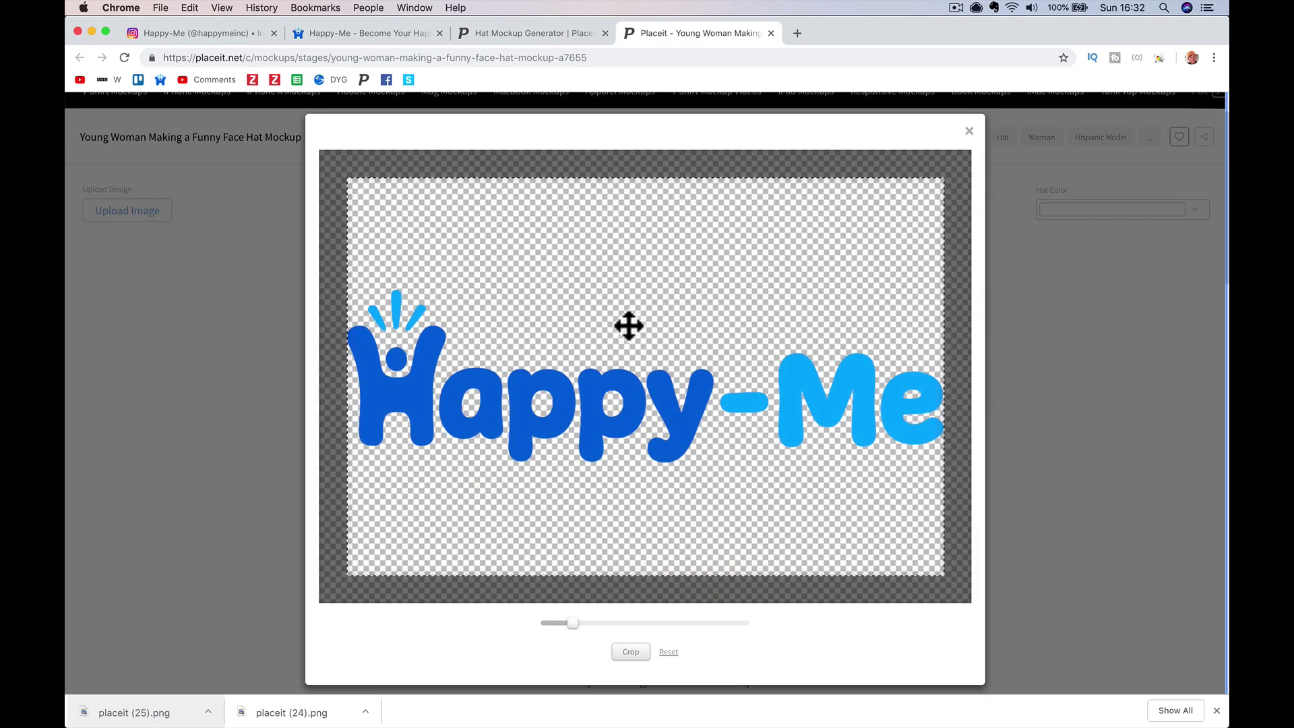
Shrink the Happy-Me logo slightly in the crop area and apply the crop
drag(572, 623, 566, 621)
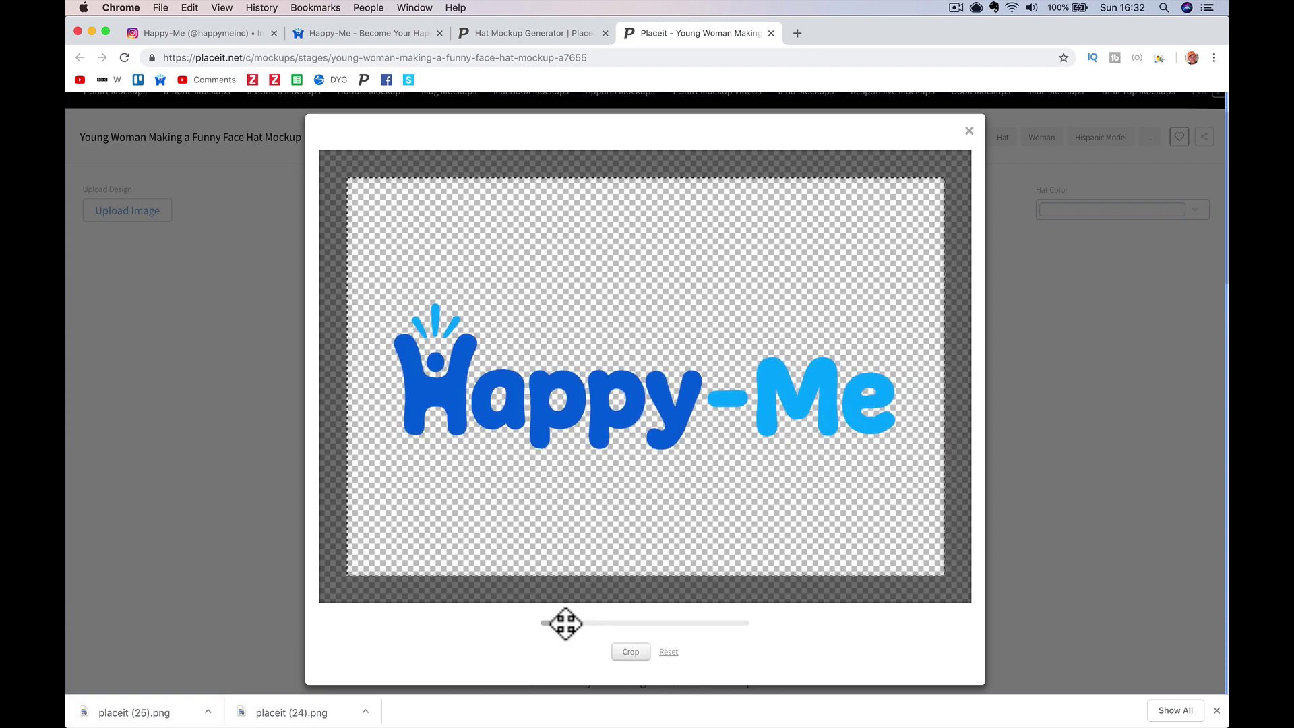
click(616, 651)
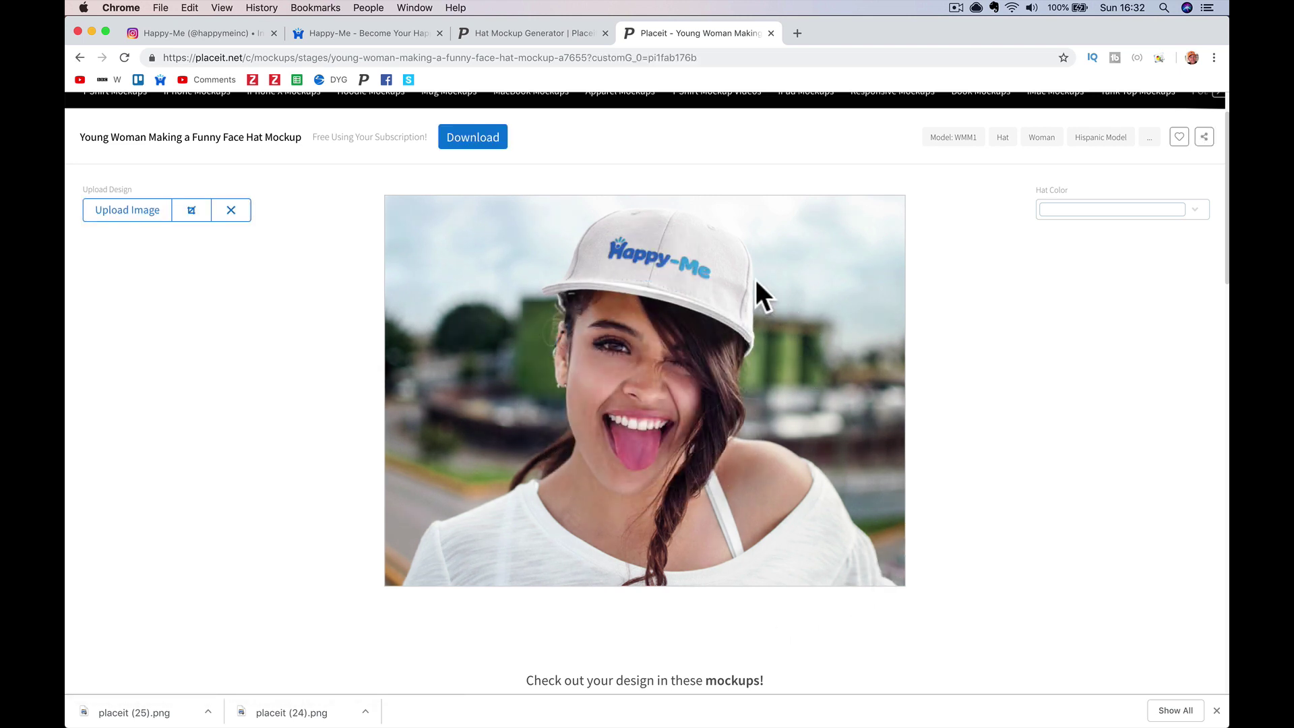
Change the hat colour to yellow, after briefly trying light blue
scroll(746, 269, up, 5)
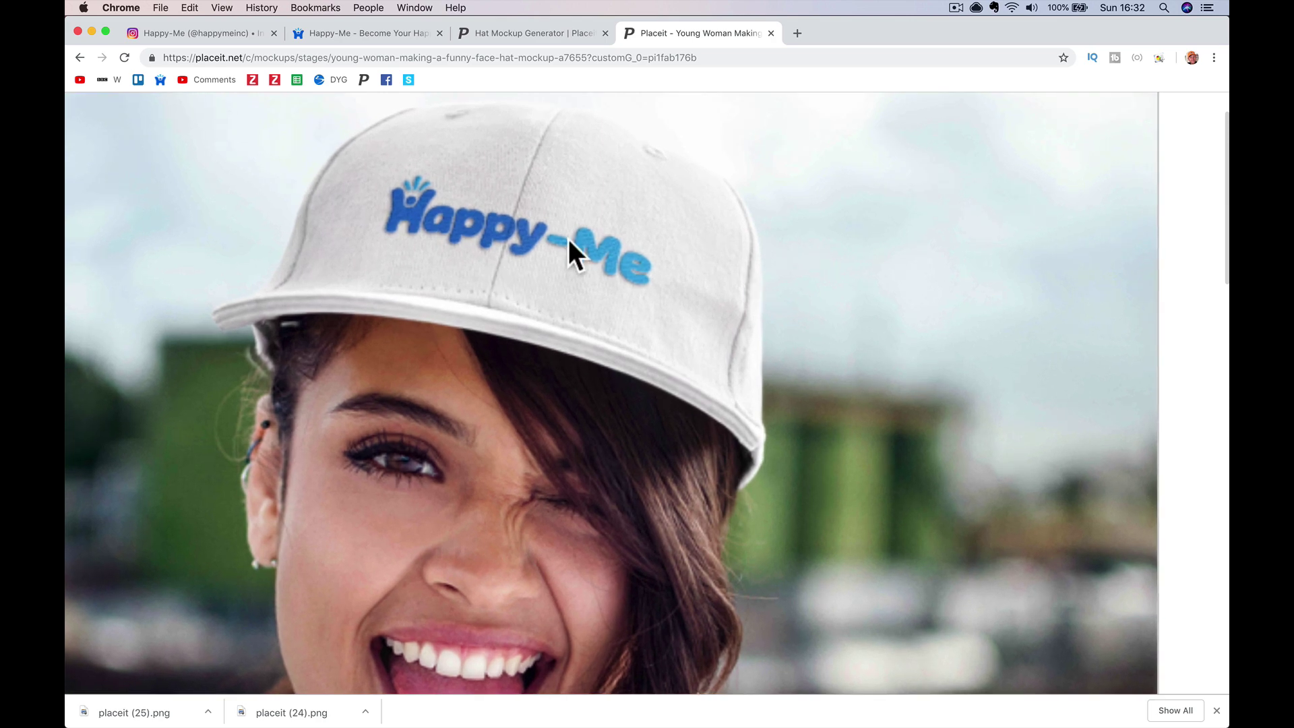
scroll(614, 251, down, 5)
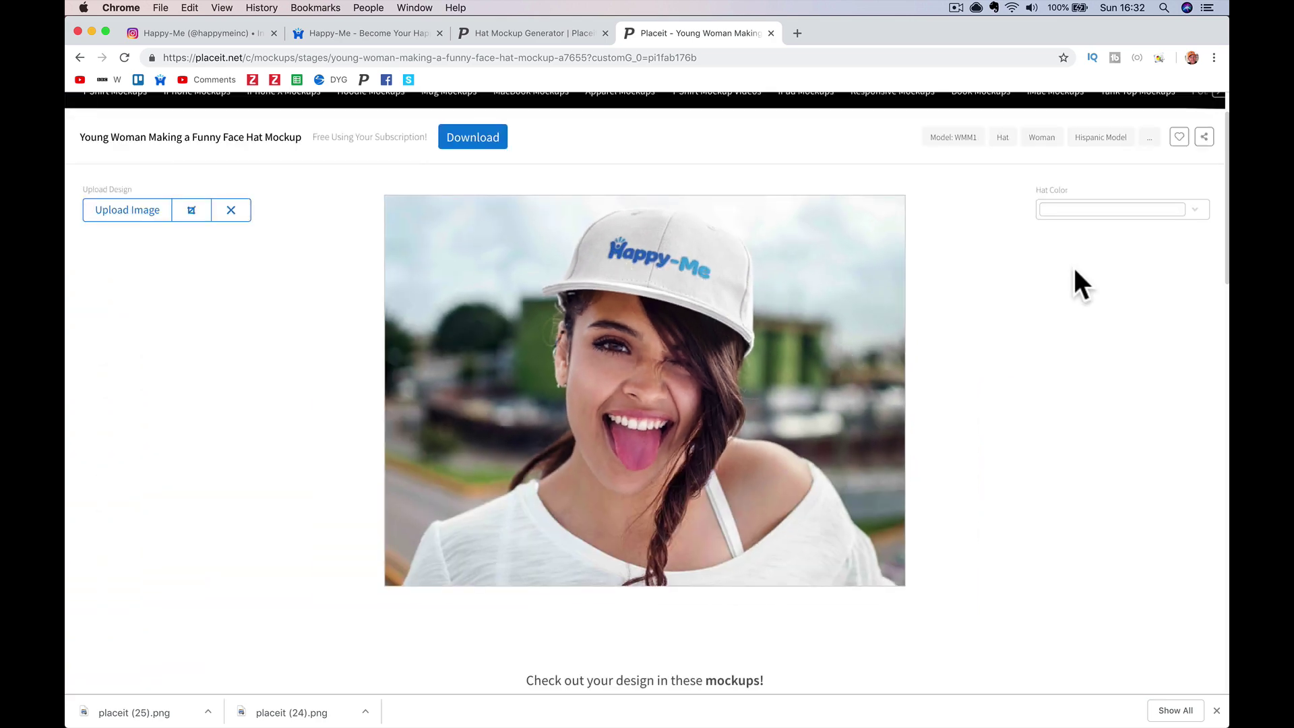
click(1135, 229)
click(987, 277)
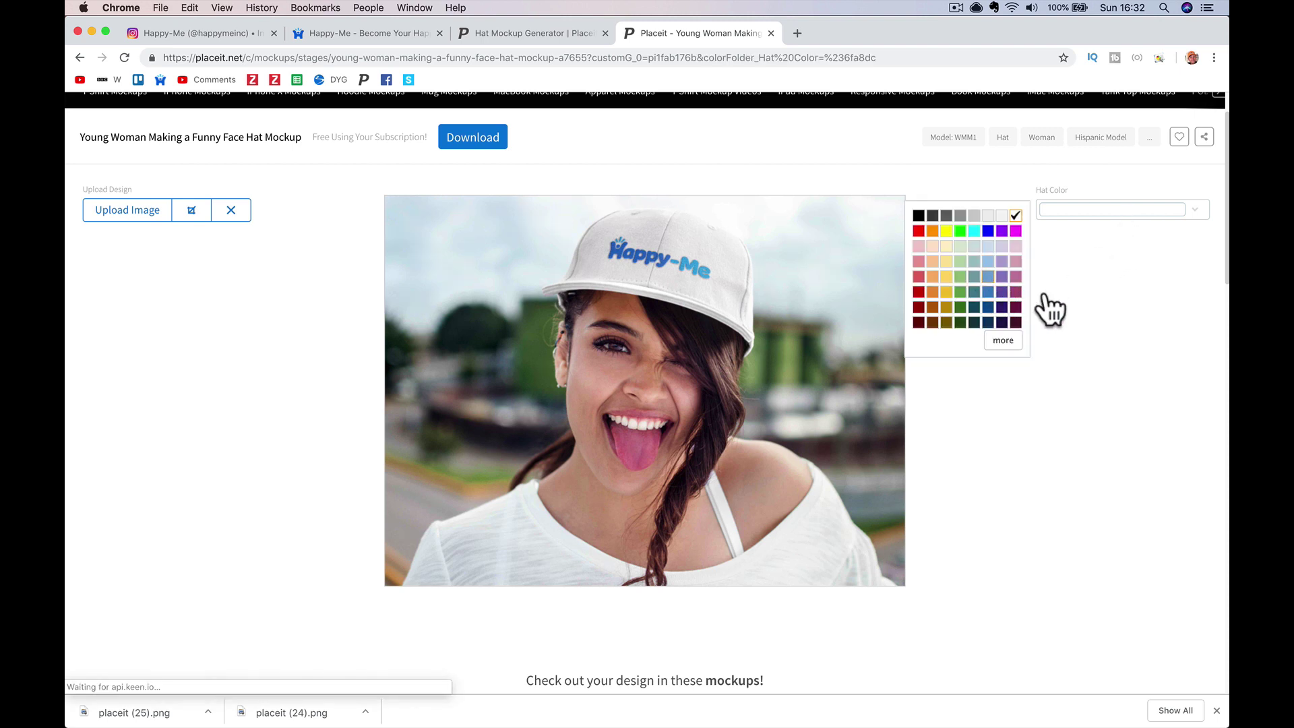
click(1083, 213)
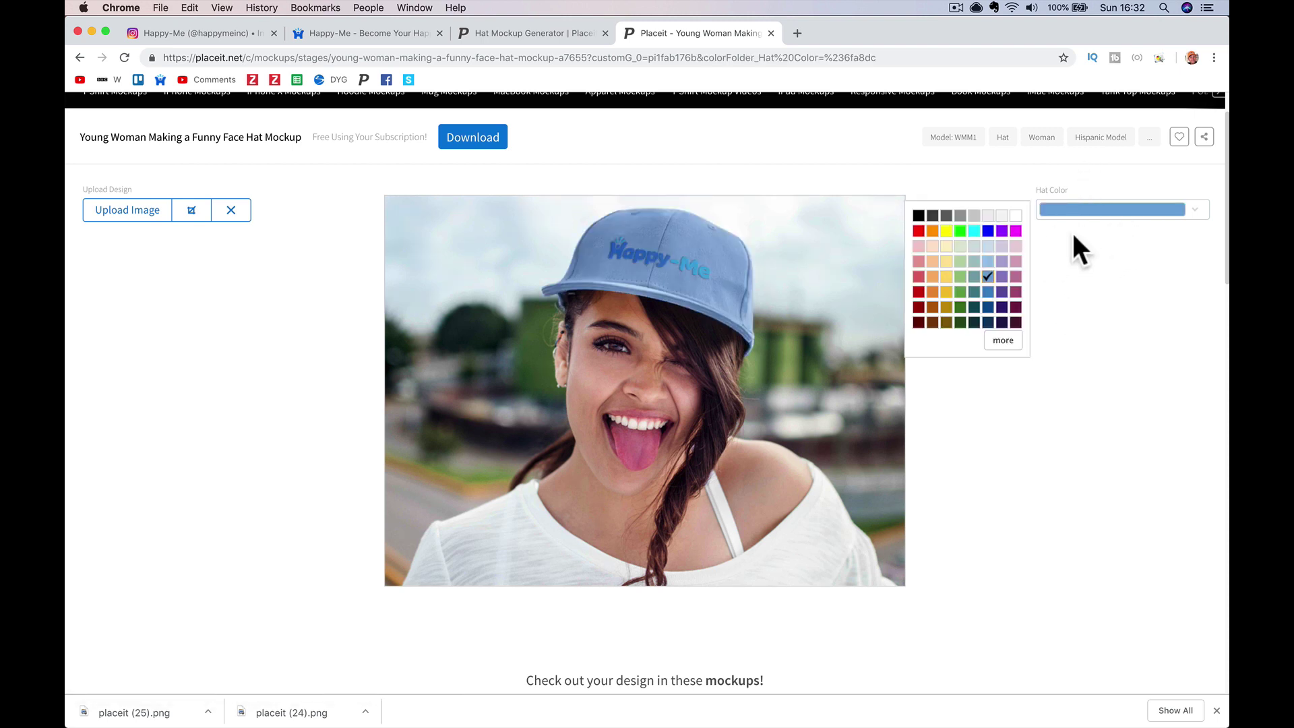
click(946, 276)
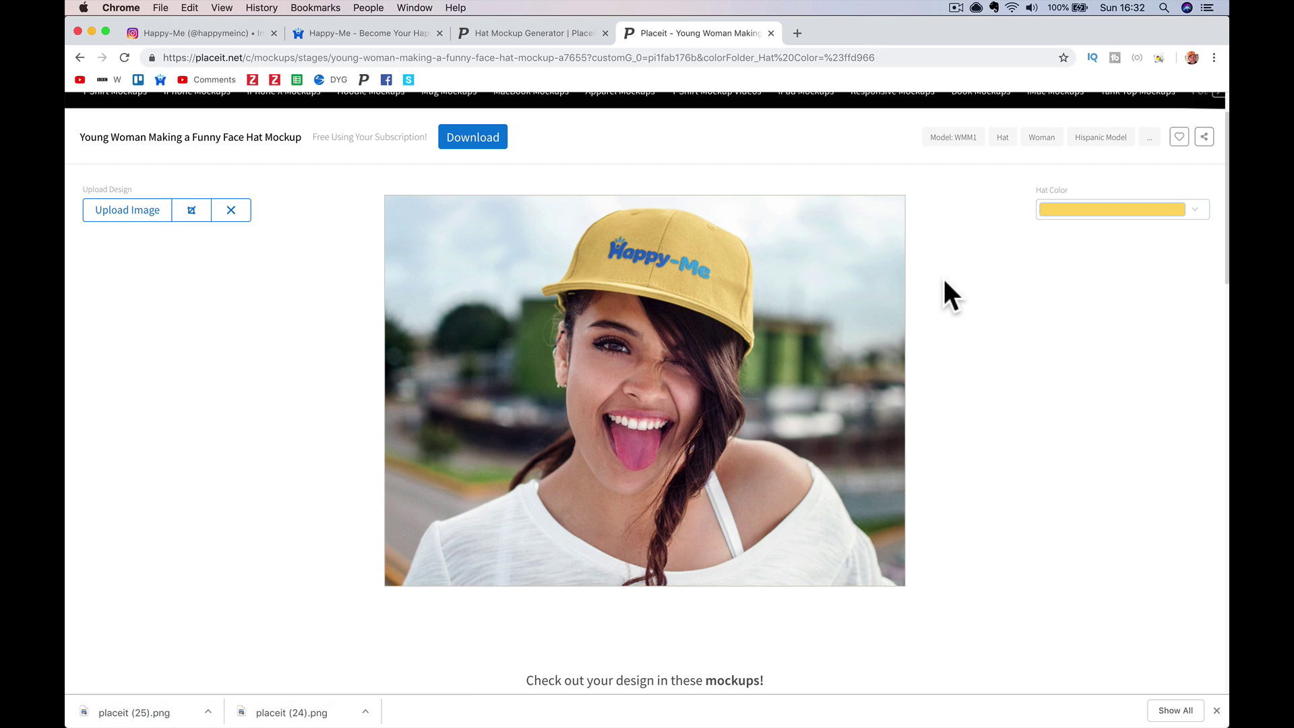
Start the paid download of the yellow Happy-Me hat mockup
scroll(512, 323, down, 6)
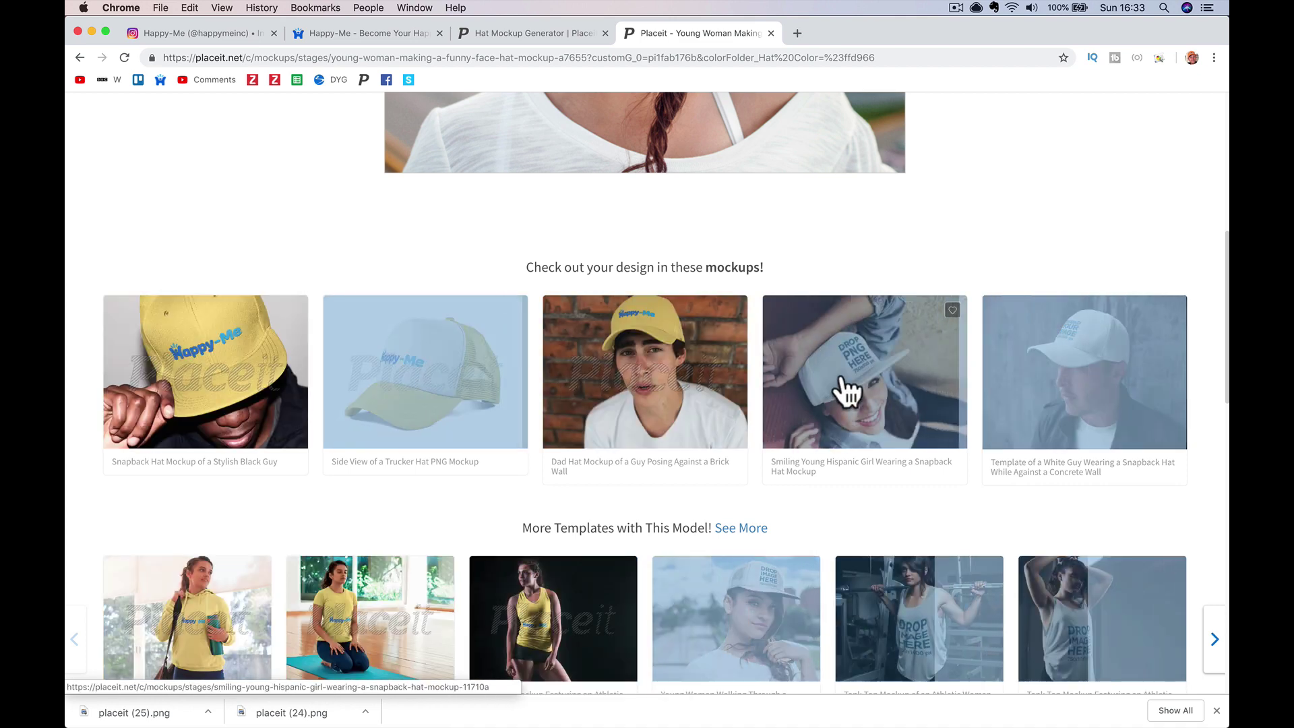
scroll(595, 231, up, 7)
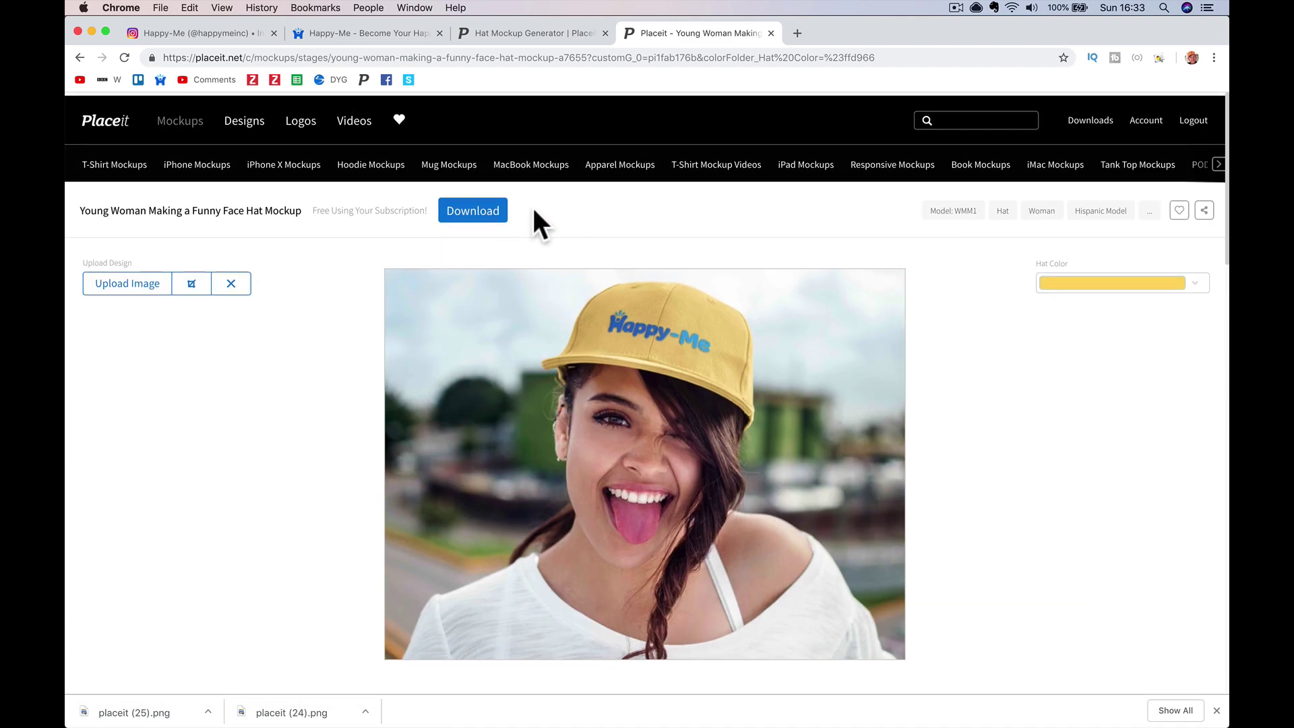
click(488, 209)
click(607, 313)
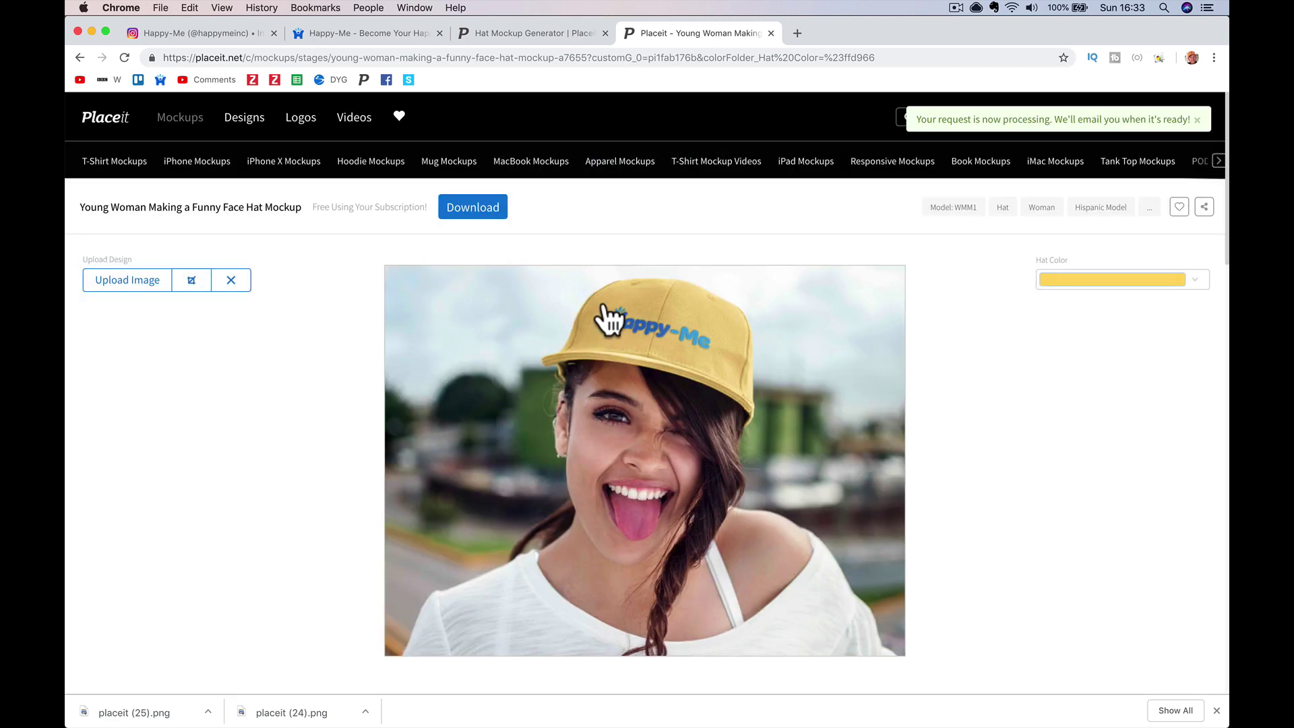
Browse the Instagram Video Maker templates, then go to the Online Logo Maker page
click(355, 123)
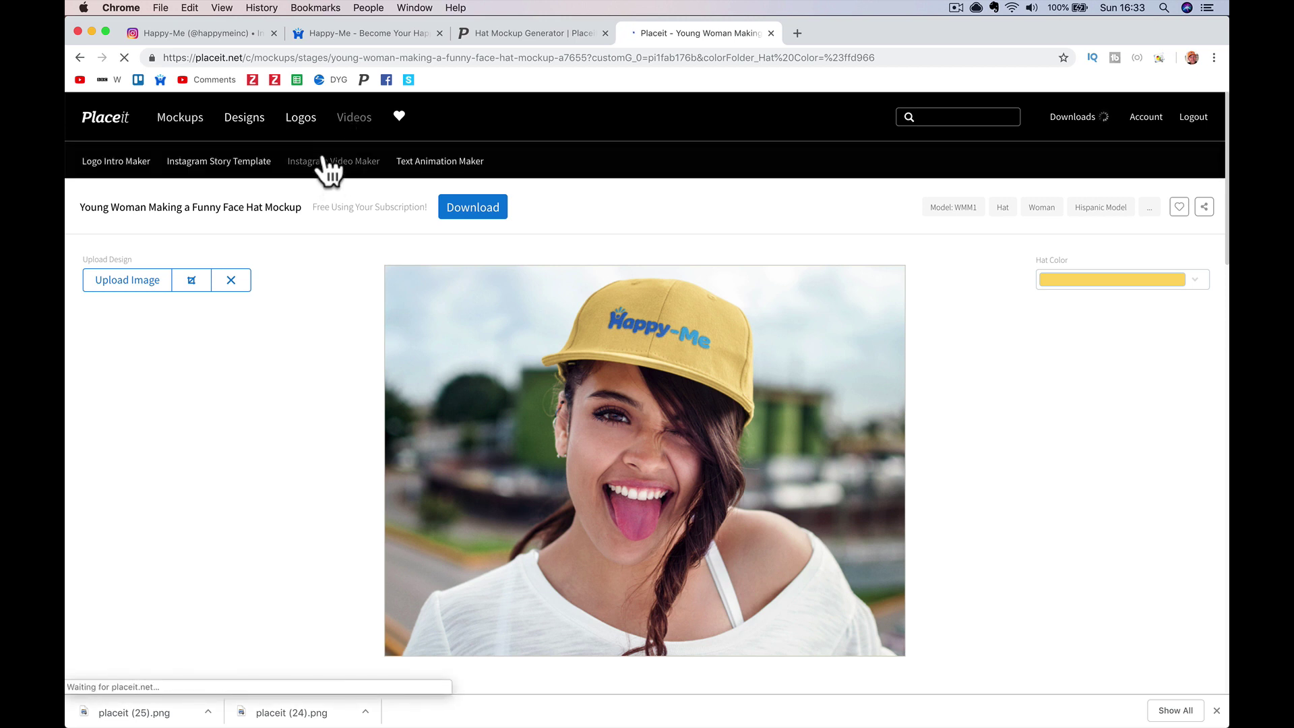
mouse_move(302, 123)
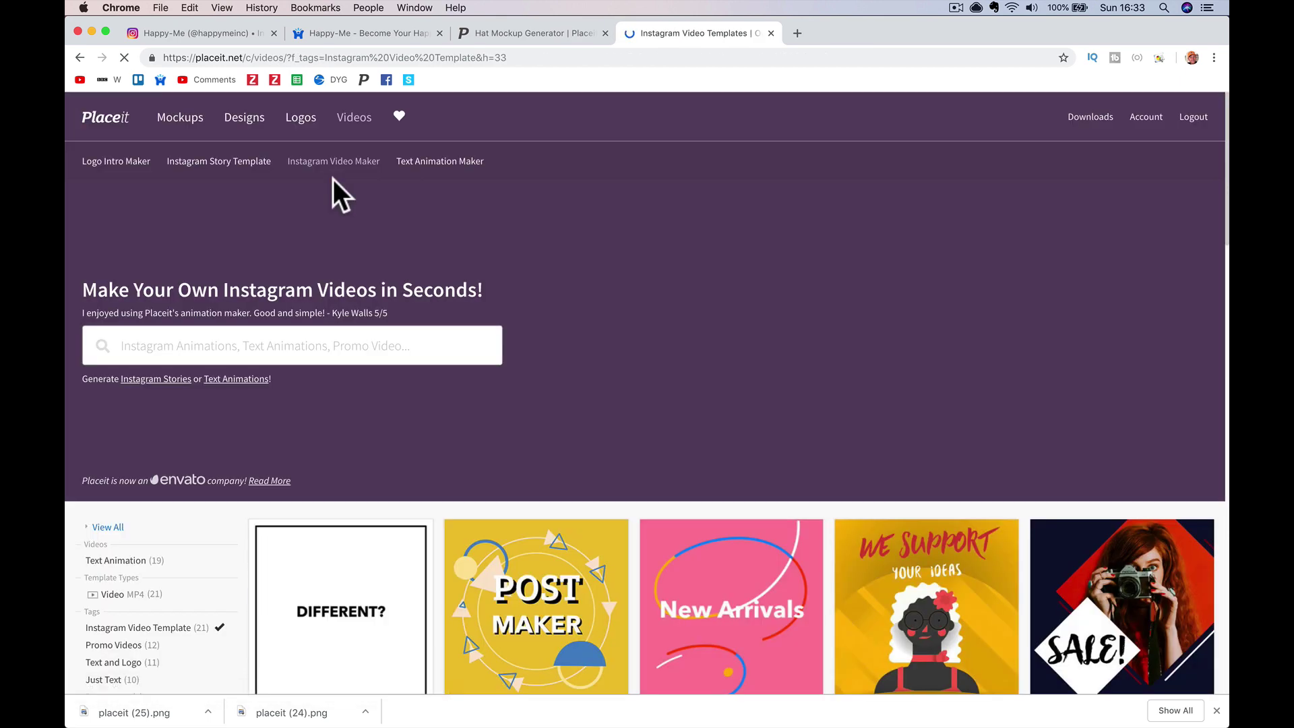
scroll(392, 272, down, 6)
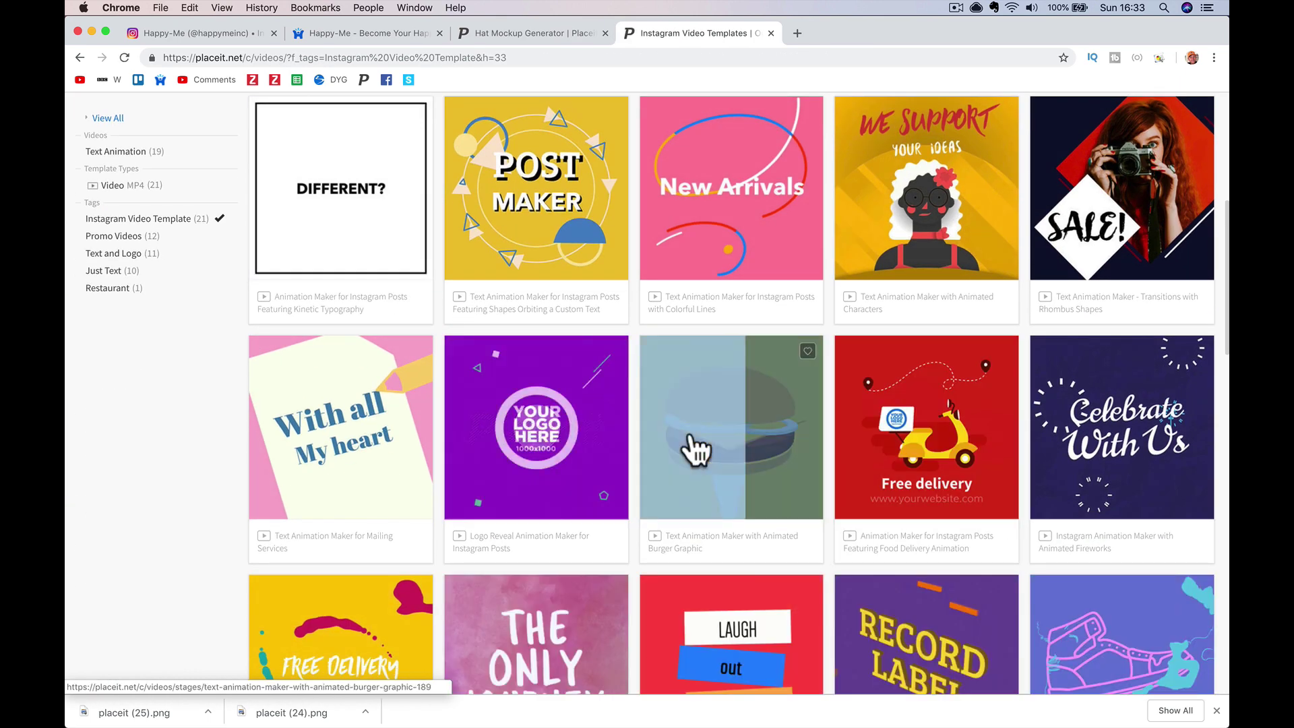
scroll(829, 464, down, 2)
scroll(788, 485, down, 2)
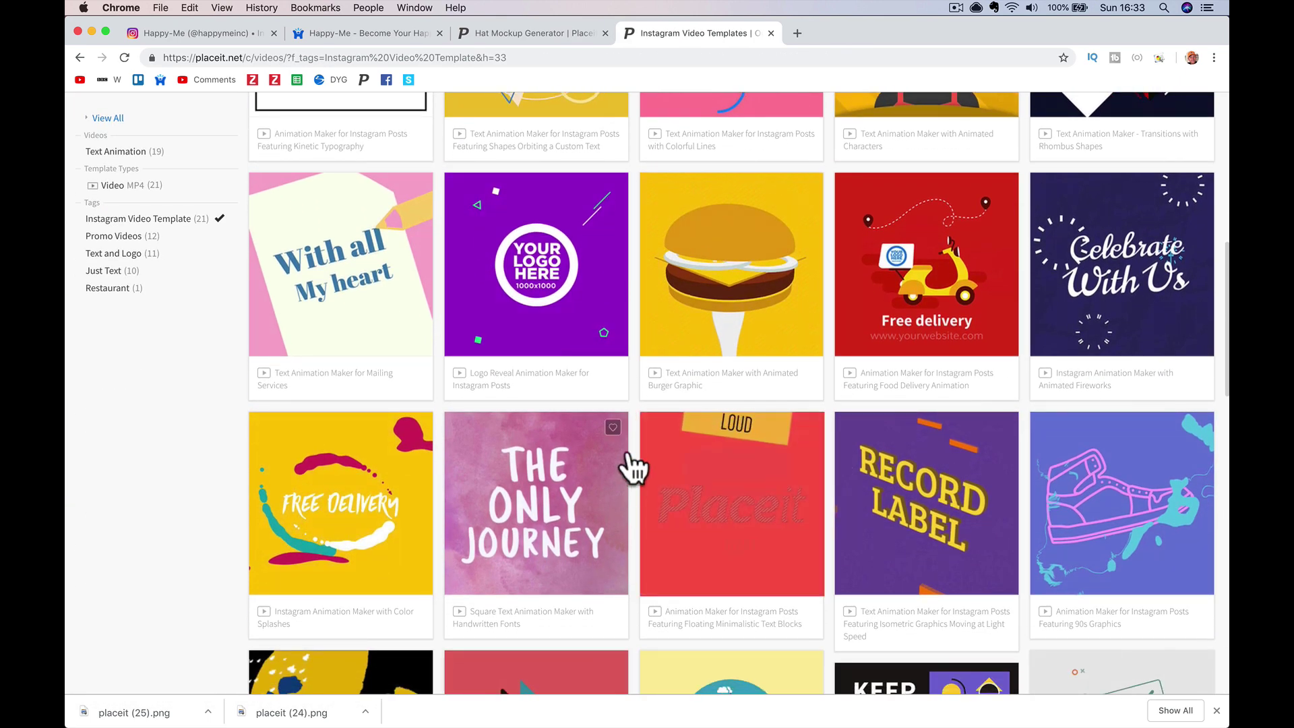
scroll(634, 458, up, 9)
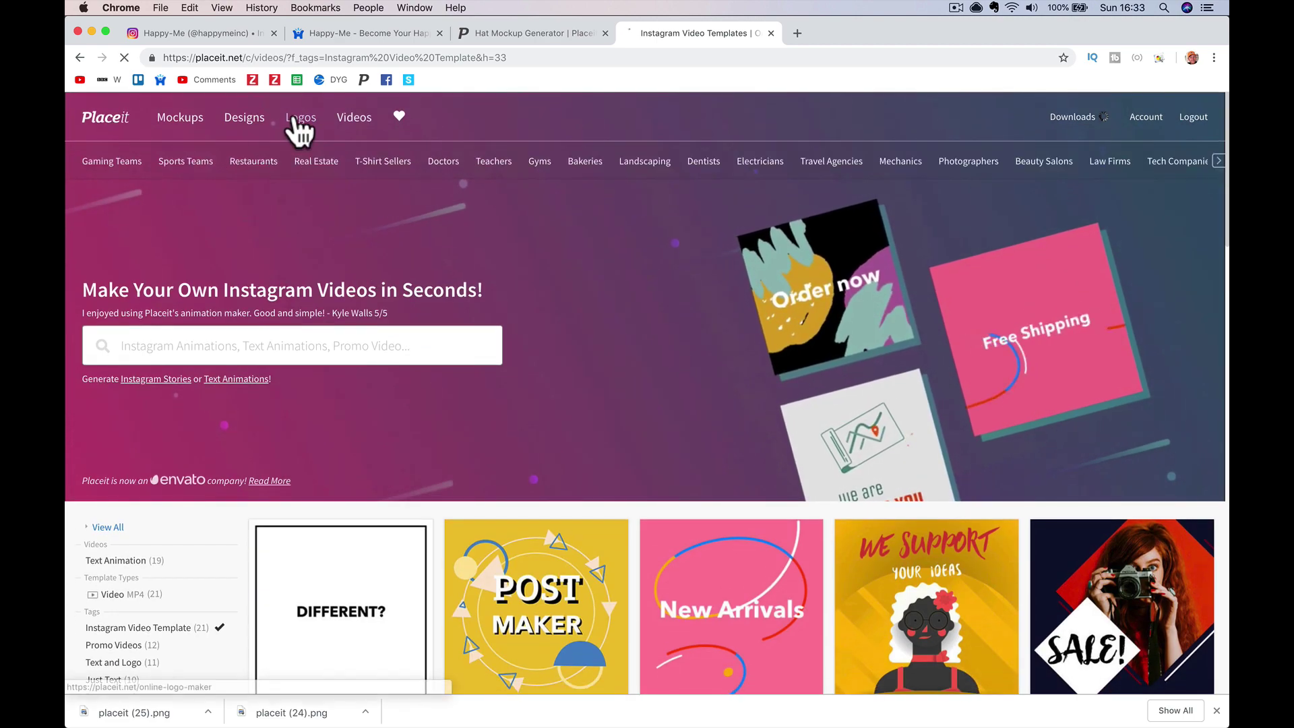
click(301, 117)
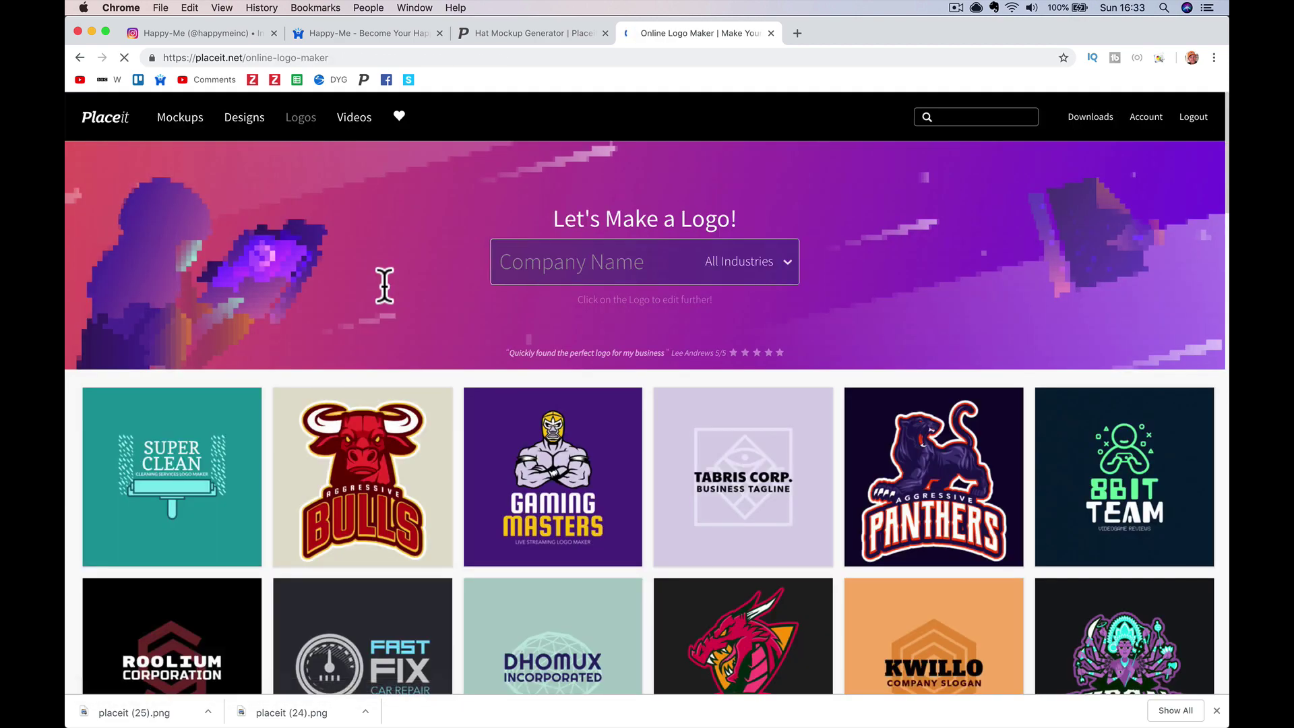
Open the Bulls sports logo template, change its text to 'We Love' and 'Happy-Me', and choose the panther mascot
scroll(371, 303, down, 1)
click(346, 383)
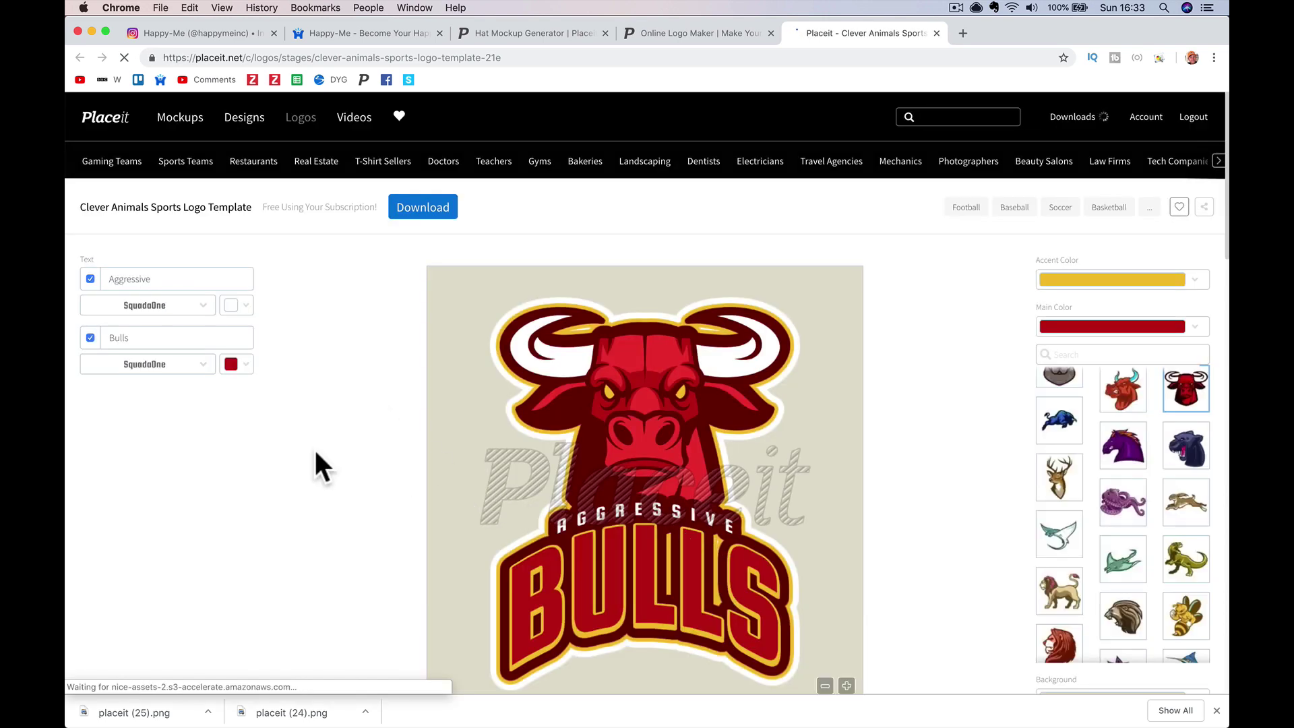
click(193, 277)
text(H)
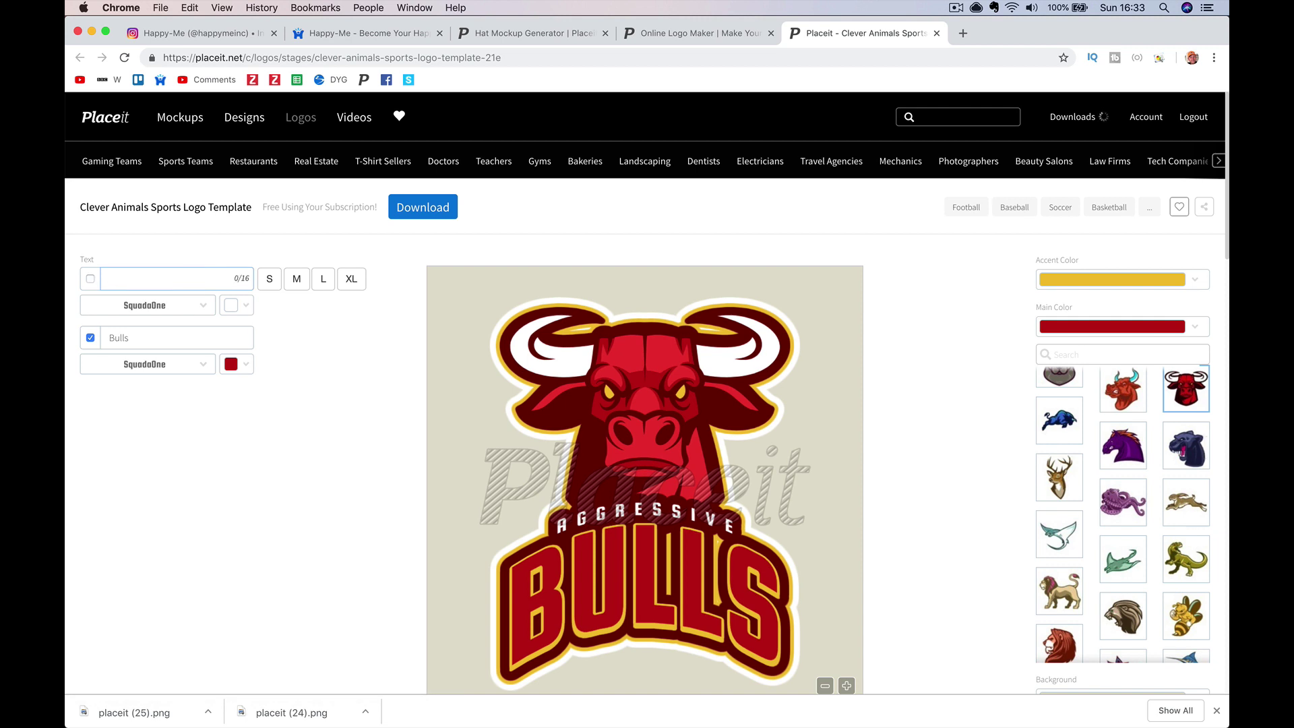
text(e Love)
click(174, 338)
text(Happ)
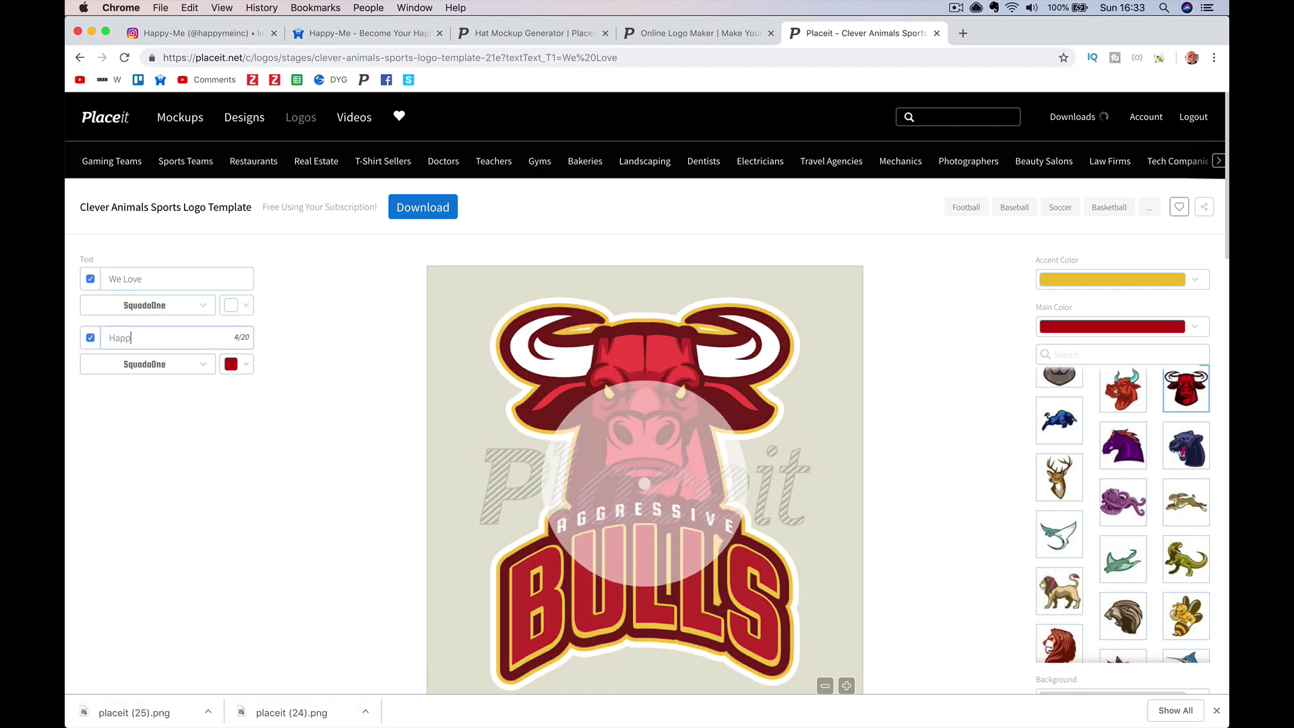
text(y-Me)
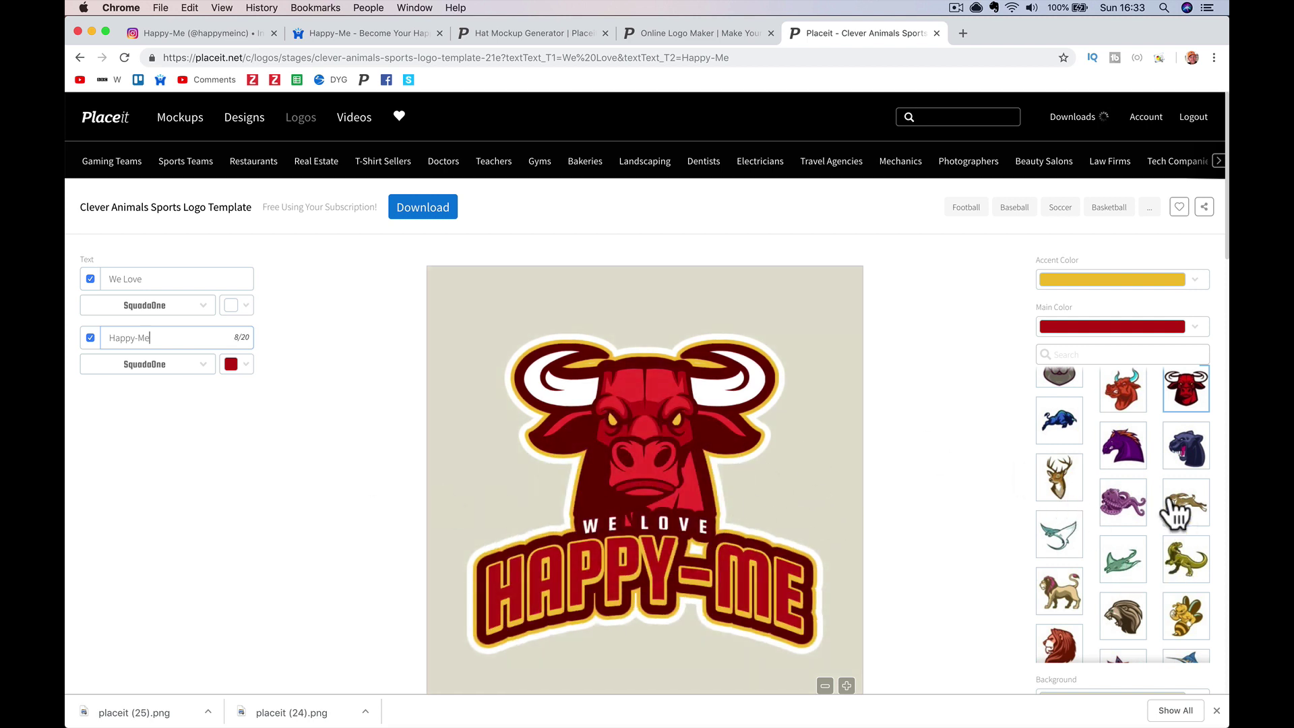
click(1165, 459)
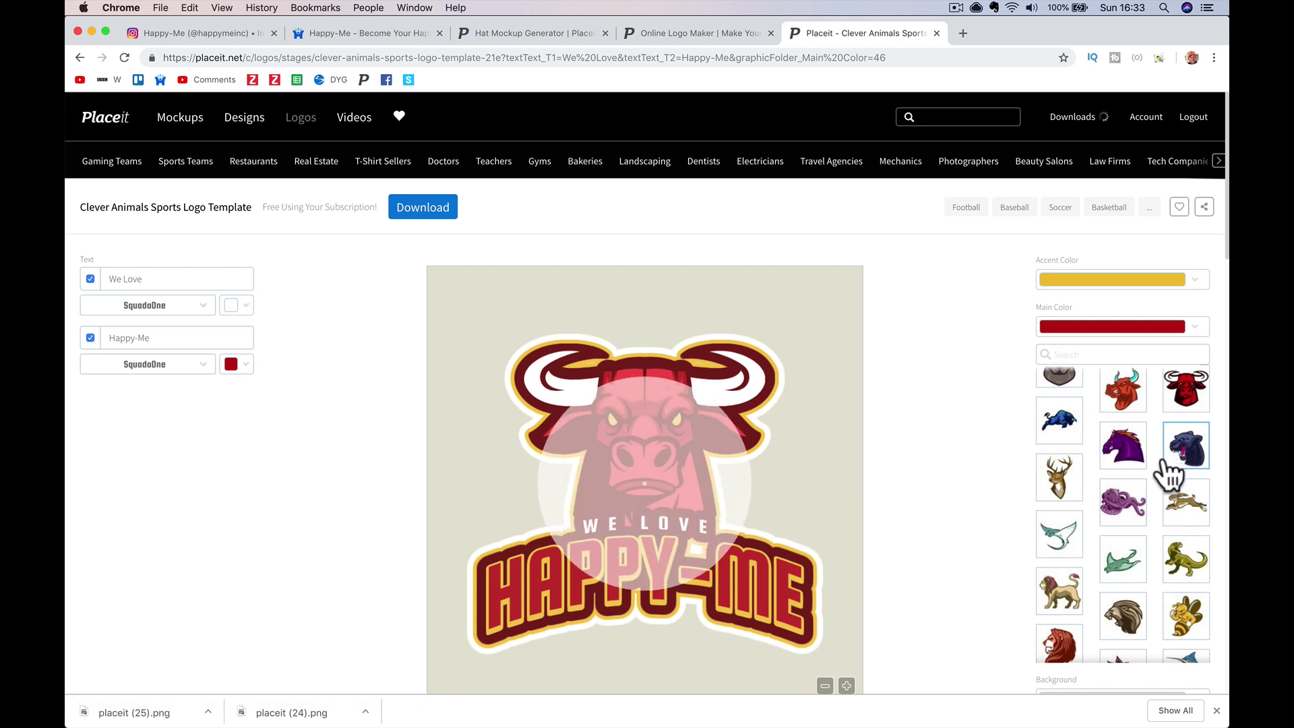
Swap the logo's mascot for the wolf
scroll(1126, 505, down, 3)
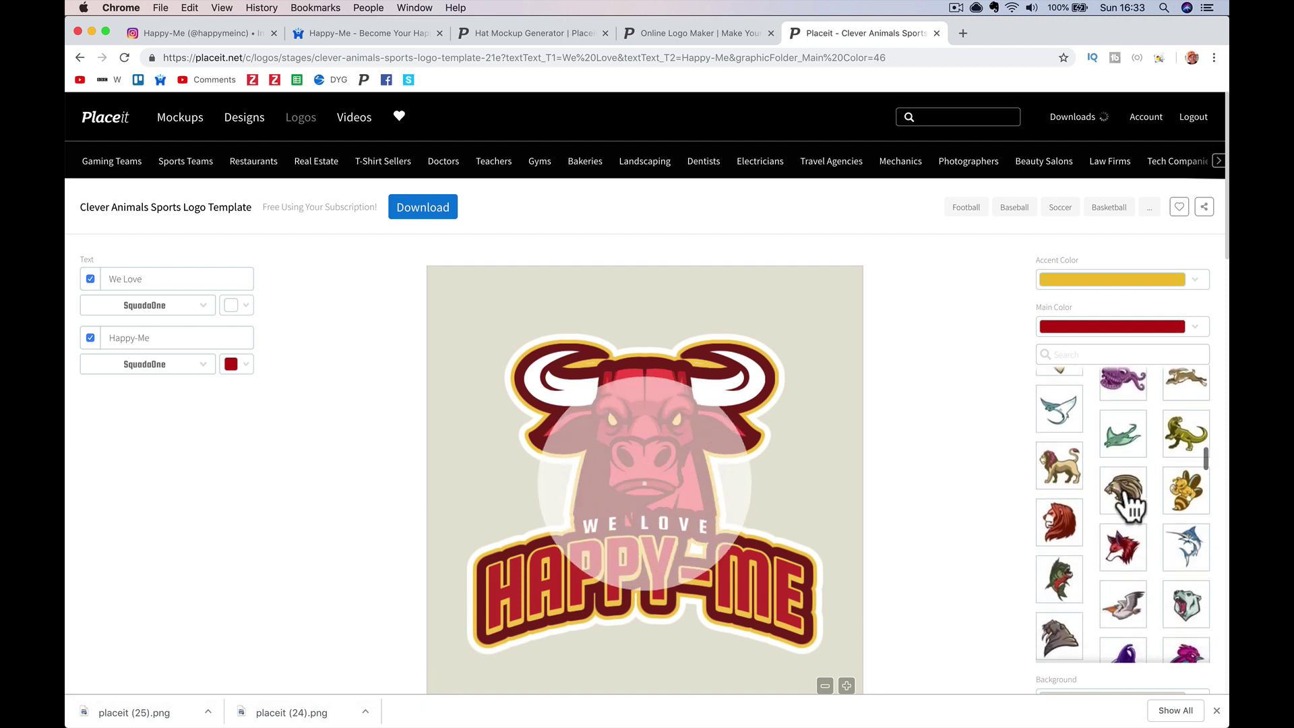
scroll(1068, 535, down, 3)
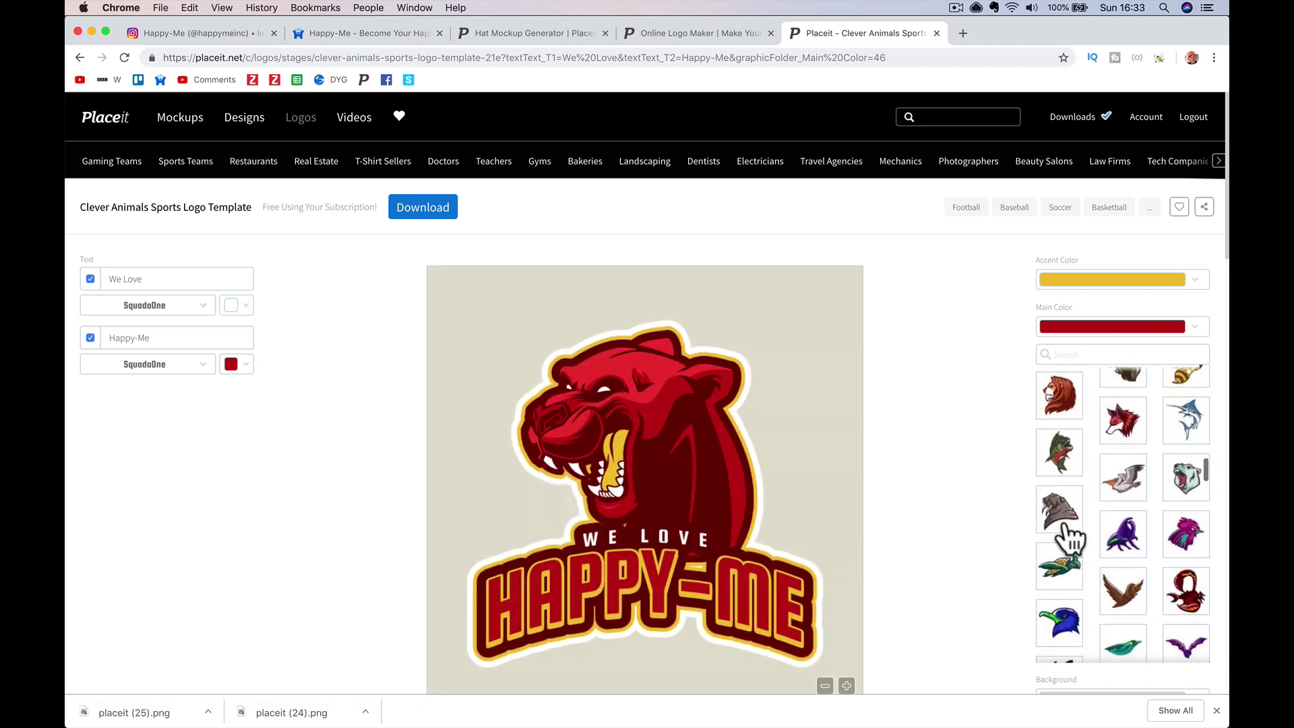
click(1123, 419)
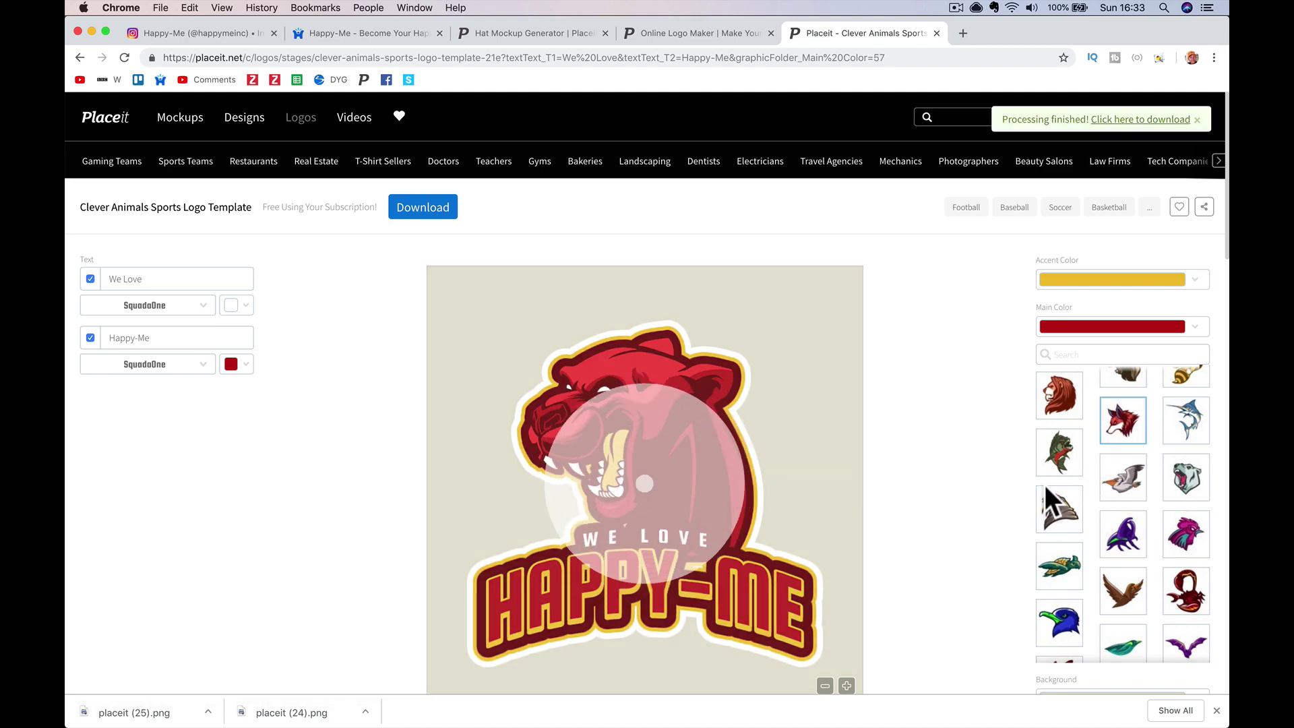
Set the logo's main colour to green and its accent colour to light green
scroll(961, 499, down, 2)
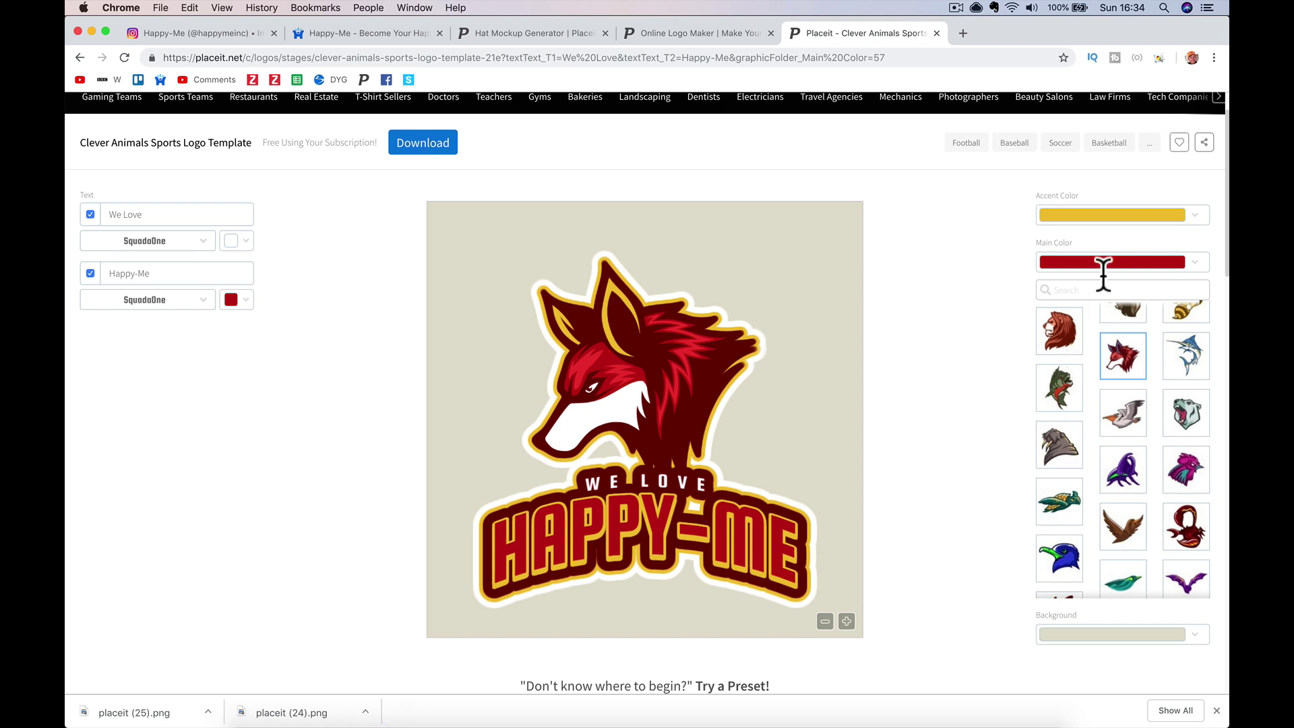
click(1109, 263)
click(961, 326)
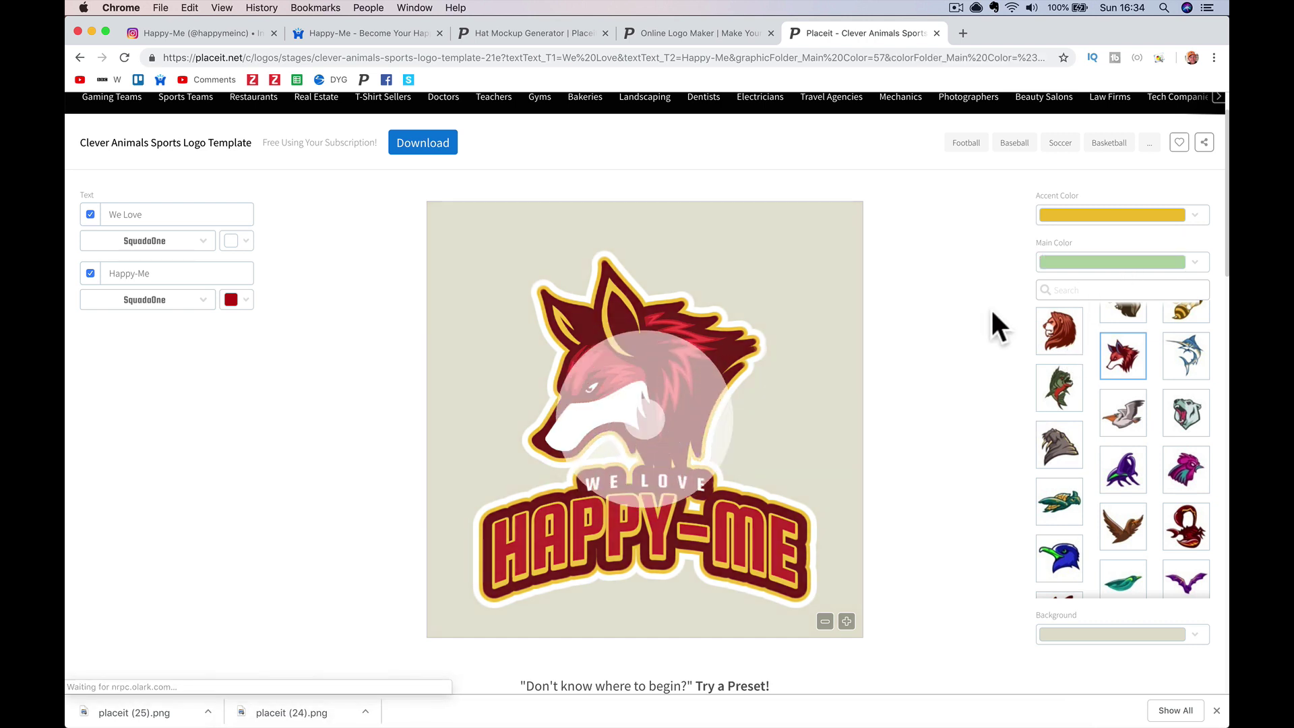
click(1109, 222)
click(959, 251)
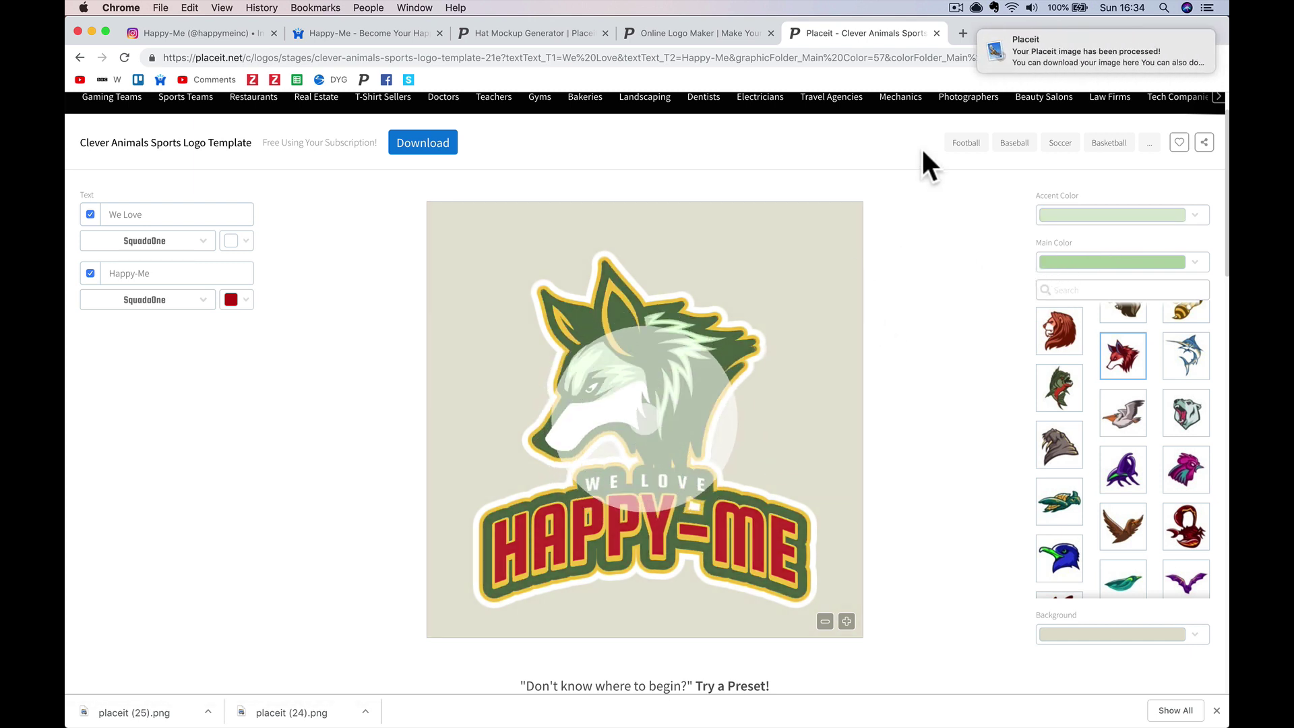
Download the Happy-Me cap mockup from the Placeit email as placeit (26).png and view it
click(1110, 42)
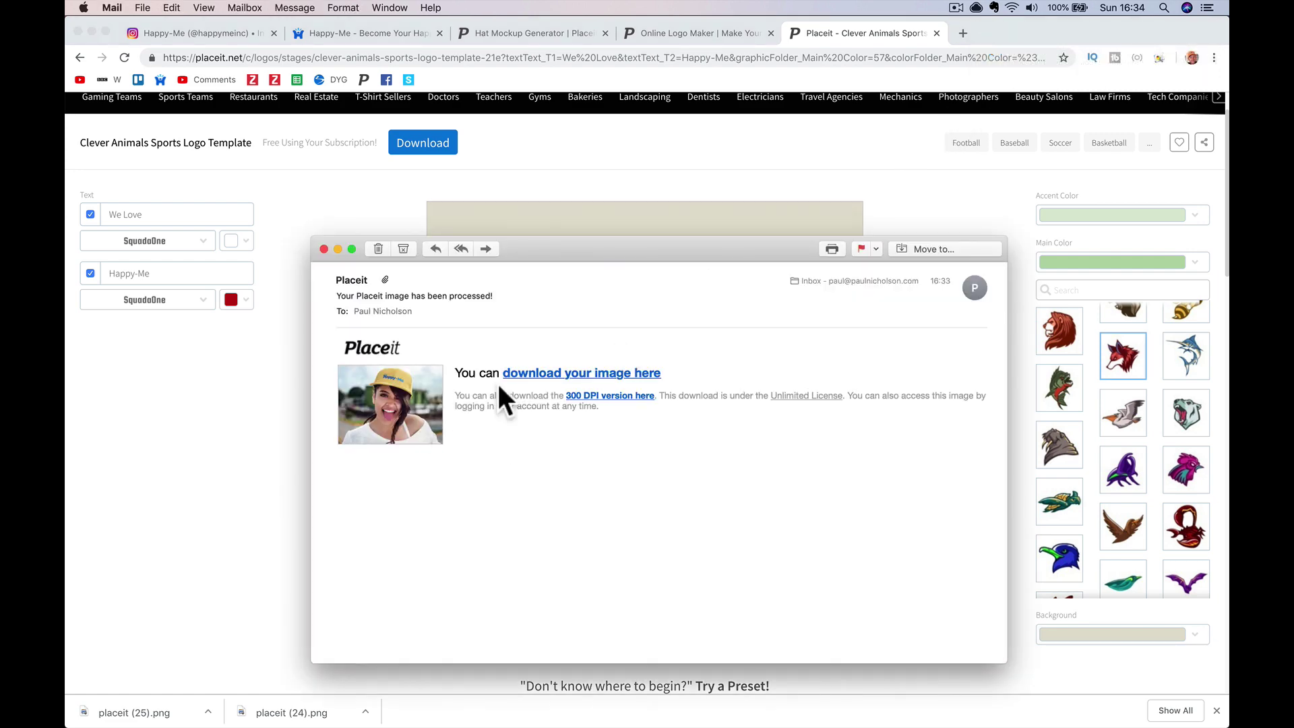
click(574, 372)
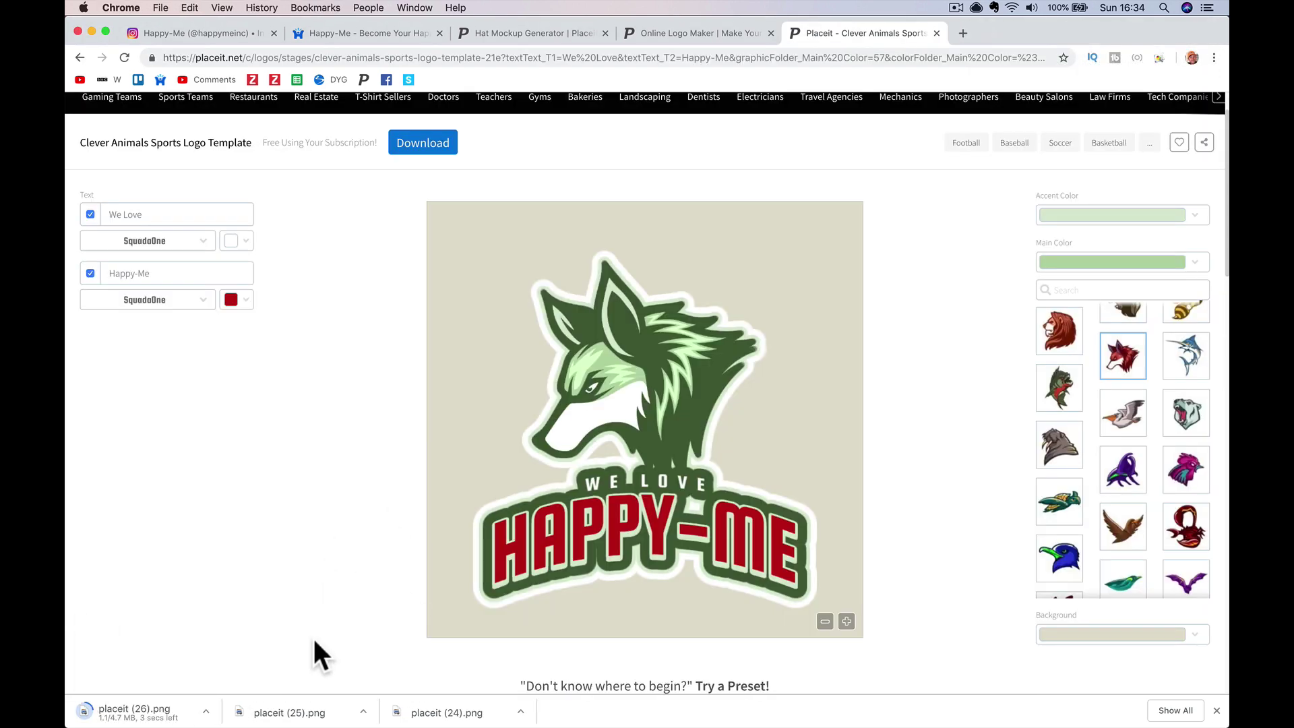
click(159, 714)
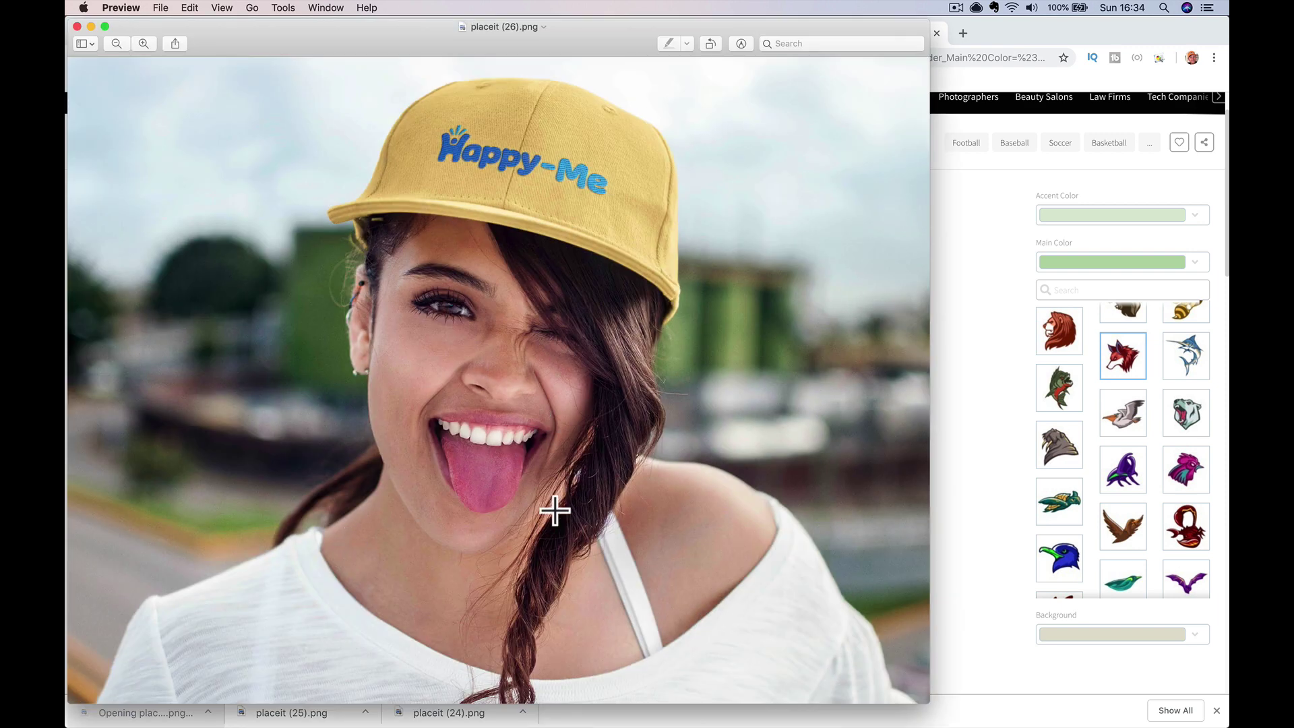
click(1016, 232)
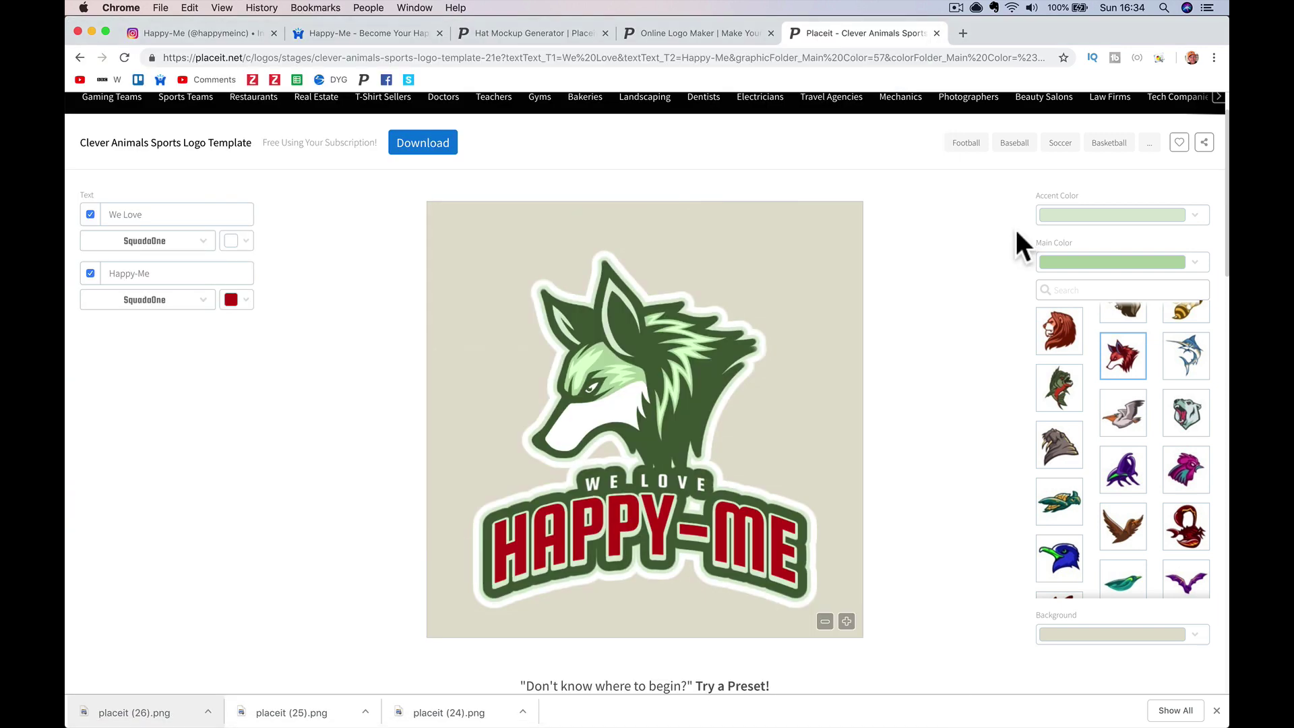
Request the free download of the green wolf WE LOVE HAPPY-ME logo
click(438, 150)
click(597, 318)
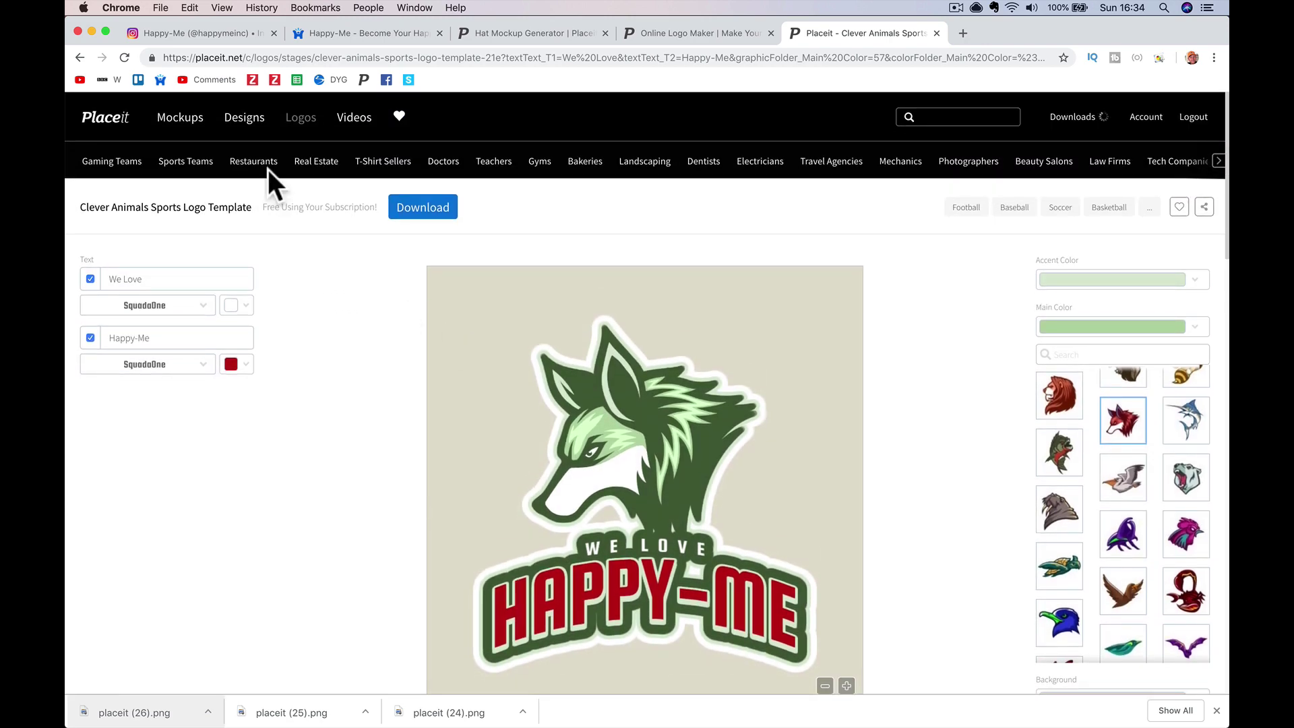
mouse_move(249, 124)
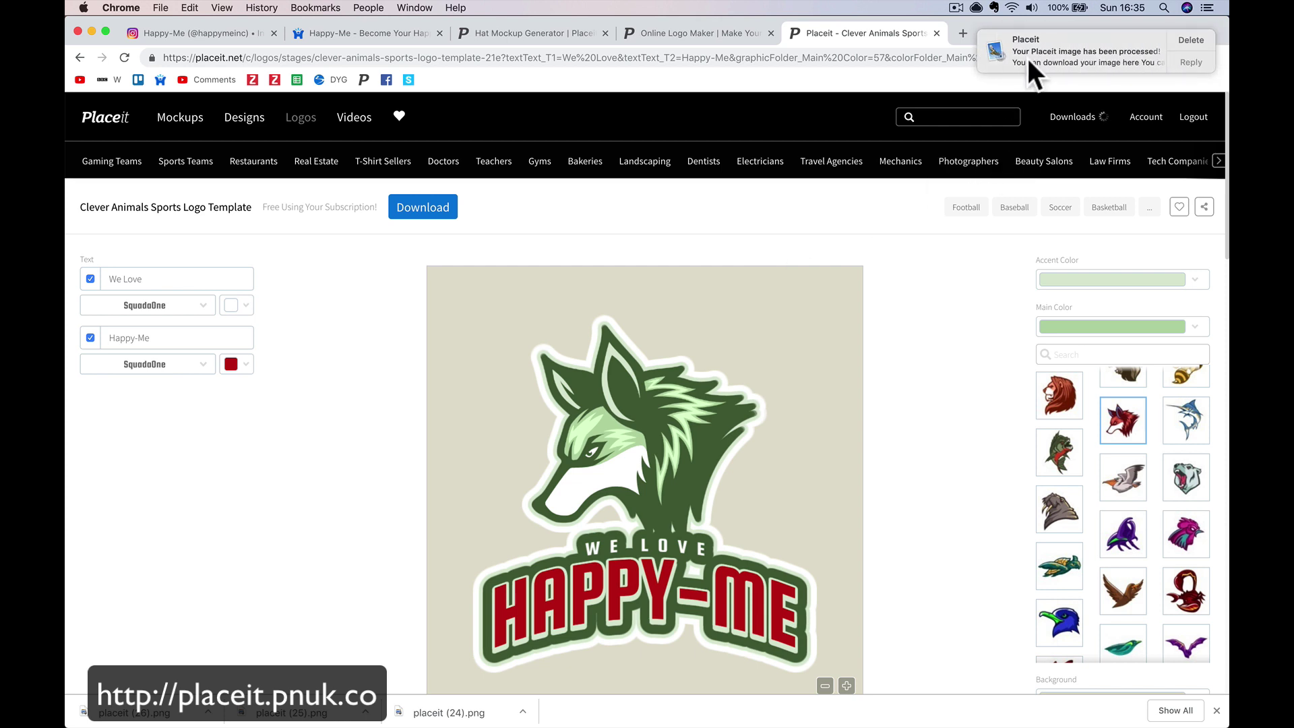
Download the green wolf logo from the Placeit email and open placeit (27).png
click(1029, 64)
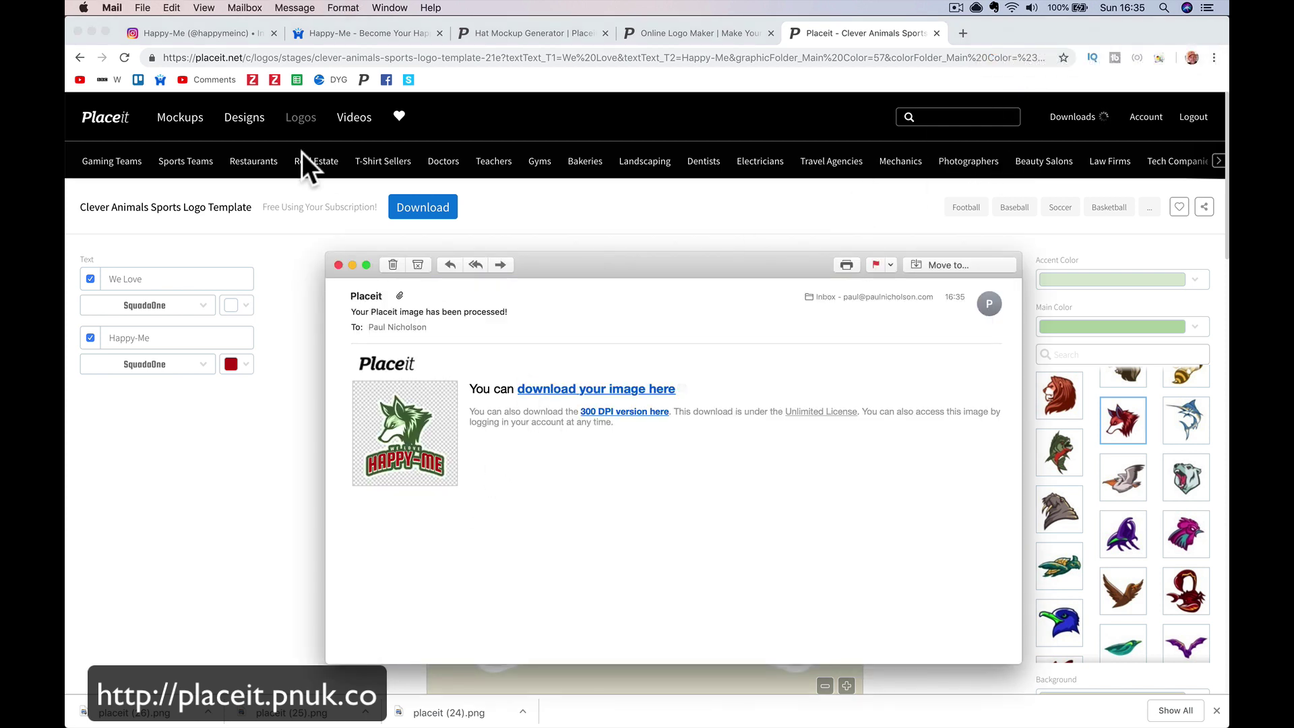
click(554, 389)
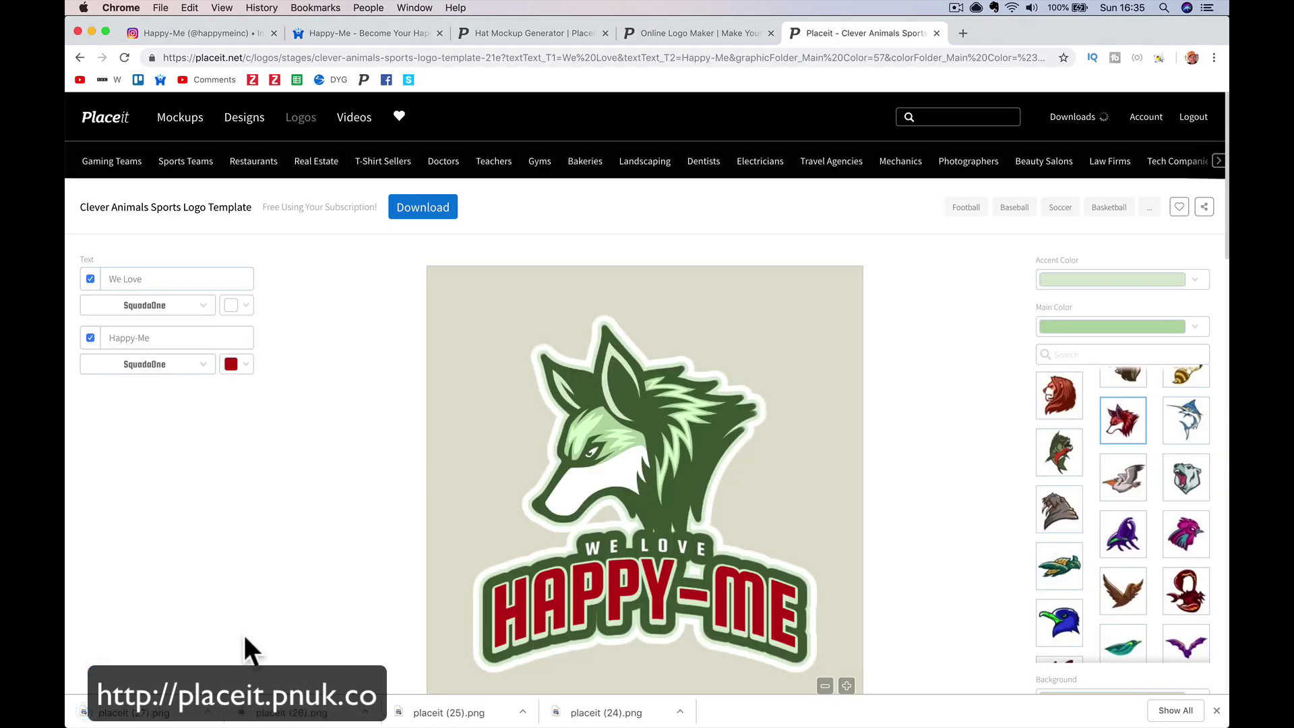
click(199, 711)
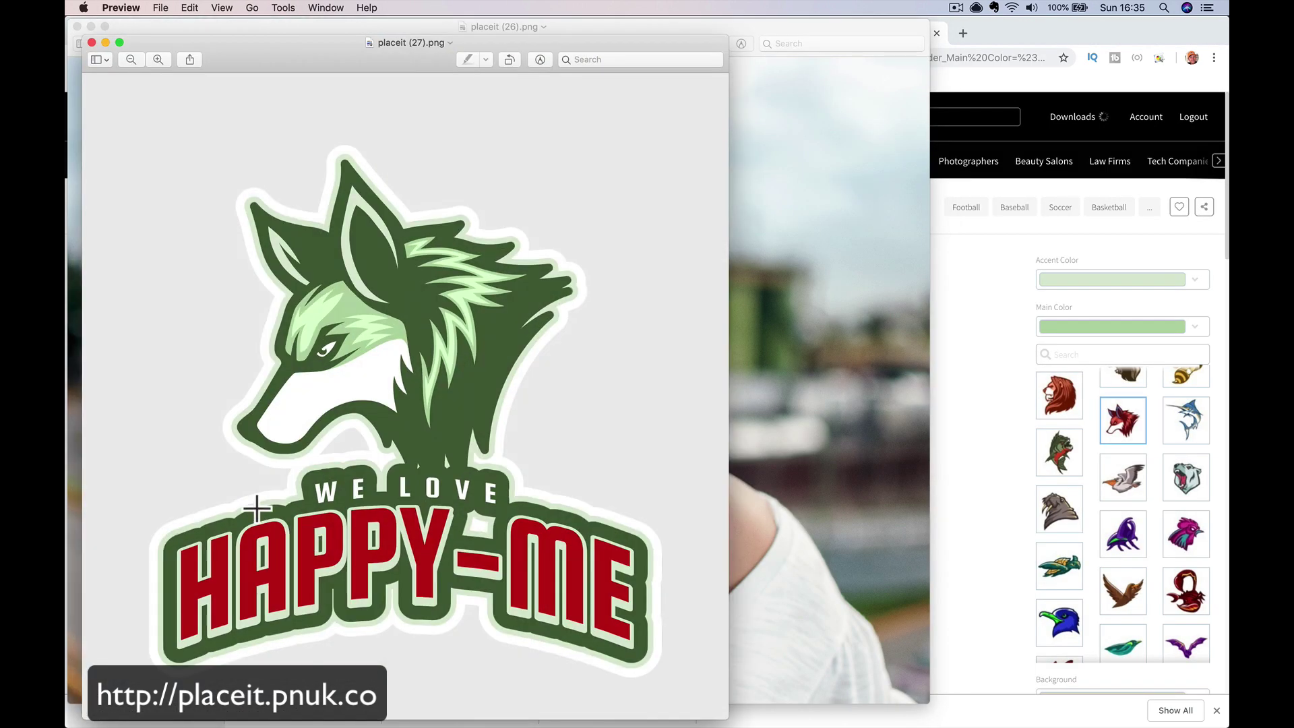
Open placeit (23).png, (24).png and (25).png from the Downloads folder in Preview
mouse_move(326, 723)
click(234, 707)
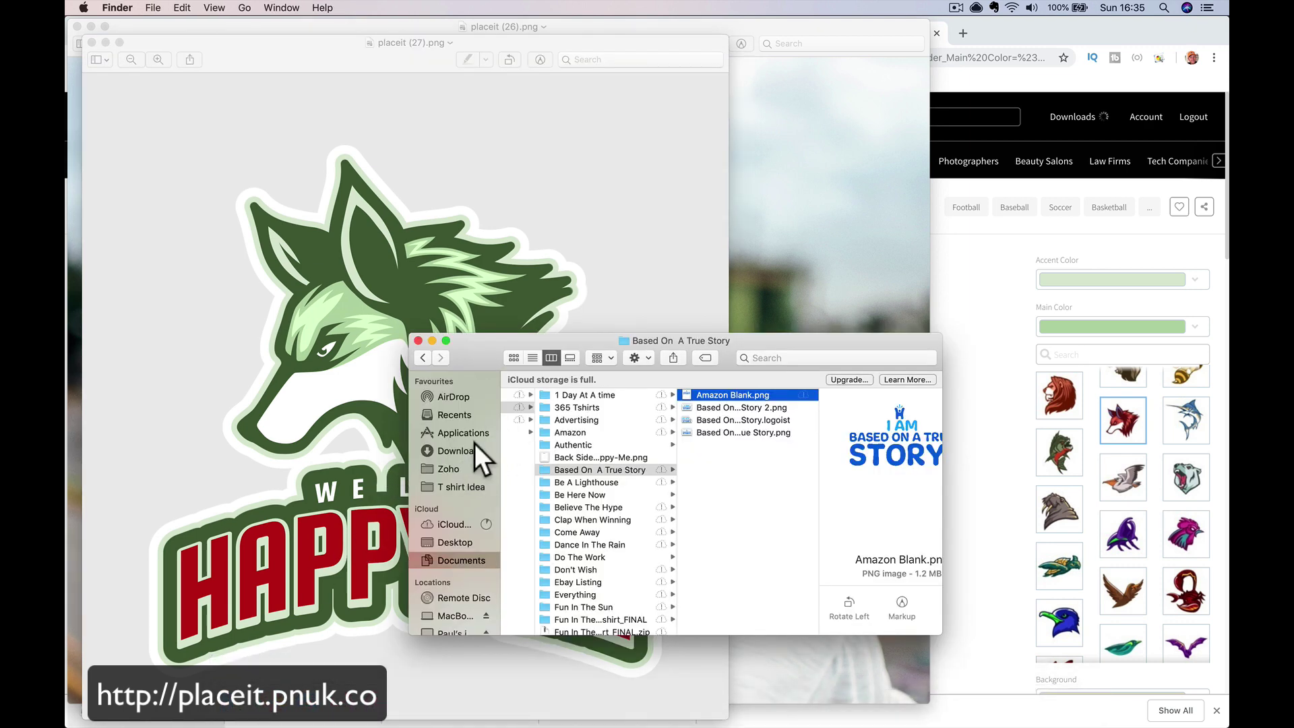
click(474, 445)
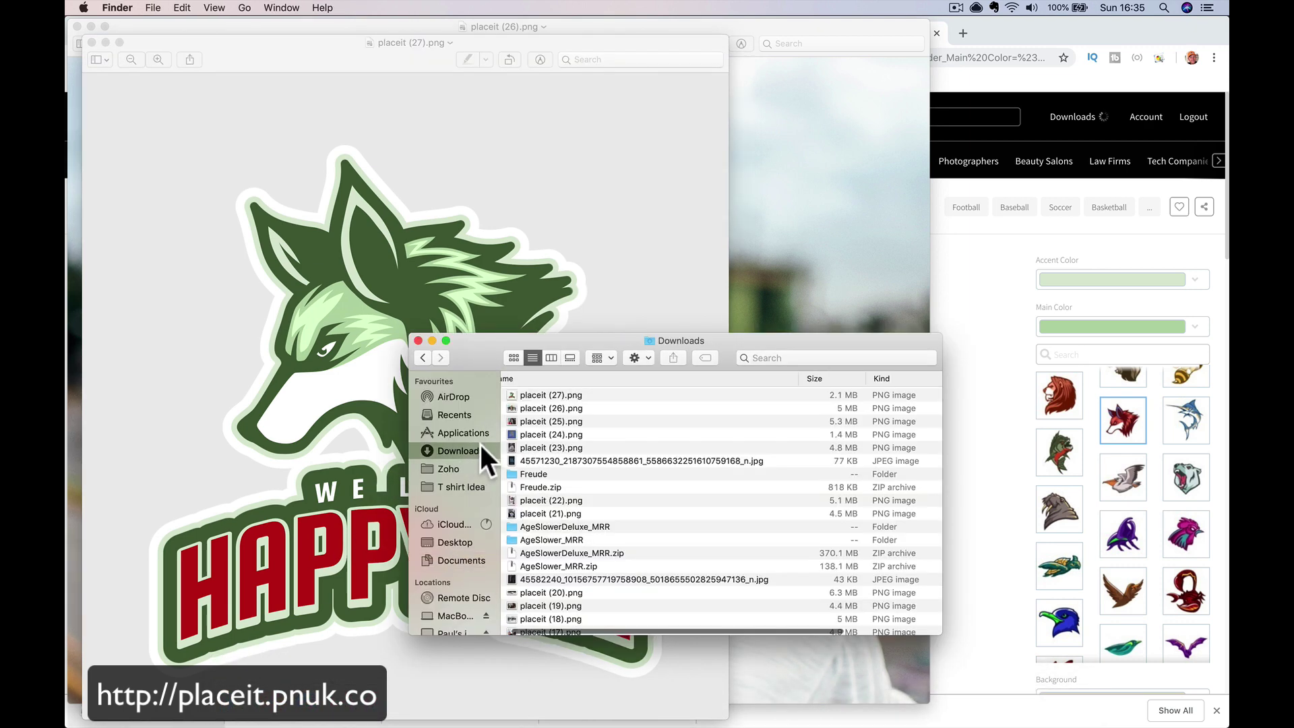
click(578, 448)
double_click(582, 446)
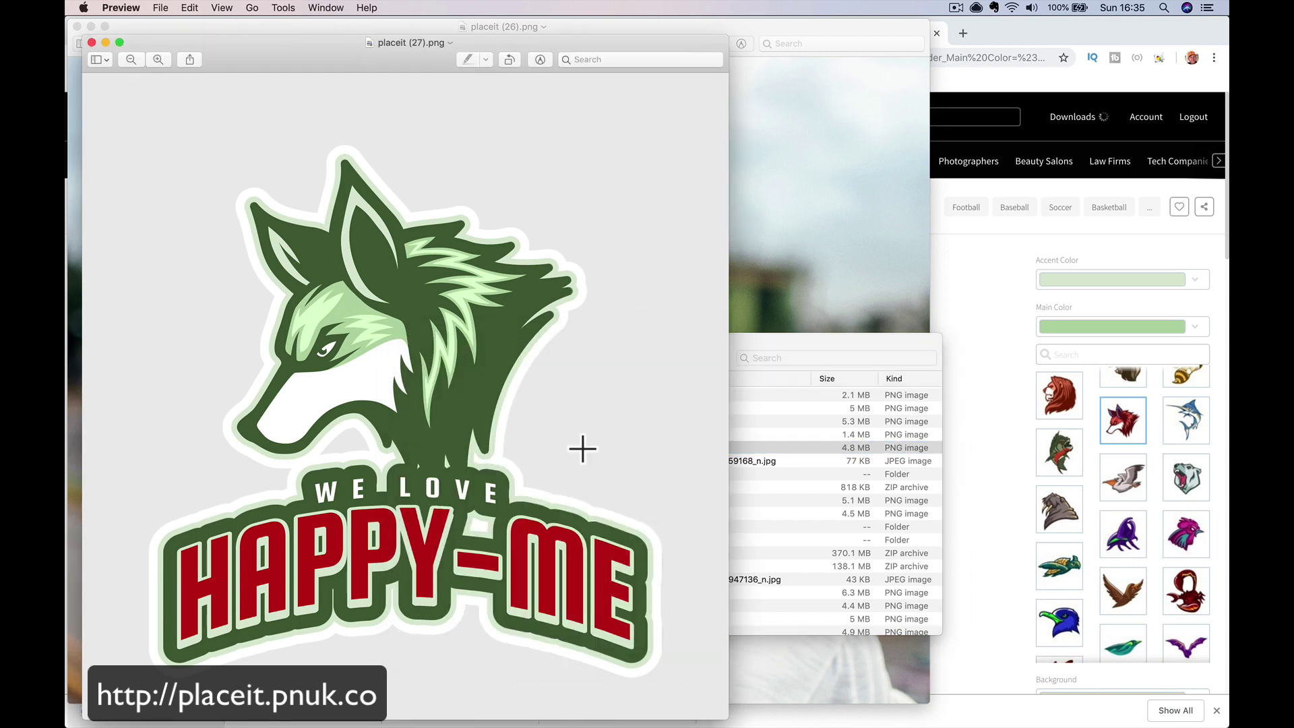
double_click(758, 435)
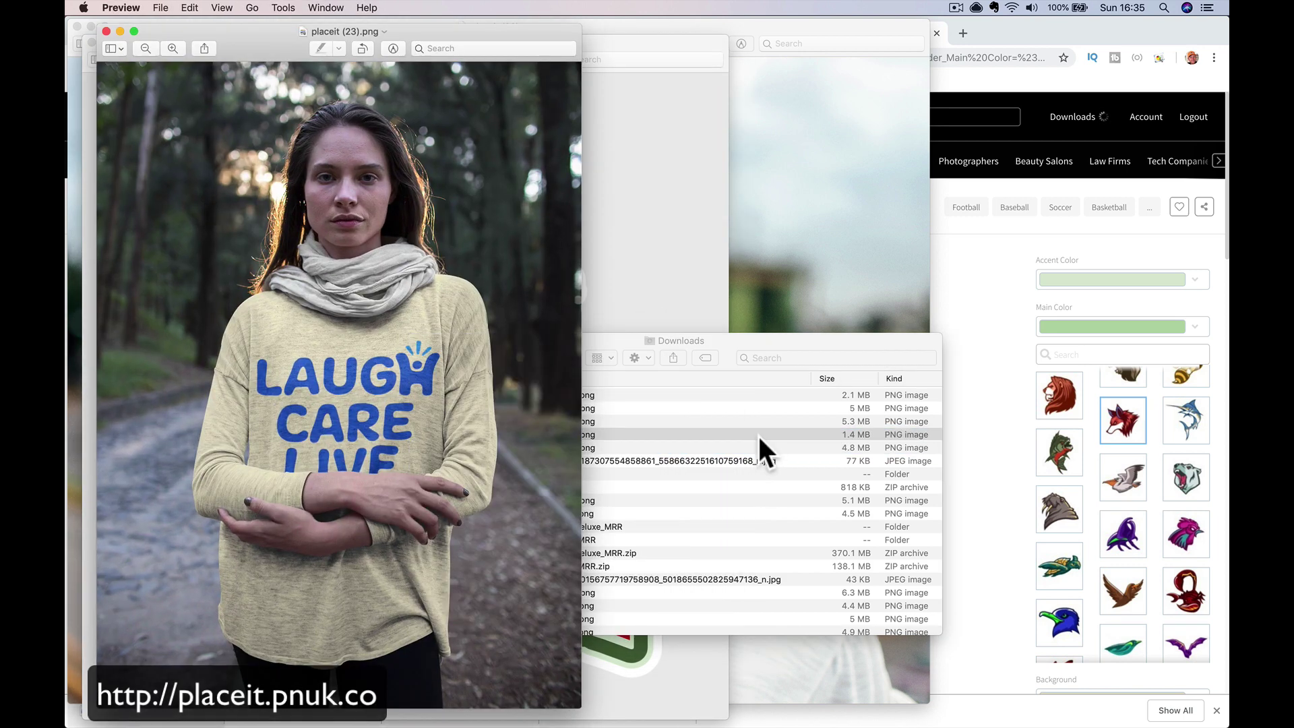
click(782, 420)
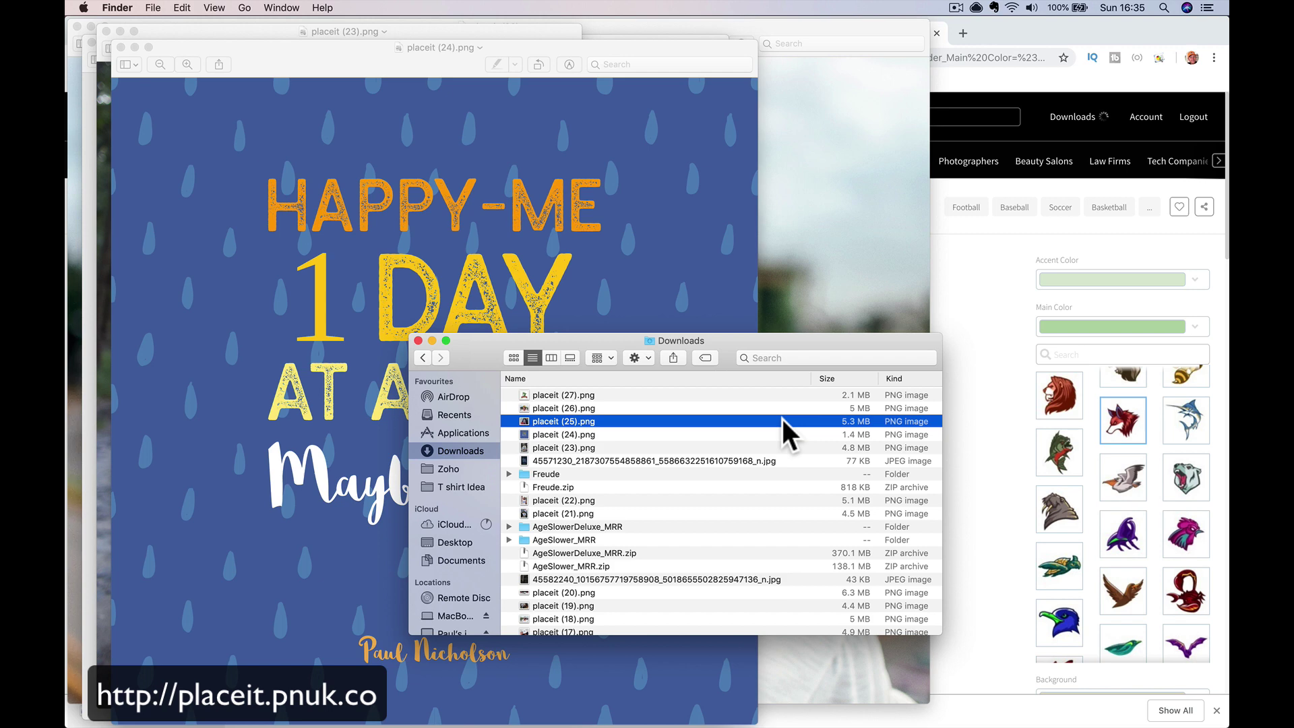
double_click(781, 420)
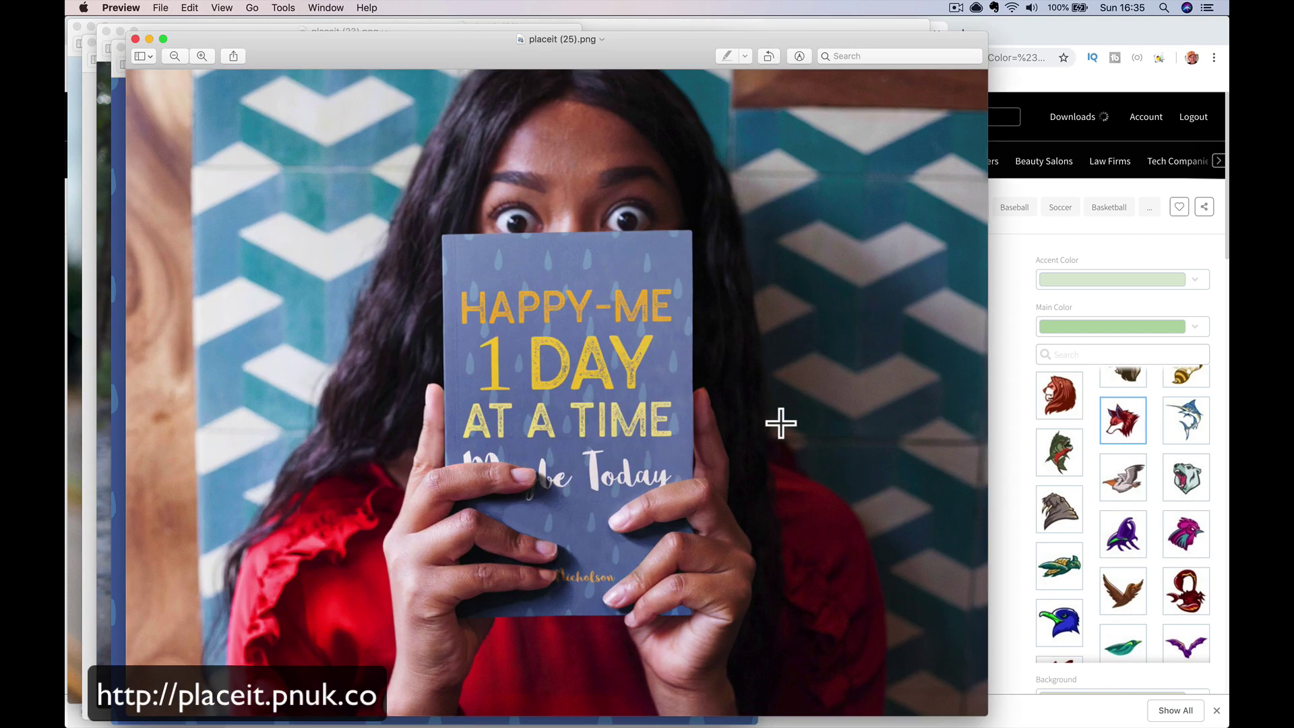
Open placeit (26).png and (27).png from Downloads, then bring Chrome back to the front
click(251, 716)
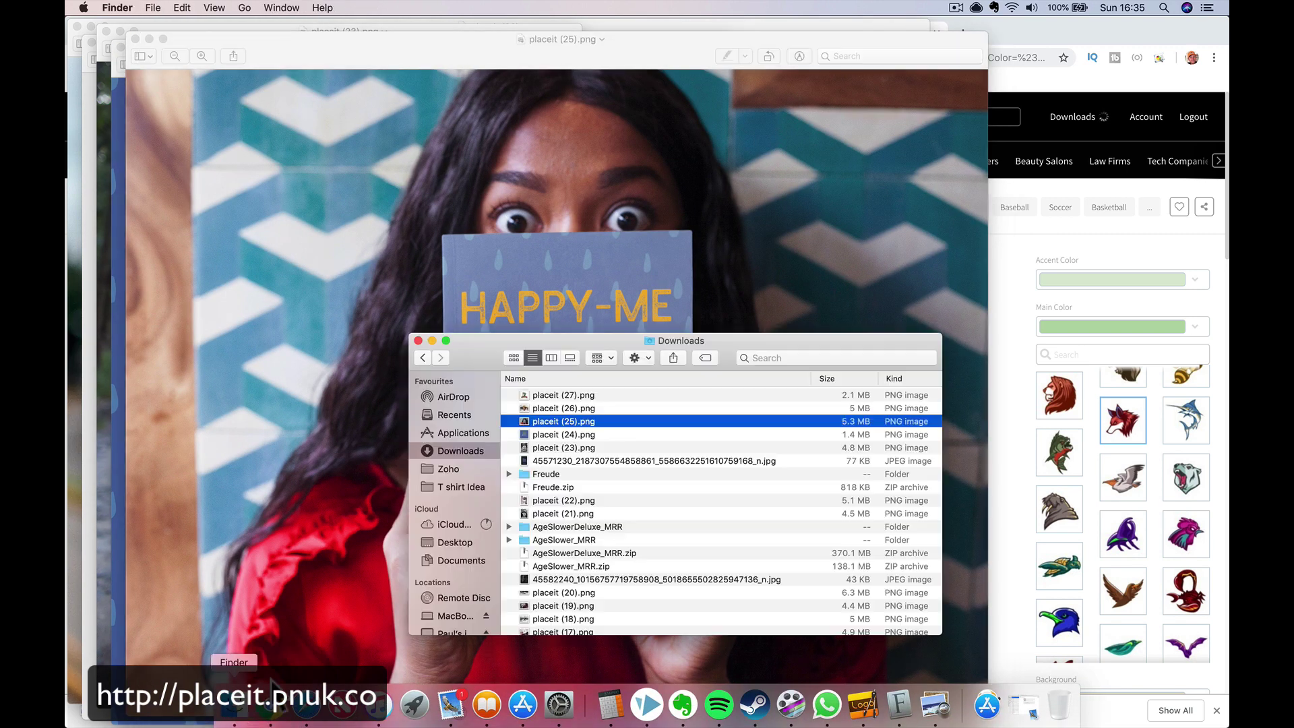
double_click(684, 407)
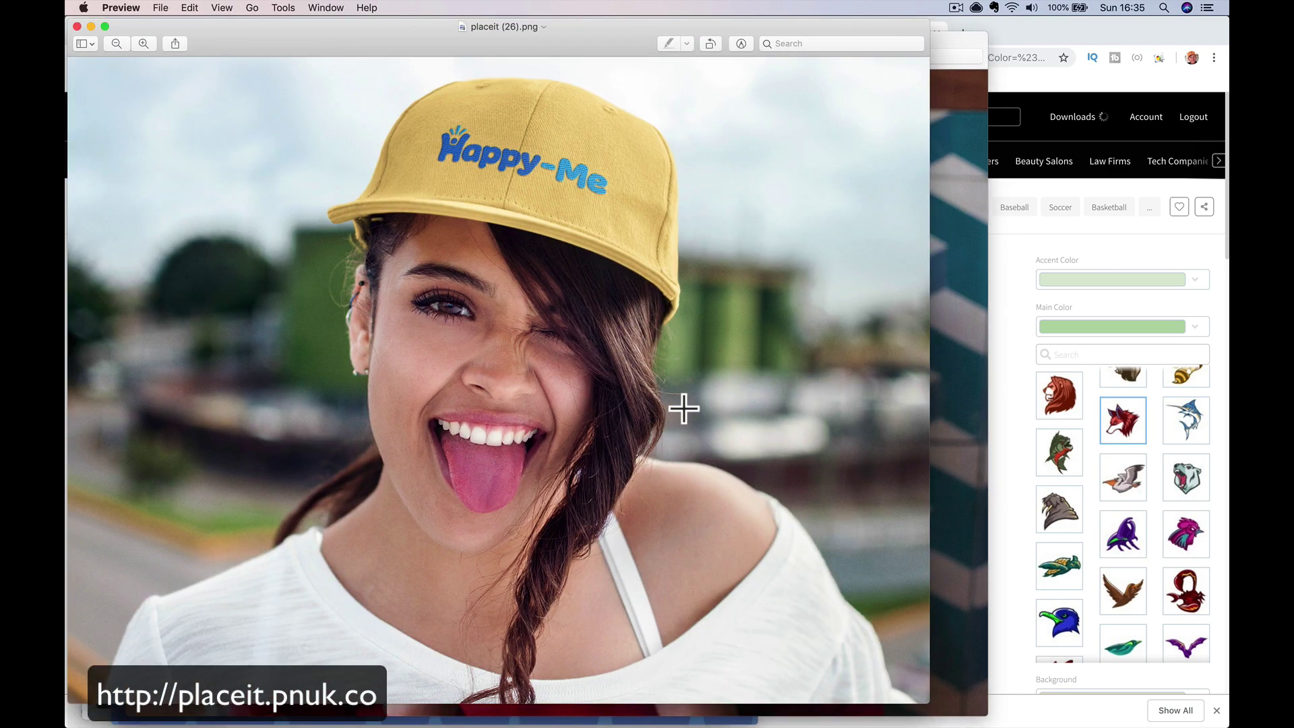
click(251, 716)
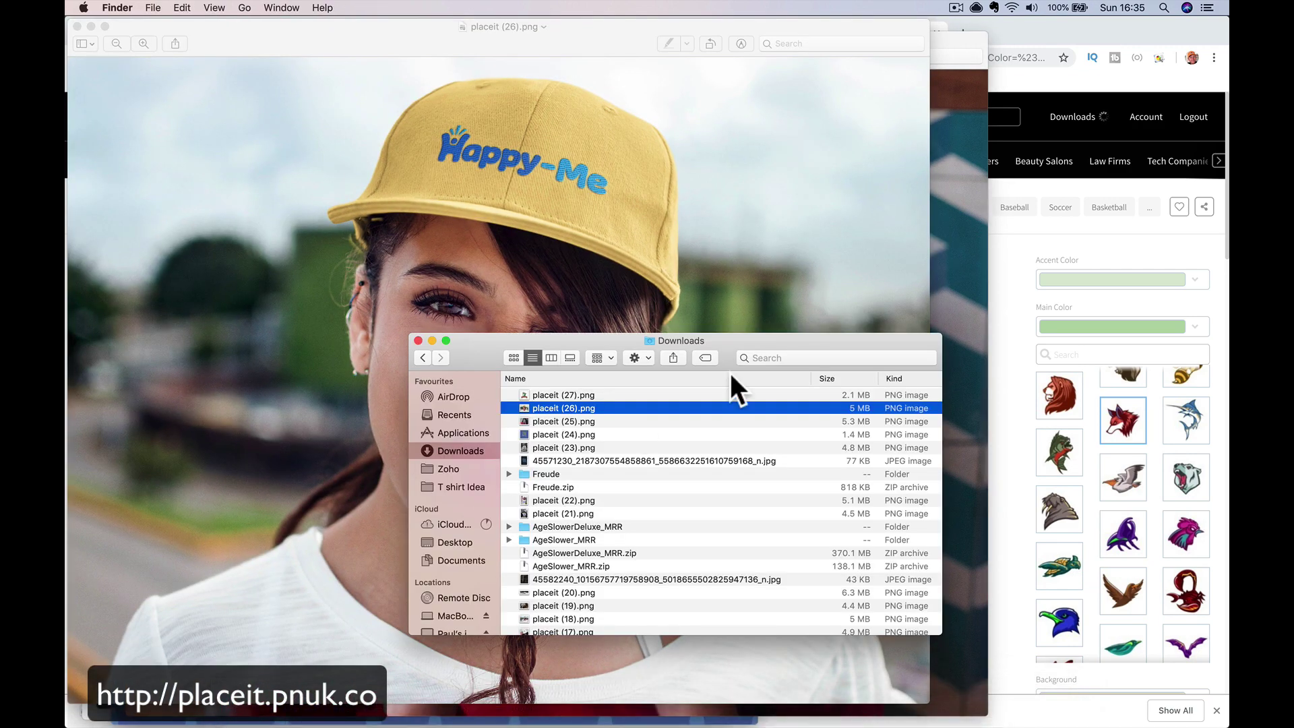
double_click(706, 390)
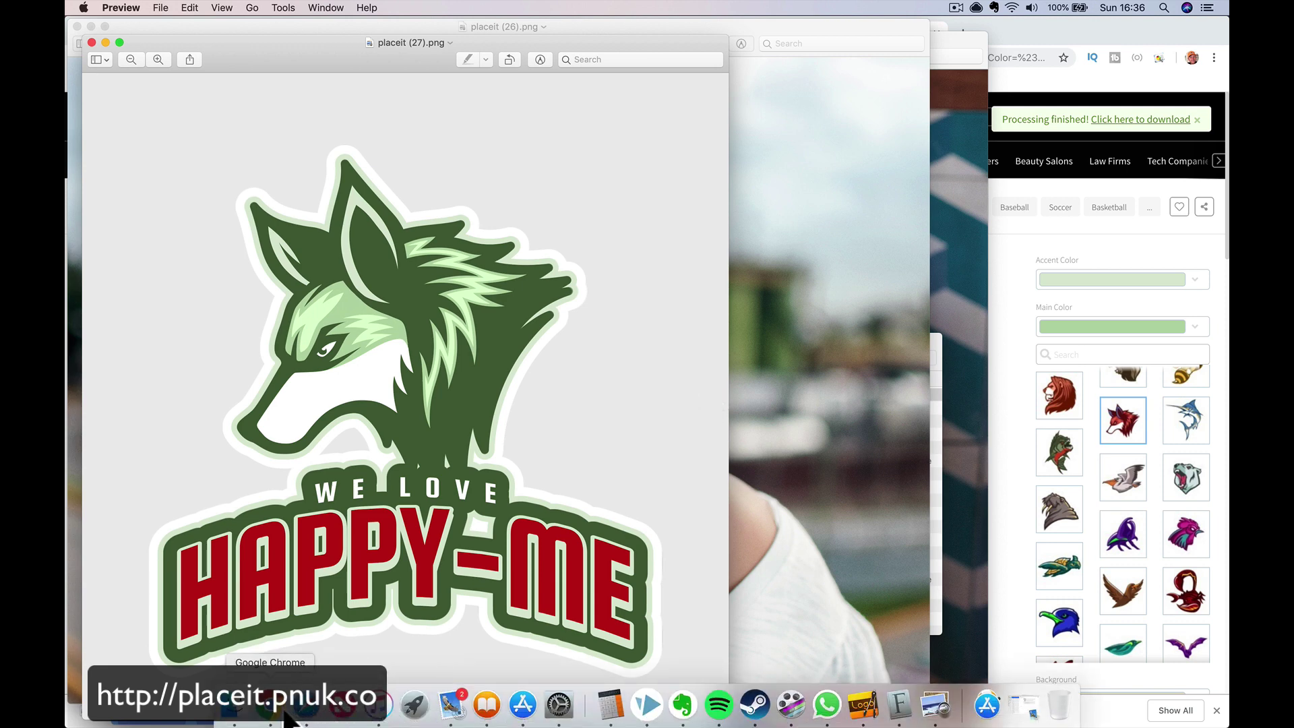
click(270, 707)
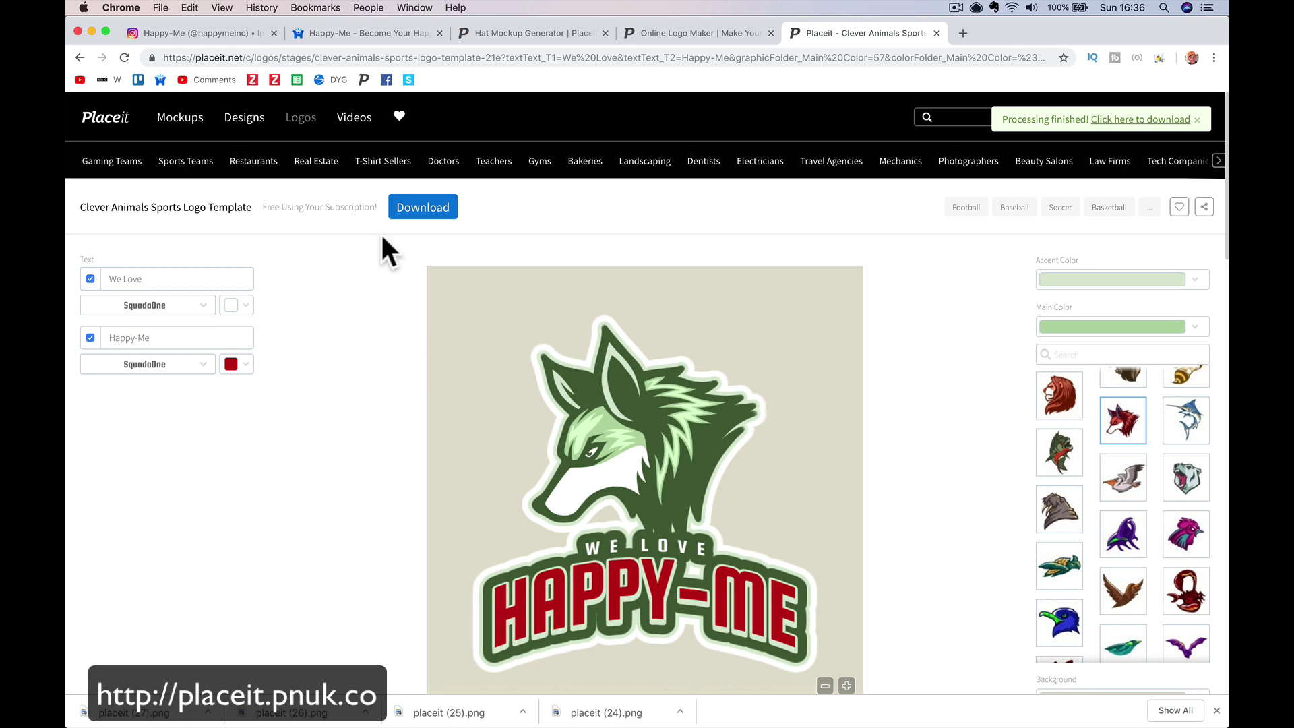
Open the first T-shirt, I Am Based On A True Story, from Happy-Me's T-shirts collection
click(400, 32)
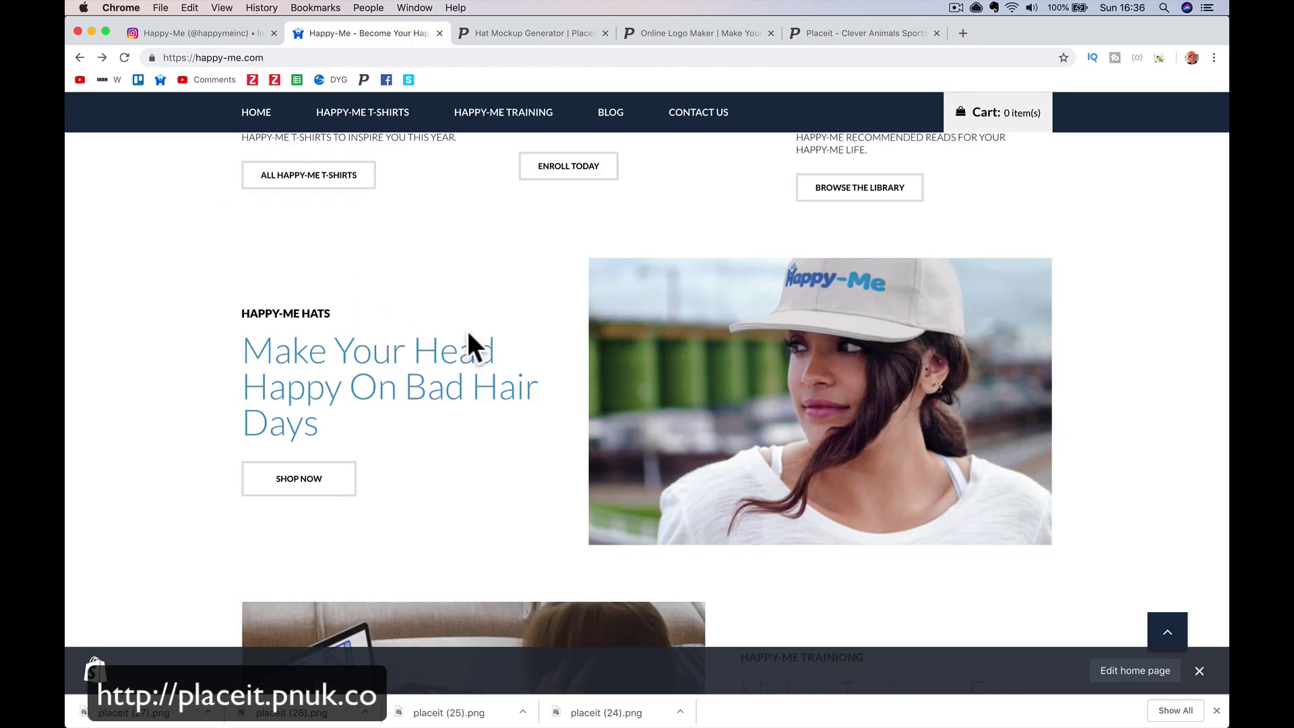
scroll(468, 332, down, 15)
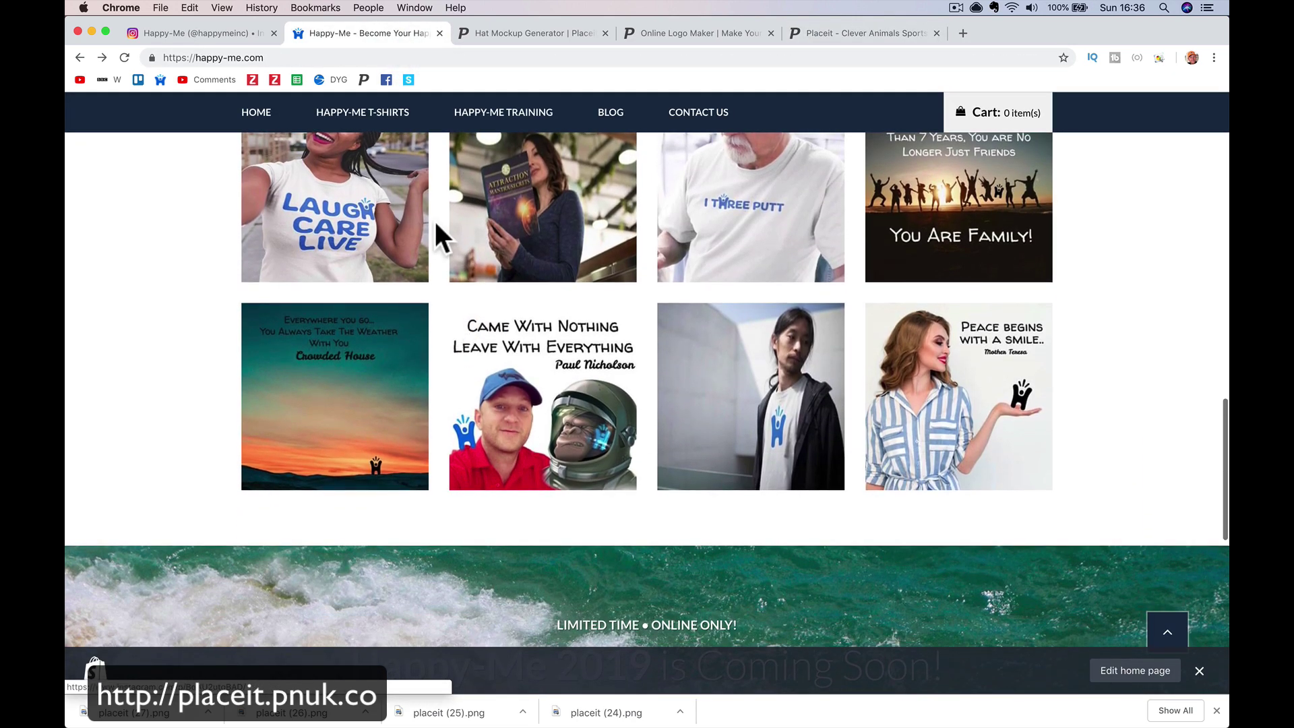
scroll(435, 225, up, 15)
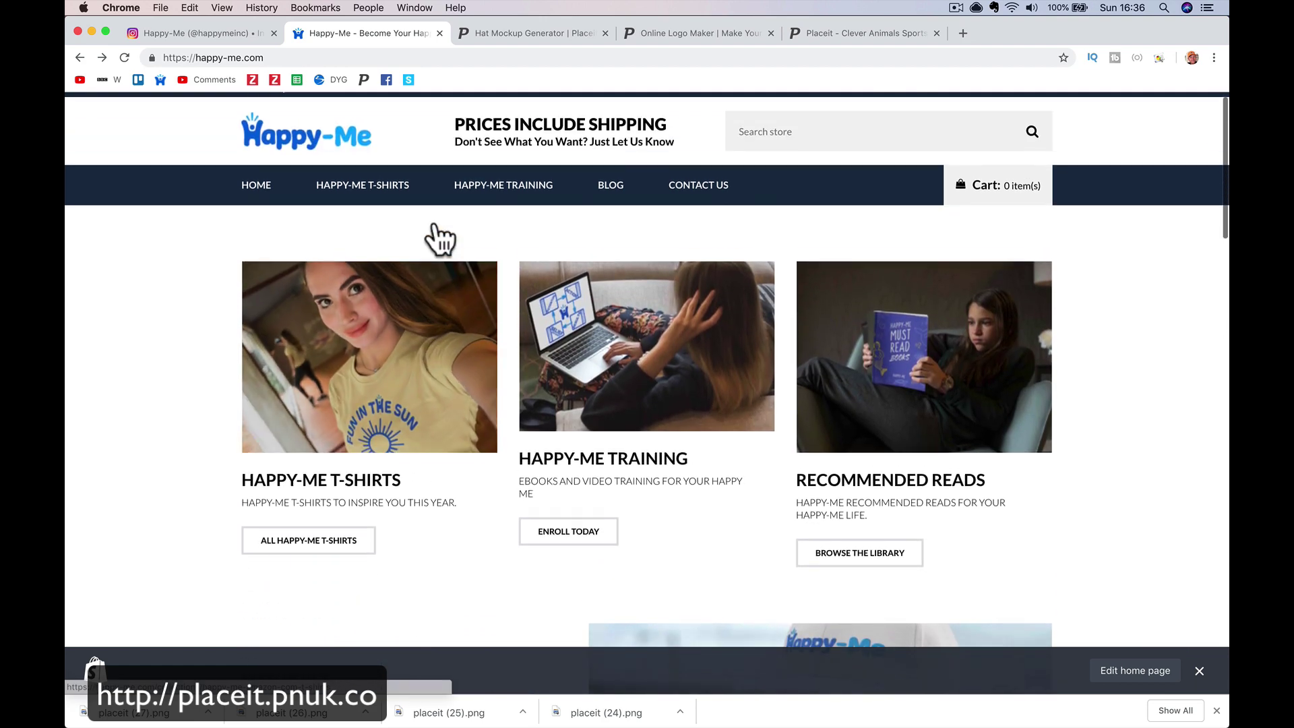
click(413, 336)
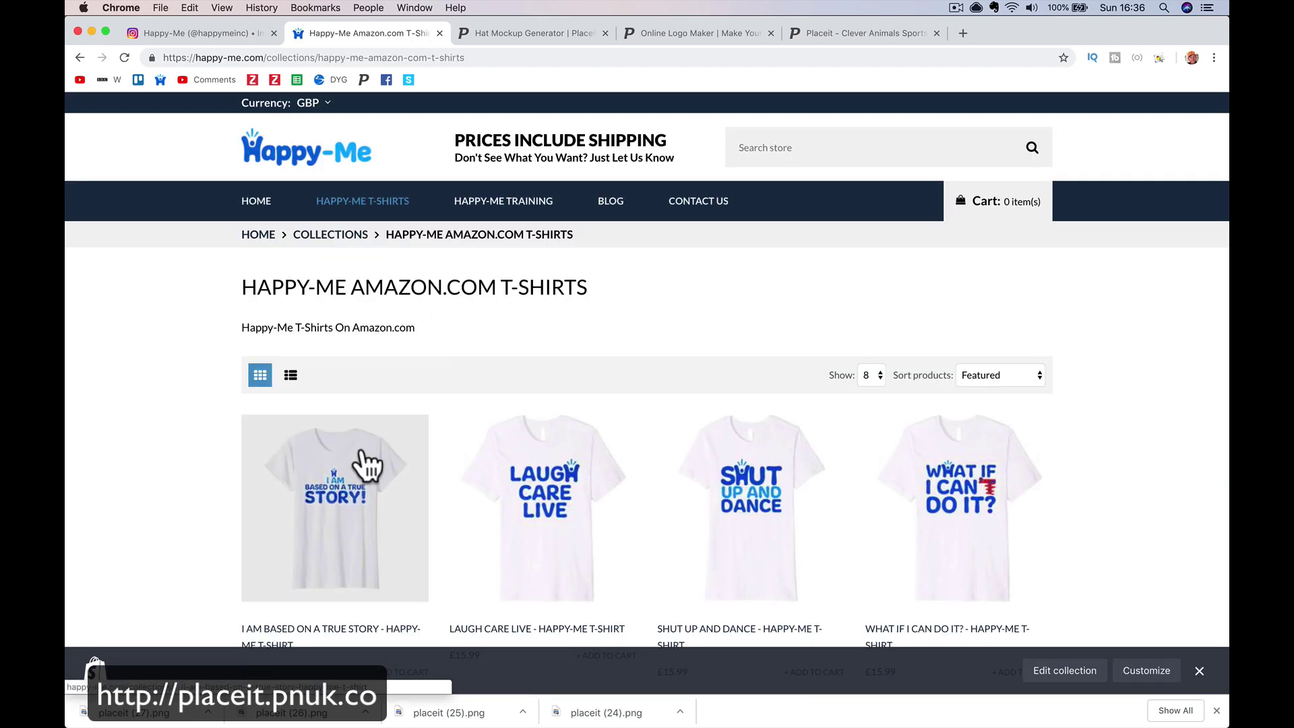
click(375, 438)
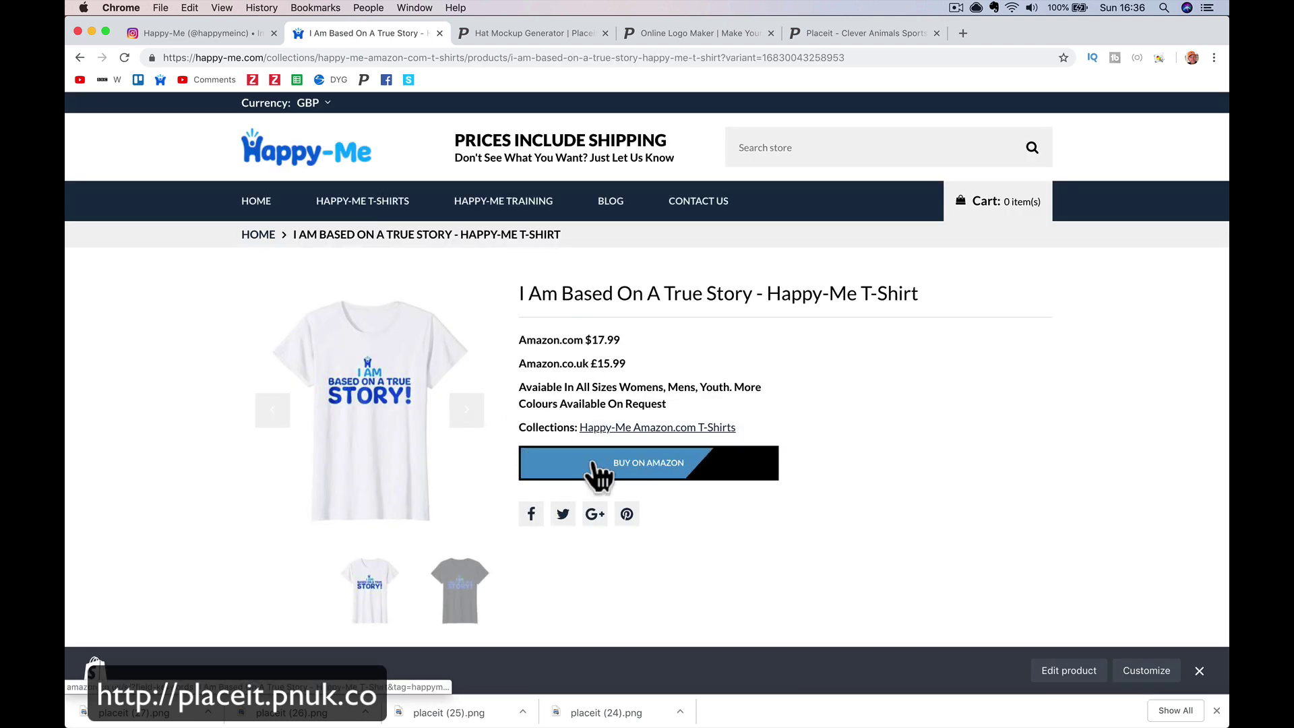
Open the shirt's Amazon product listing in another tab, then return to the Happy-Me page
click(593, 462)
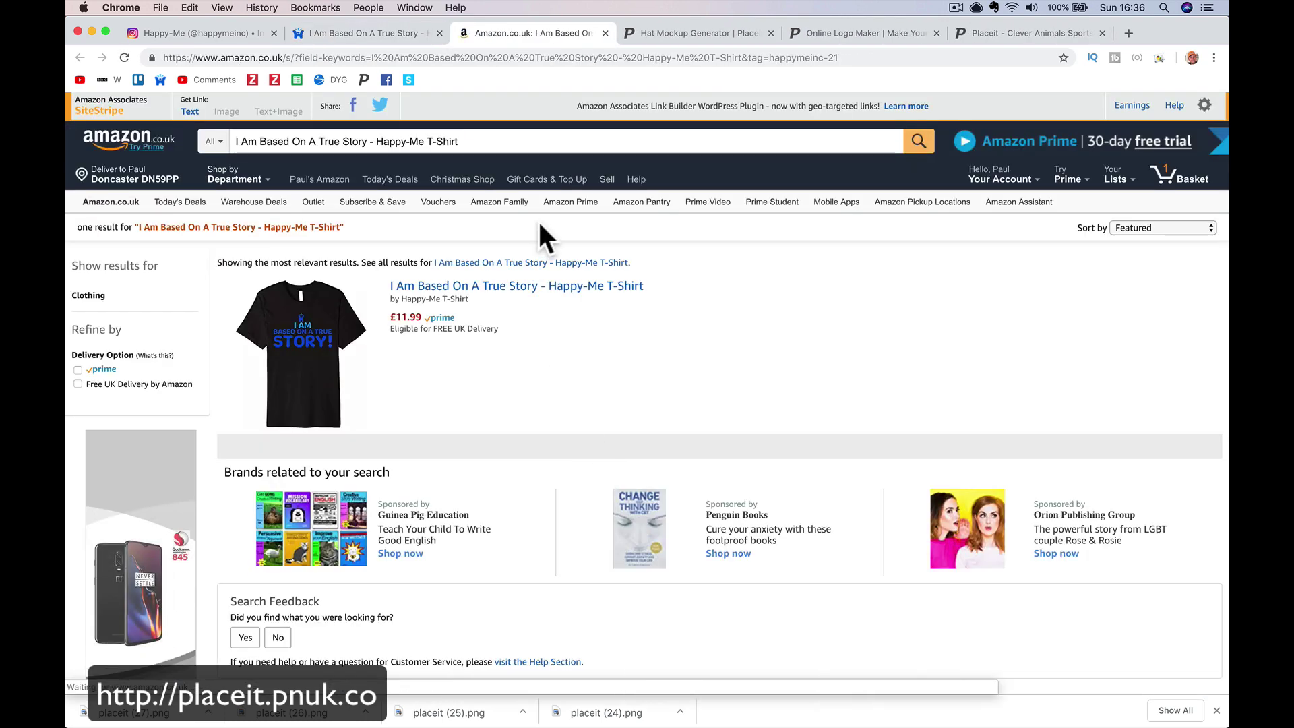
click(303, 333)
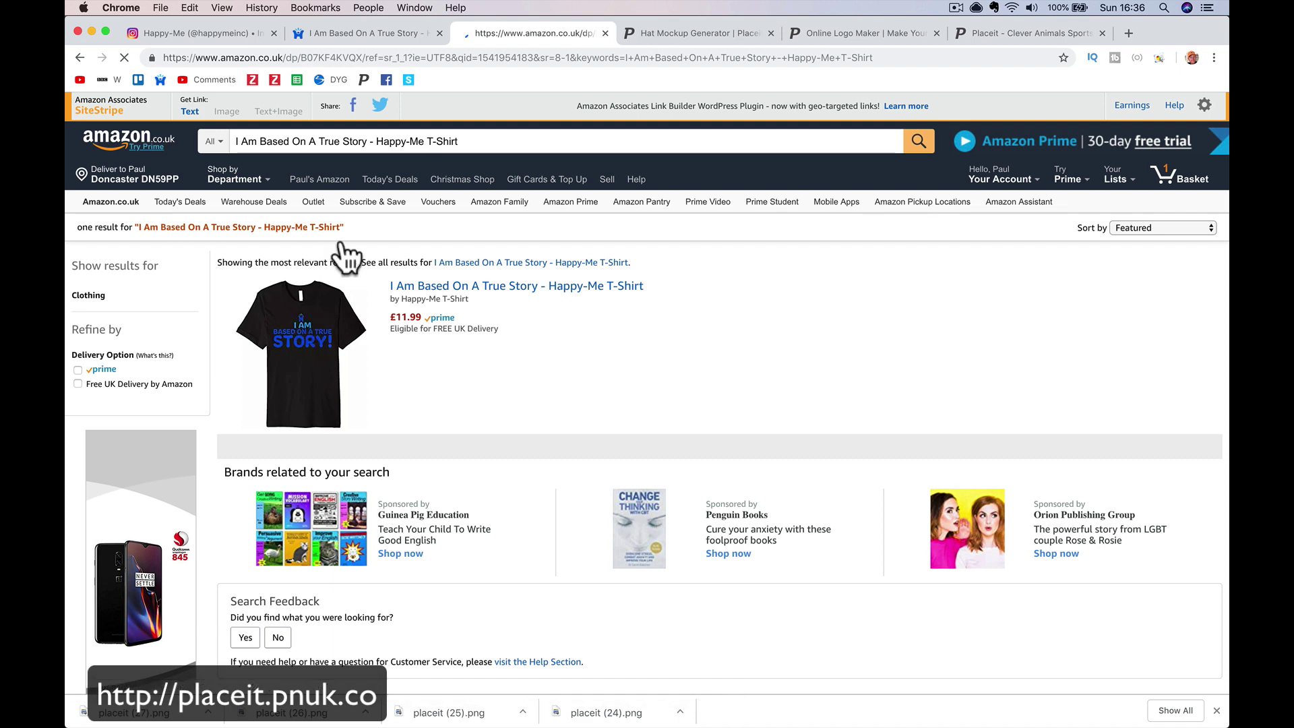
click(393, 34)
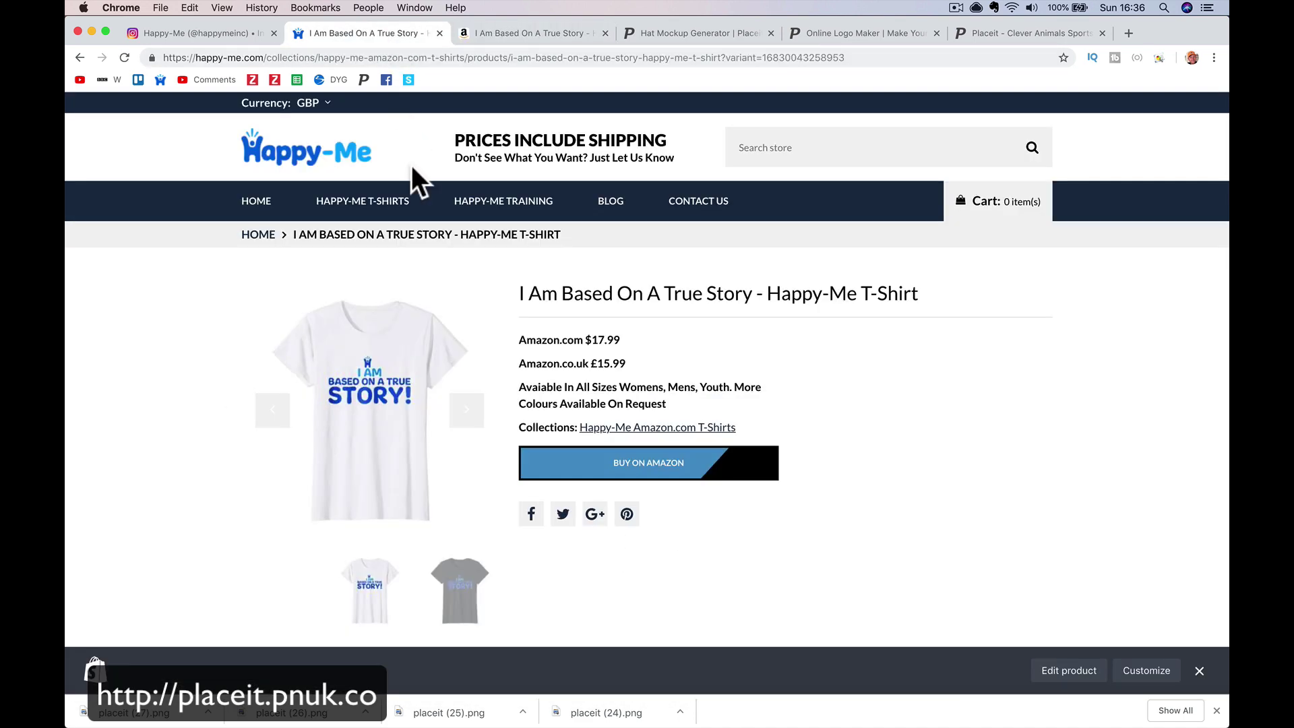